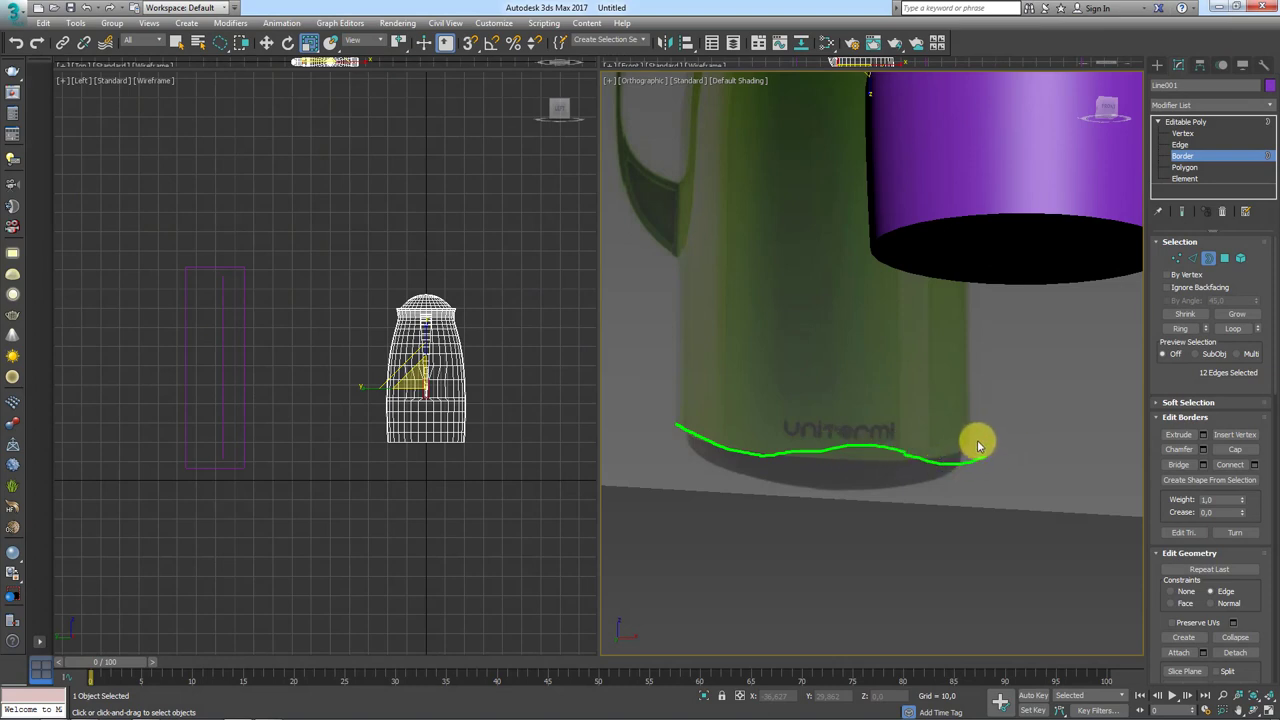
Step: Zoom and pan over the yellow thermos reference, then pan back to the purple jug and green reference
scroll(953, 437, down, 5)
middle_drag(969, 358, 912, 408)
scroll(960, 353, up, 5)
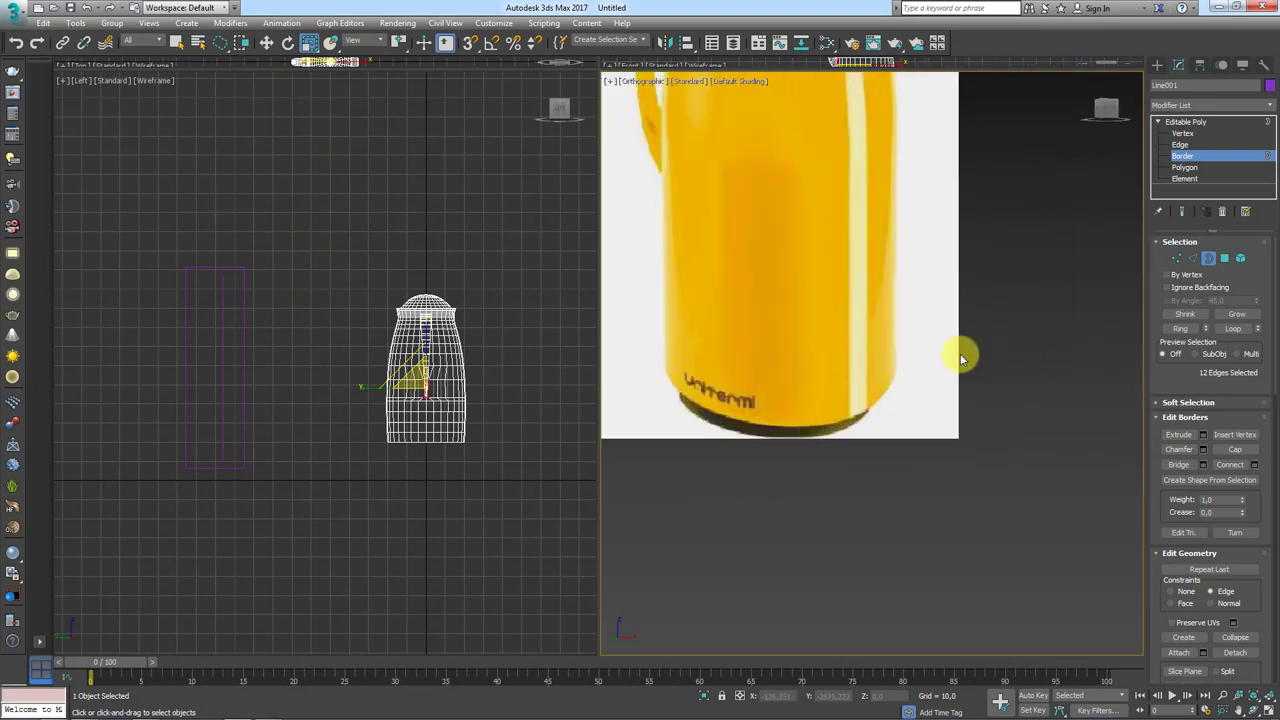
scroll(769, 412, up, 2)
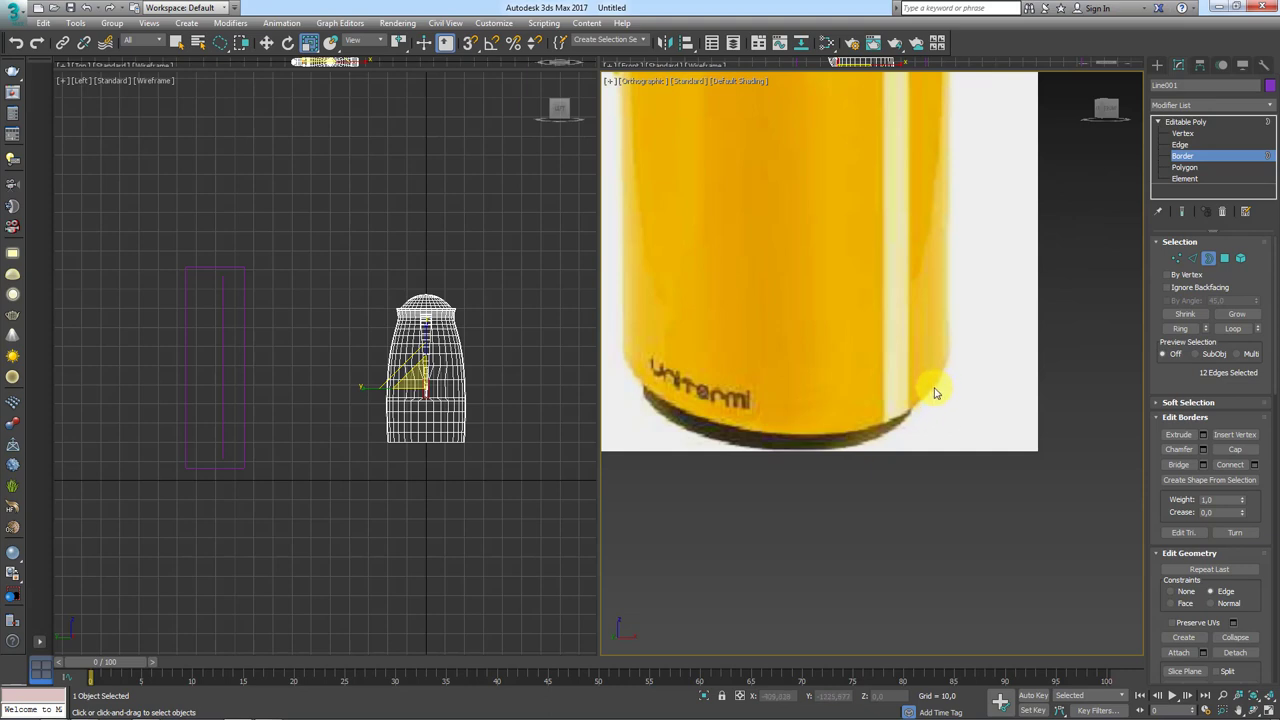
scroll(694, 397, down, 5)
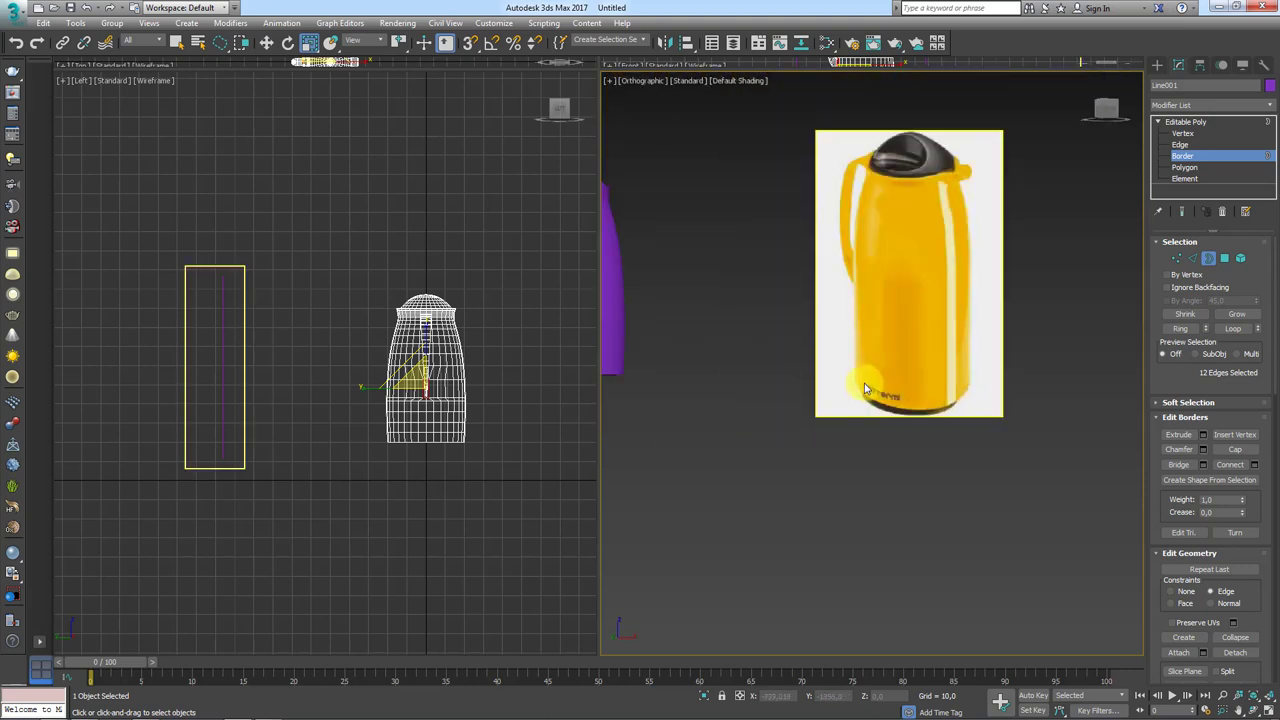
middle_drag(794, 354, 1004, 311)
click(1185, 121)
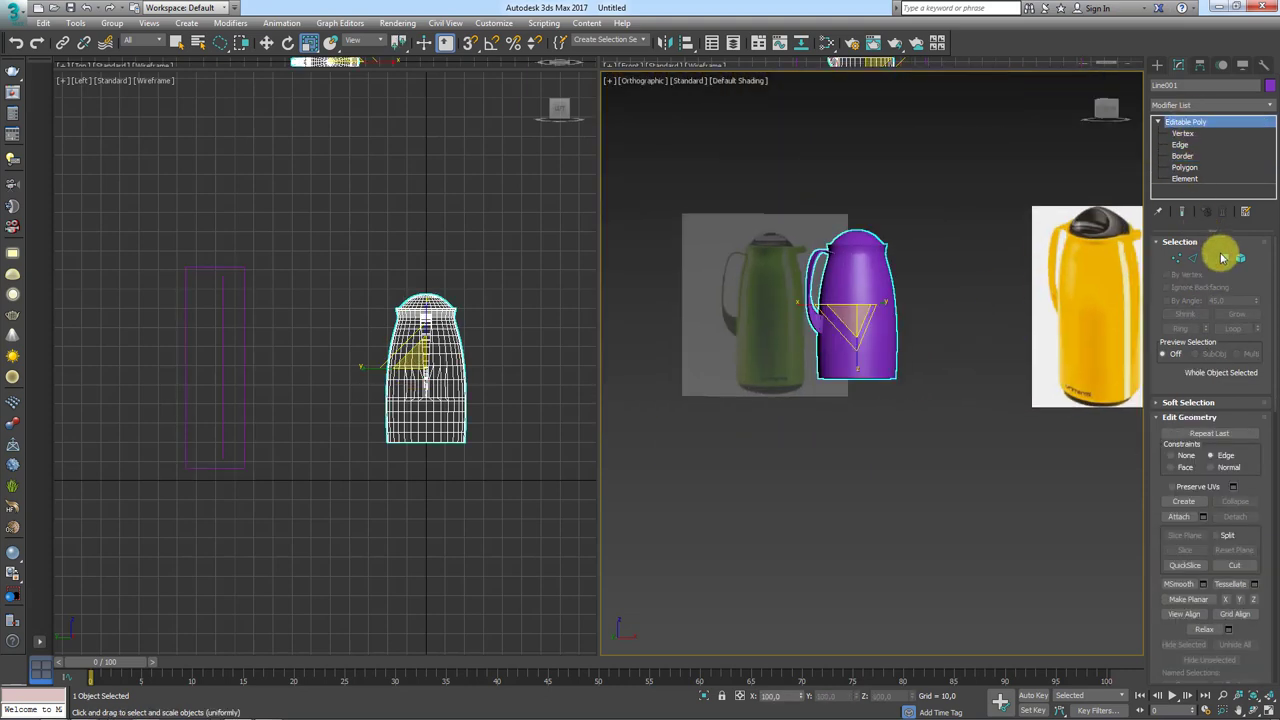
Step: In Polygon mode, box-select faces at the jug's bottom and switch to a straight Front view
click(1224, 258)
scroll(886, 394, up, 3)
drag(940, 540, 783, 374)
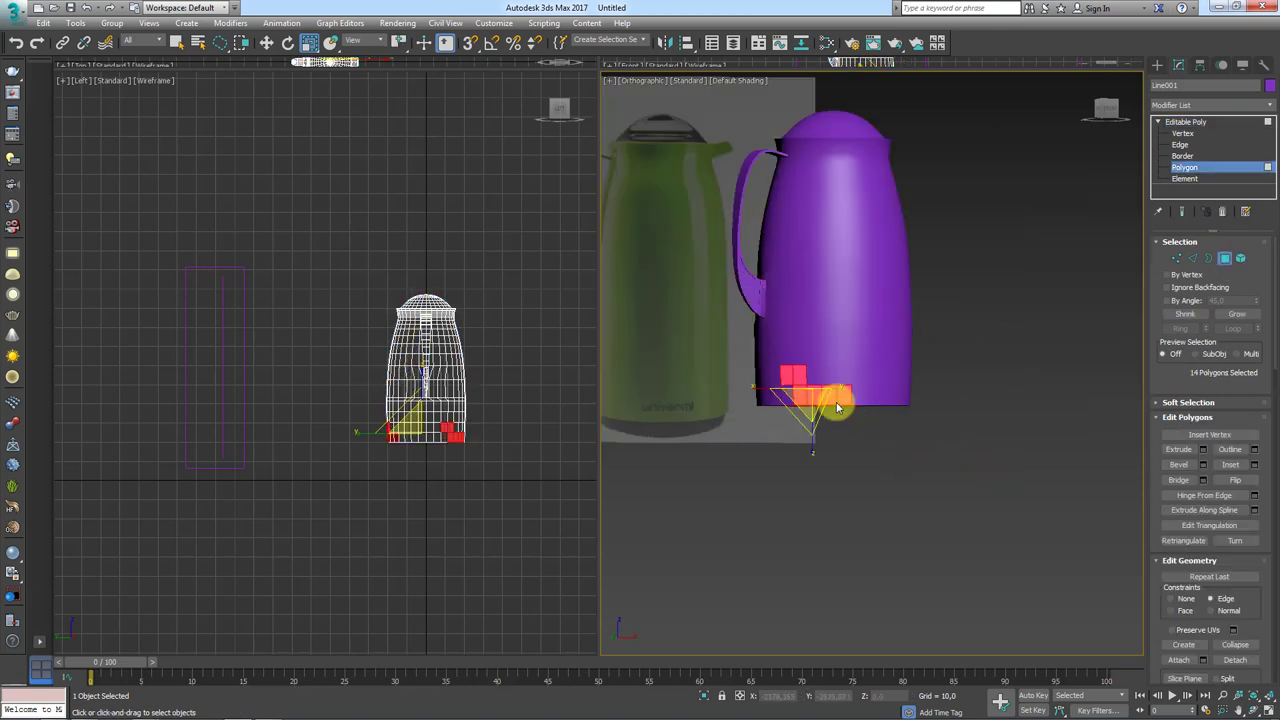
scroll(834, 419, up, 5)
scroll(749, 371, down, 5)
key(f)
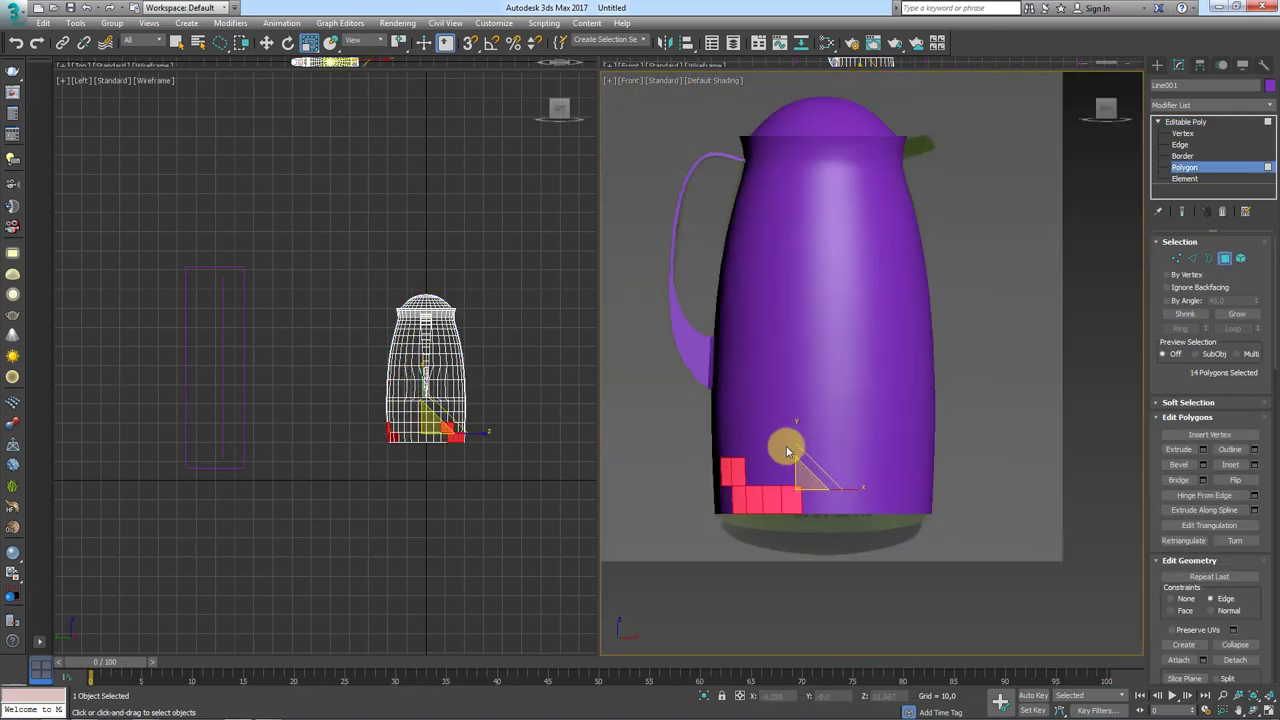
Step: Select the whole bottom band of faces, deselect its top row, and open the Modifier List
right_click(428, 103)
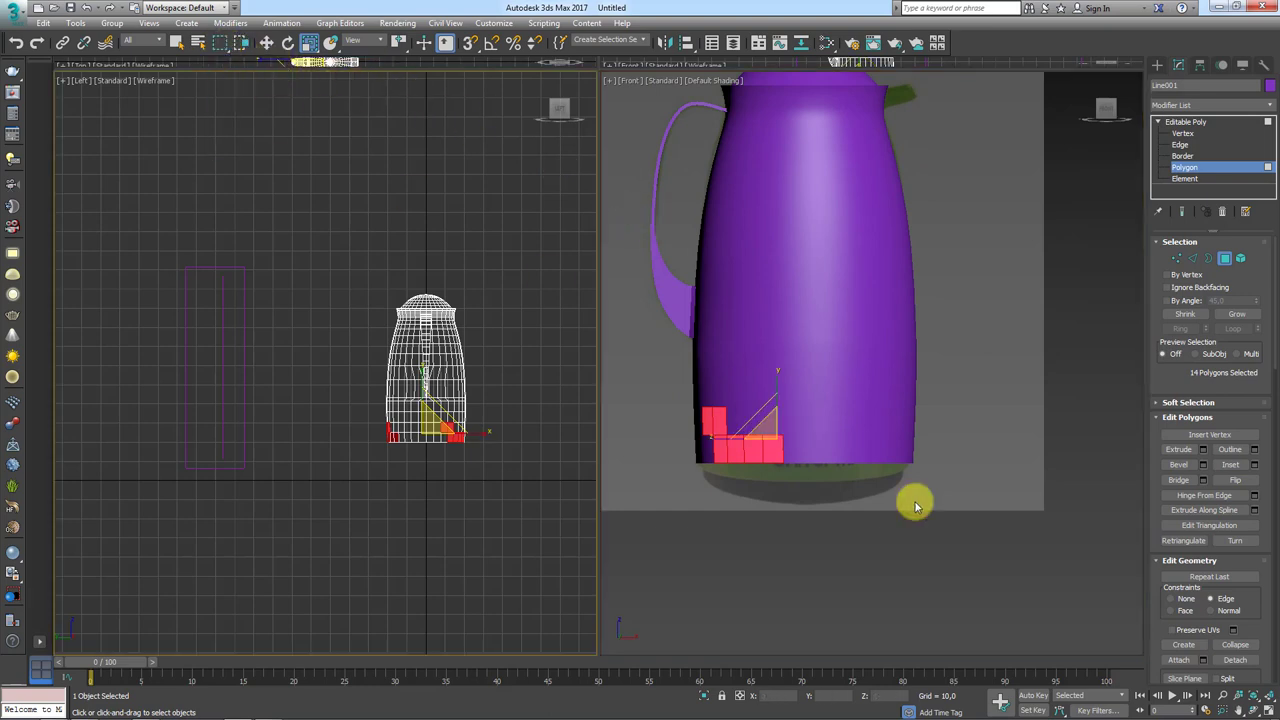
drag(1006, 543, 629, 349)
middle_drag(887, 398, 922, 432)
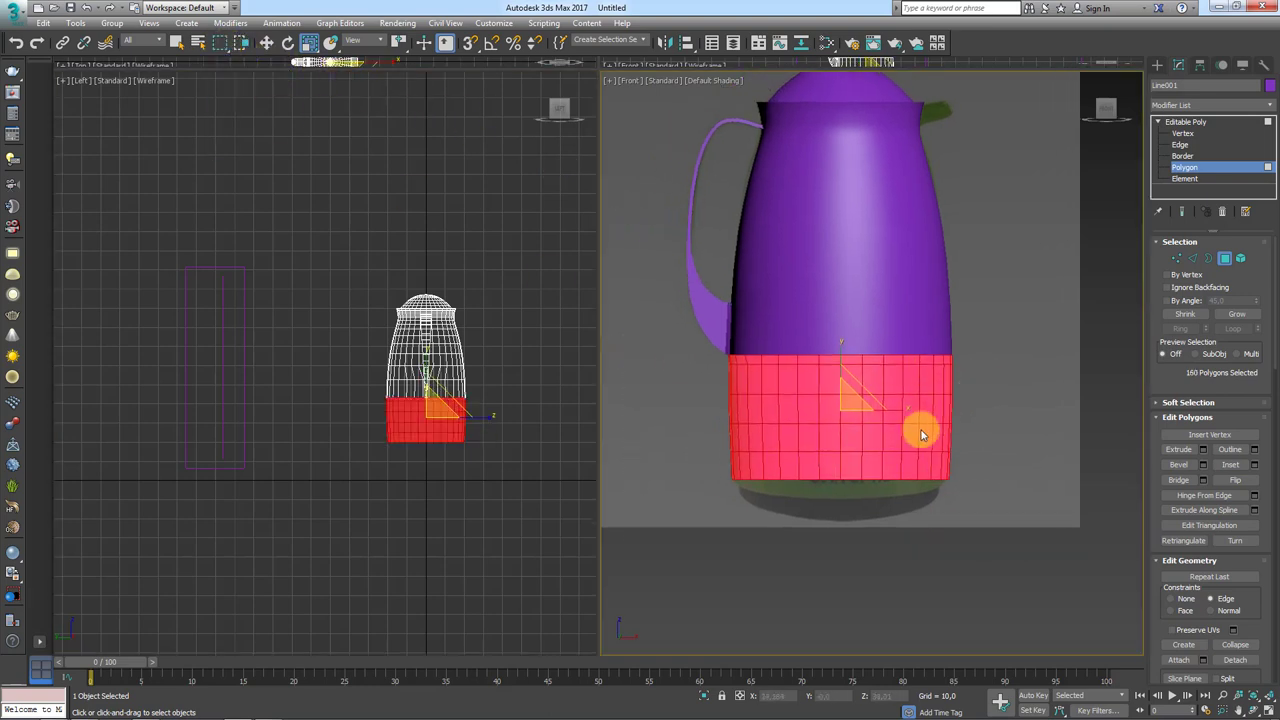
alt+drag(605, 363, 605, 360)
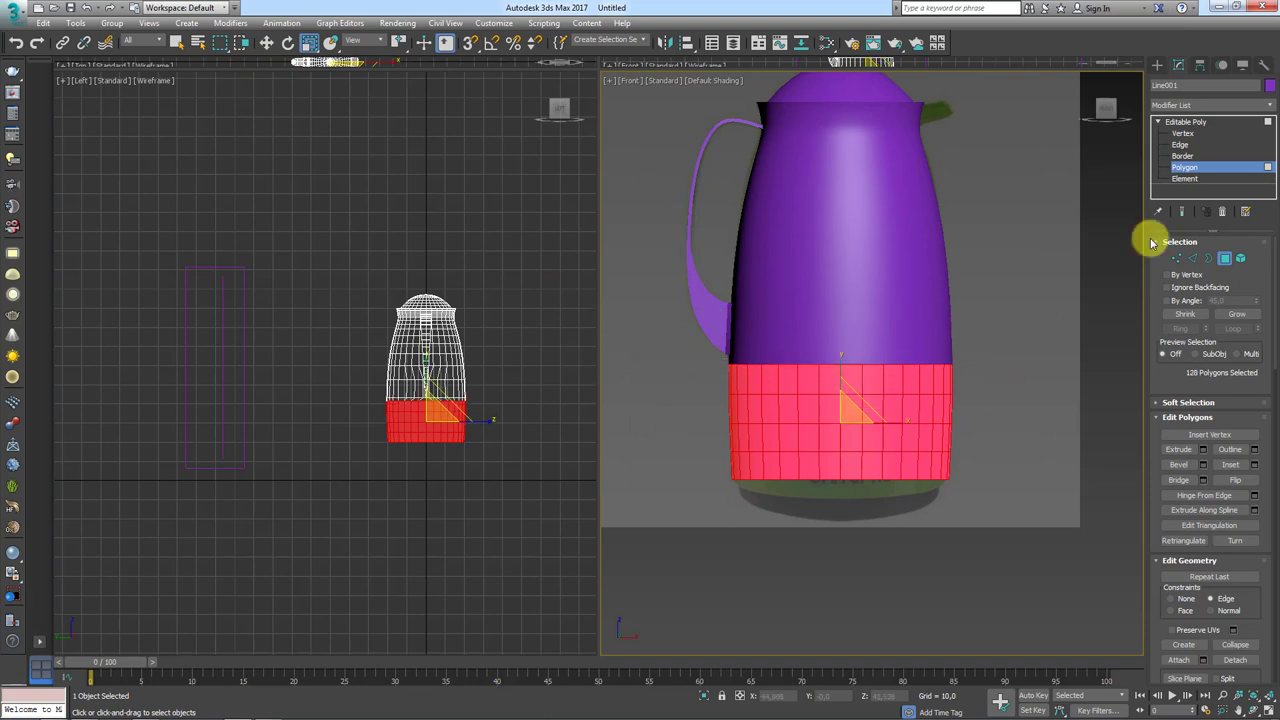
click(1270, 108)
drag(1274, 149, 1275, 260)
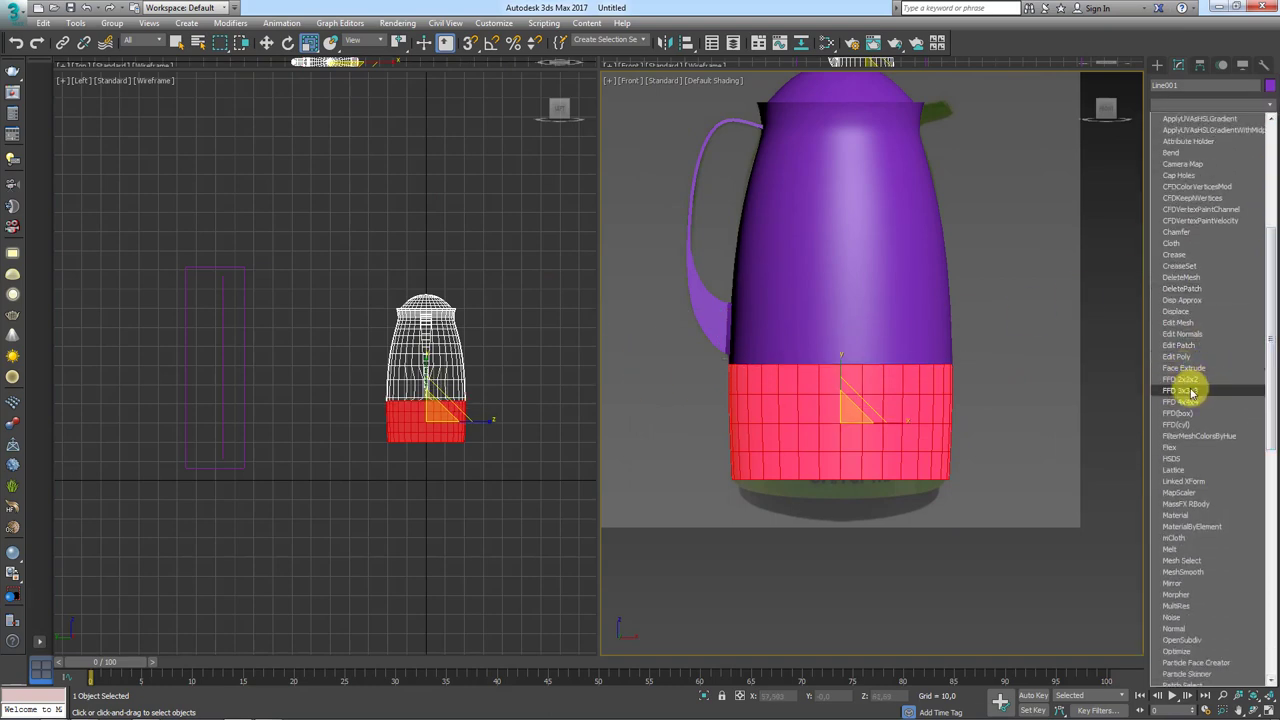
Step: Add FFD 3x3x3 and pull its bottom-centre control point down to bow the jug's base
click(1182, 390)
click(1170, 122)
click(1207, 133)
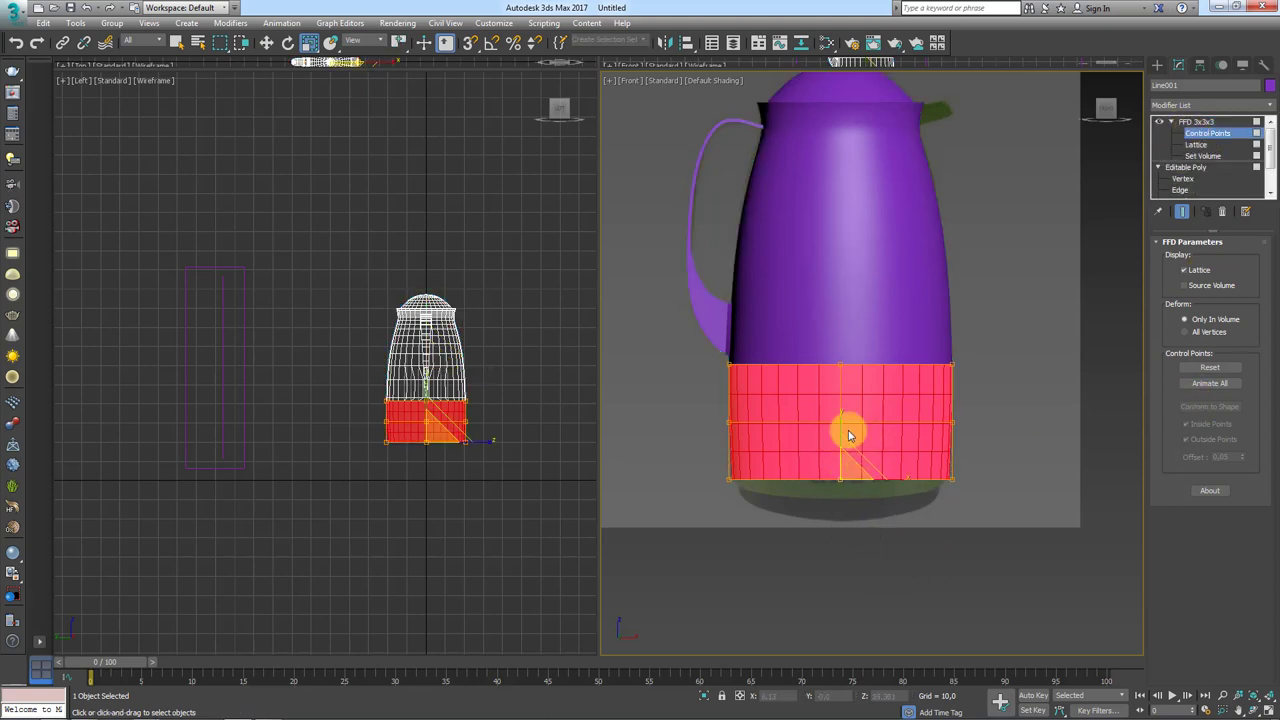
mouse_move(849, 434)
mouse_down()
mouse_move(837, 429)
mouse_move(828, 452)
mouse_up()
key(w)
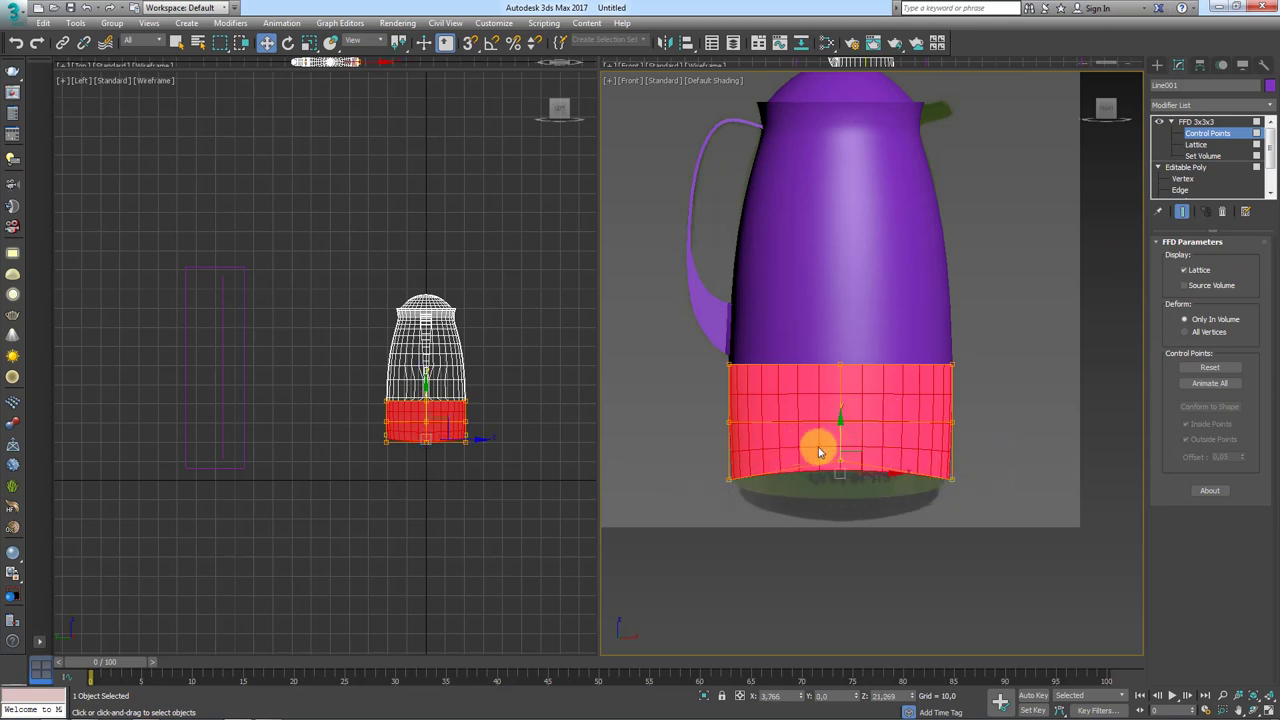
drag(840, 441, 838, 448)
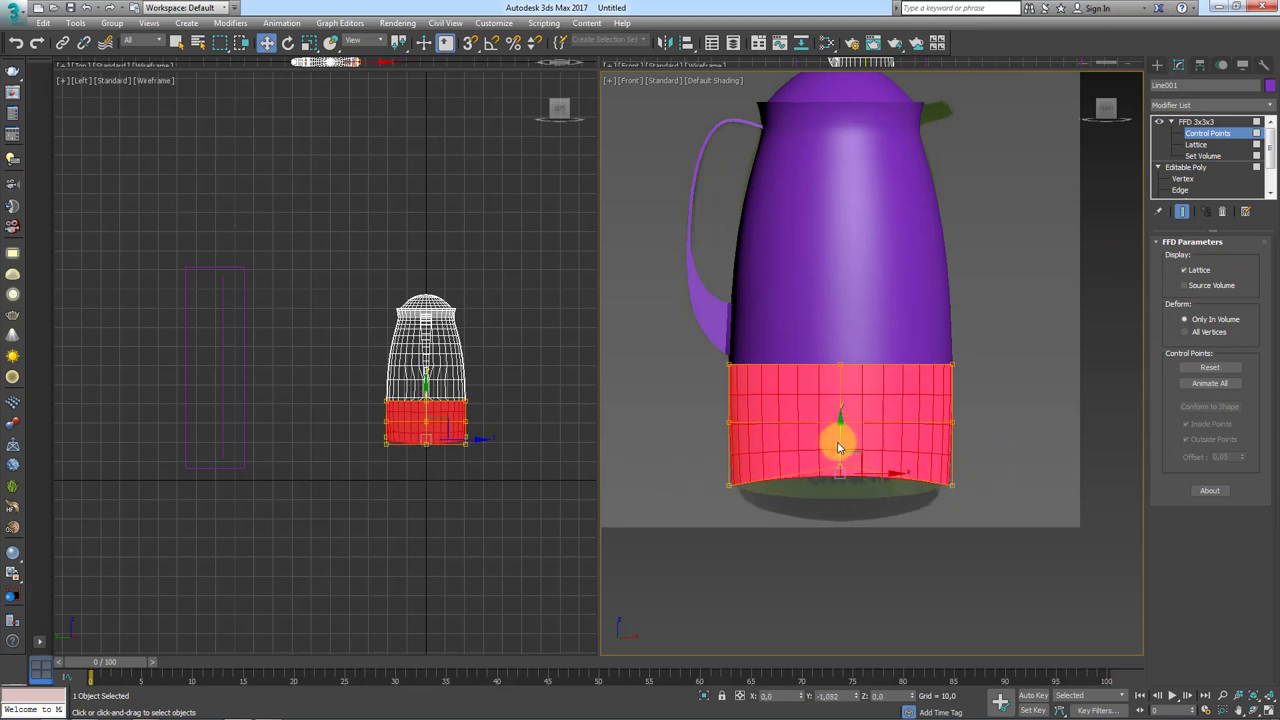
click(1200, 122)
Step: Switch to Perspective, orbit beneath the jug, and bring up its right-click quad menu
key(p)
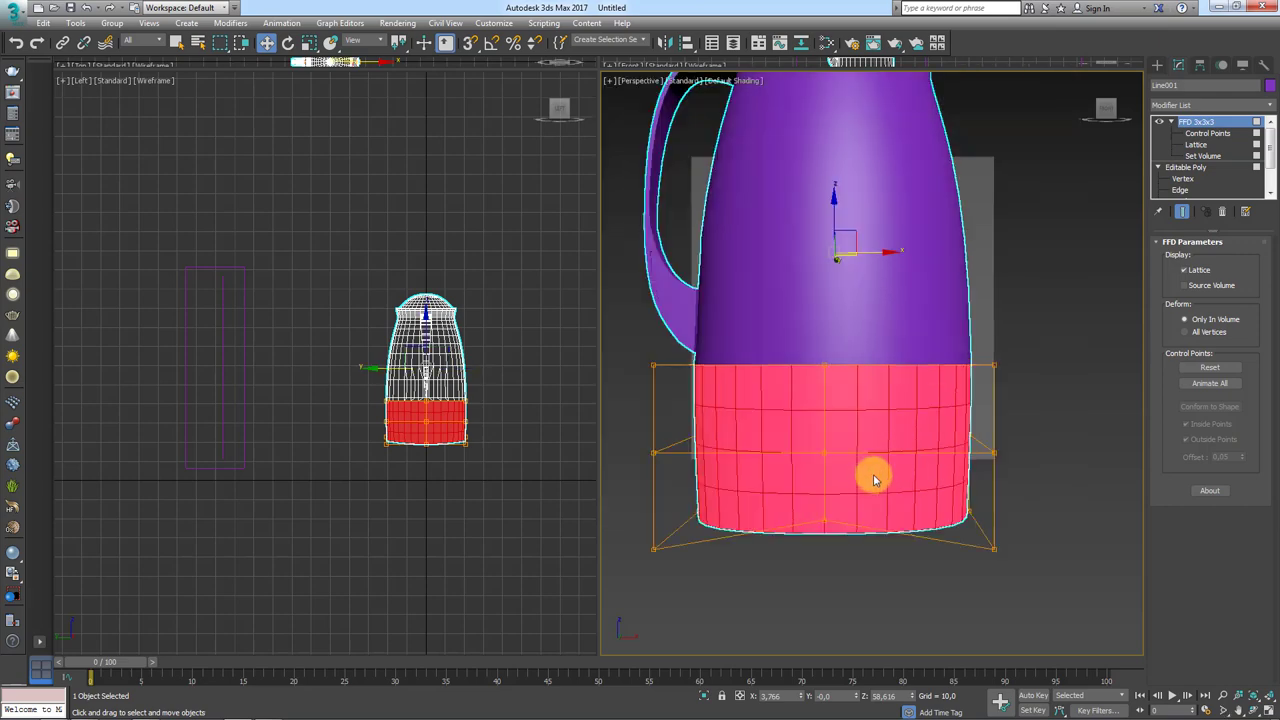
alt+middle_drag(874, 474, 989, 420)
scroll(975, 418, down, 3)
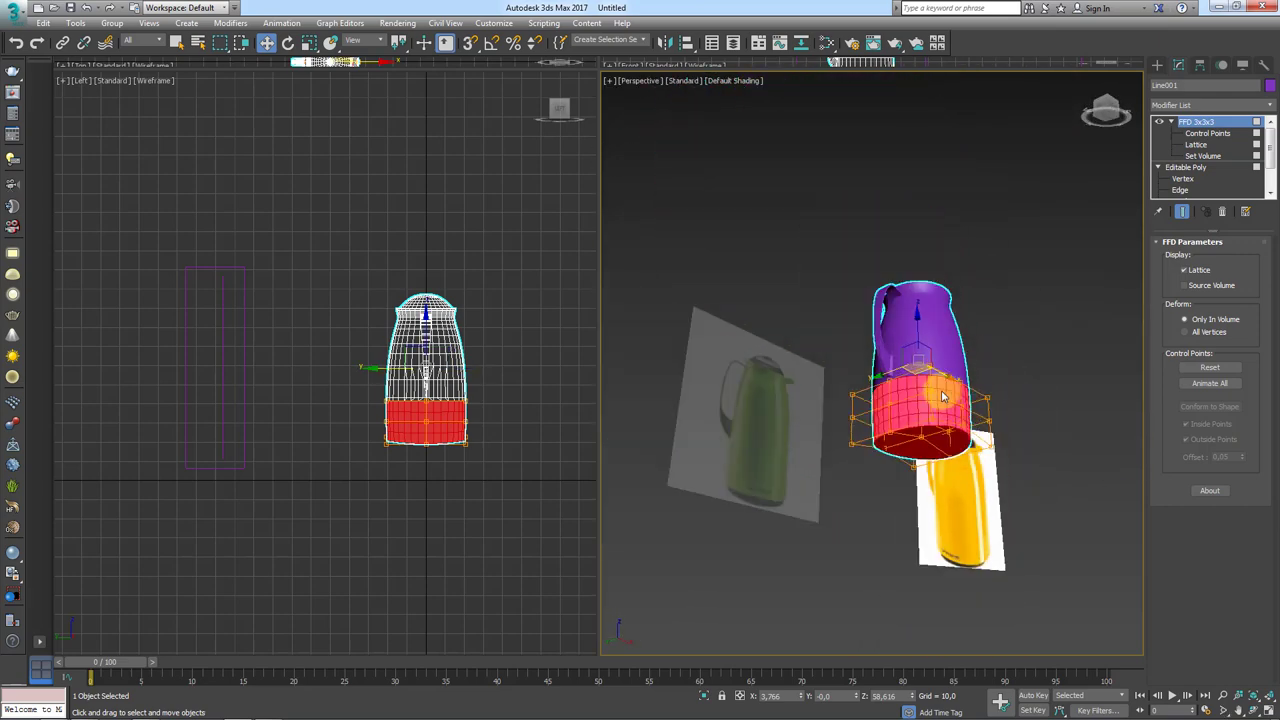
right_click(941, 397)
Step: Convert the jug to Editable Poly, select its bottom rim border, and scale it slightly inward
click(1100, 519)
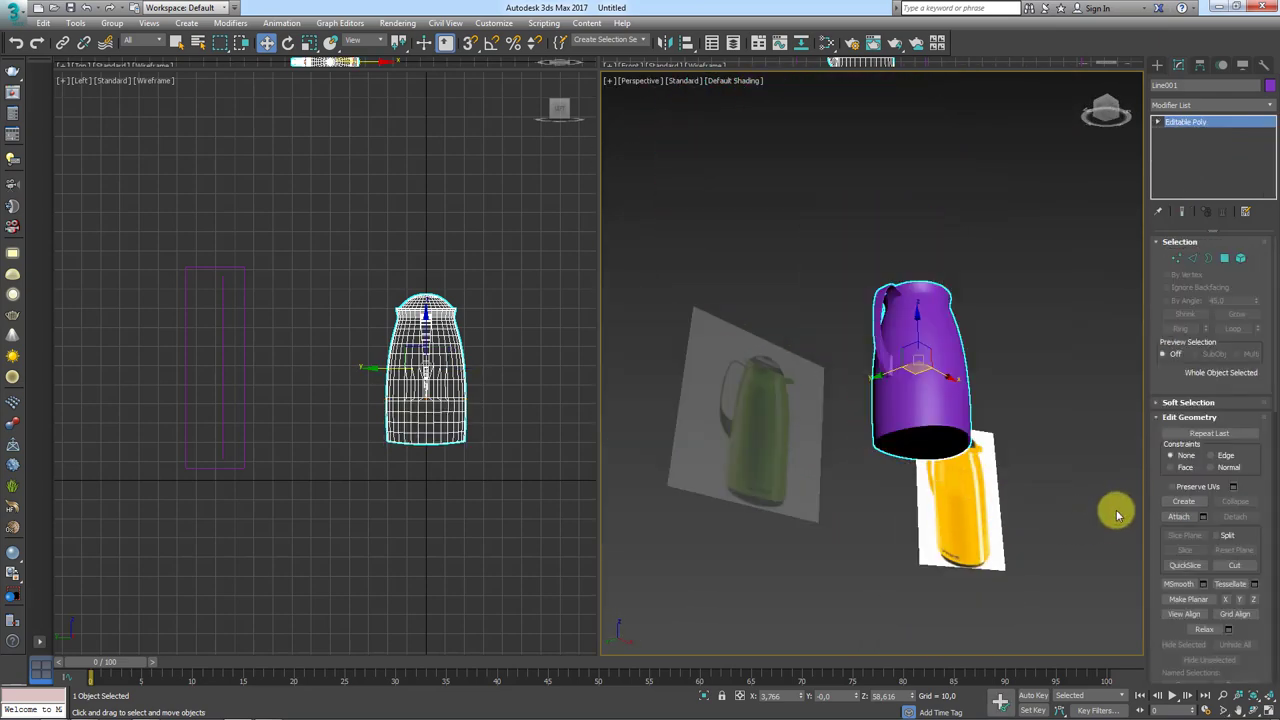
click(1209, 258)
click(968, 450)
mouse_move(894, 520)
alt+middle_down()
mouse_move(934, 434)
mouse_move(994, 406)
alt+middle_up()
scroll(945, 445, up, 3)
scroll(955, 455, up, 3)
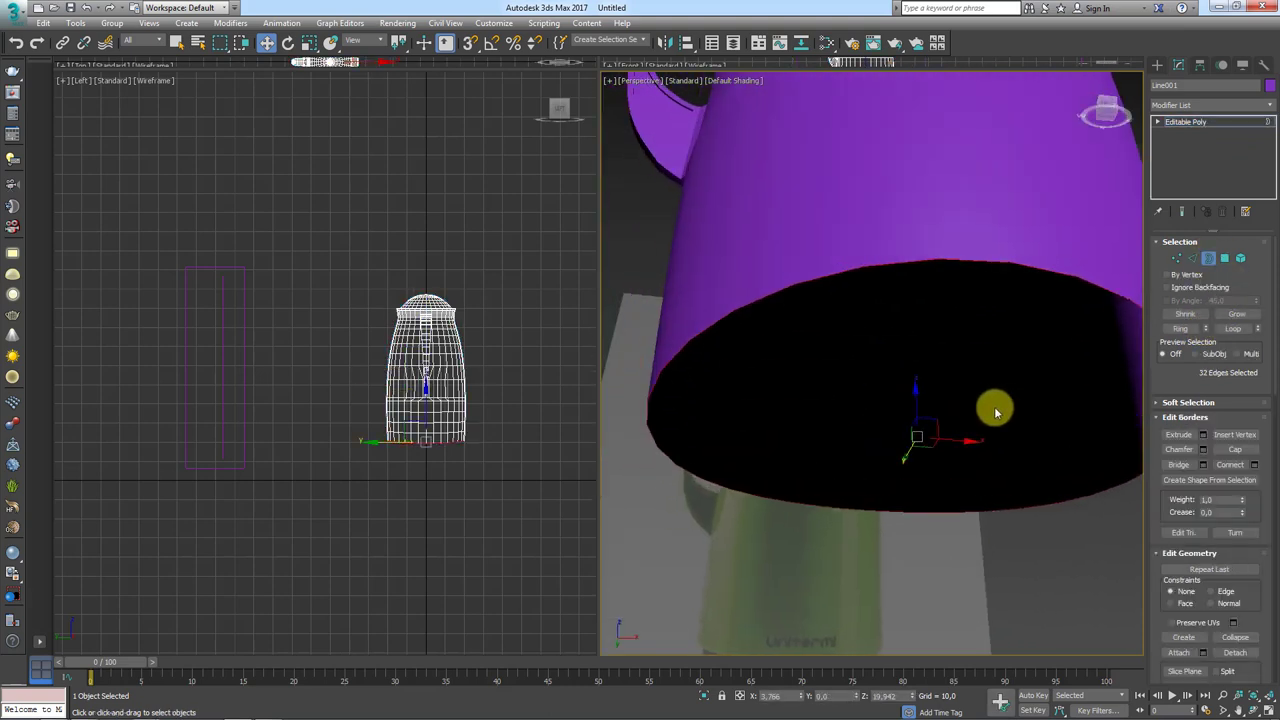
key(r)
drag(913, 440, 910, 446)
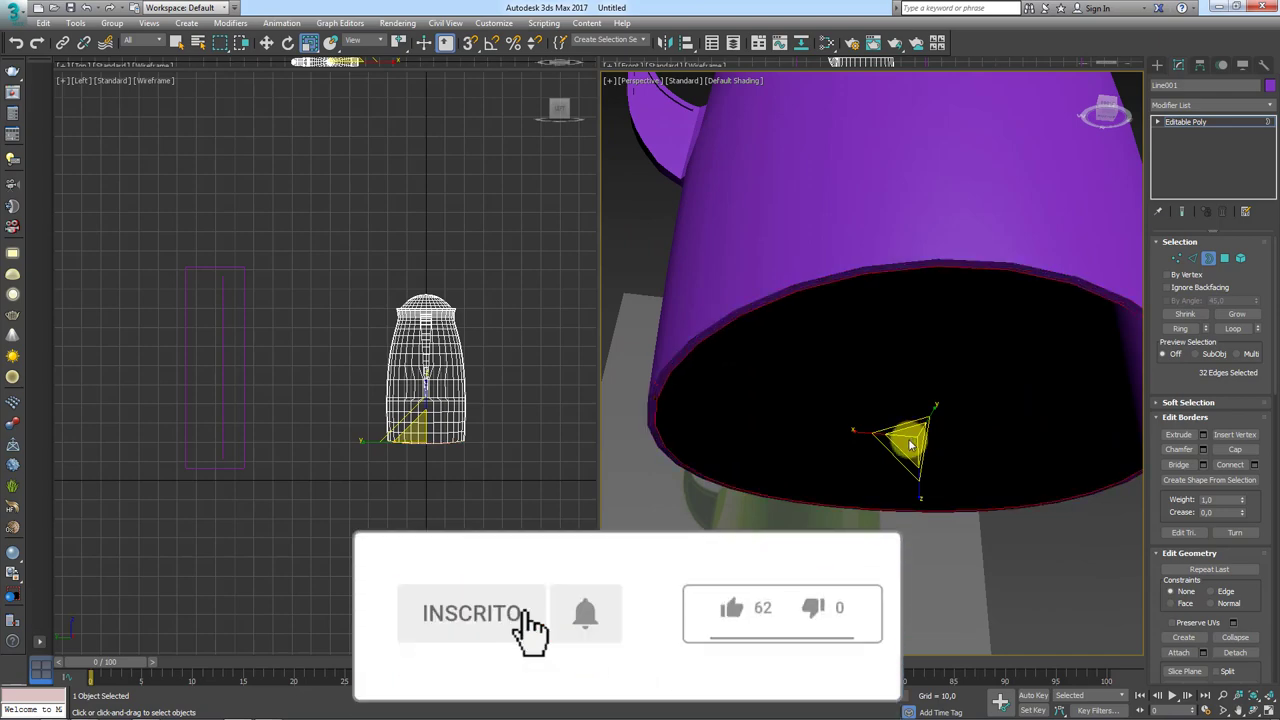
Step: Turn on Edged Faces, shift-move the bottom border down, and shift-scale it into a new ring
key(F4)
alt+middle_drag(938, 450, 894, 431)
key(w)
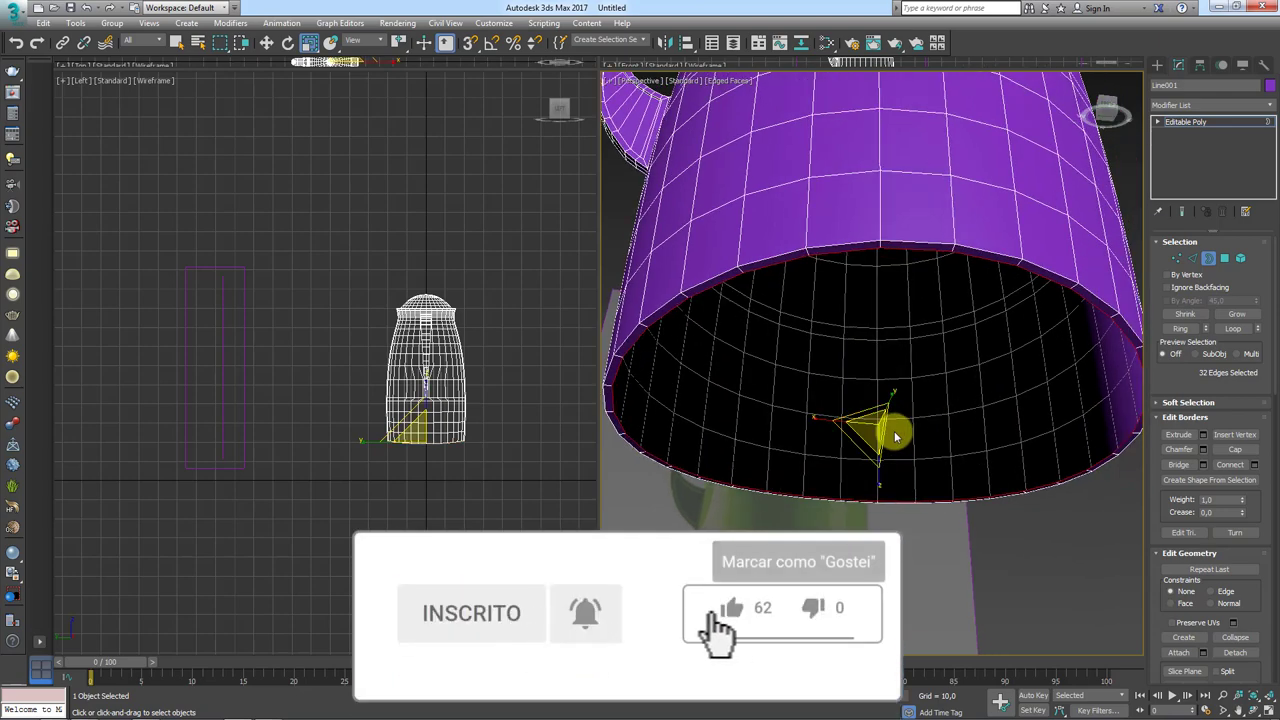
shift+drag(880, 388, 880, 423)
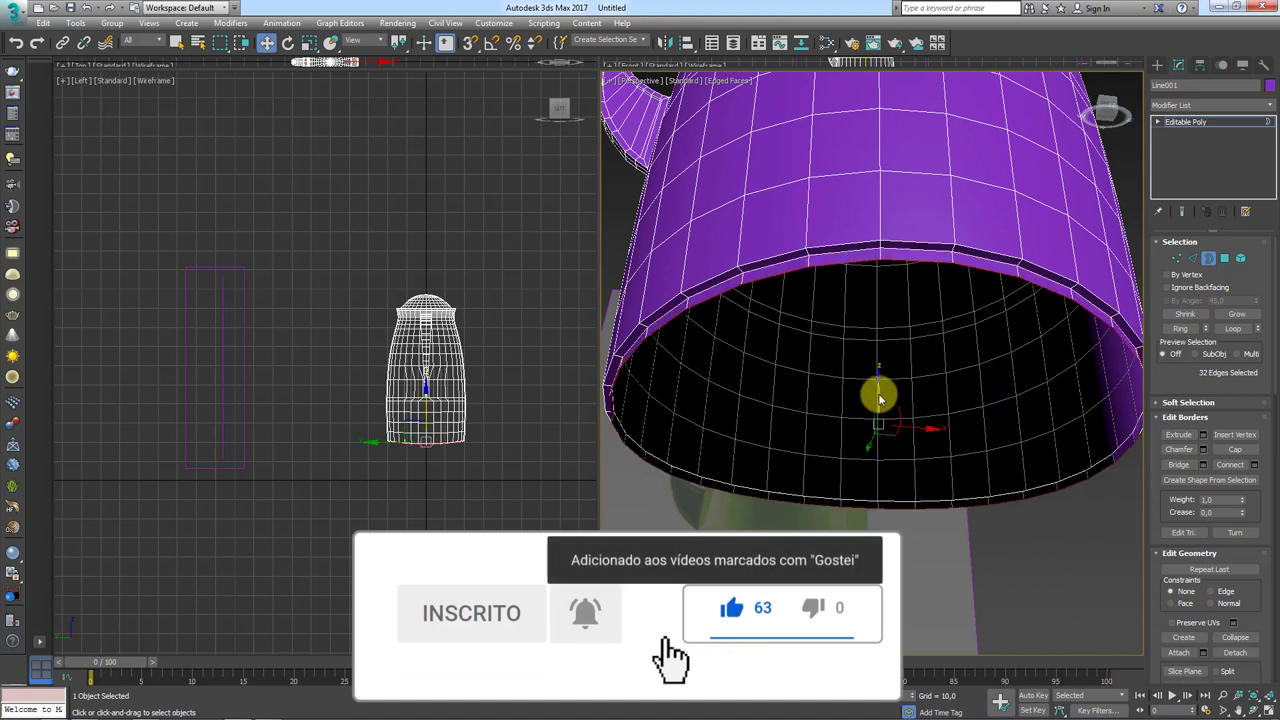
key(e)
key(r)
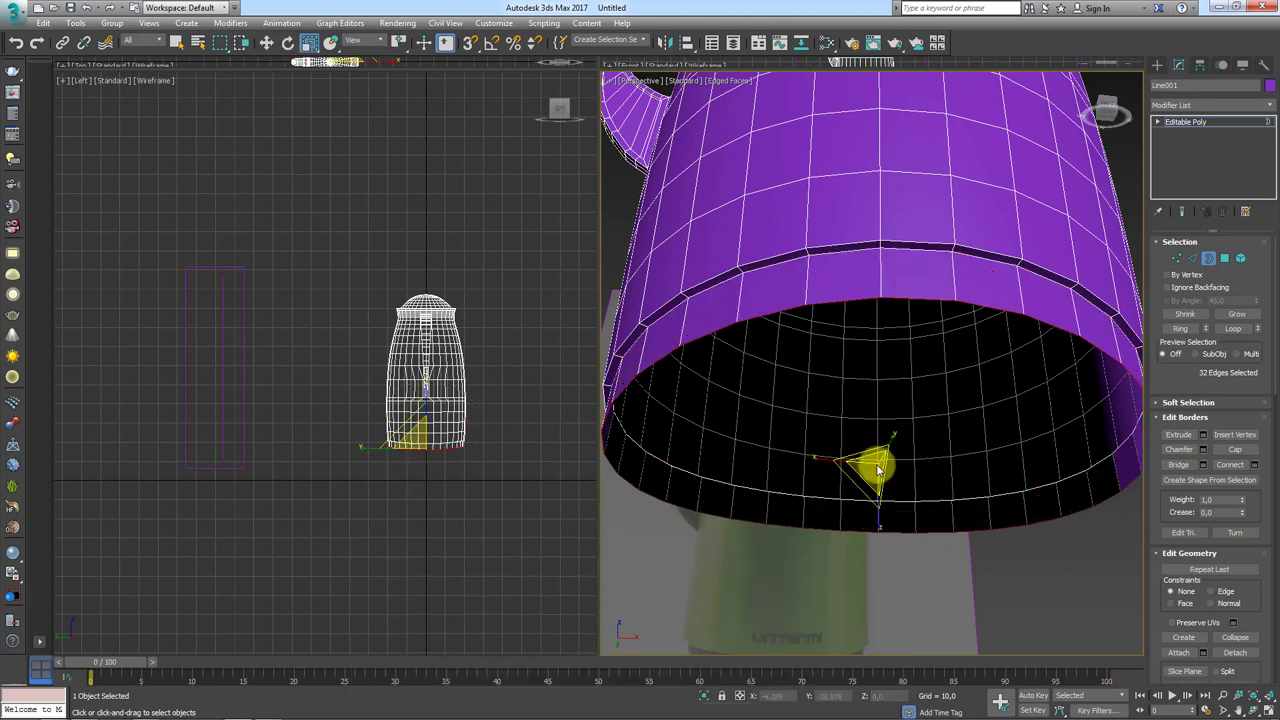
mouse_move(873, 470)
shift+mouse_down()
mouse_move(875, 445)
mouse_move(866, 486)
mouse_move(877, 503)
shift+mouse_up()
Step: Move the new ring up into the jug and shift-scale more concentric rings toward the centre
key(w)
key(r)
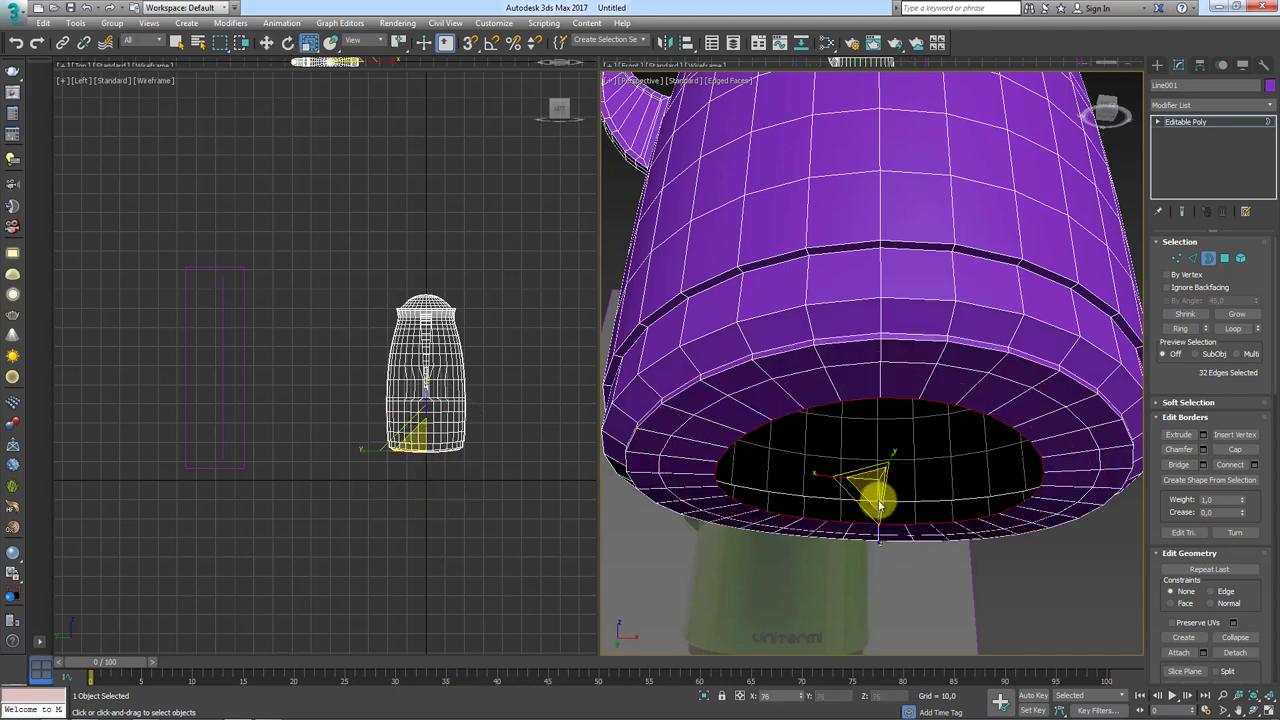
key(w)
mouse_move(883, 452)
mouse_down()
mouse_move(878, 436)
mouse_move(891, 551)
mouse_up()
key(r)
shift+drag(871, 457, 874, 526)
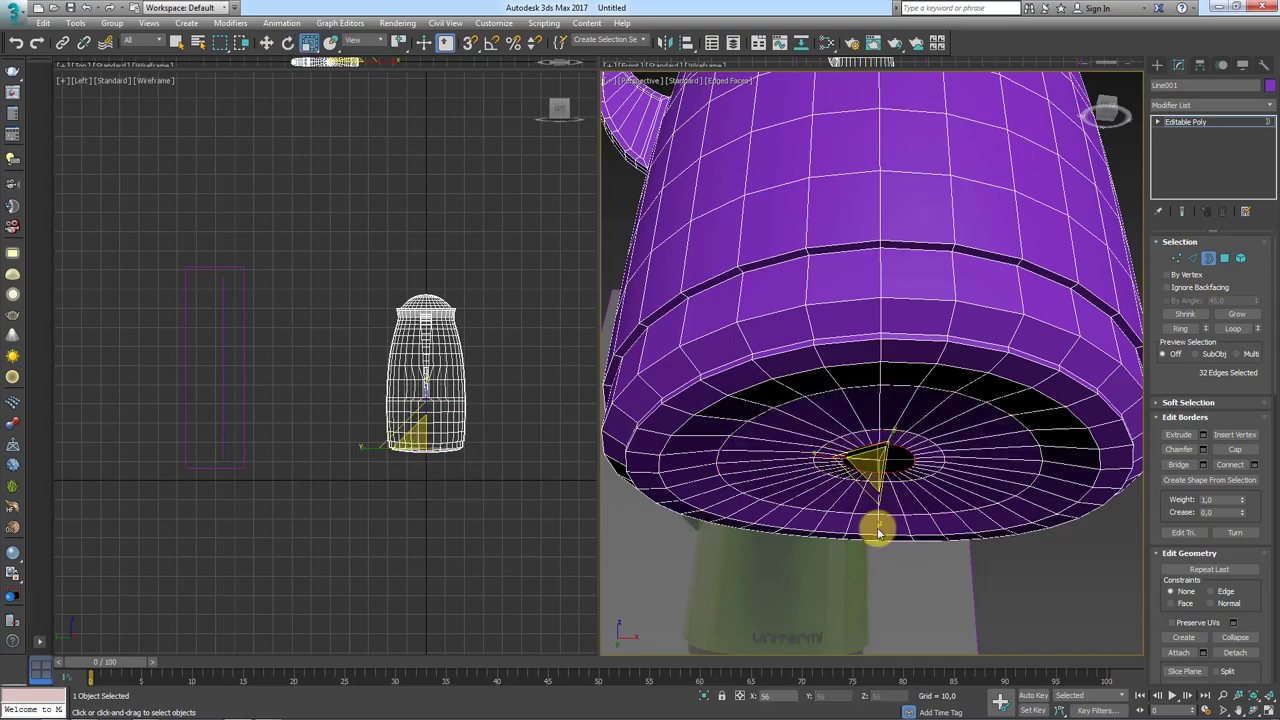
mouse_move(874, 526)
alt+middle_down()
mouse_move(871, 336)
mouse_move(893, 404)
mouse_move(877, 386)
alt+middle_up()
scroll(877, 386, up, 5)
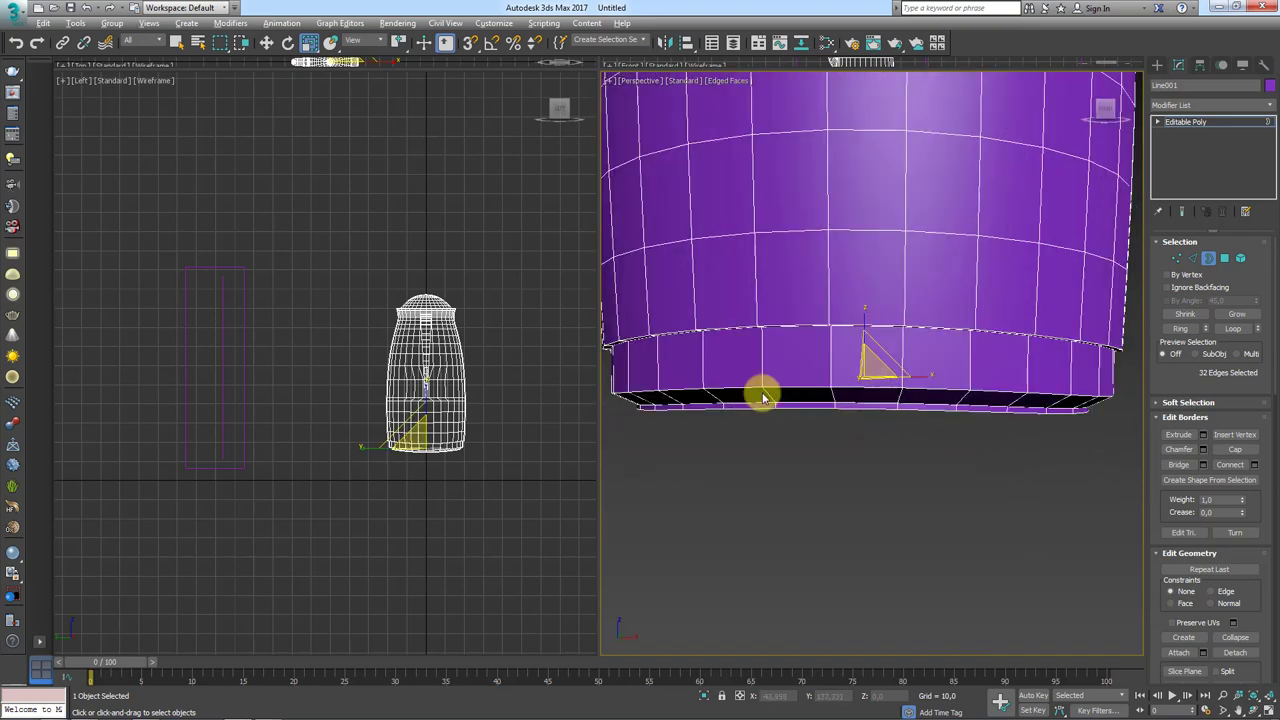
Step: Grow the selection across the bottom face, drop the outer ring, and delete the cap faces
alt+middle_drag(762, 397, 836, 279)
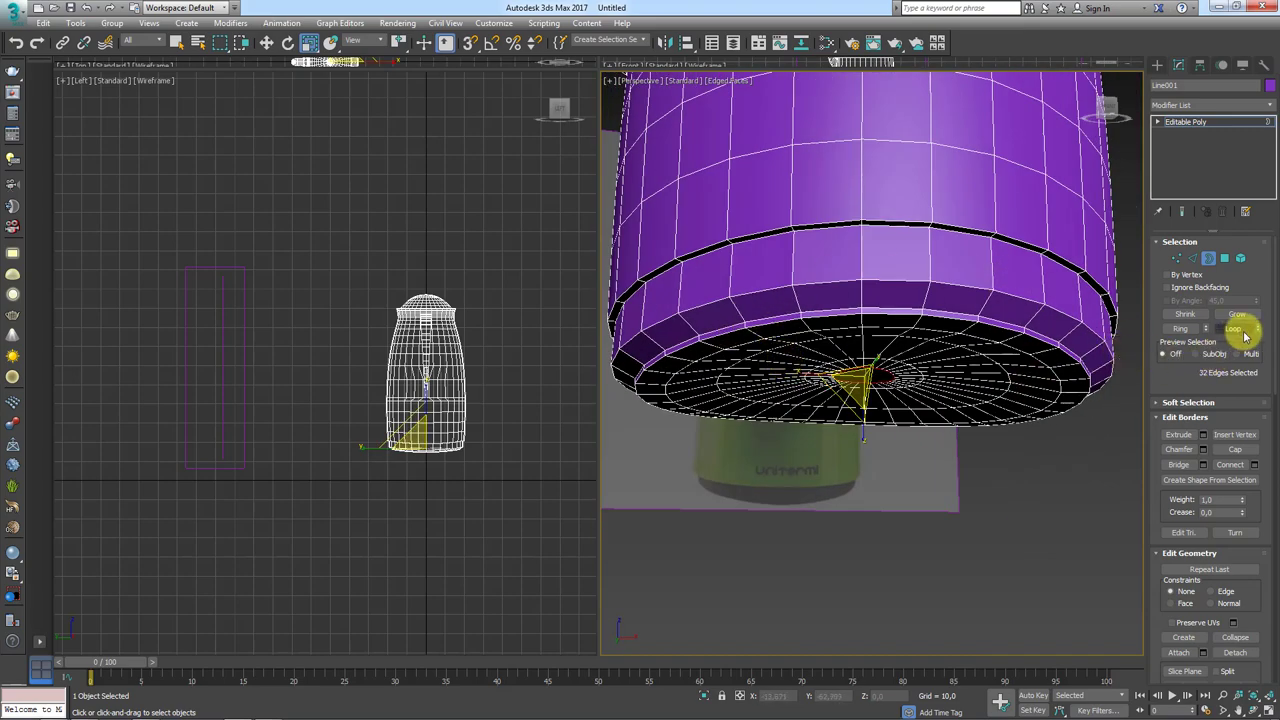
click(1236, 316)
click(1236, 316)
click(1236, 316)
click(1236, 316)
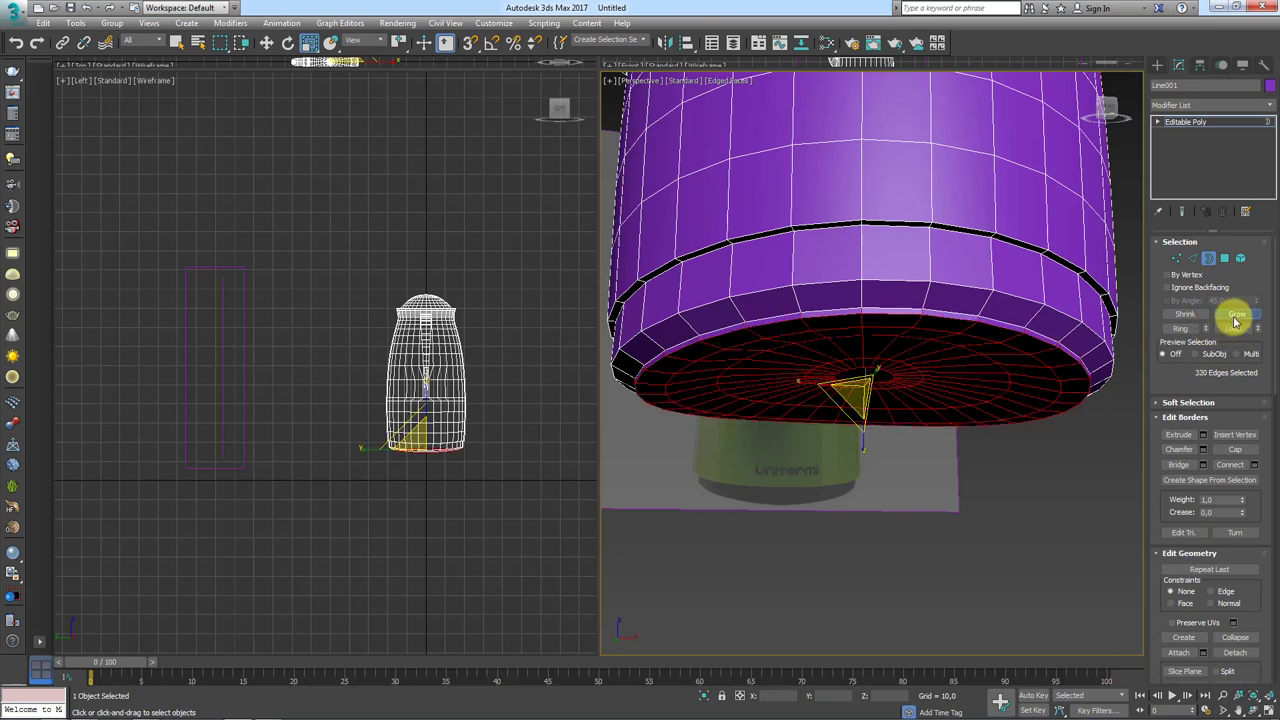
click(1236, 316)
click(1200, 316)
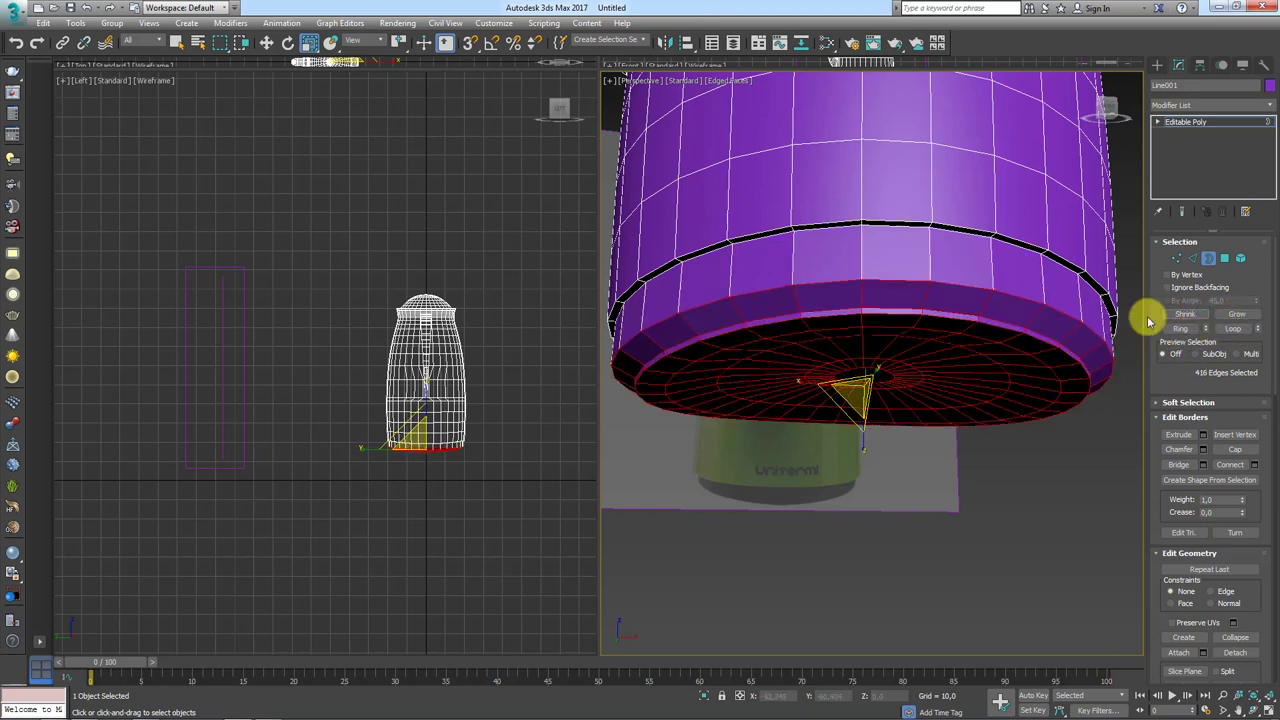
key(Delete)
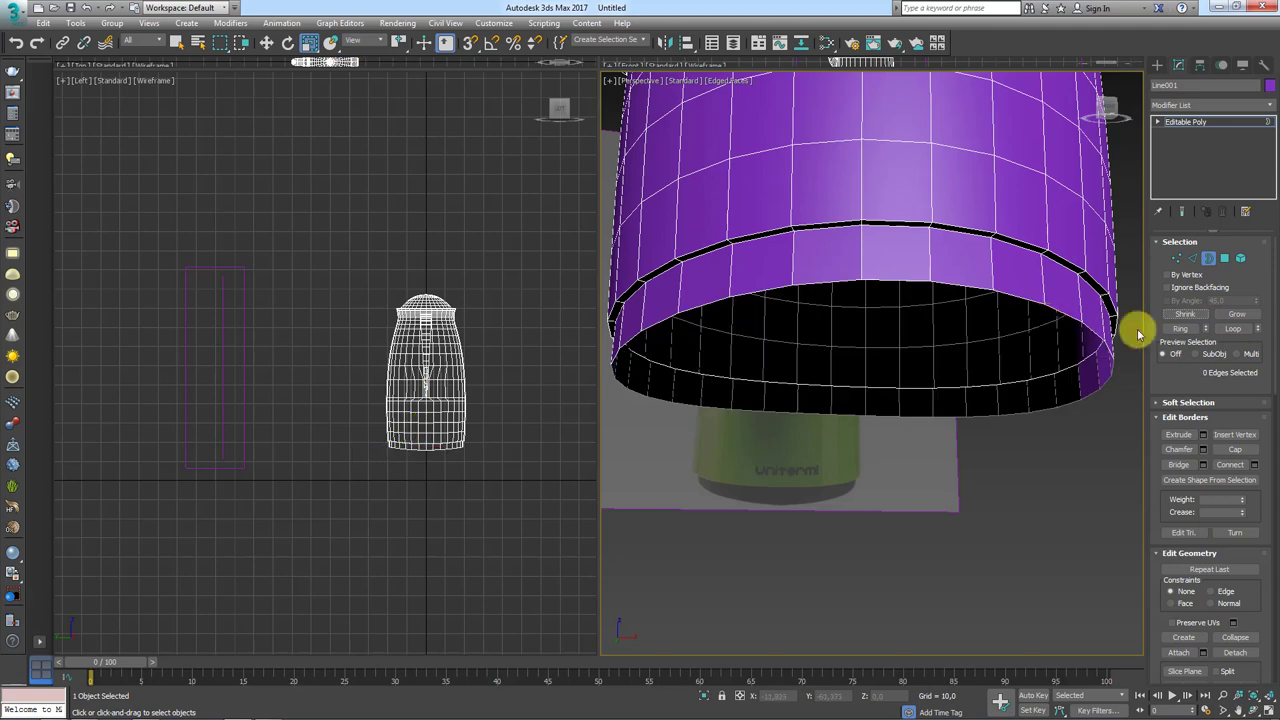
Step: Select the new opening's border and shift-scale it inward into a ring toward the centre
click(1113, 352)
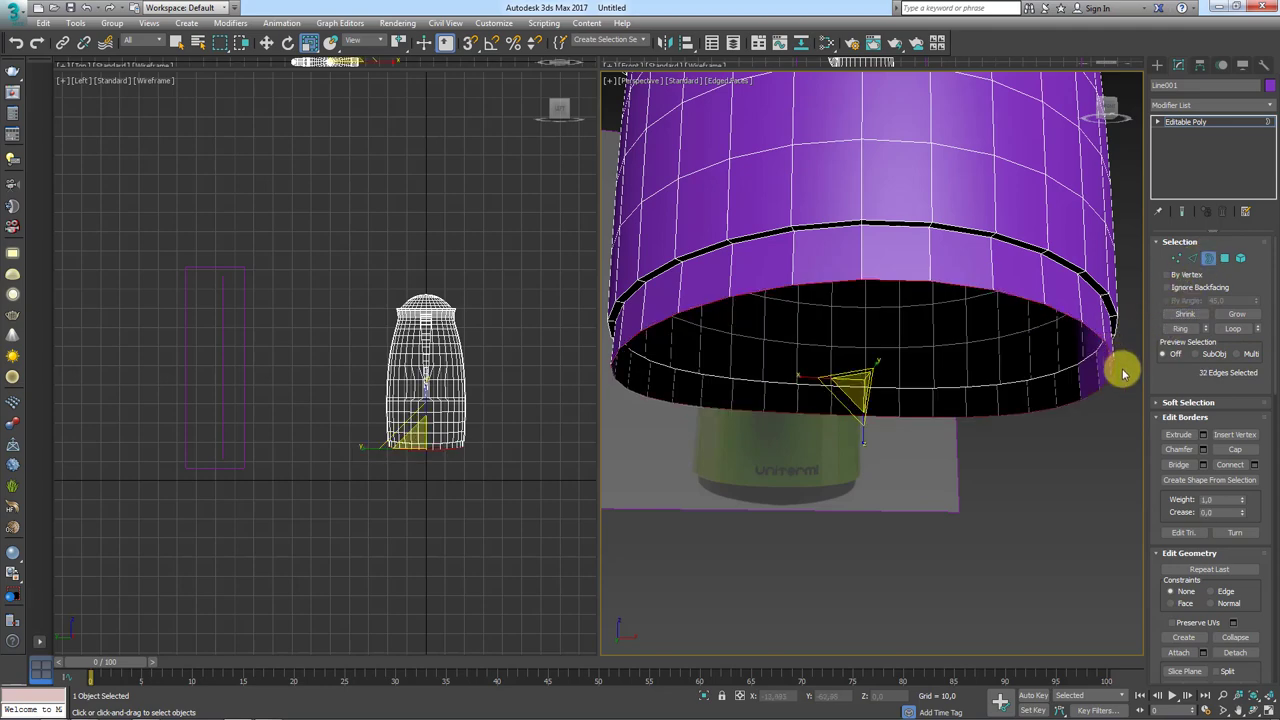
scroll(1109, 400, up, 3)
mouse_move(1109, 400)
alt+middle_down()
mouse_move(891, 320)
mouse_move(843, 427)
mouse_move(837, 139)
alt+middle_up()
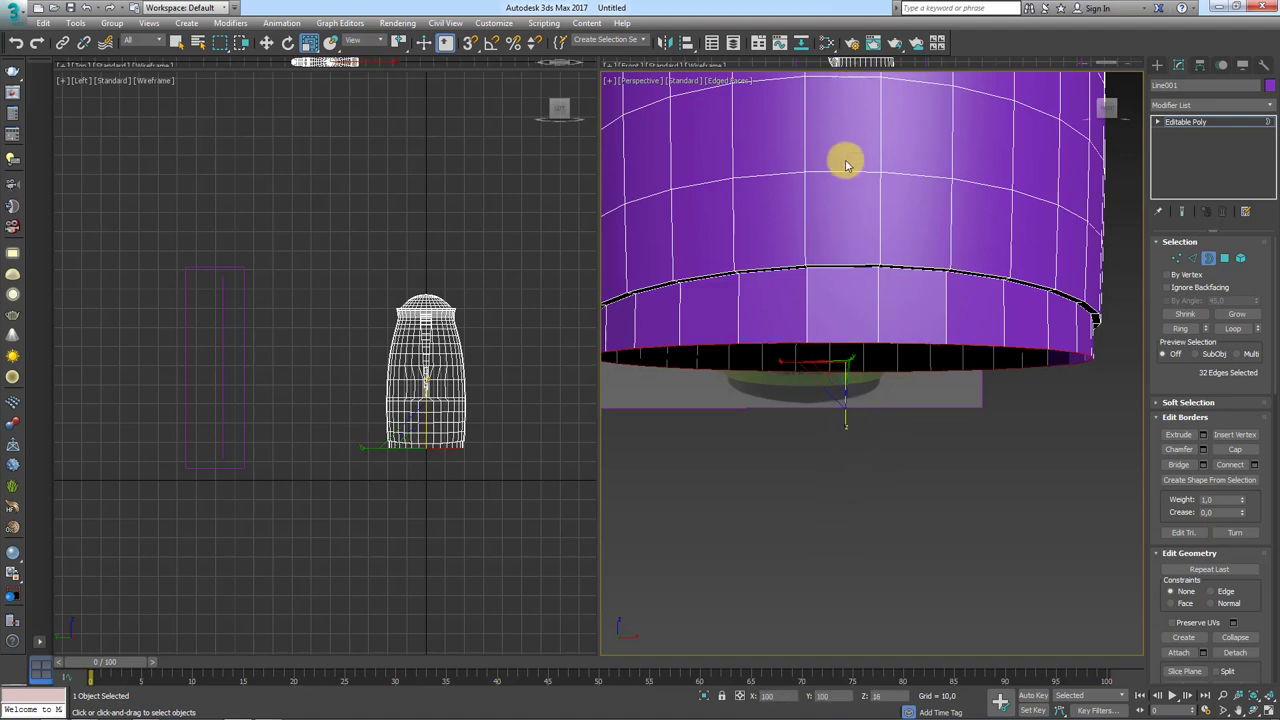
mouse_move(845, 163)
alt+middle_down()
mouse_move(903, 363)
mouse_move(905, 322)
alt+middle_up()
key(w)
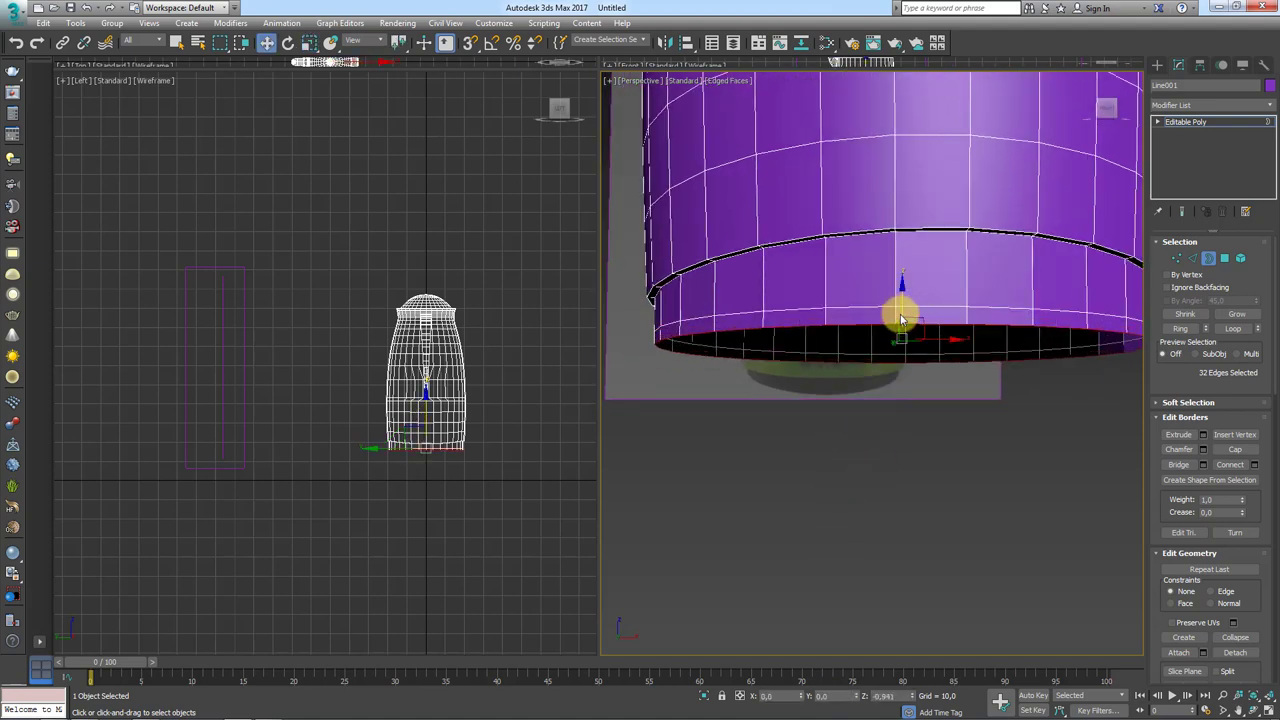
key(r)
drag(894, 364, 896, 395)
key(w)
alt+middle_drag(905, 390, 908, 344)
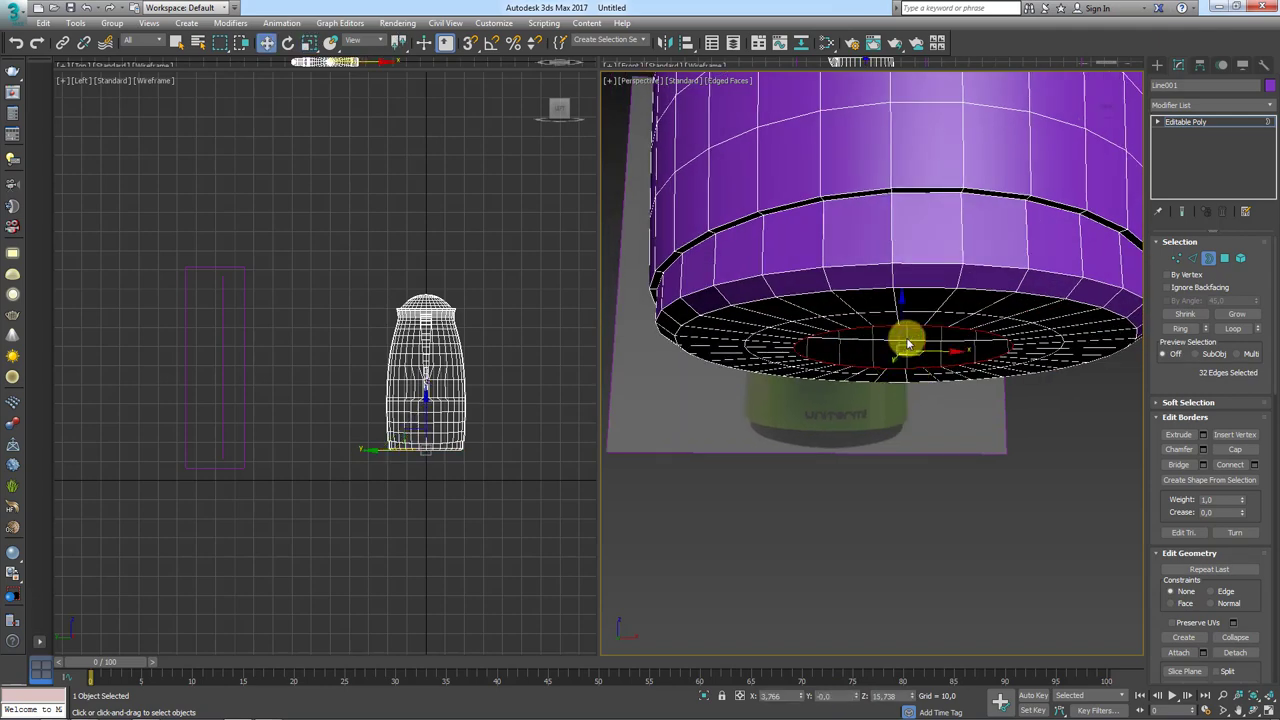
Step: Shrink the innermost ring further and Collapse it into a single centre vertex
key(e)
key(r)
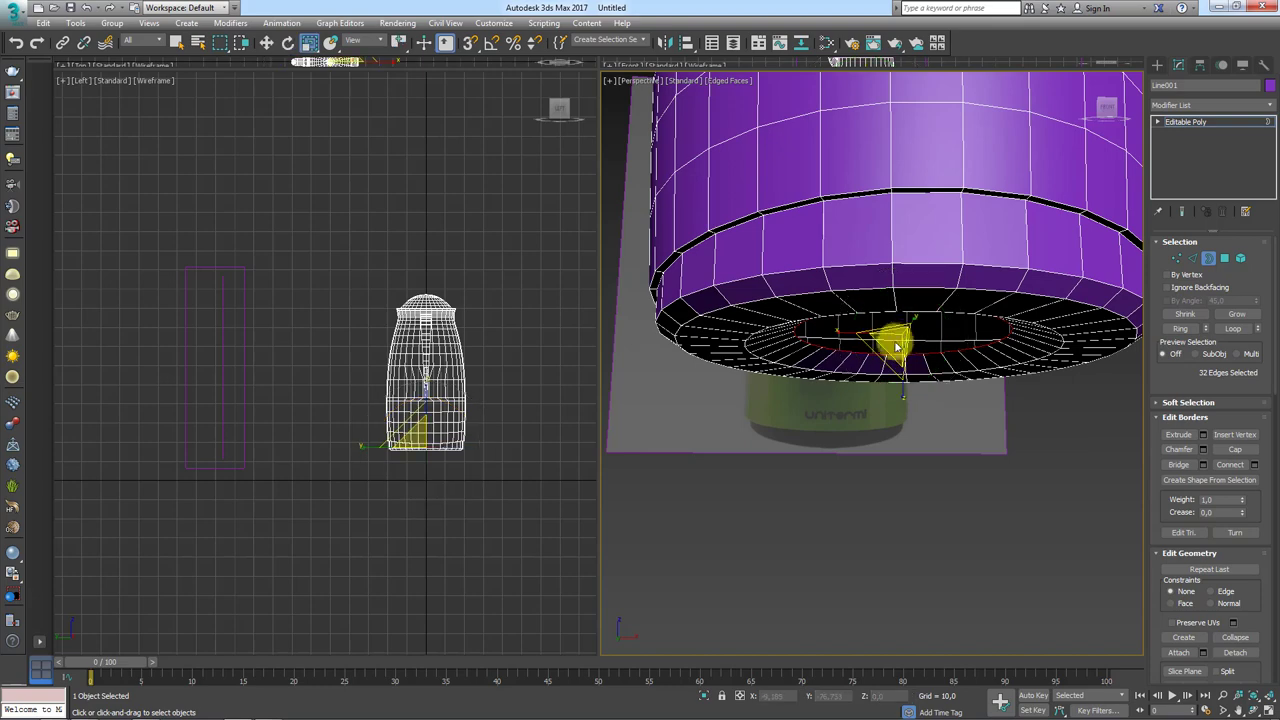
mouse_move(925, 395)
alt+middle_down()
mouse_move(936, 402)
mouse_move(940, 375)
alt+middle_up()
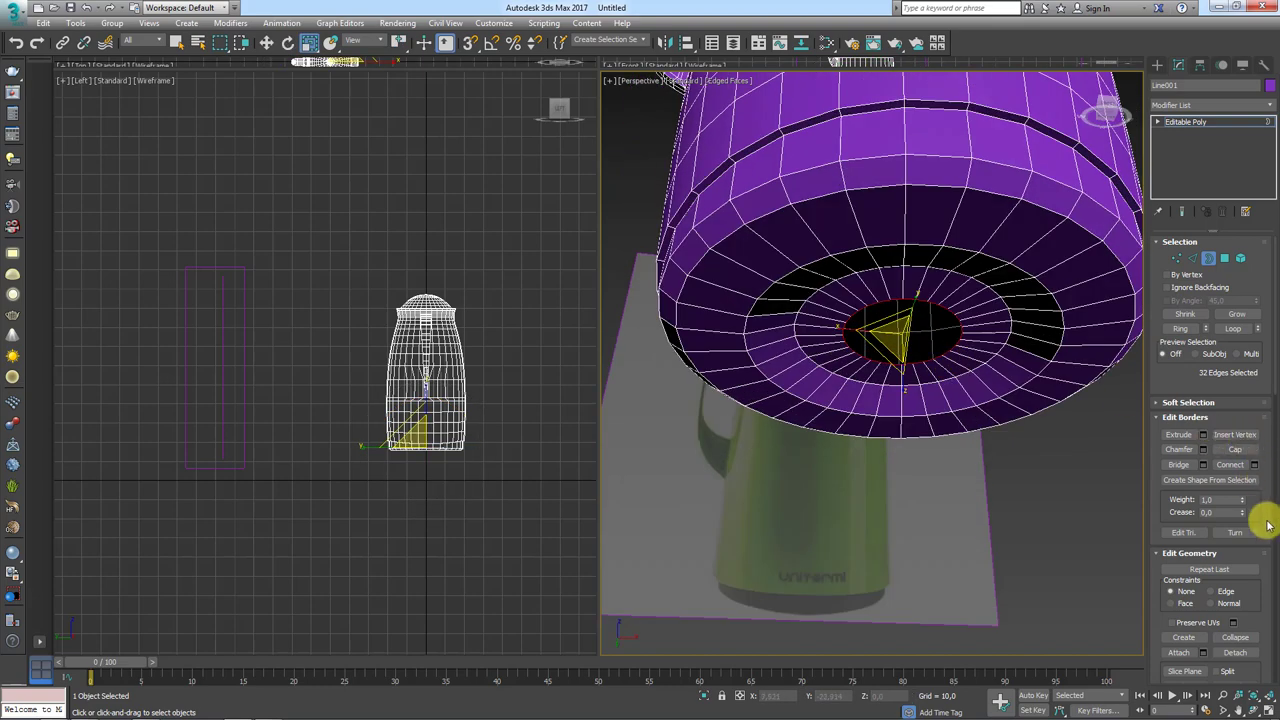
scroll(1262, 400, down, 5)
scroll(1245, 440, down, 1)
click(1236, 425)
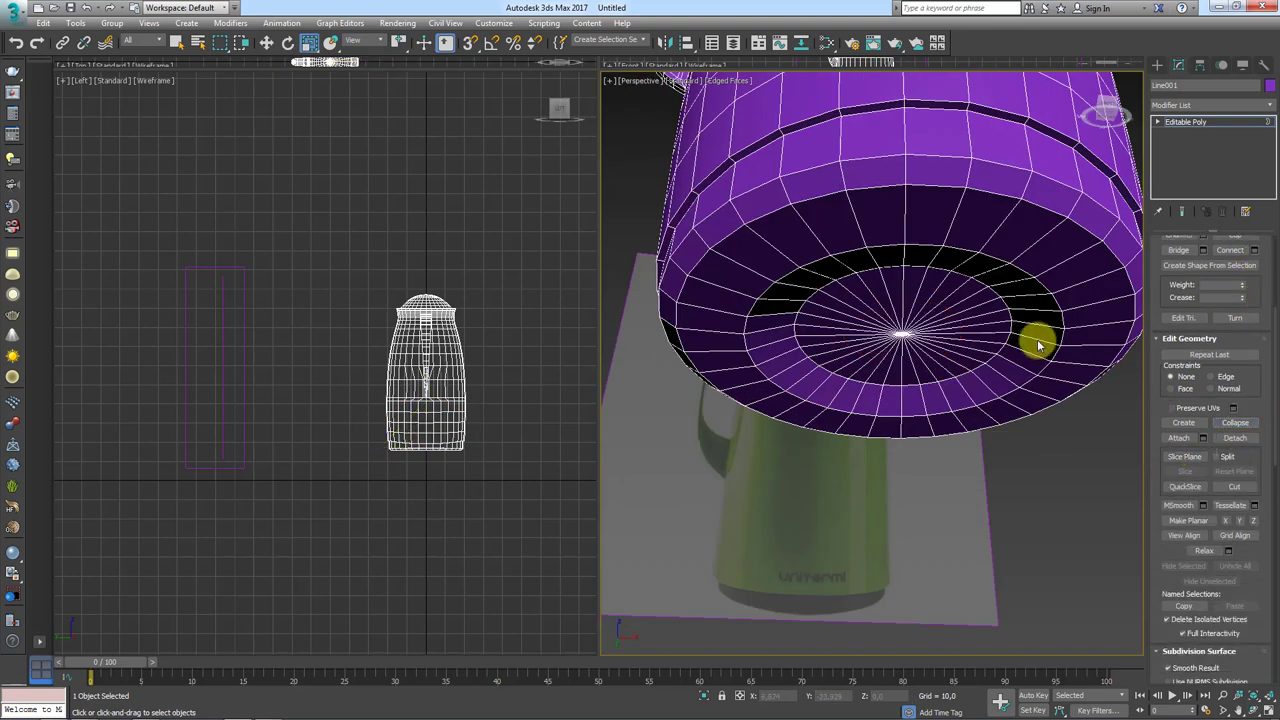
mouse_move(1034, 337)
alt+middle_down()
mouse_move(951, 337)
mouse_move(974, 394)
mouse_move(888, 402)
mouse_move(943, 363)
mouse_move(914, 491)
mouse_move(943, 280)
mouse_move(912, 328)
alt+middle_up()
Step: Frame the jug's upper body and switch to Edge sub-object level
scroll(911, 328, up, 5)
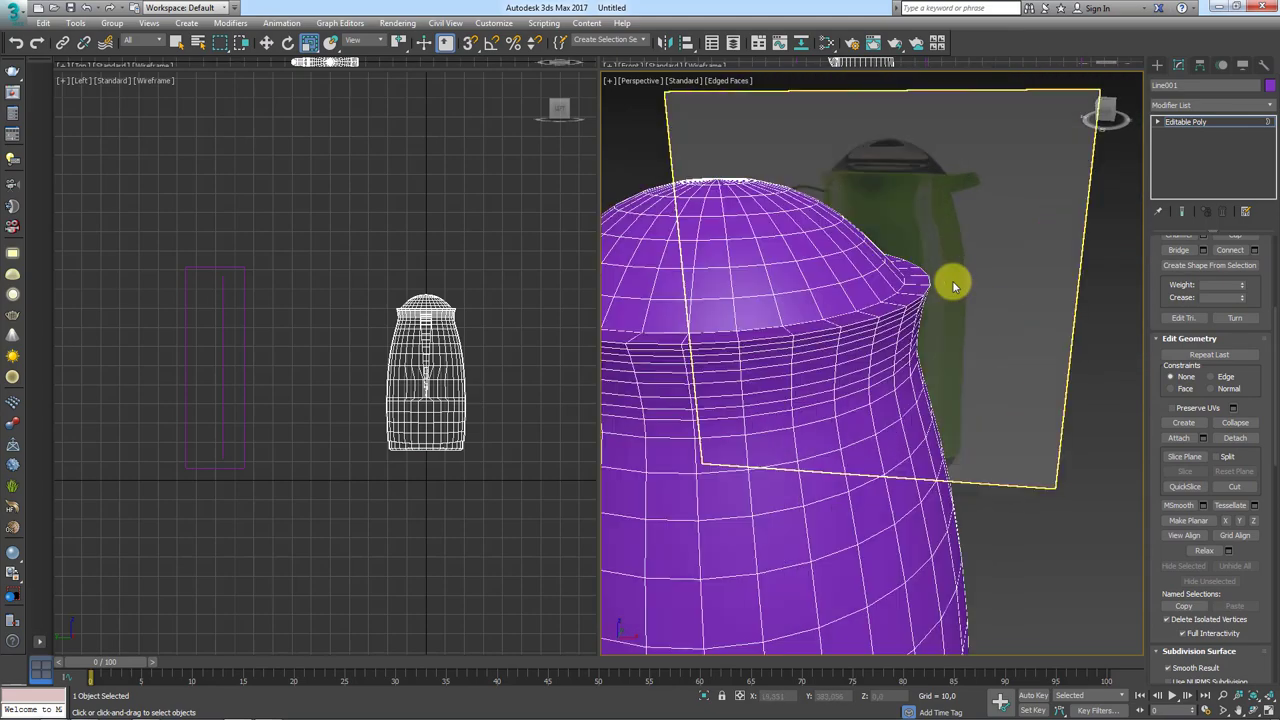
alt+middle_drag(780, 289, 940, 242)
mouse_move(800, 313)
alt+middle_down()
mouse_move(1086, 340)
mouse_move(986, 340)
mouse_move(949, 386)
mouse_move(1051, 383)
mouse_move(834, 366)
mouse_move(904, 327)
alt+middle_up()
scroll(950, 397, down, 3)
click(1157, 121)
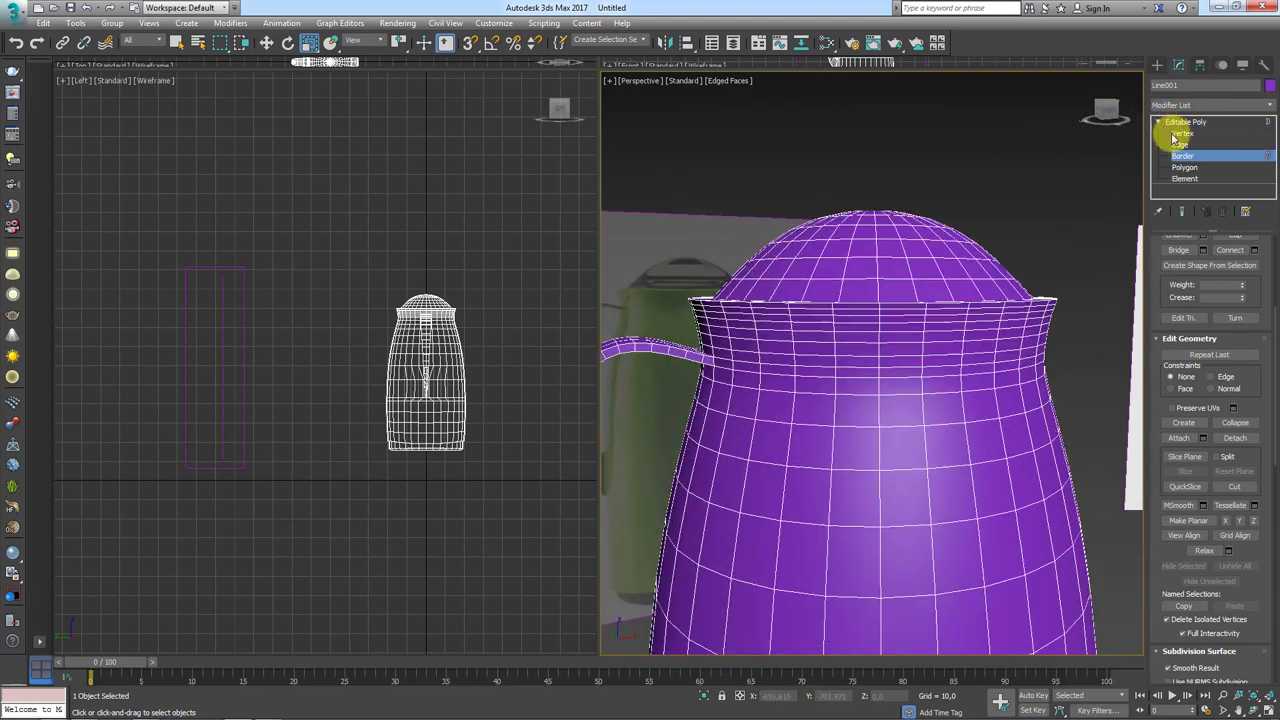
click(1180, 144)
scroll(763, 346, up, 3)
scroll(763, 350, down, 1)
scroll(712, 331, up, 2)
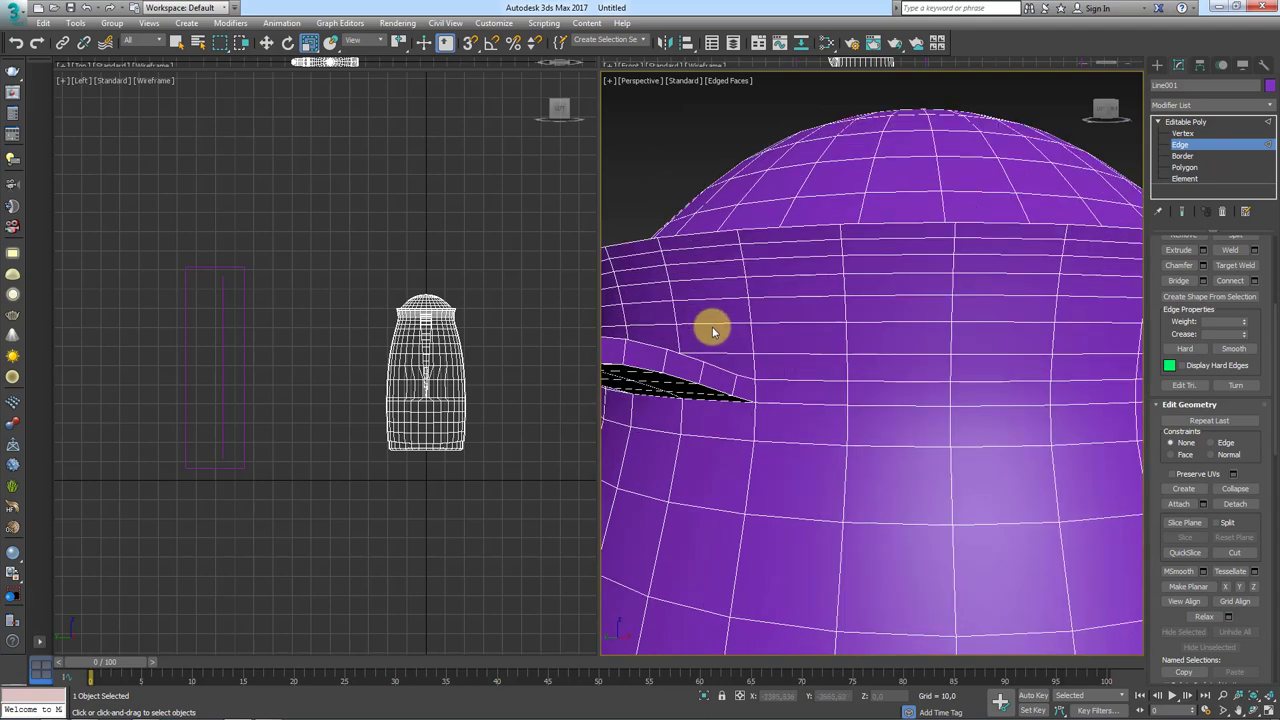
alt+middle_drag(793, 358, 763, 346)
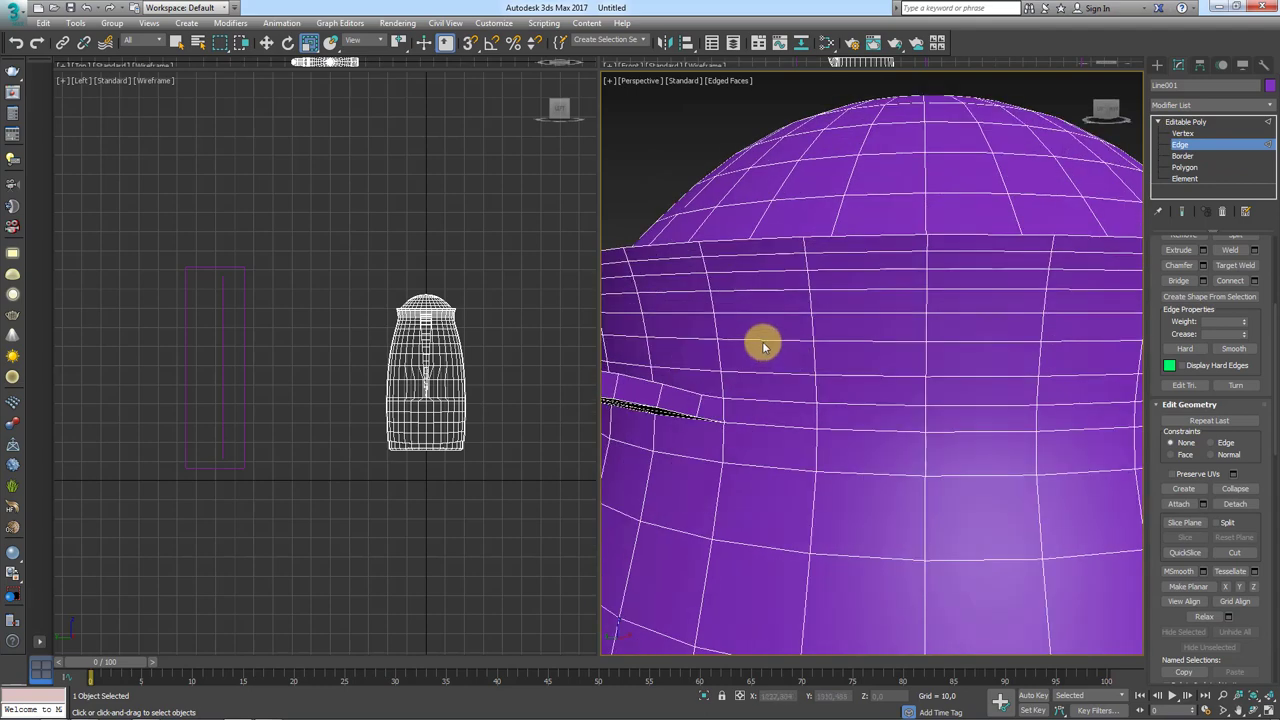
Step: Select the edge loop just beneath the lid rim and activate Move with Edge constraints
double_click(745, 260)
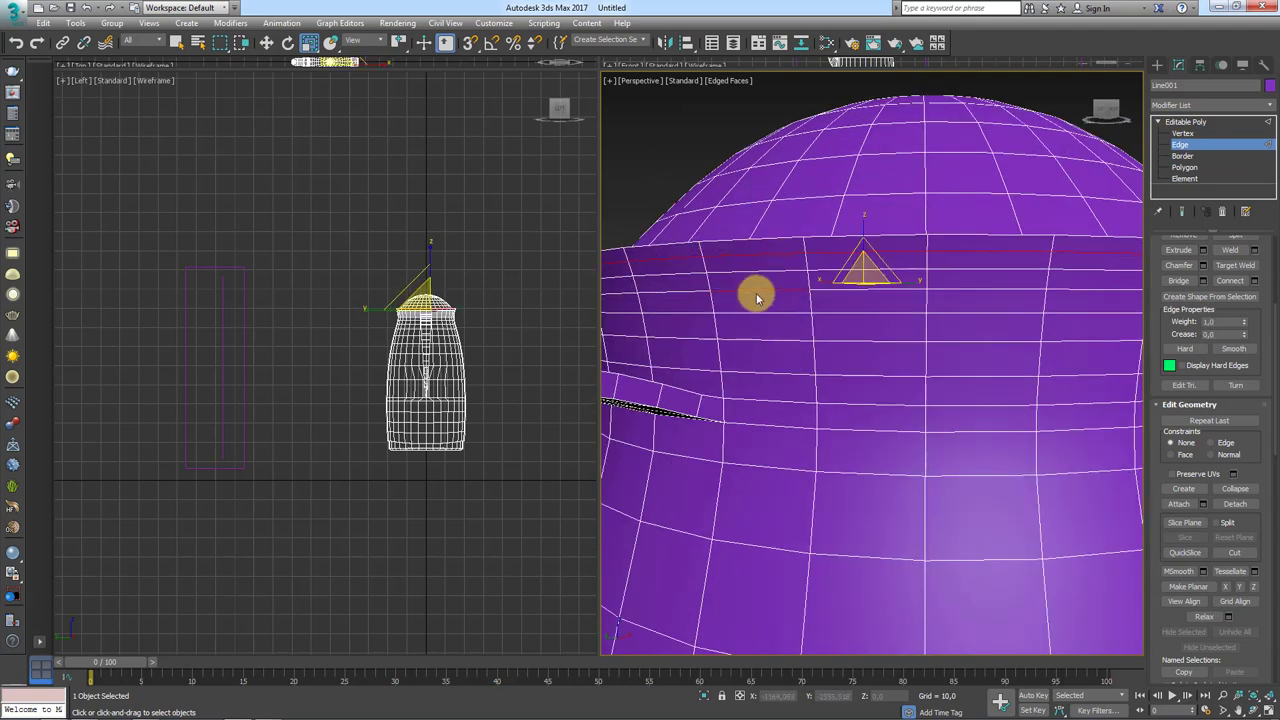
scroll(1160, 300, up, 3)
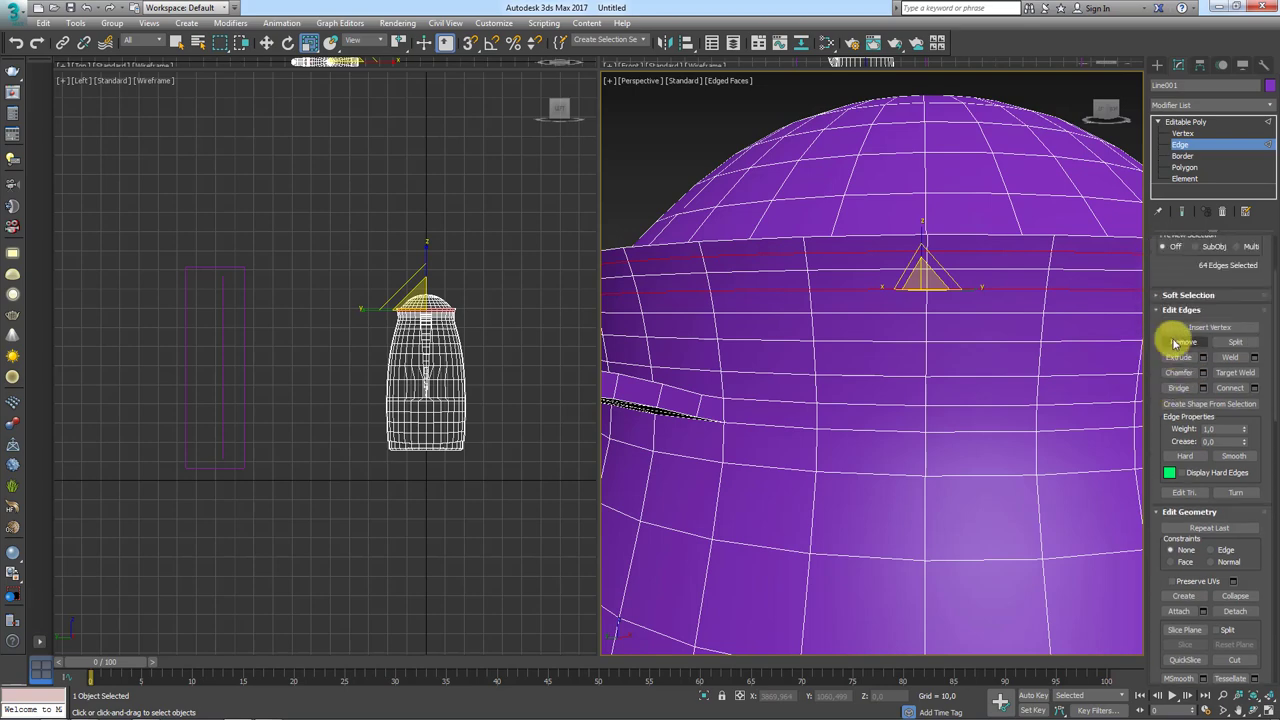
click(1129, 343)
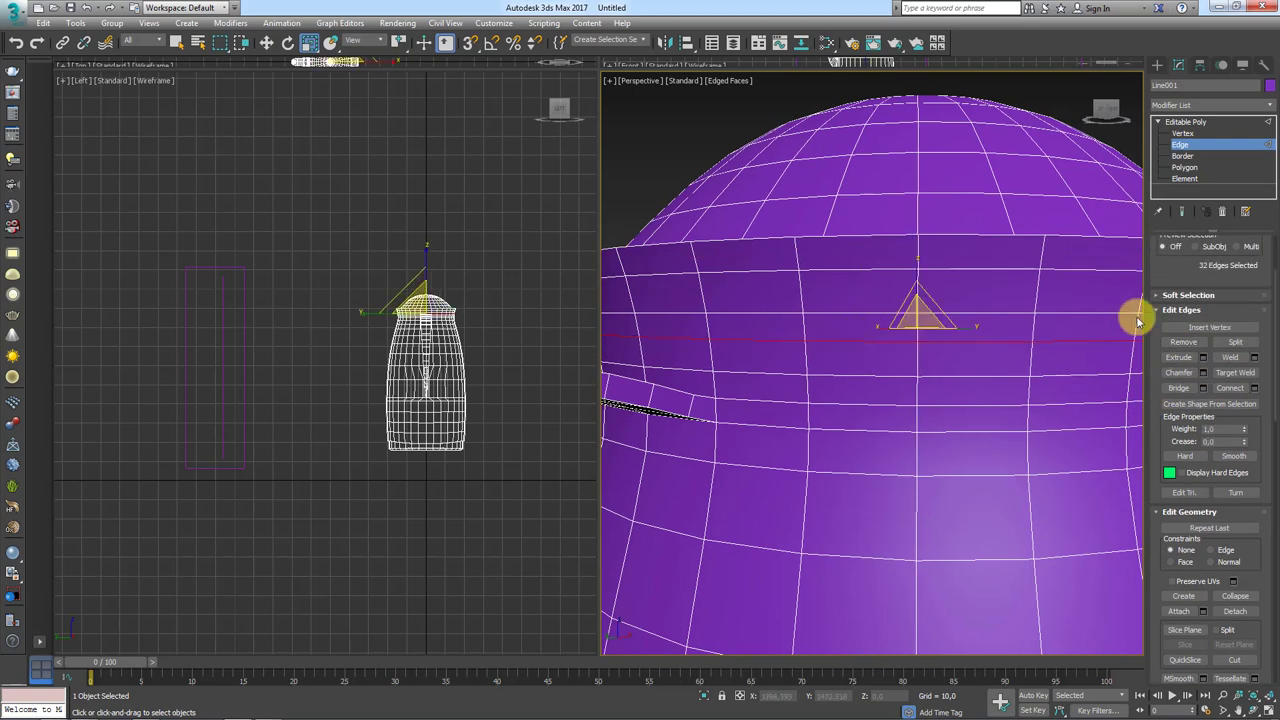
scroll(860, 360, down, 4)
alt+middle_drag(893, 372, 876, 377)
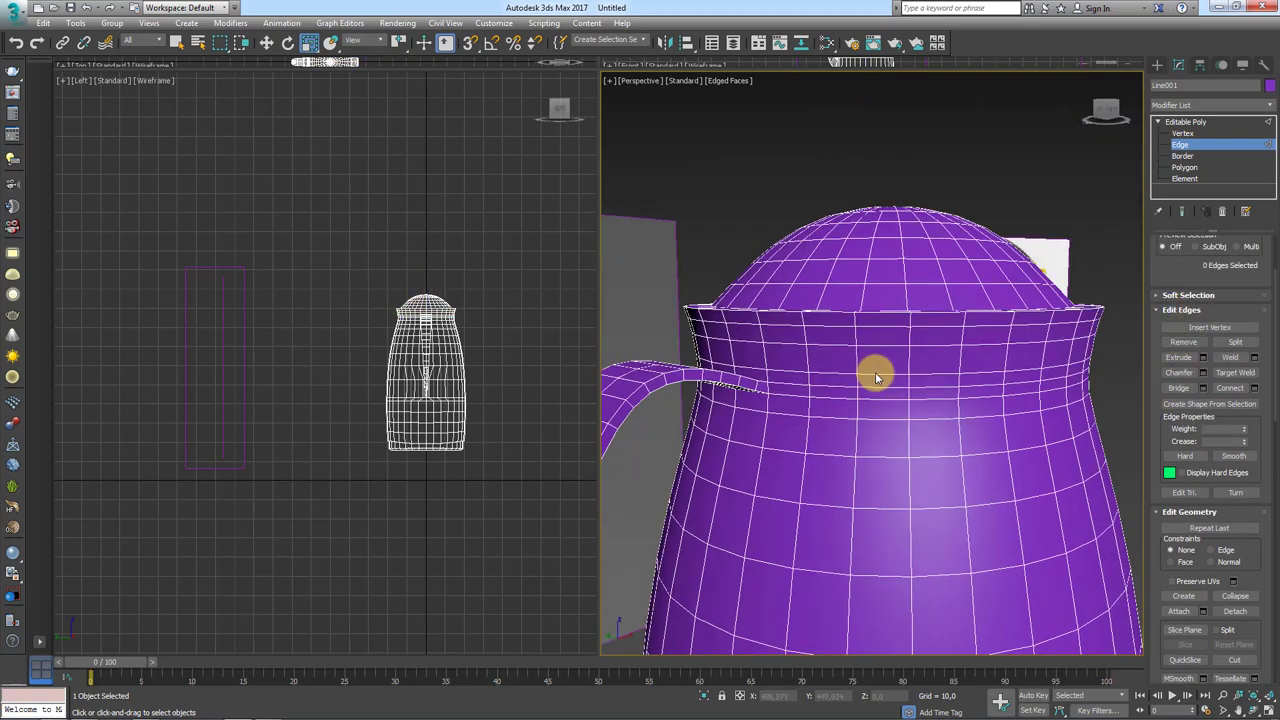
double_click(878, 378)
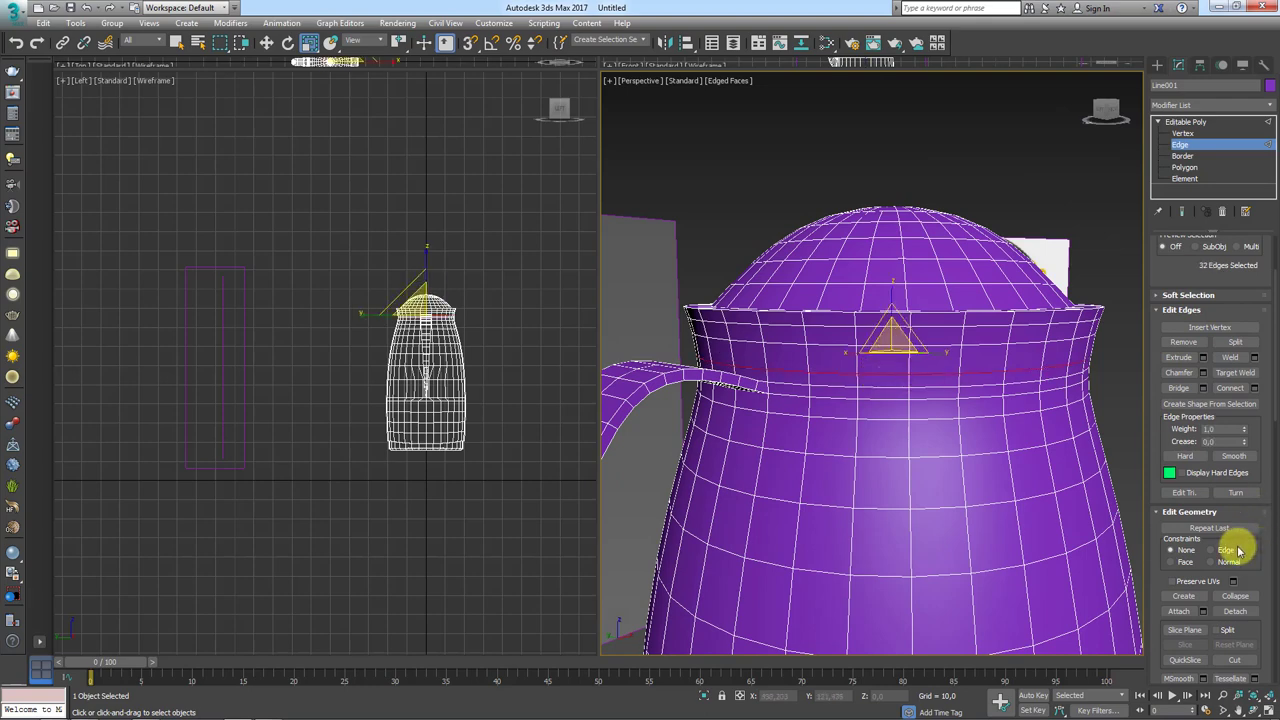
key(w)
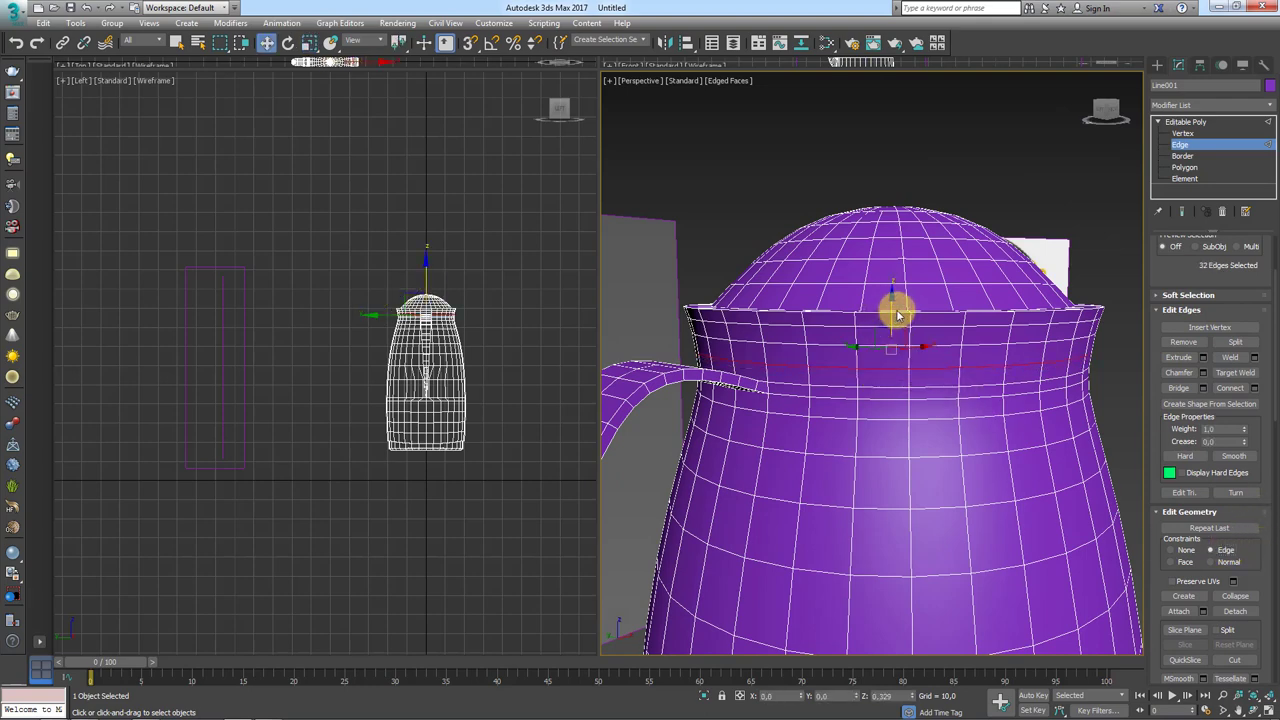
scroll(1262, 551, down, 3)
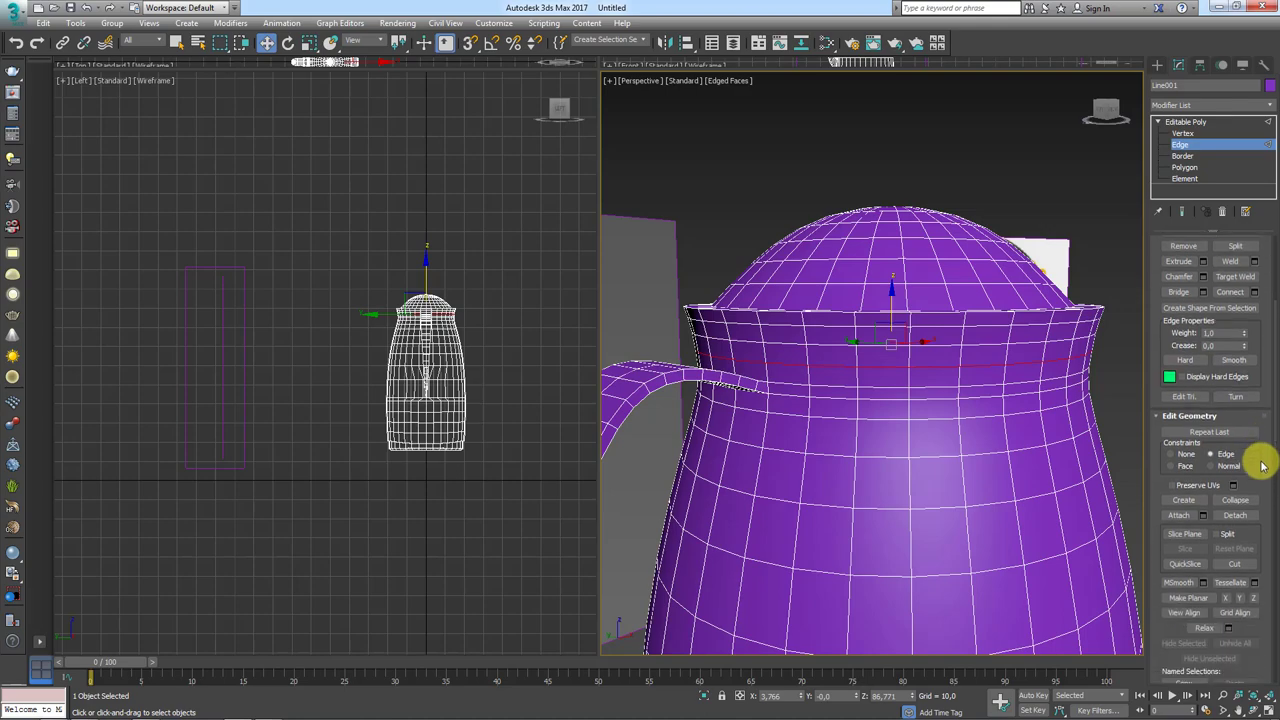
mouse_move(903, 409)
alt+middle_down()
mouse_move(914, 400)
mouse_move(963, 430)
alt+middle_up()
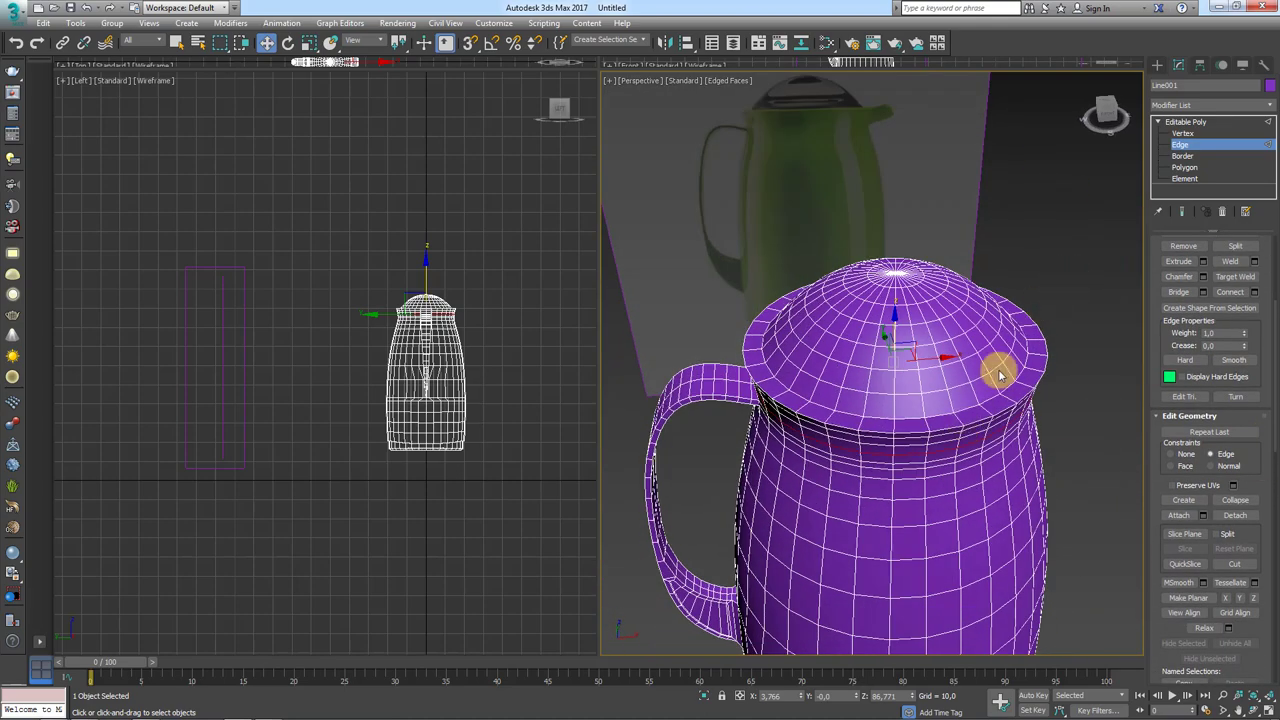
Step: Orbit to look down on the lid and switch through Polygon to Vertex level
mouse_move(999, 374)
alt+middle_down()
mouse_move(971, 331)
mouse_move(880, 306)
alt+middle_up()
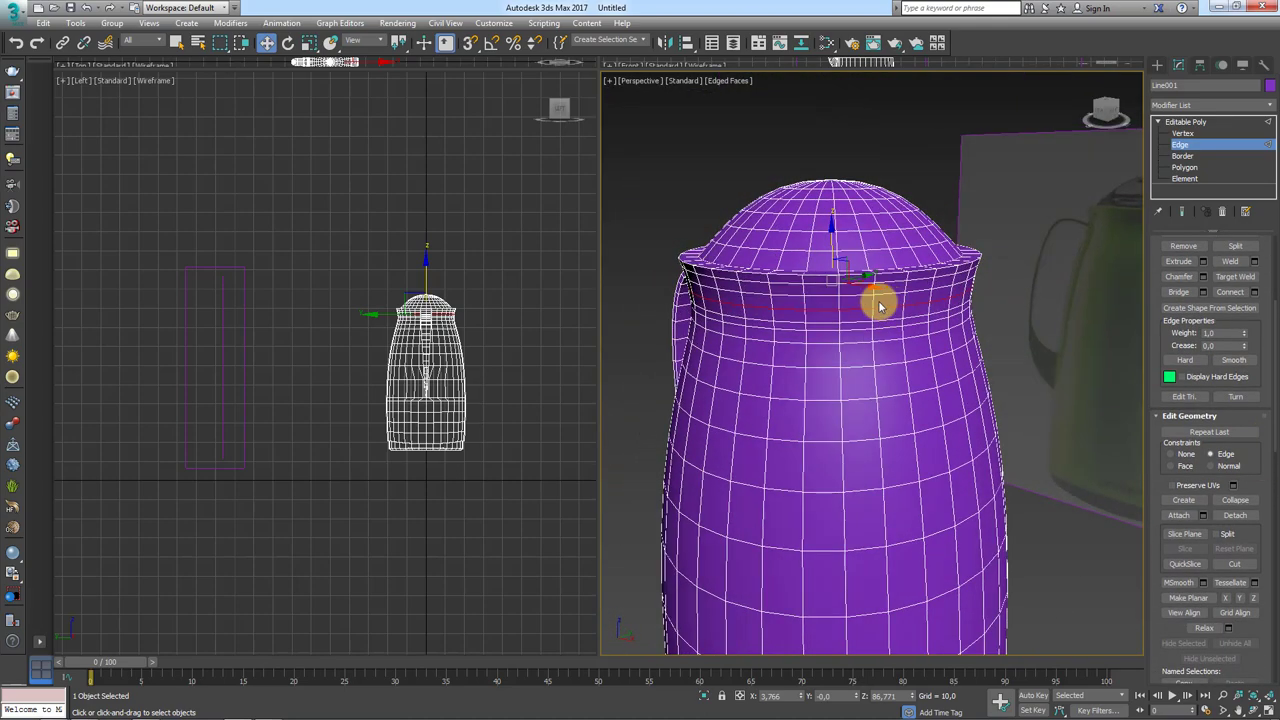
click(1195, 168)
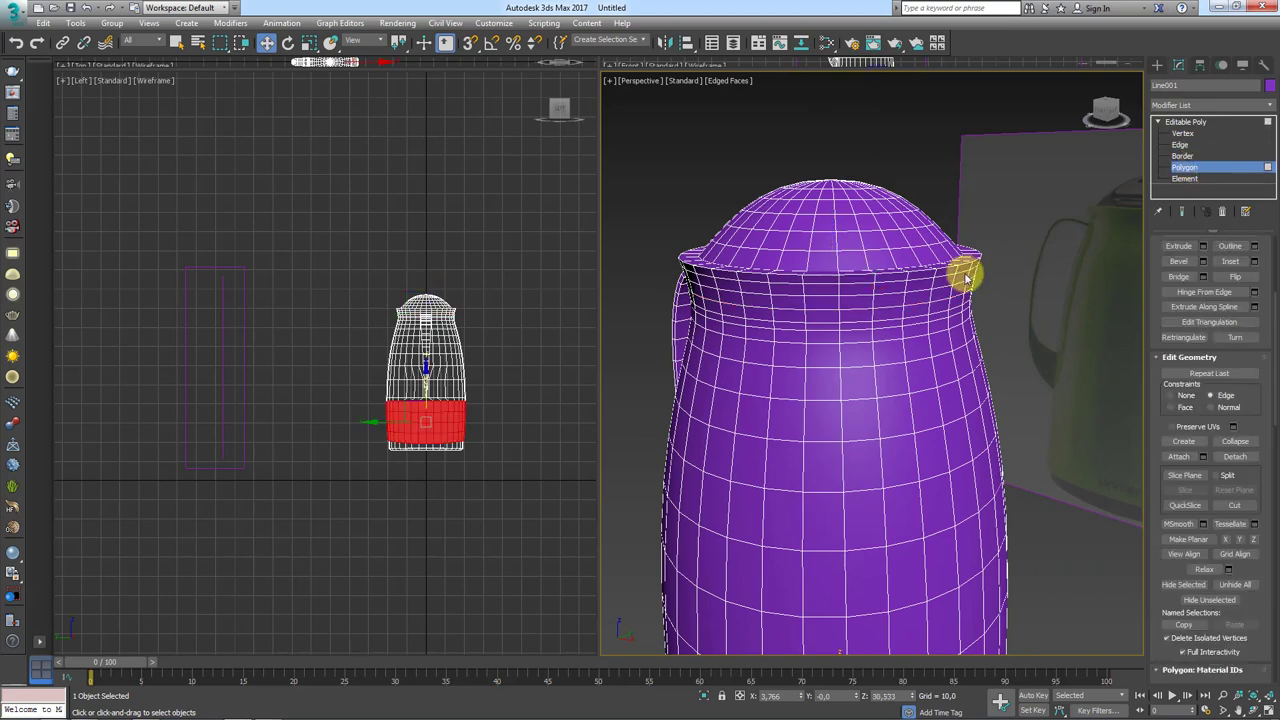
alt+middle_drag(966, 280, 1137, 137)
click(1182, 133)
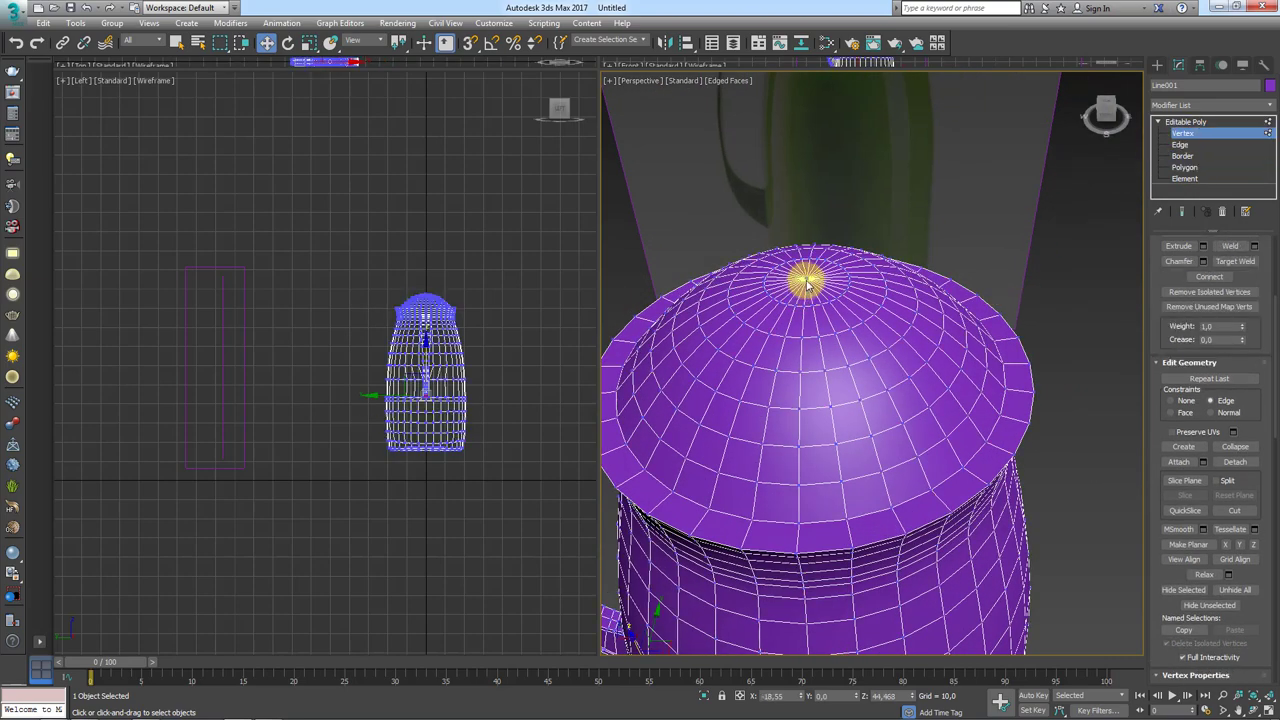
Step: Convert the lid-top vertex selection to faces and grow it until it covers the dome
alt+middle_drag(806, 283, 864, 230)
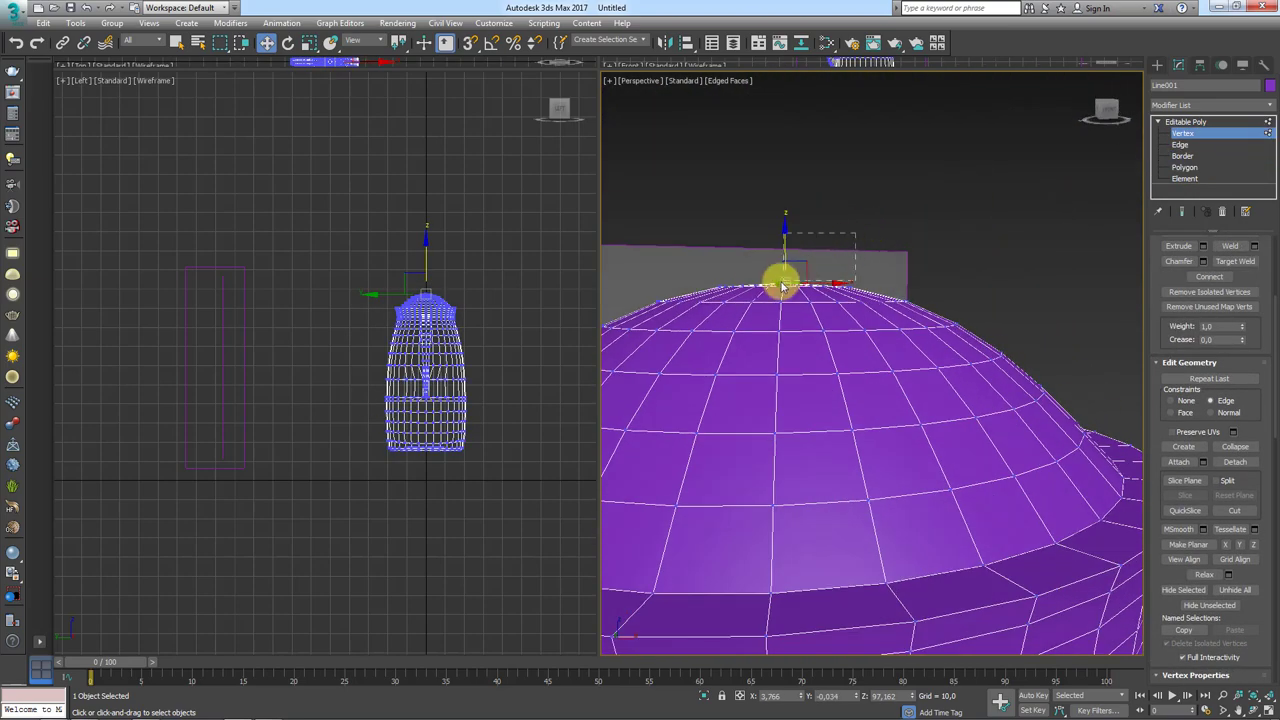
alt+middle_drag(752, 290, 863, 314)
drag(1177, 257, 1166, 451)
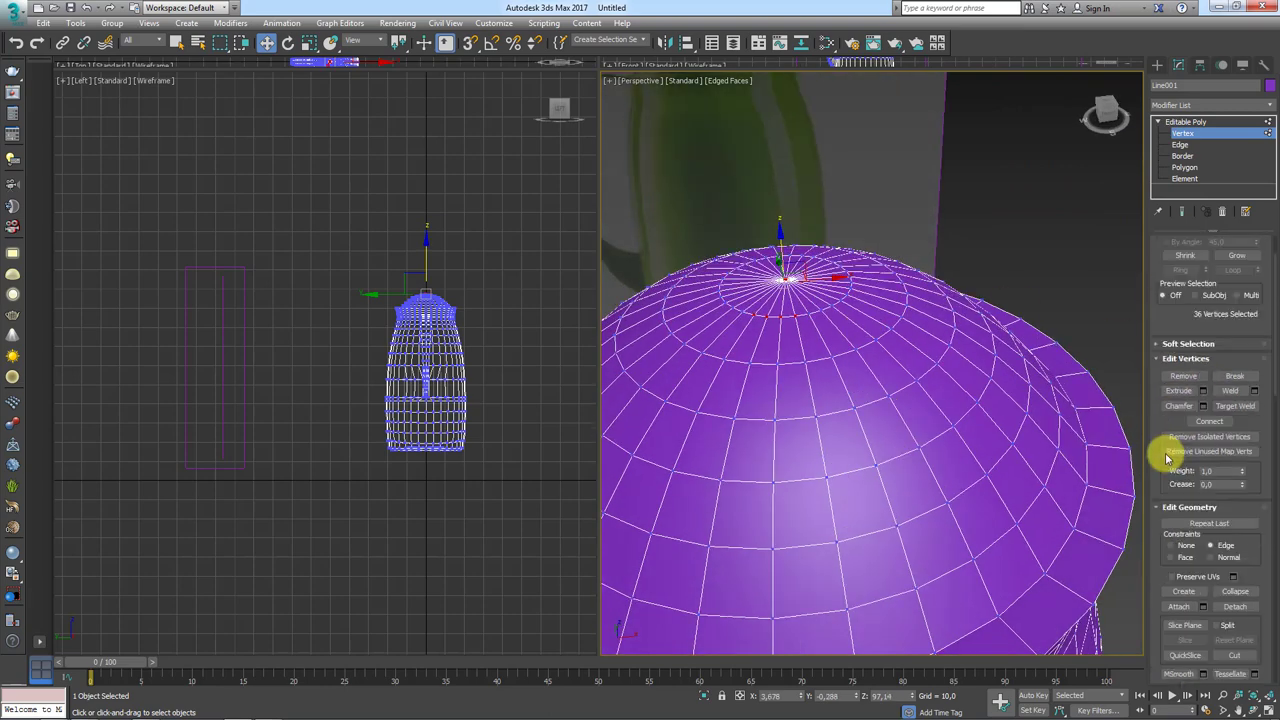
click(1230, 245)
alt+middle_drag(981, 292, 881, 350)
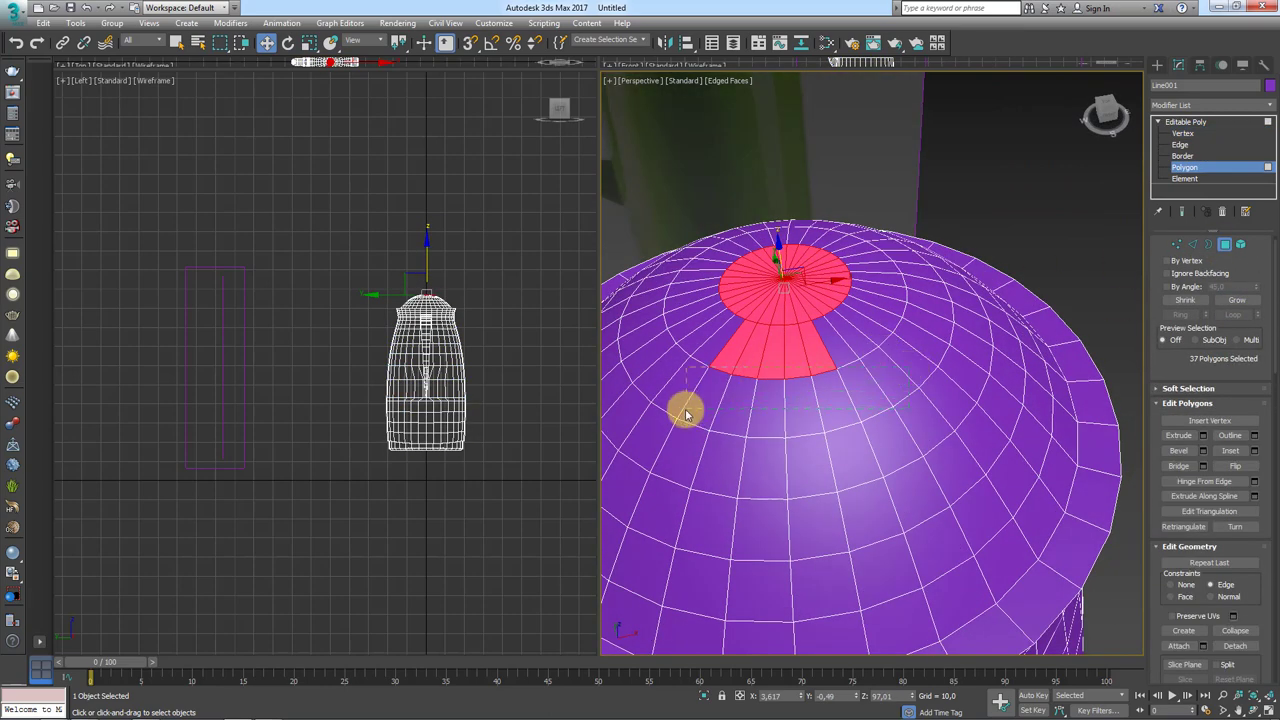
alt+drag(686, 414, 688, 413)
click(1237, 300)
click(1237, 300)
click(1237, 300)
click(1237, 300)
click(1237, 300)
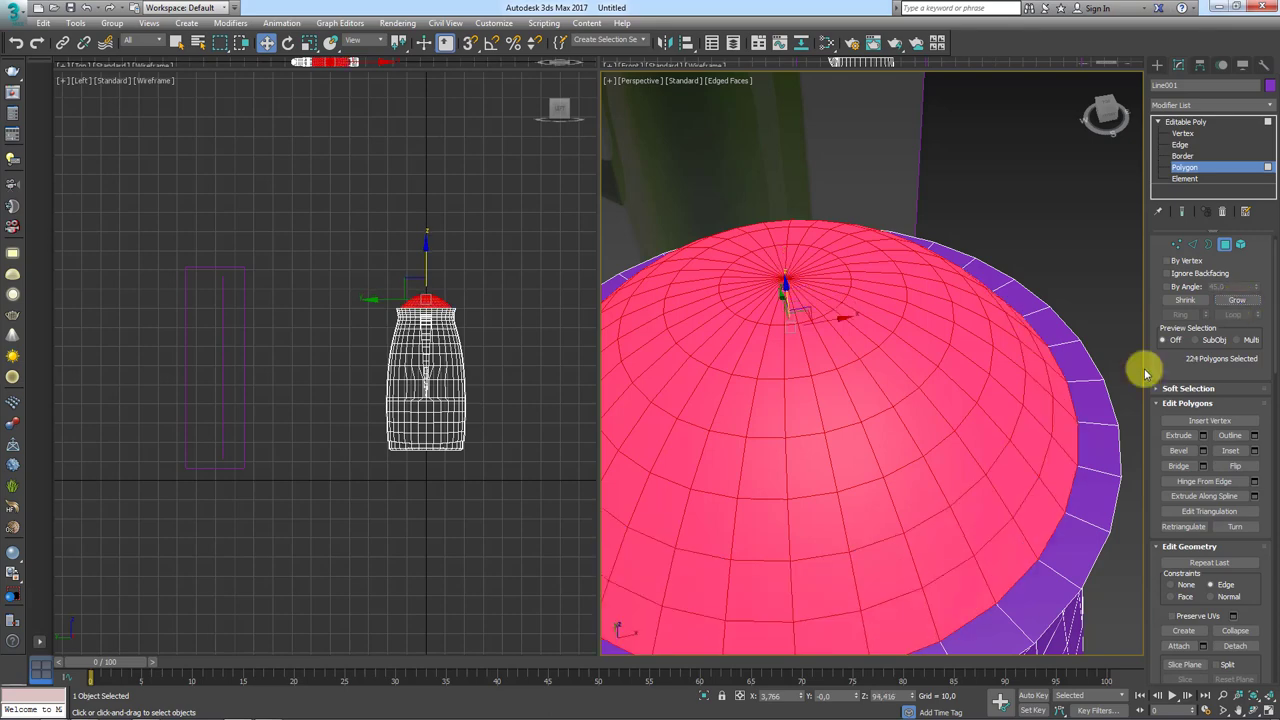
Step: Detach the dome faces as Object001, then select that lid and hide it
alt+middle_drag(1146, 372, 1046, 432)
scroll(1257, 585, down, 1)
scroll(1260, 520, down, 5)
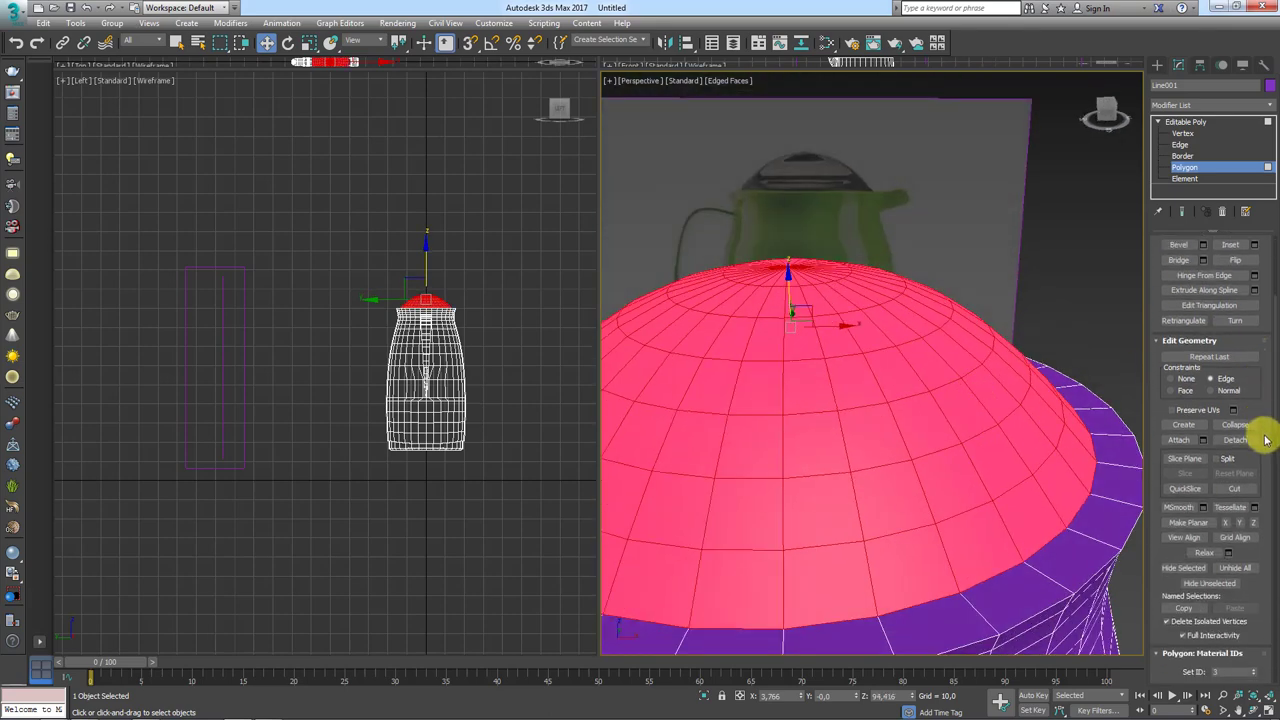
click(1237, 441)
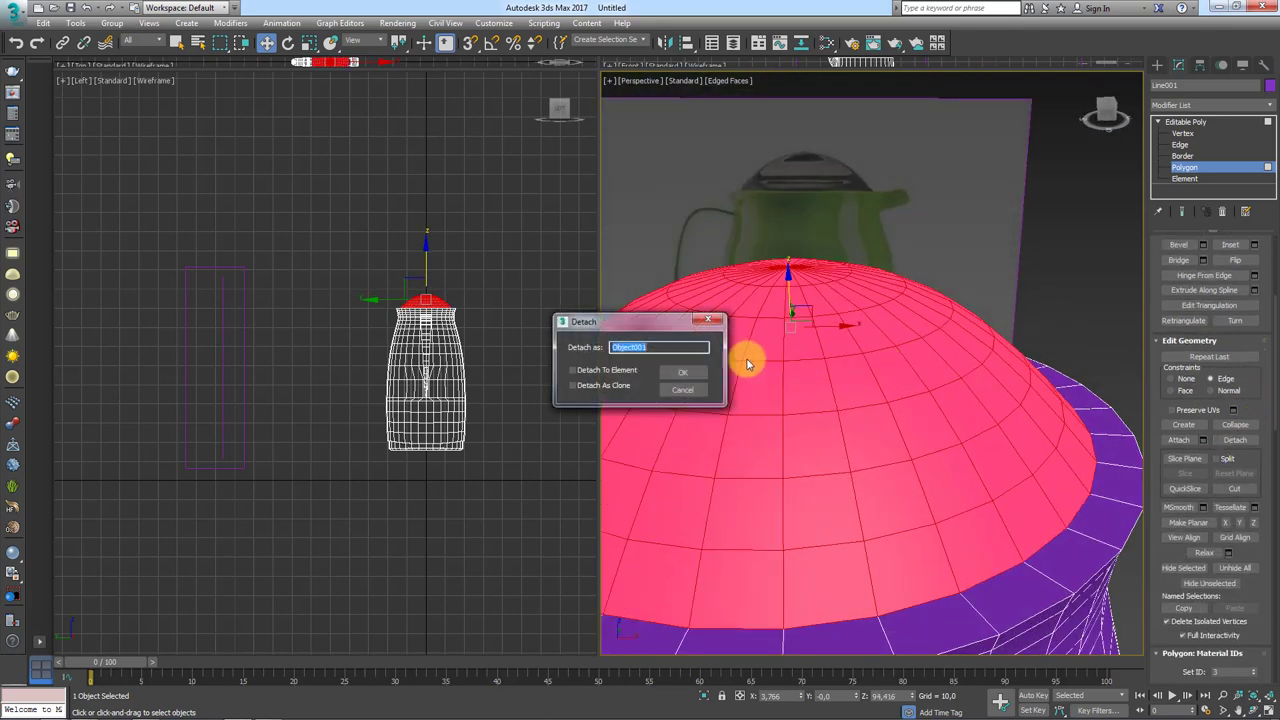
click(681, 376)
click(1184, 122)
click(901, 328)
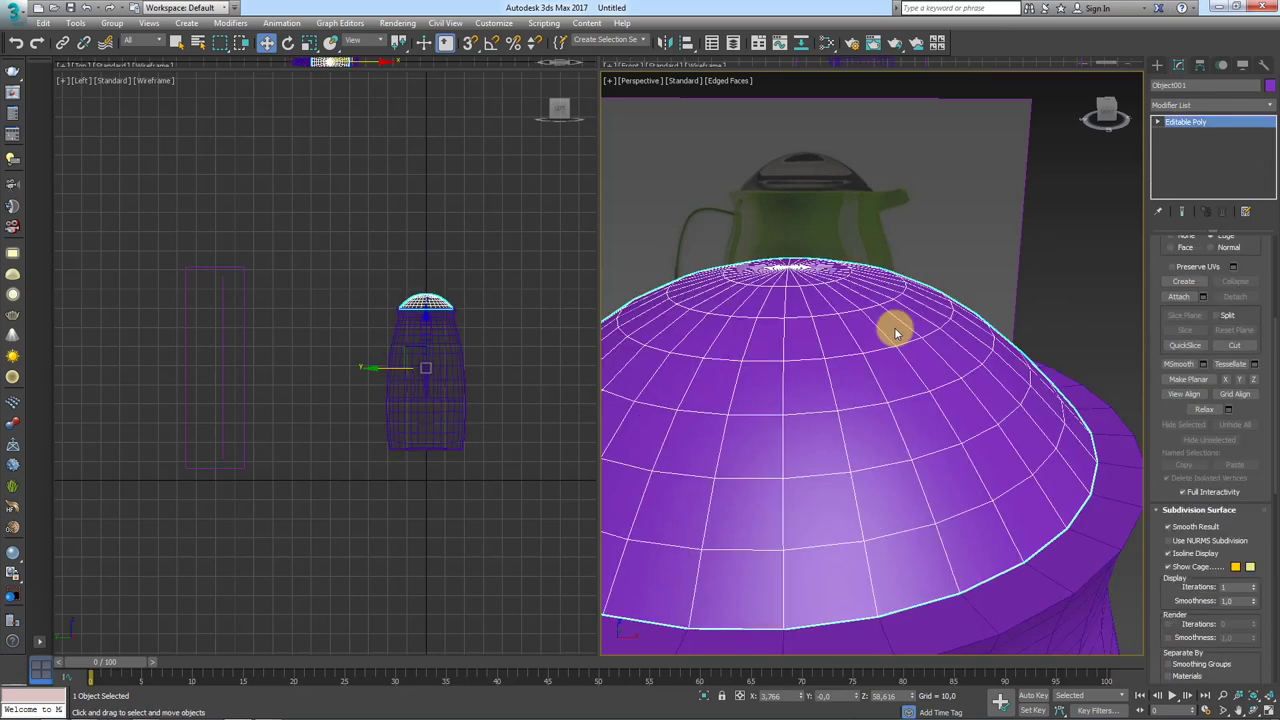
right_click(896, 332)
click(928, 287)
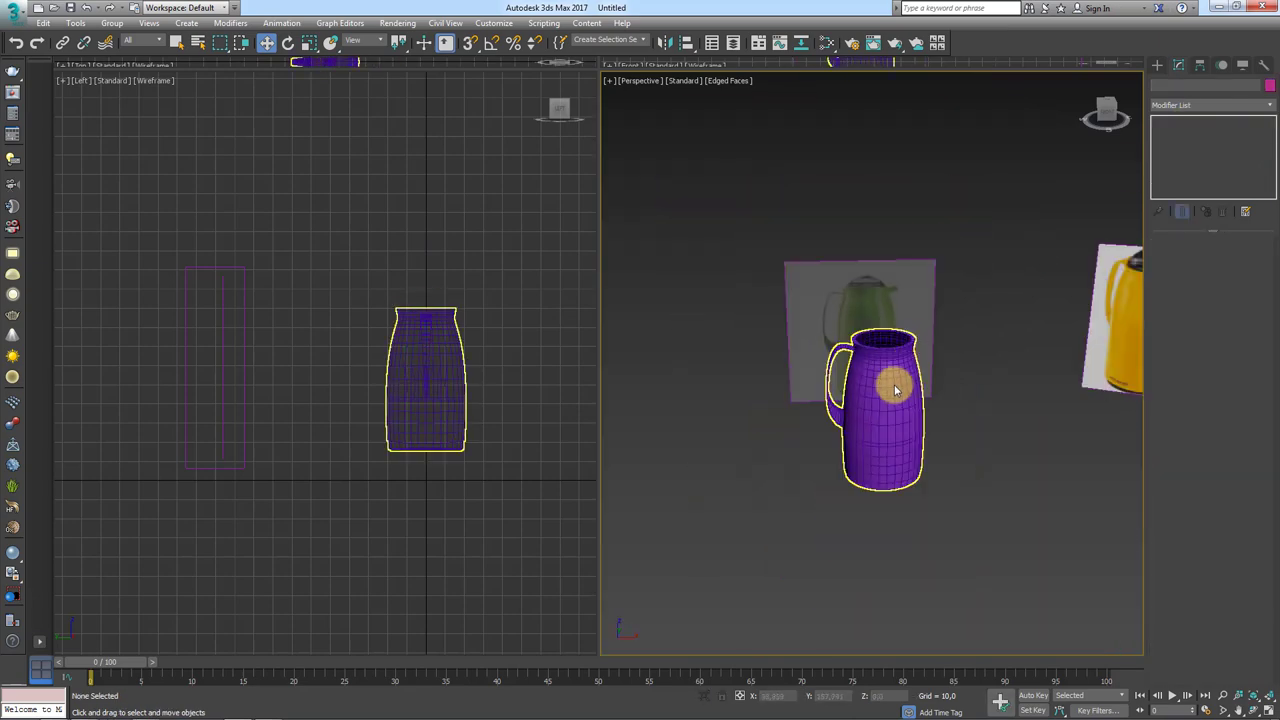
Step: Select the jug body and orbit to look into its open top at Polygon level
click(896, 390)
scroll(903, 306, up, 4)
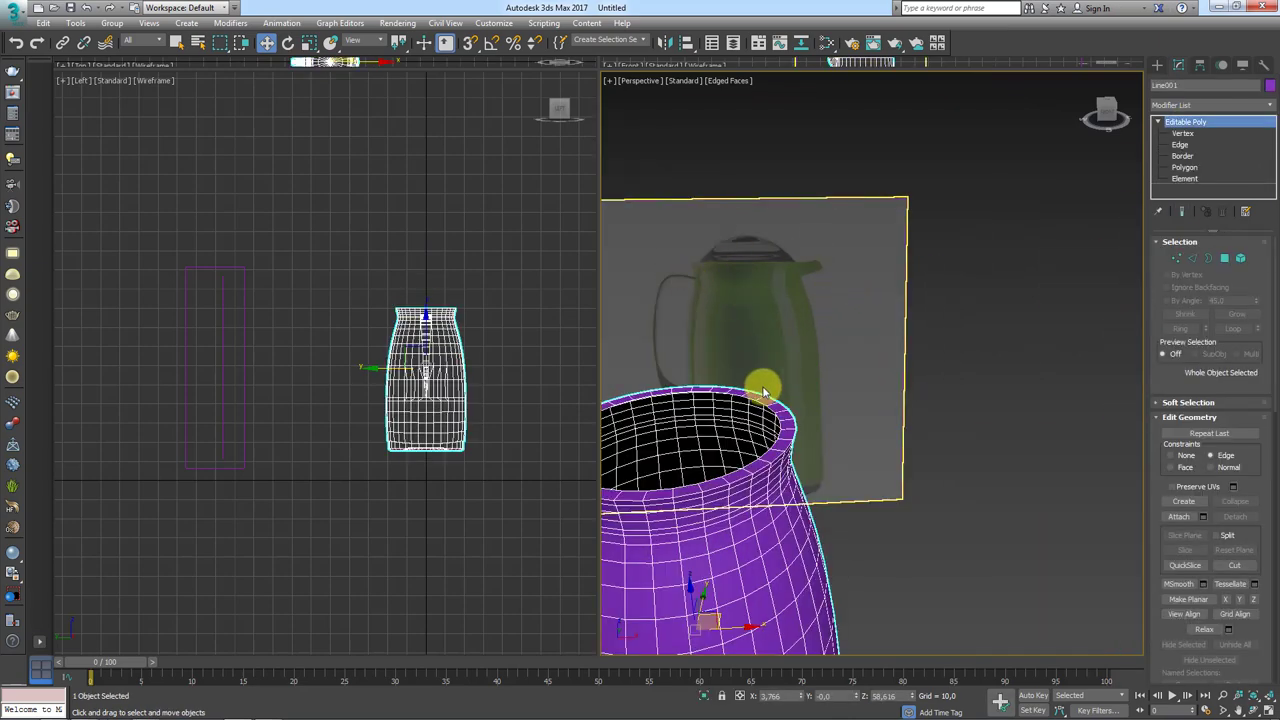
alt+middle_drag(763, 390, 905, 350)
click(1205, 262)
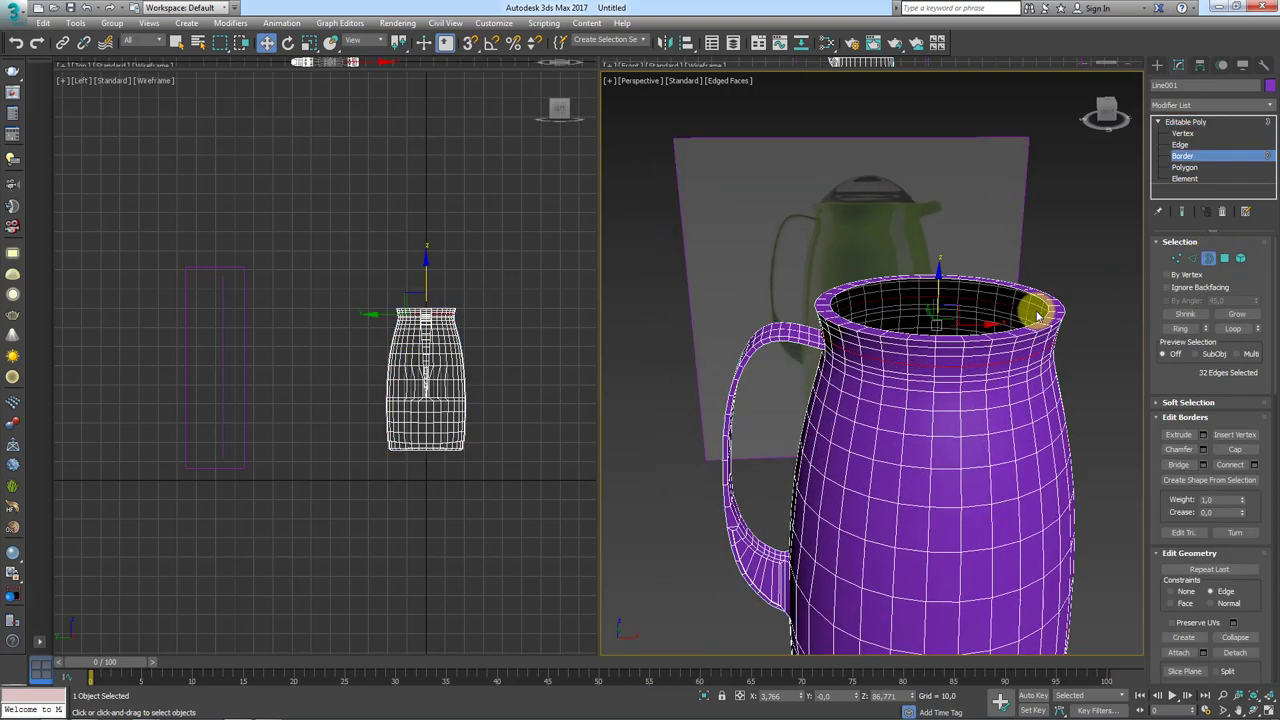
mouse_move(1063, 337)
alt+middle_down()
mouse_move(1078, 366)
mouse_move(1060, 290)
alt+middle_up()
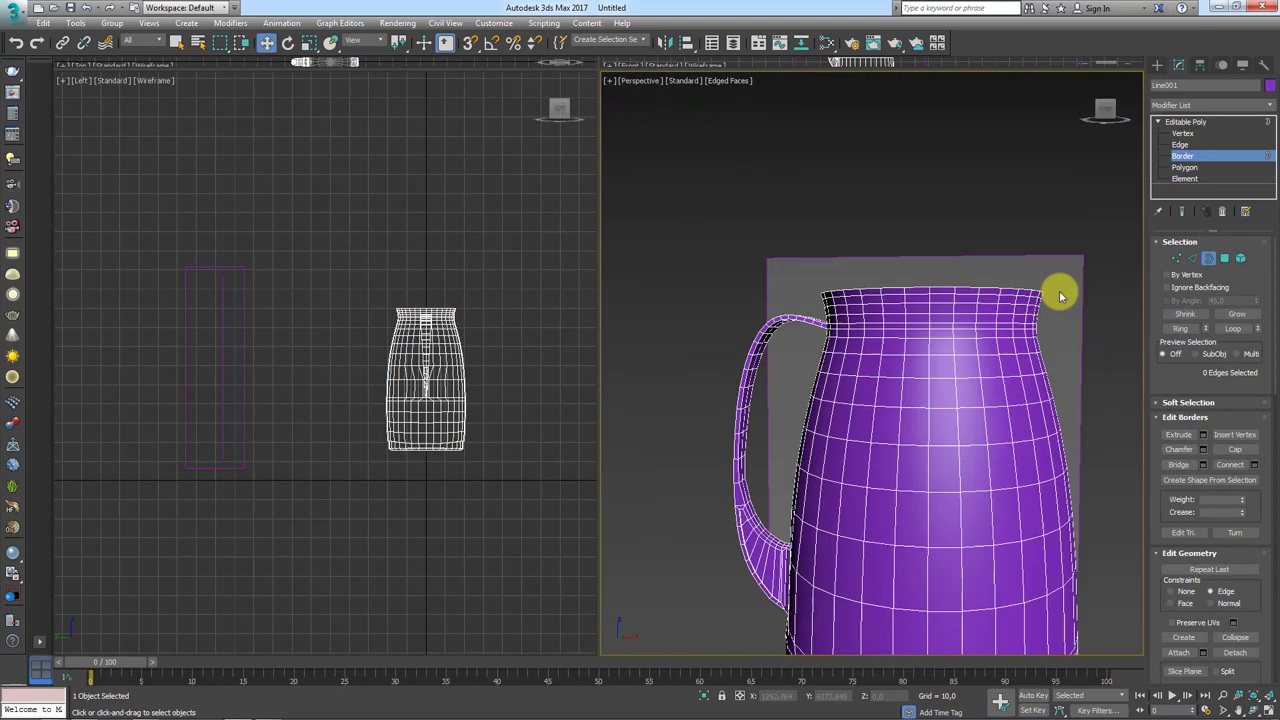
click(1226, 260)
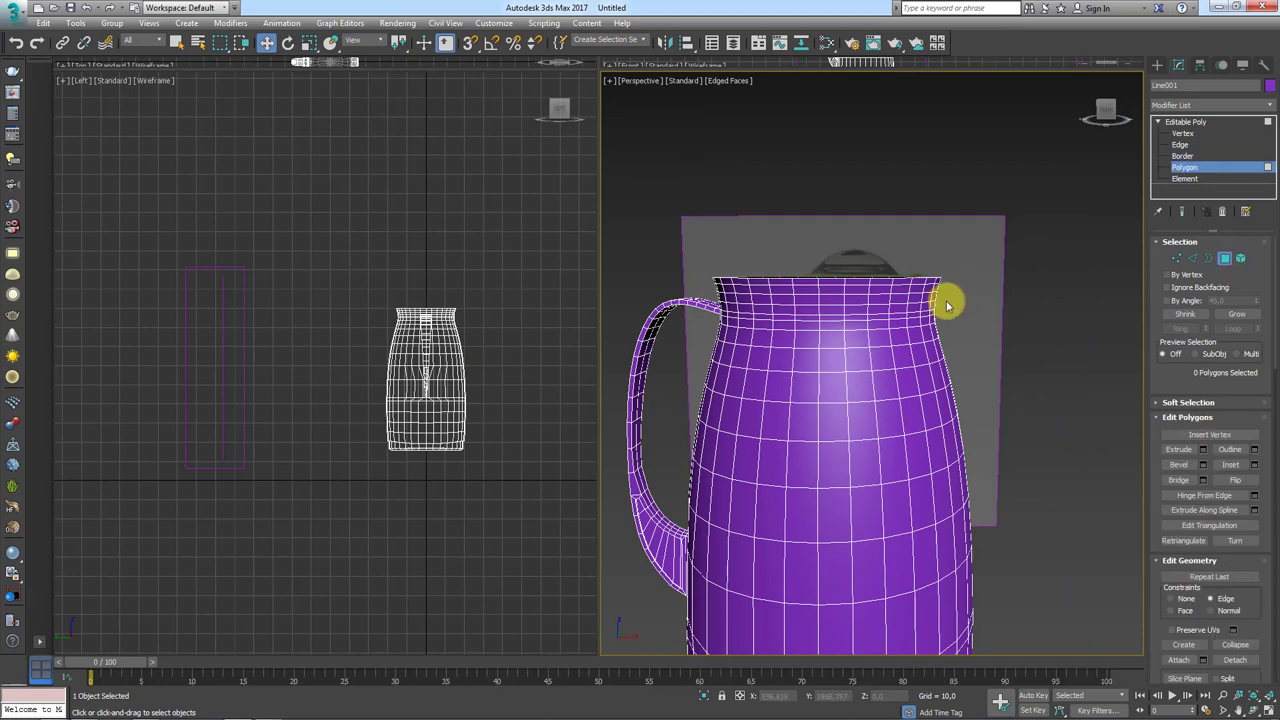
alt+middle_drag(943, 300, 940, 310)
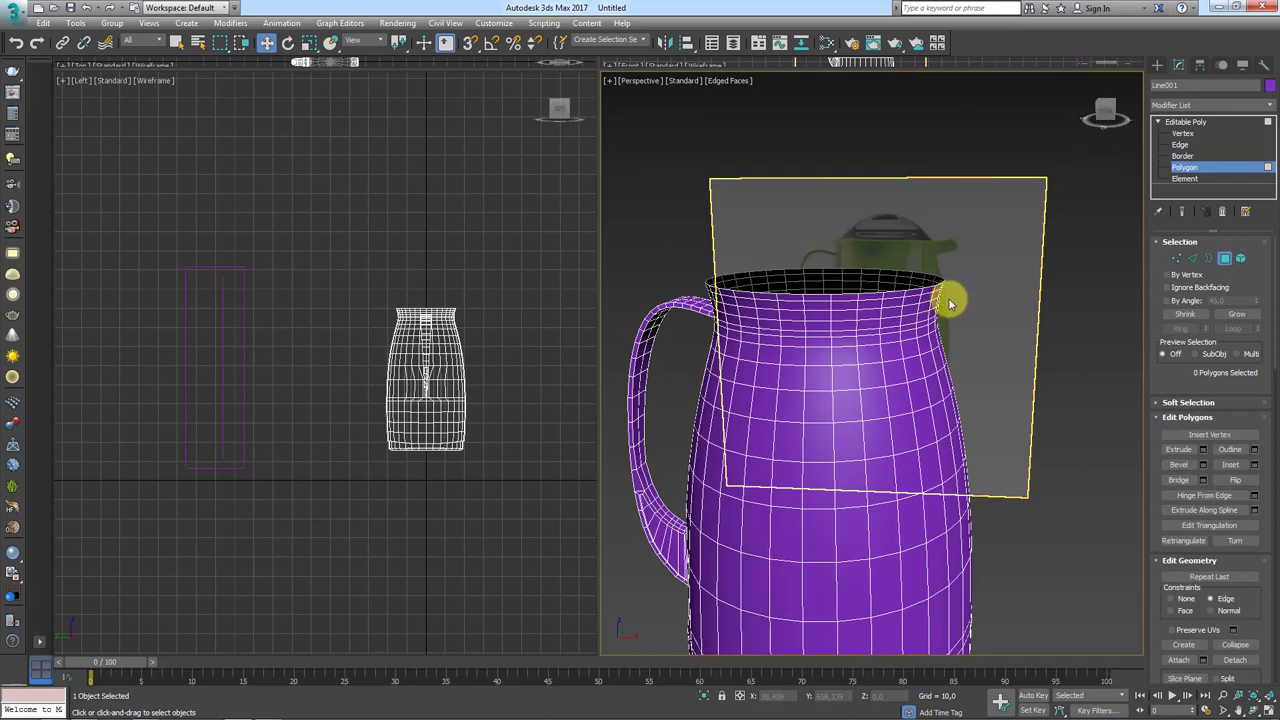
Step: Go to Front view, tilt down onto the rim, zoom in, and switch to Vertex level
key(f)
scroll(927, 300, up, 5)
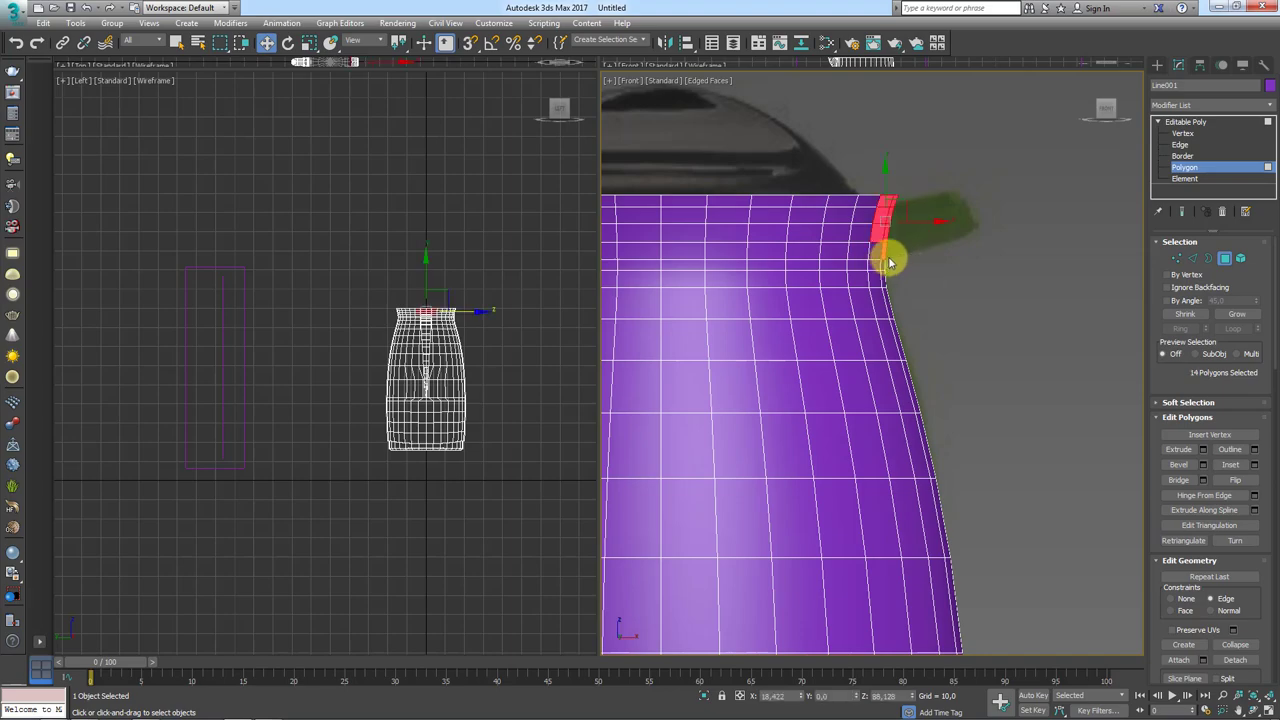
mouse_move(929, 262)
alt+middle_down()
mouse_move(917, 286)
mouse_move(834, 286)
mouse_move(877, 280)
mouse_move(825, 200)
alt+middle_up()
mouse_move(827, 206)
mouse_down()
mouse_move(851, 245)
mouse_move(894, 258)
mouse_up()
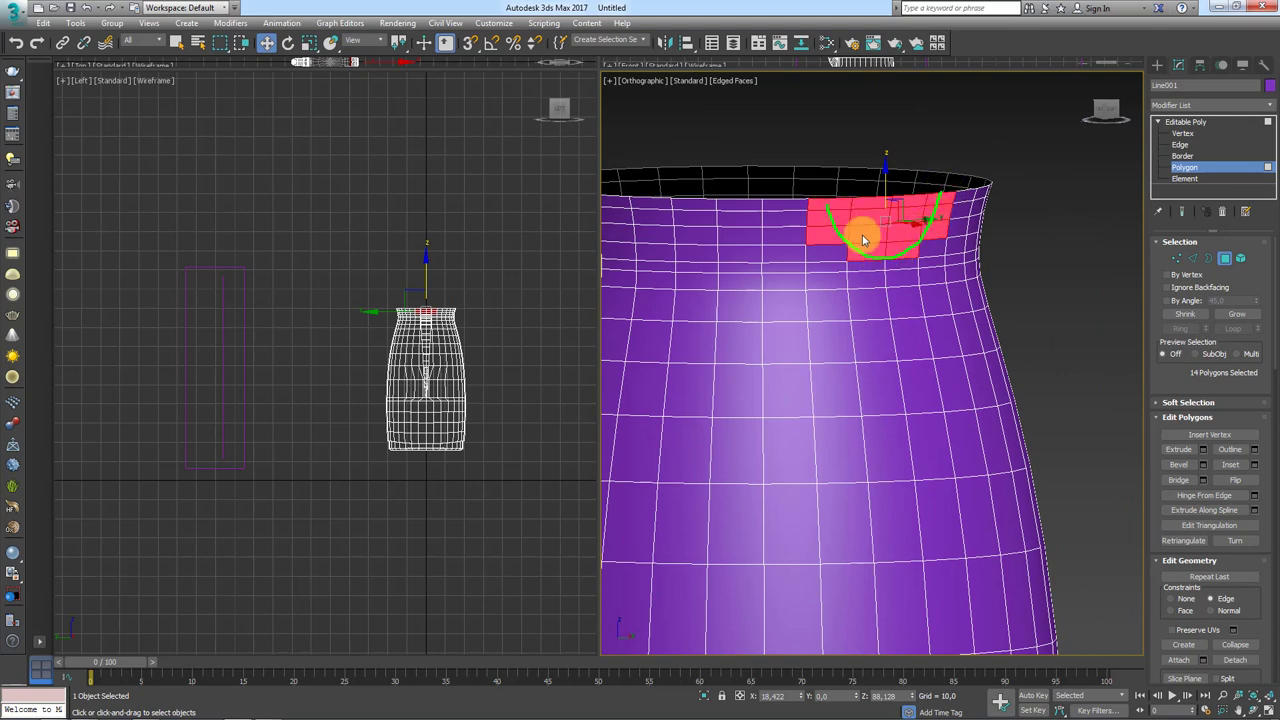
scroll(885, 262, up, 2)
scroll(890, 255, up, 3)
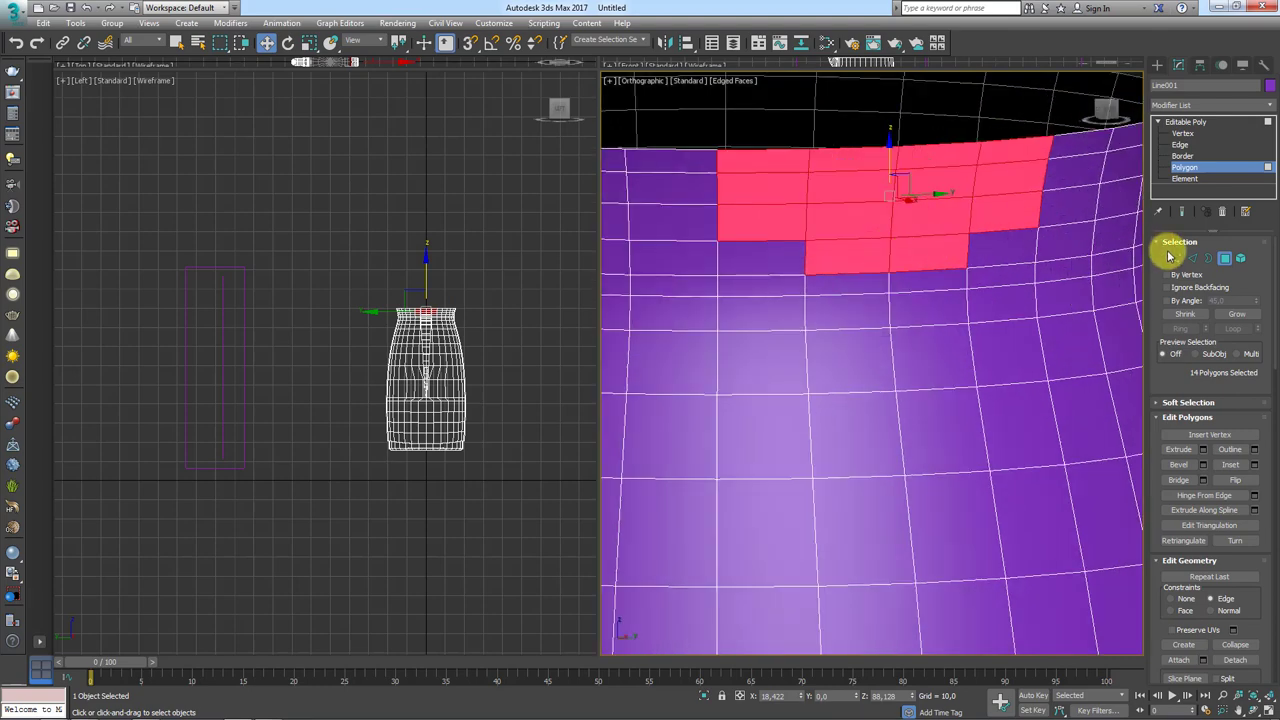
click(1175, 258)
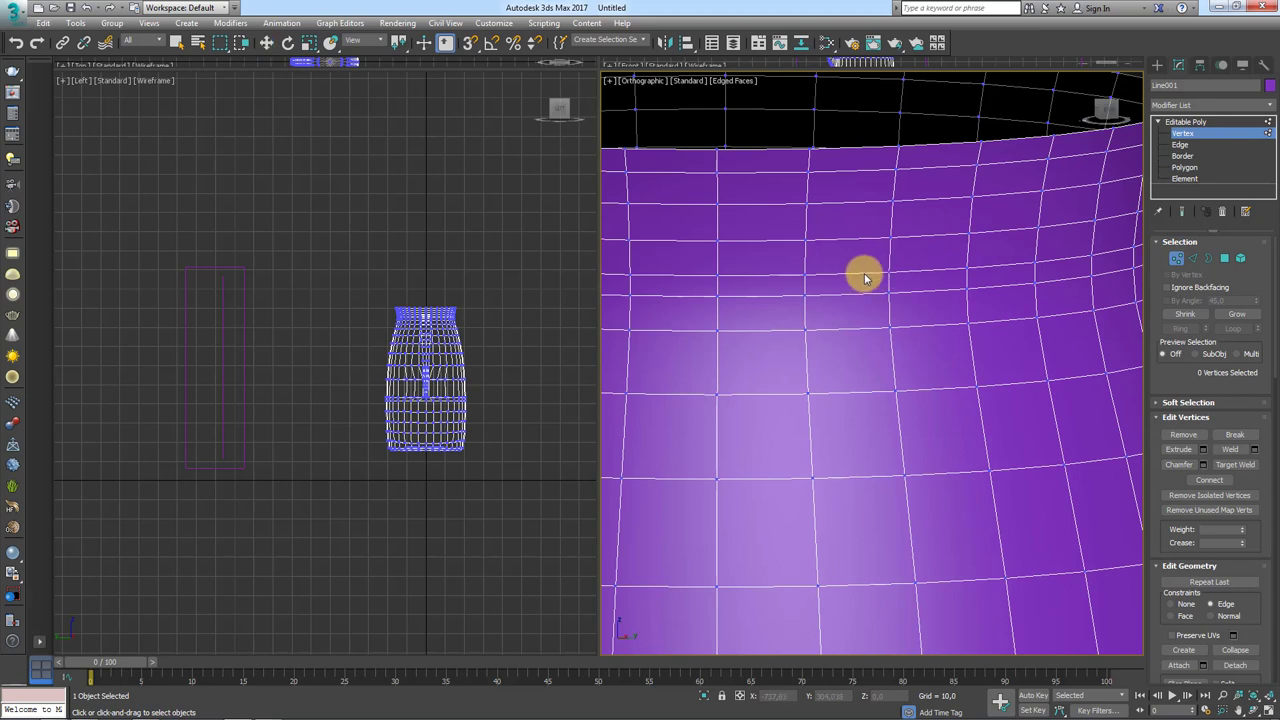
Step: Cut a diagonal edge down from the jug's rim
drag(891, 277, 830, 266)
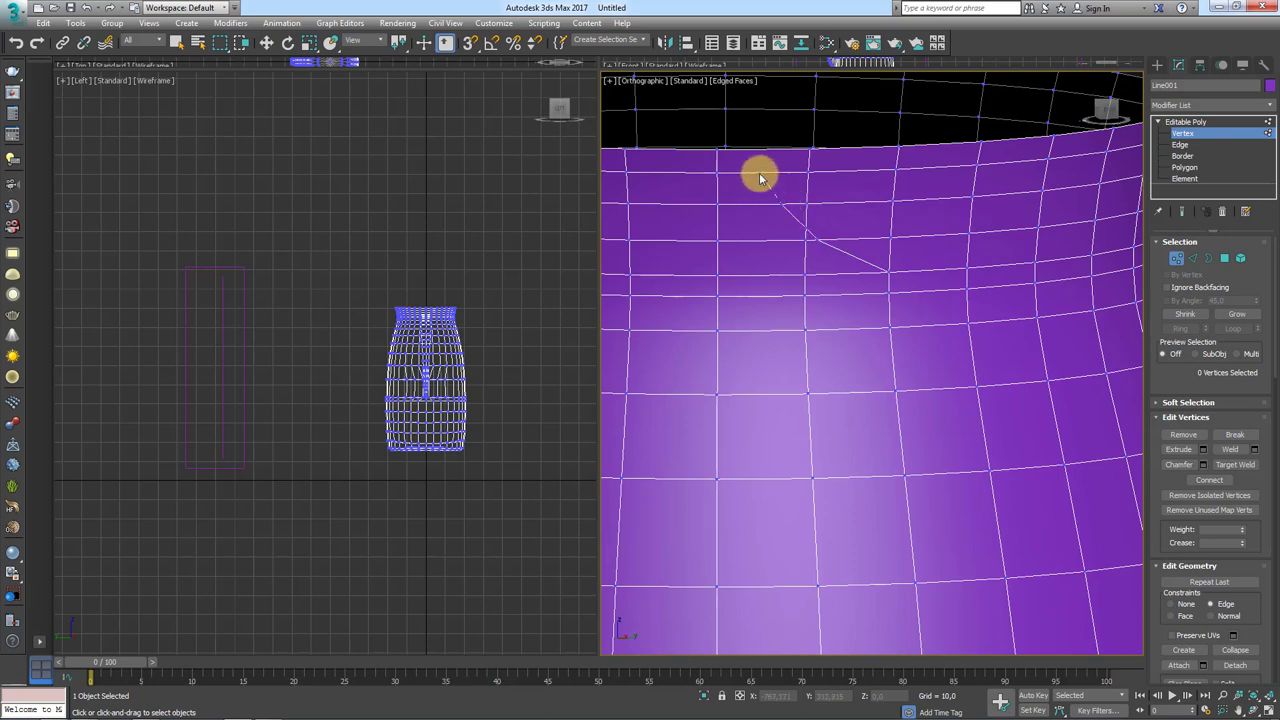
scroll(755, 157, down, 3)
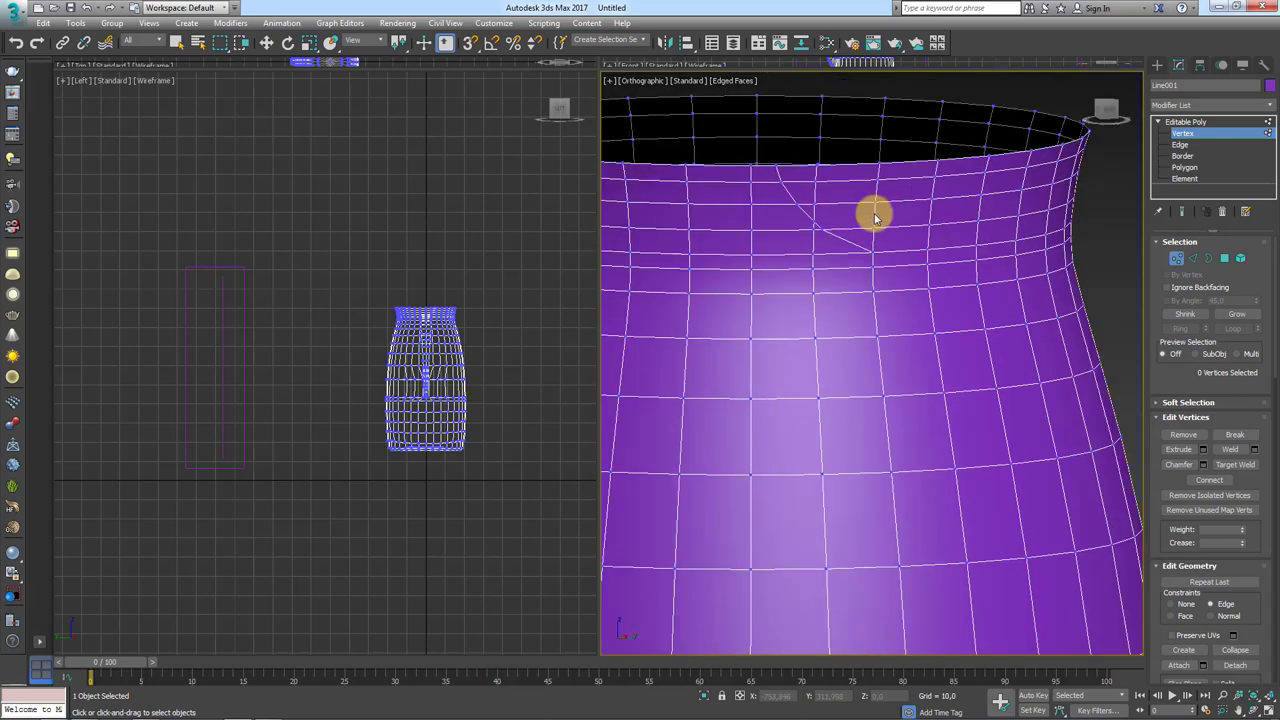
key(w)
scroll(751, 197, up, 1)
scroll(751, 197, up, 2)
scroll(800, 283, up, 1)
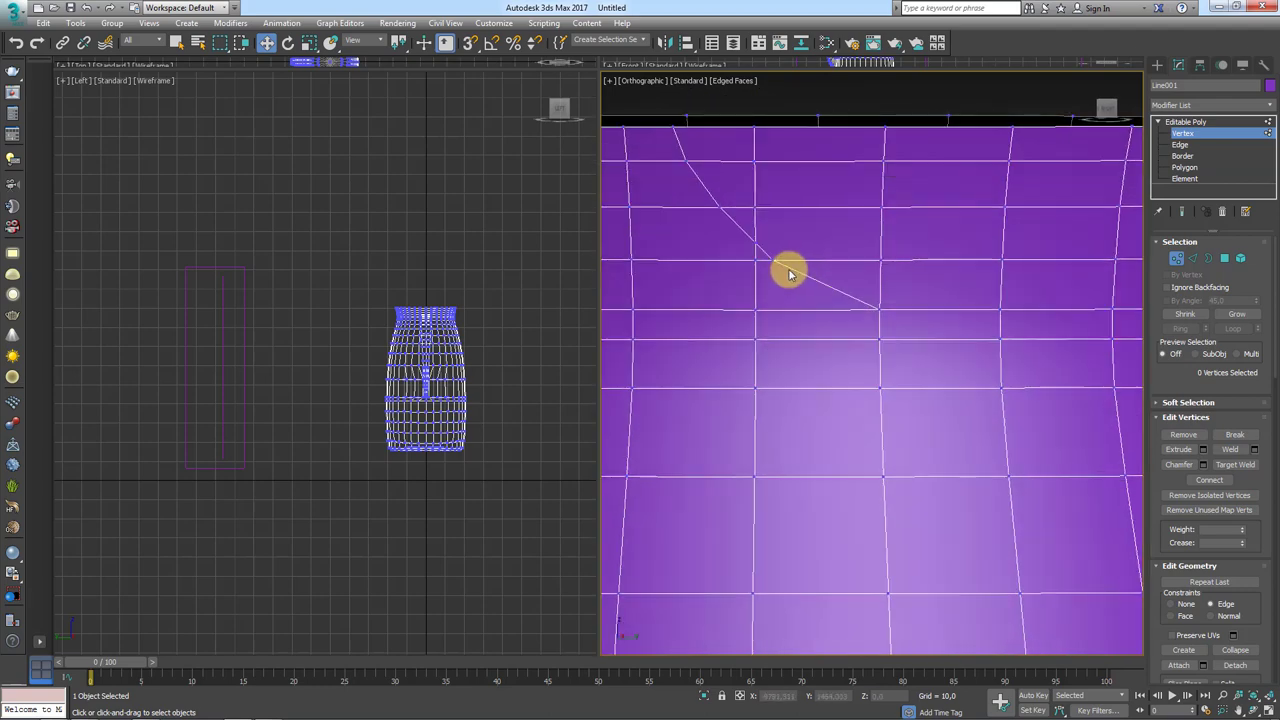
scroll(813, 300, up, 1)
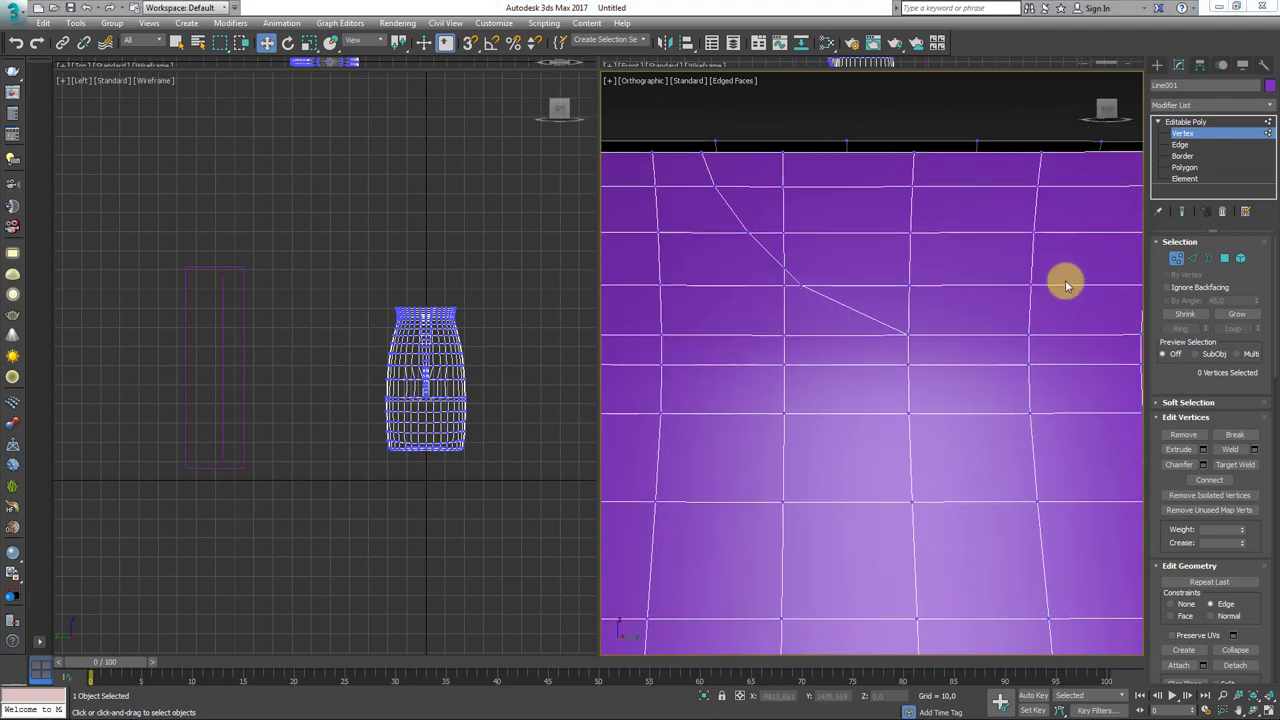
Step: Target Weld the stray vertex onto its neighbouring vertex
click(1243, 466)
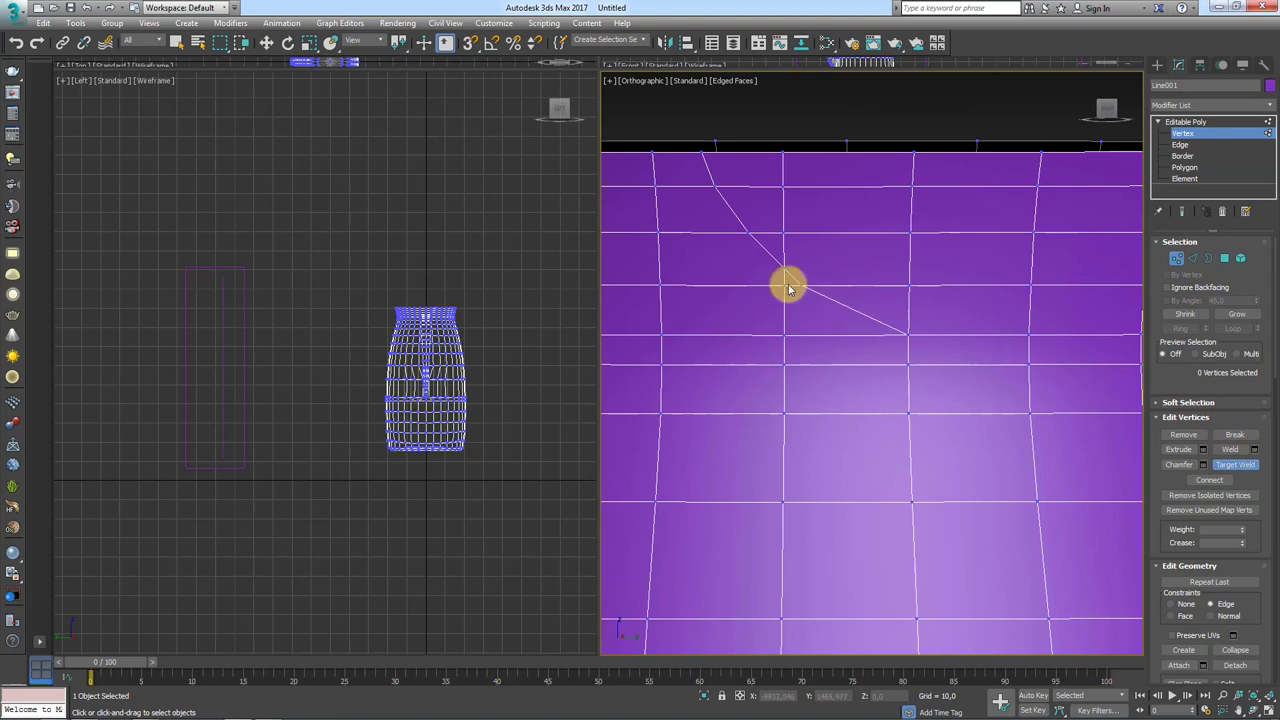
drag(786, 289, 804, 288)
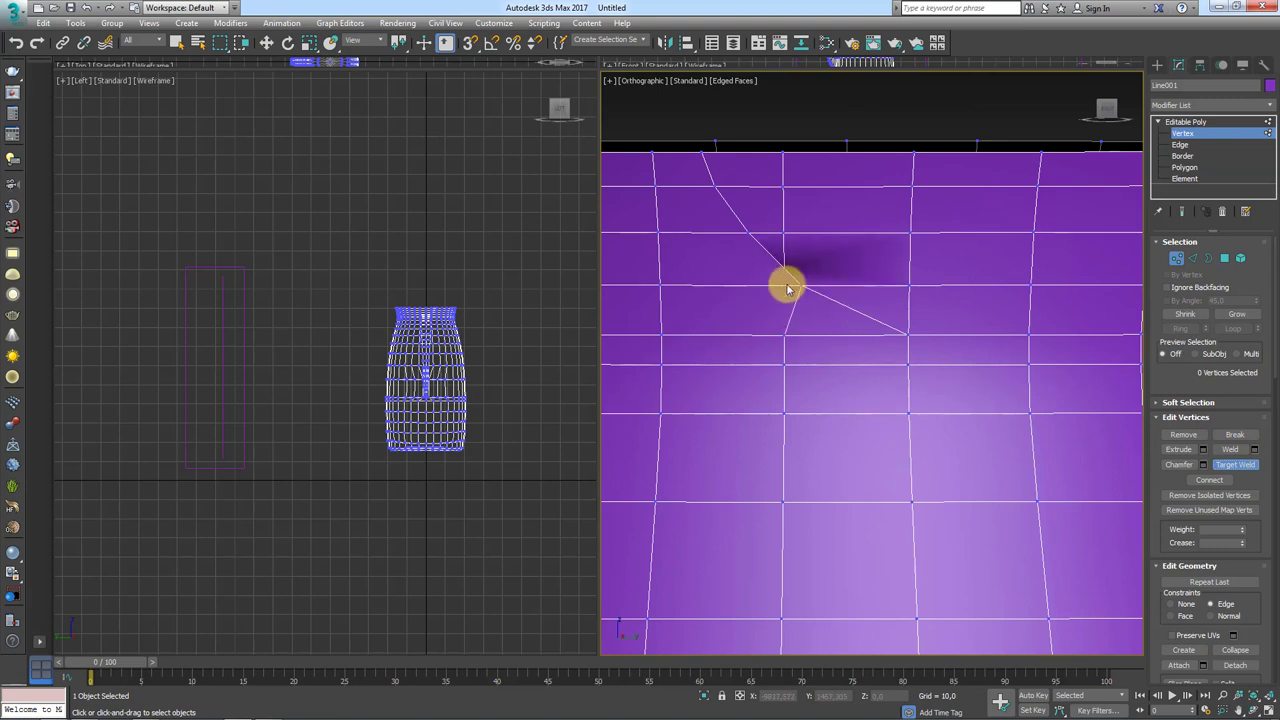
click(786, 289)
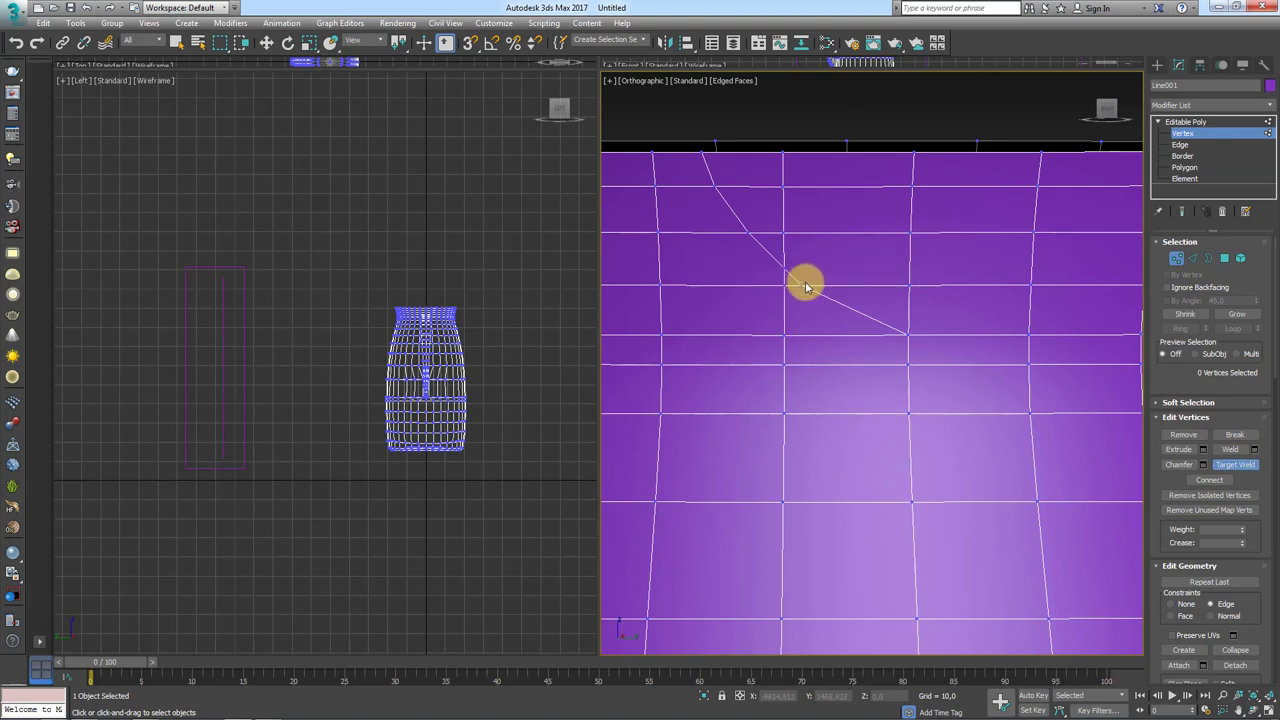
Step: Collapse the short leftover edge near the cut into a single point
click(1192, 258)
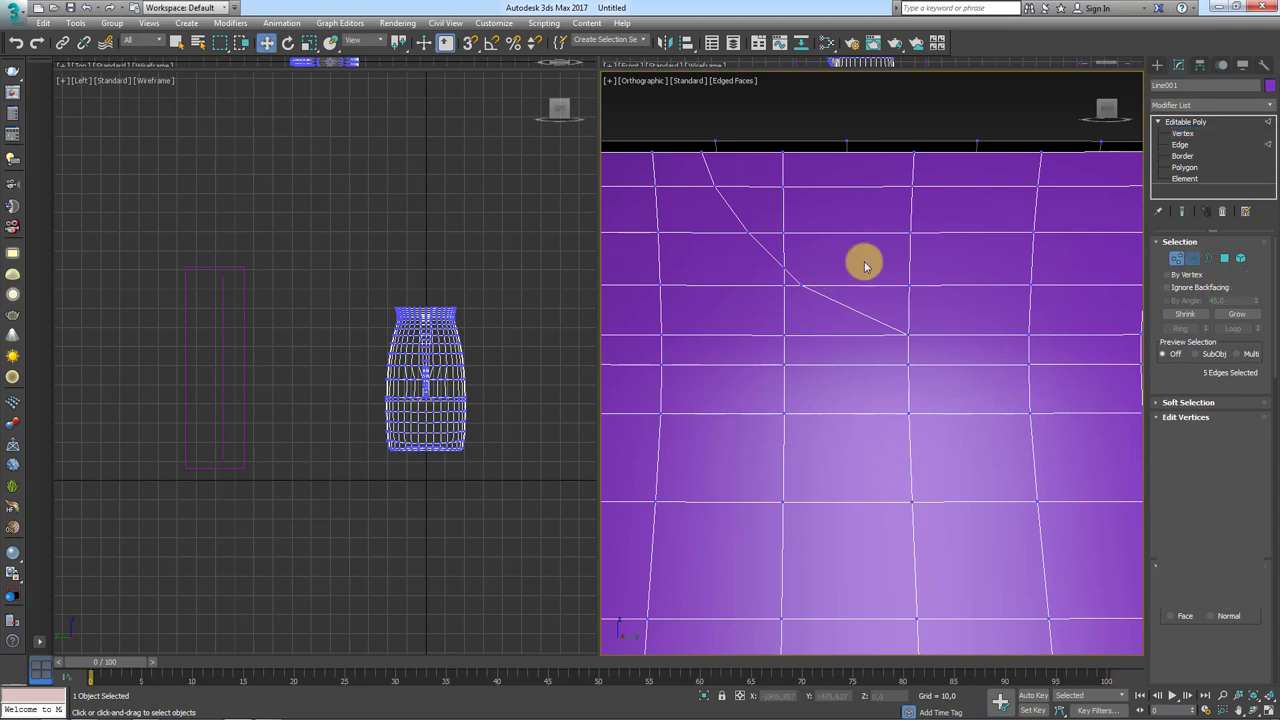
double_click(795, 281)
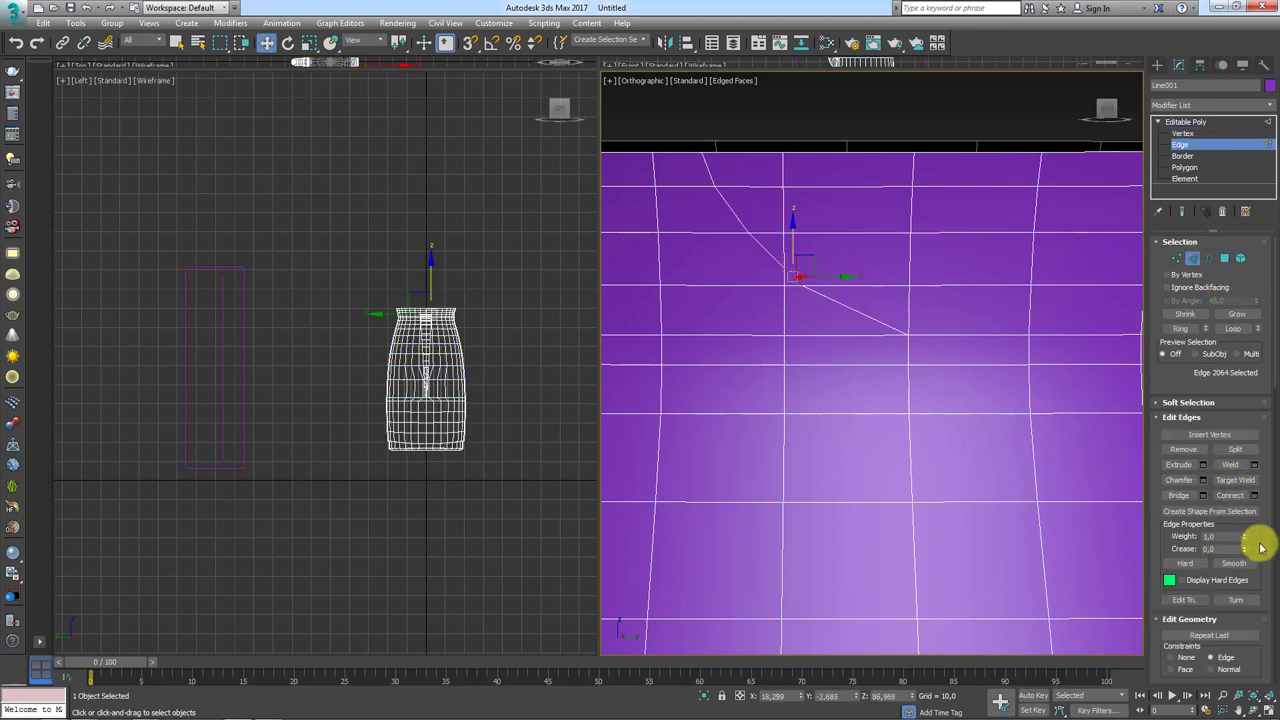
scroll(1255, 530, down, 3)
scroll(1252, 557, down, 2)
click(1236, 510)
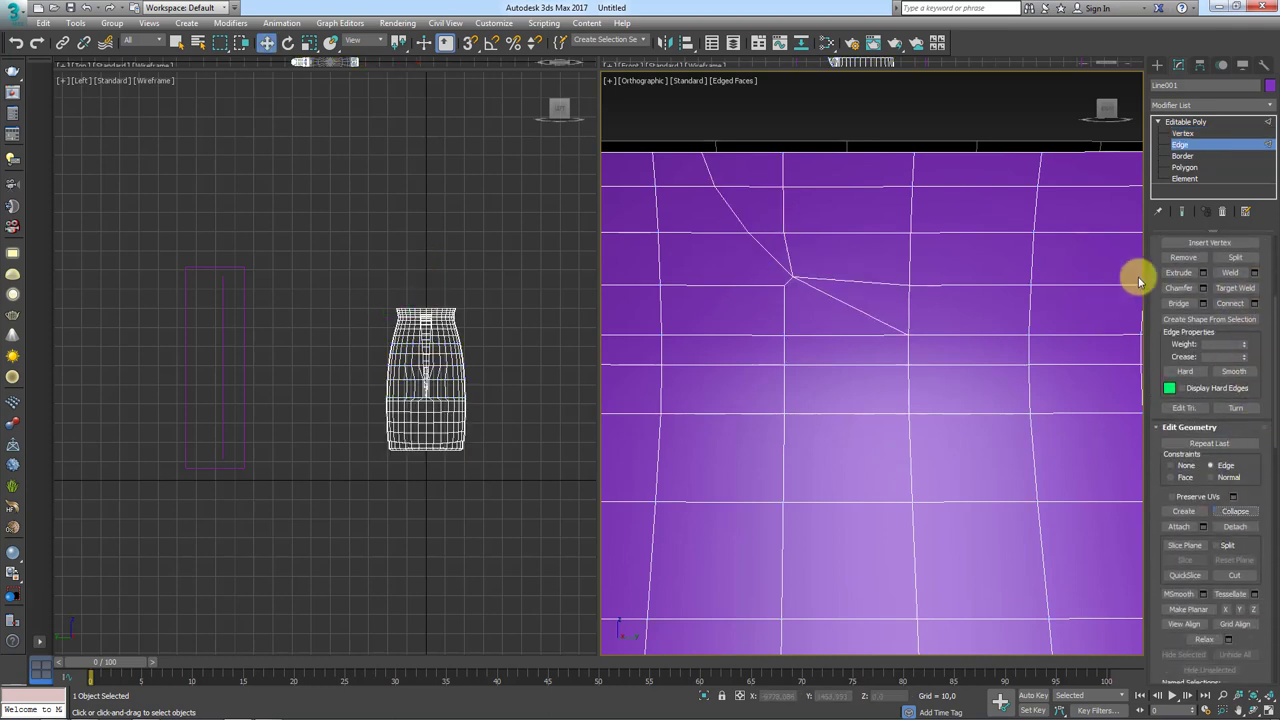
Step: Target Weld the remaining stray vertex onto its neighbour
click(1183, 133)
click(1238, 276)
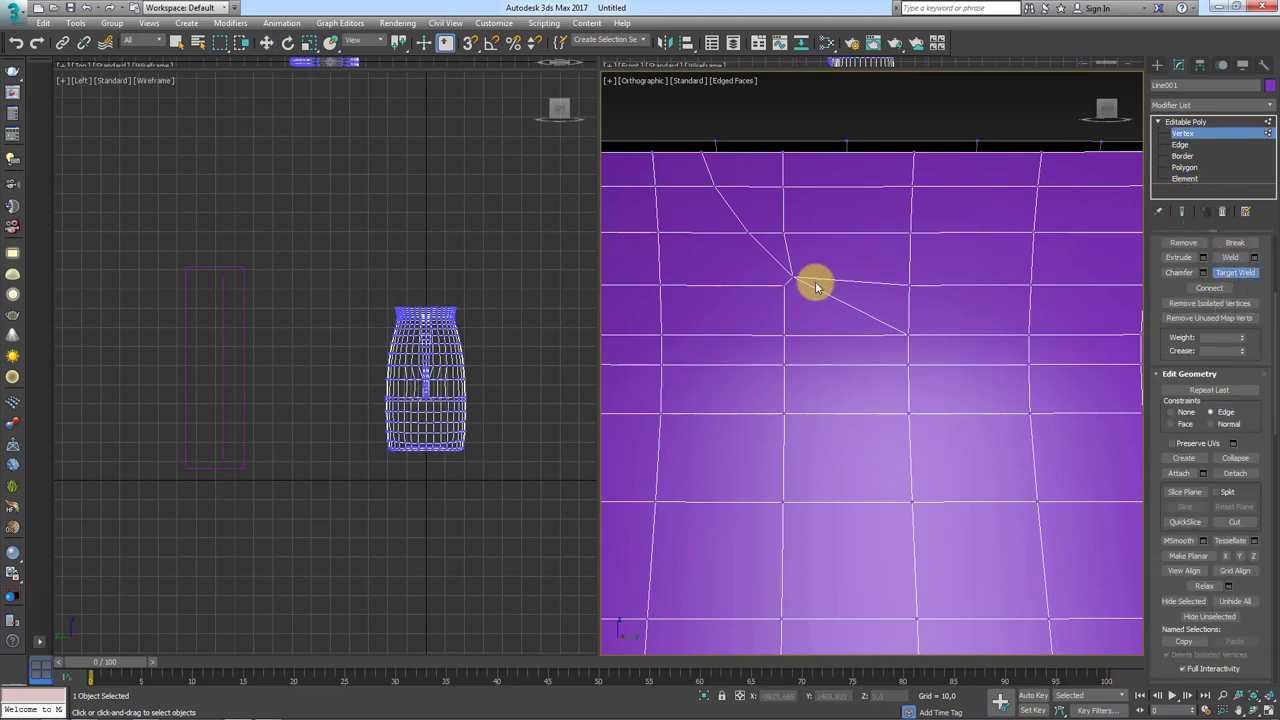
click(795, 280)
scroll(857, 297, down, 2)
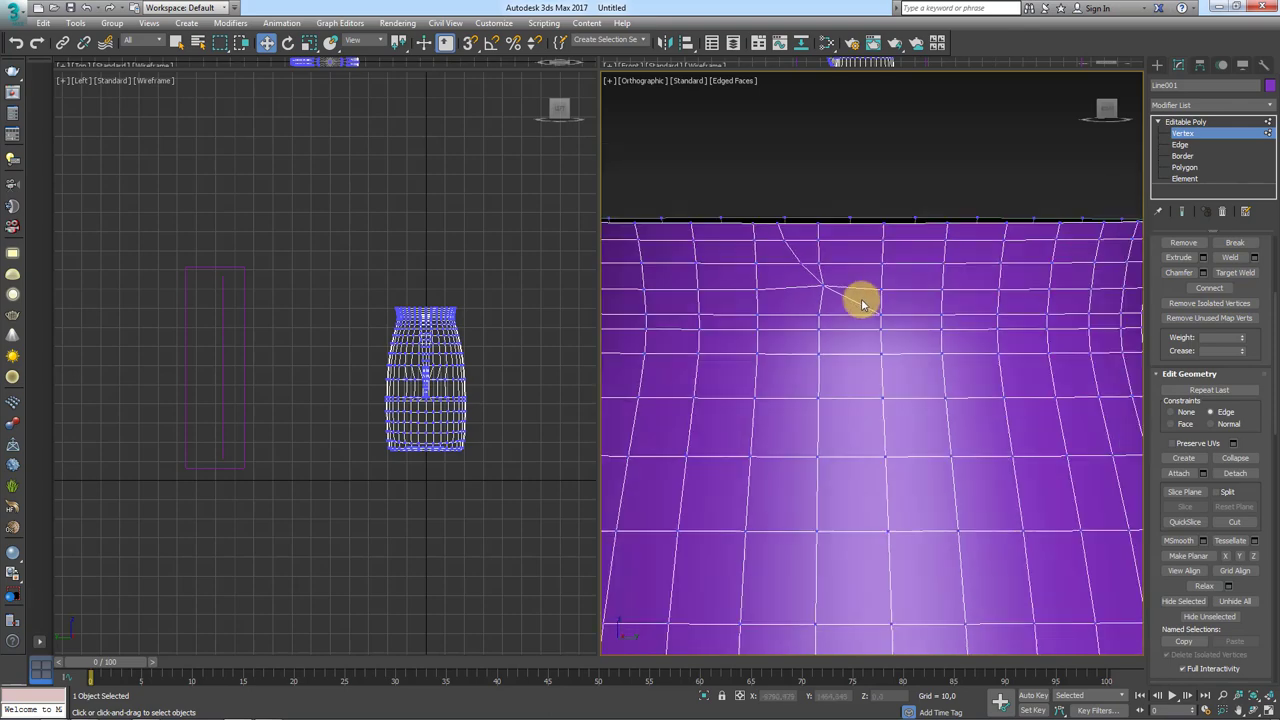
alt+middle_drag(903, 309, 906, 363)
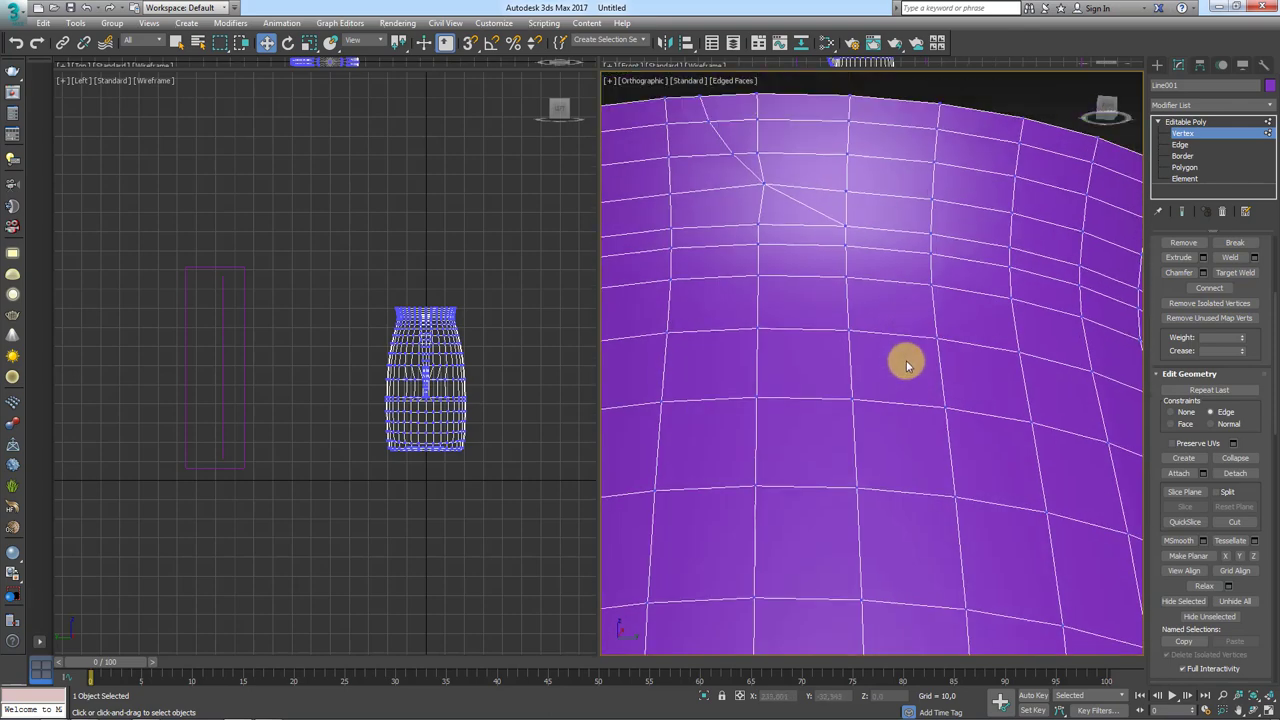
click(1184, 167)
Step: Delete the rim polygons above the diagonal edge
click(812, 138)
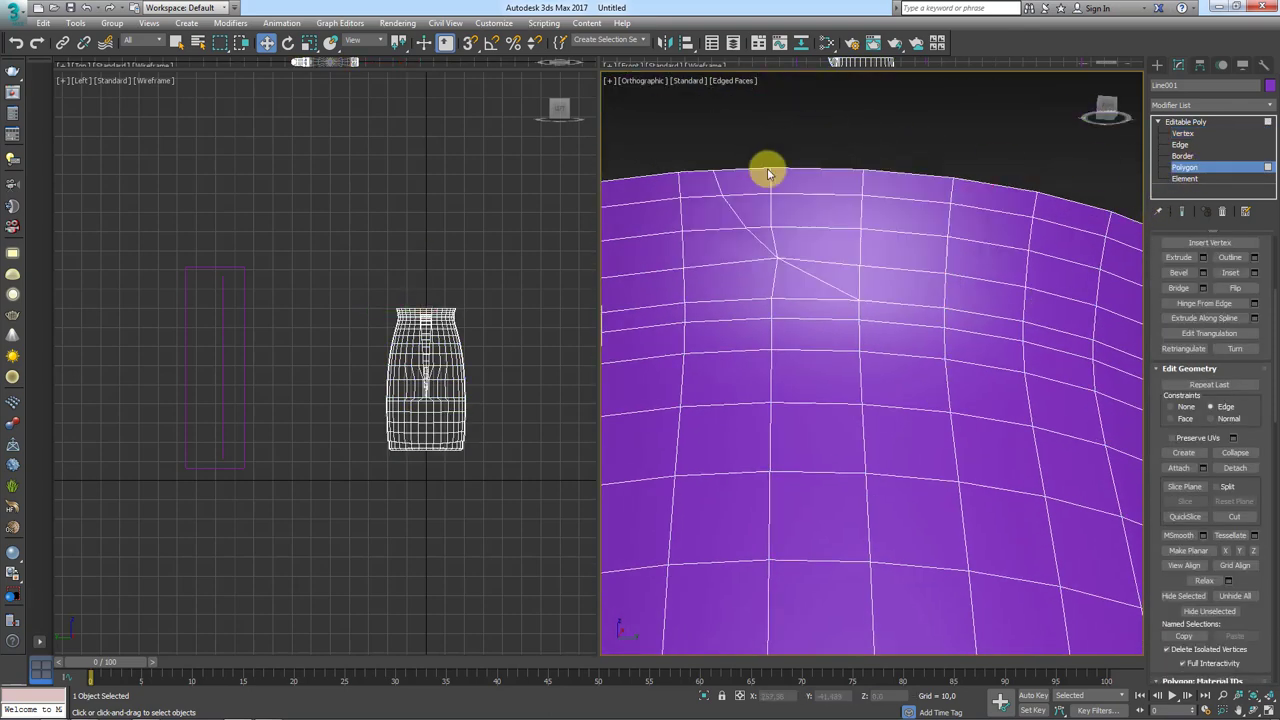
drag(820, 227, 886, 229)
mouse_move(886, 229)
middle_down()
mouse_move(877, 183)
mouse_move(779, 233)
middle_up()
key(Delete)
Step: Delete the neighbouring polygons around the notch
click(803, 233)
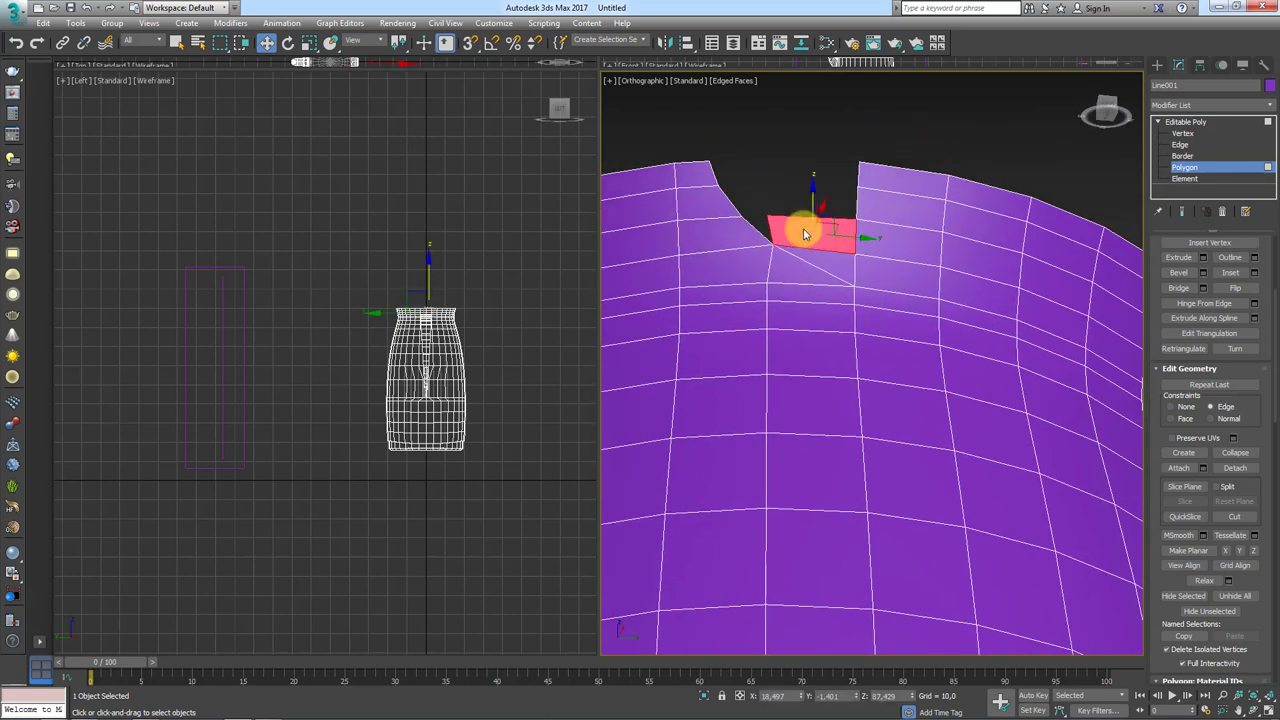
click(890, 243)
key(Delete)
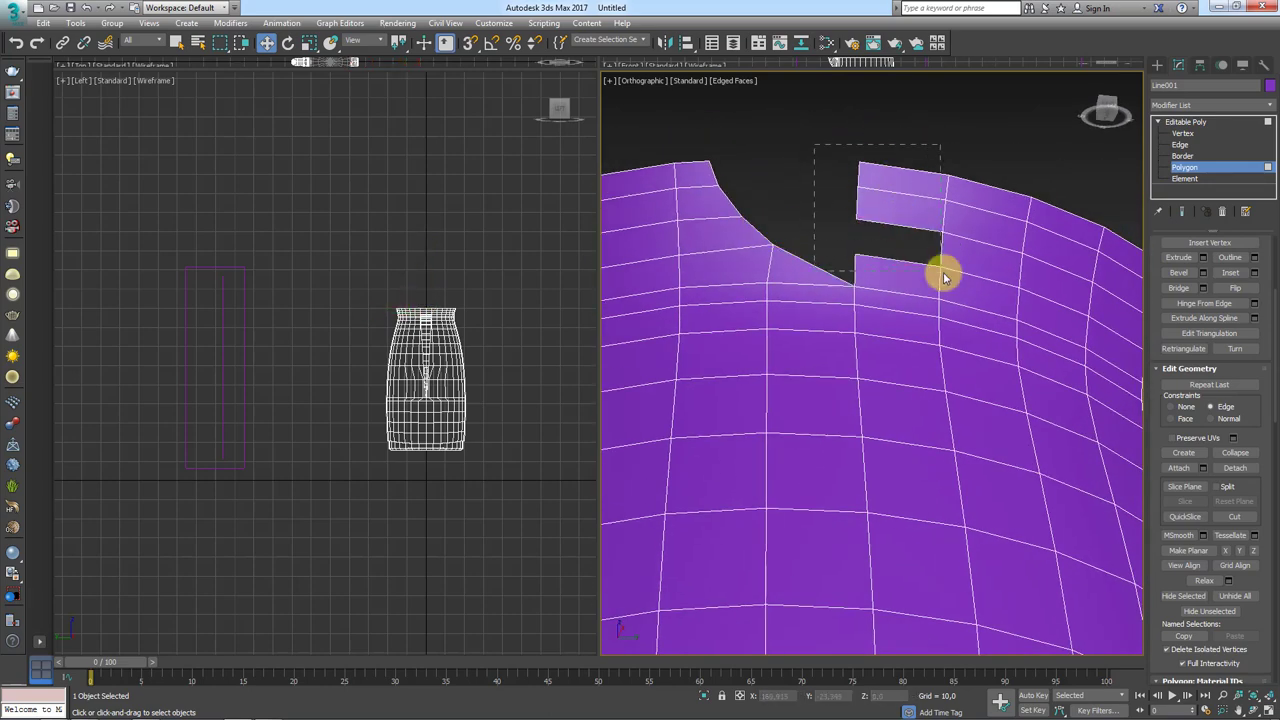
click(943, 272)
key(Delete)
key(Delete)
click(900, 251)
key(Delete)
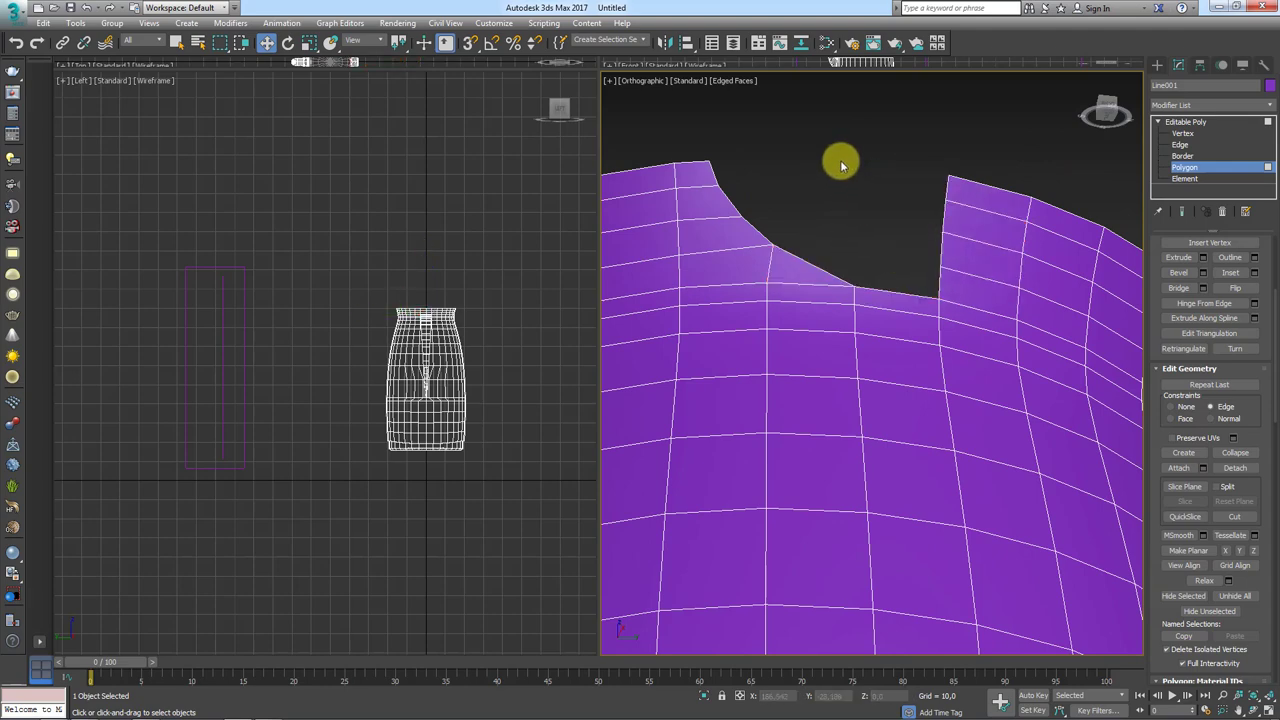
Step: Orbit and zoom to inspect the notched rim from the front and above
scroll(845, 175, down, 3)
mouse_move(863, 194)
alt+middle_down()
mouse_move(863, 217)
mouse_move(945, 278)
alt+middle_up()
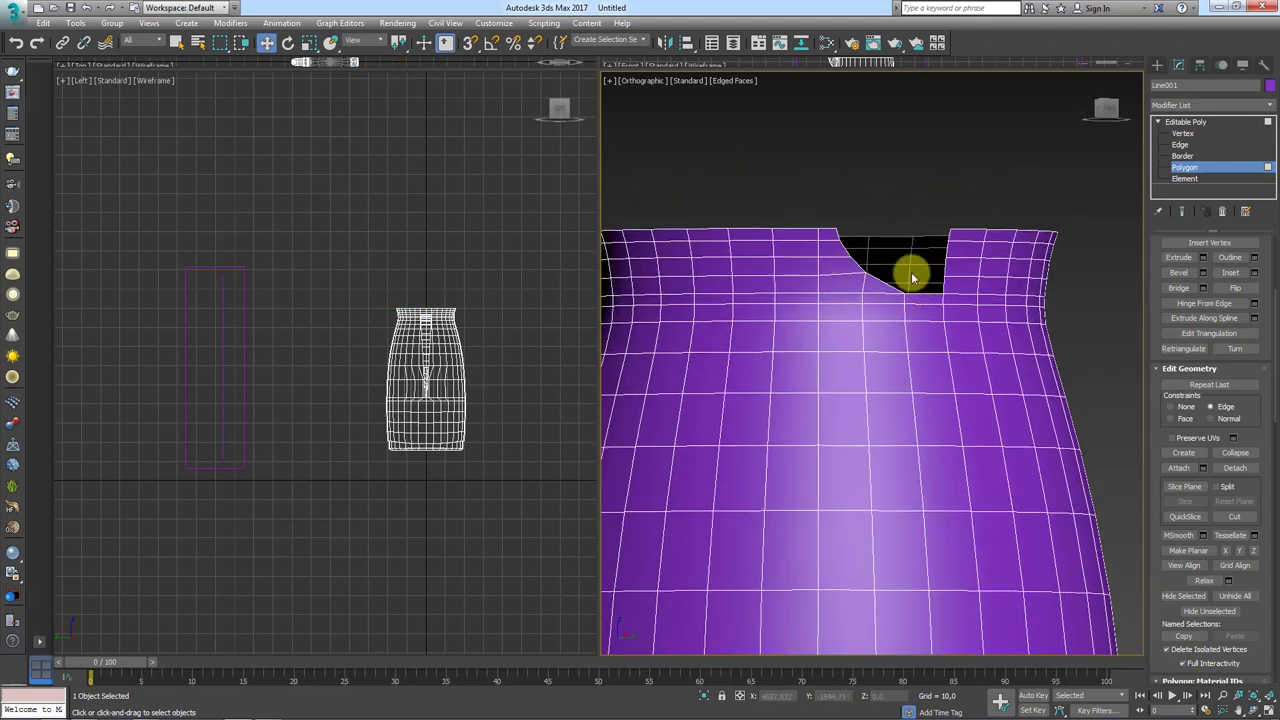
scroll(866, 276, up, 2)
scroll(843, 285, up, 1)
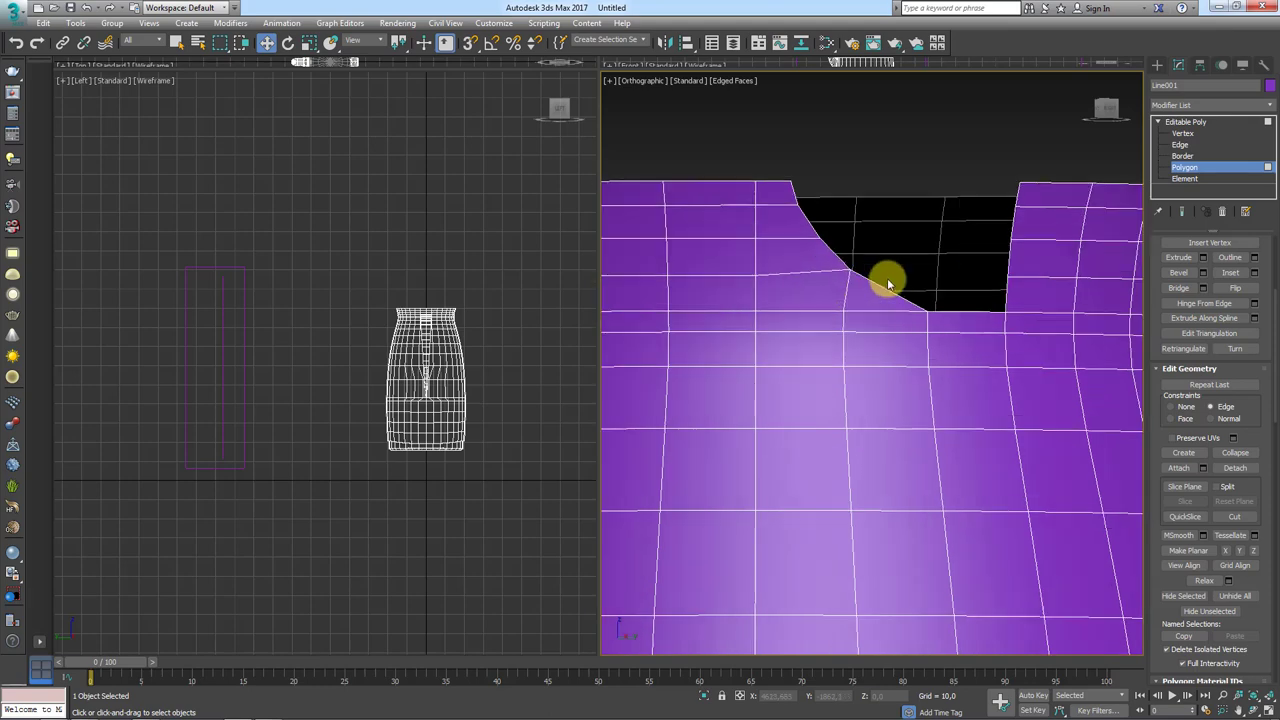
scroll(835, 270, up, 1)
scroll(866, 287, down, 3)
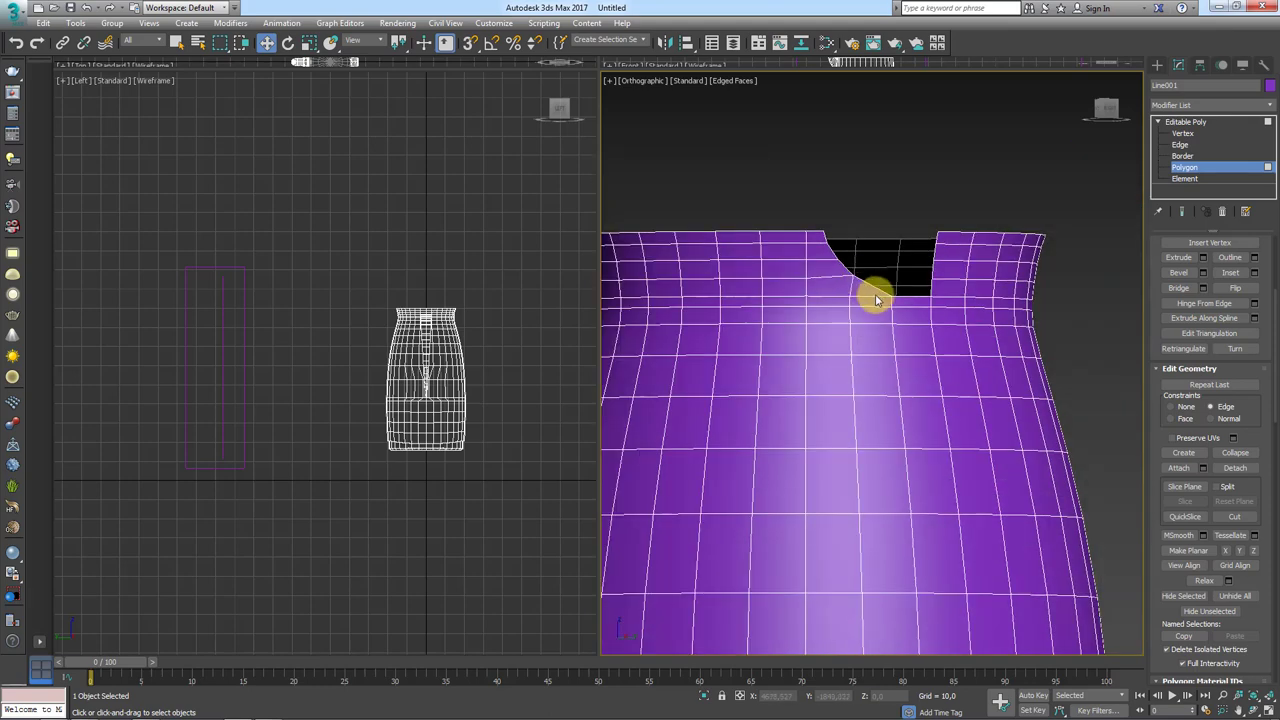
scroll(806, 249, down, 2)
scroll(871, 266, down, 1)
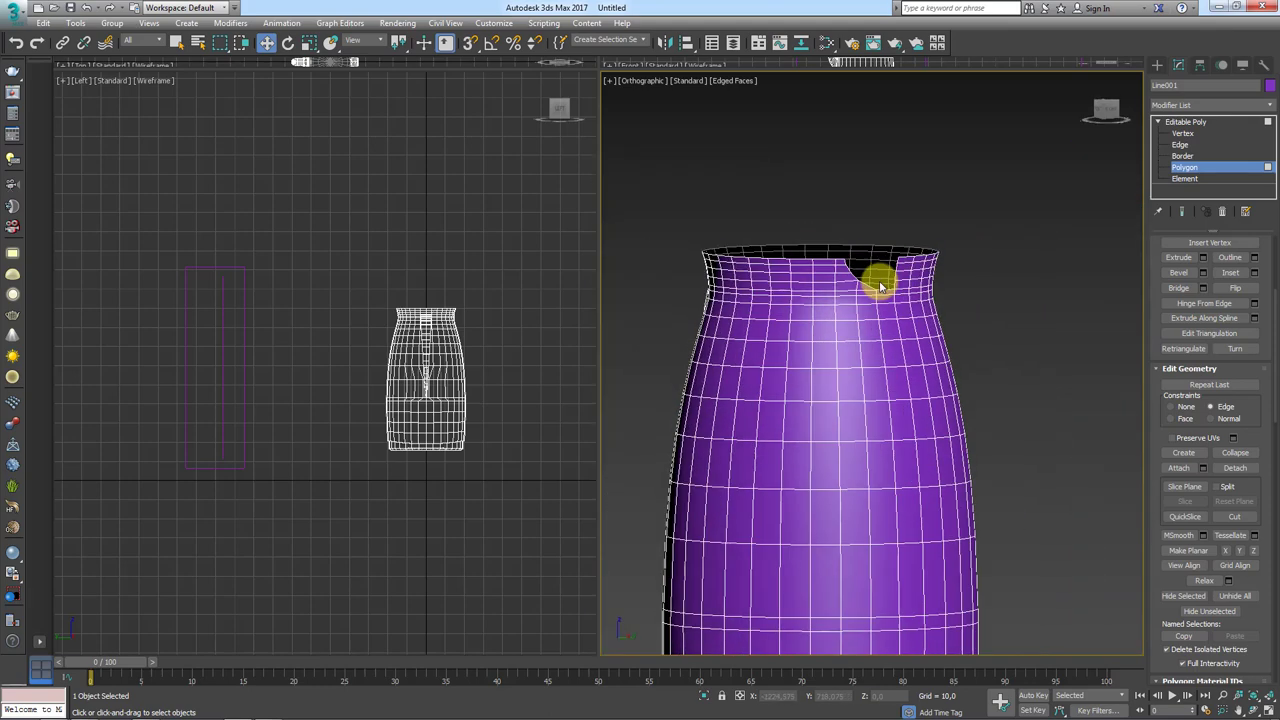
scroll(880, 277, down, 1)
mouse_move(904, 209)
alt+middle_down()
mouse_move(894, 243)
mouse_move(801, 232)
alt+middle_up()
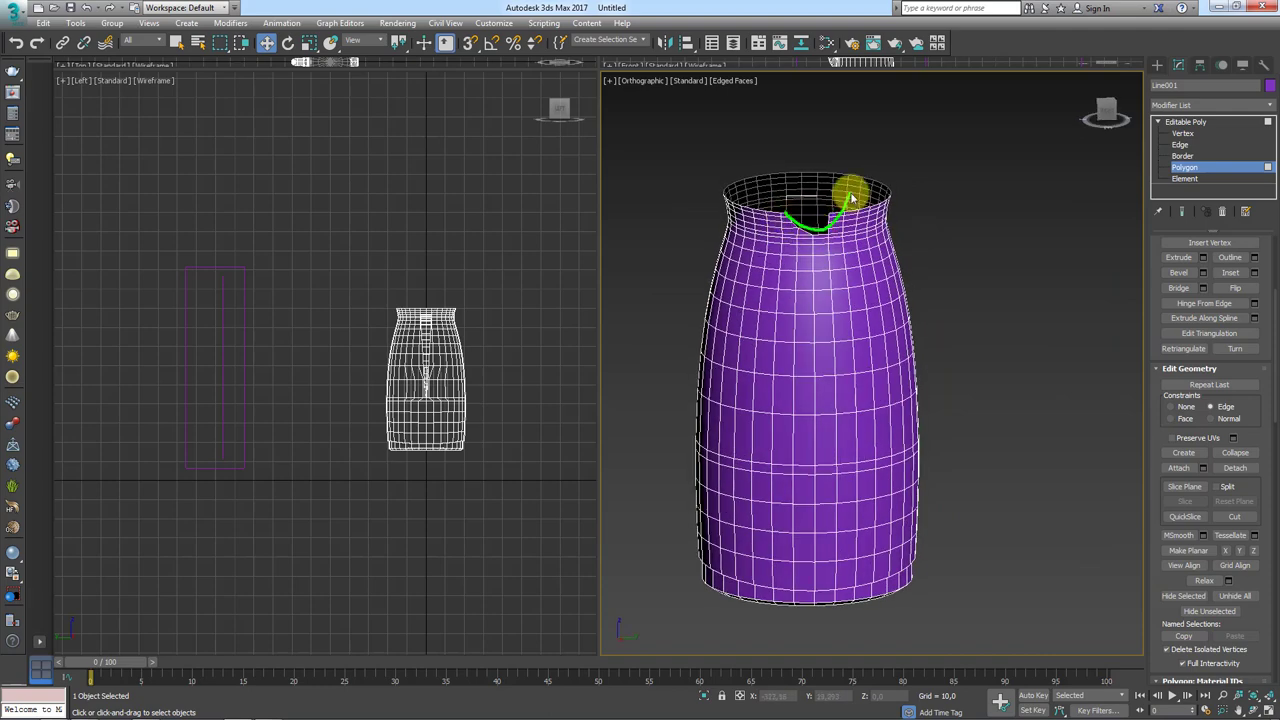
Step: Add a Symmetry modifier to the jug's Editable Poly with mirror axis Z
click(1185, 121)
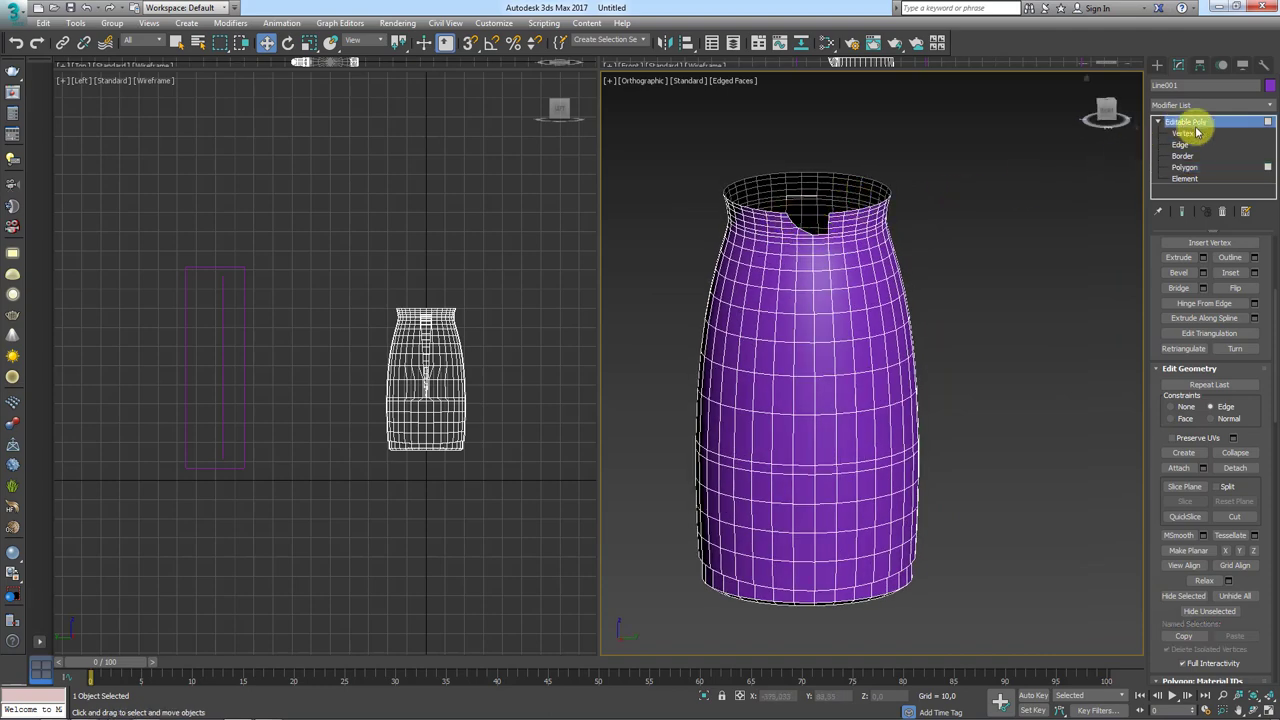
click(1272, 108)
drag(1268, 130, 1267, 527)
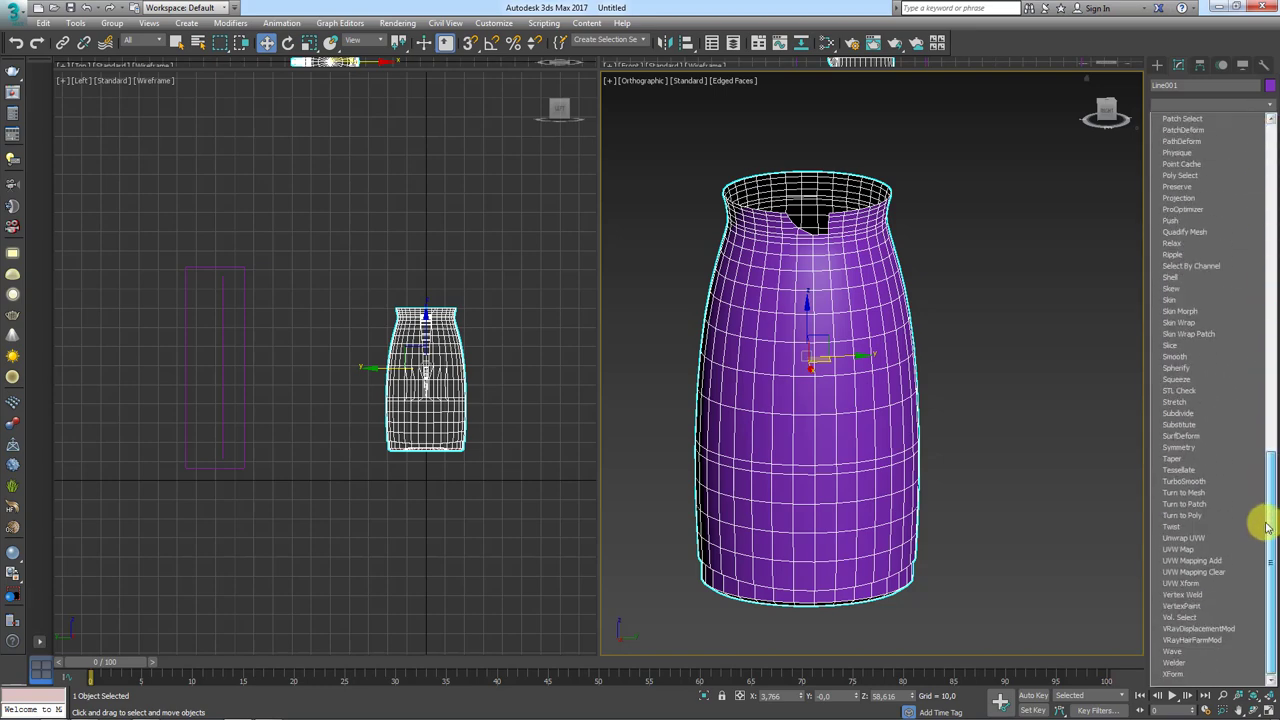
click(1186, 447)
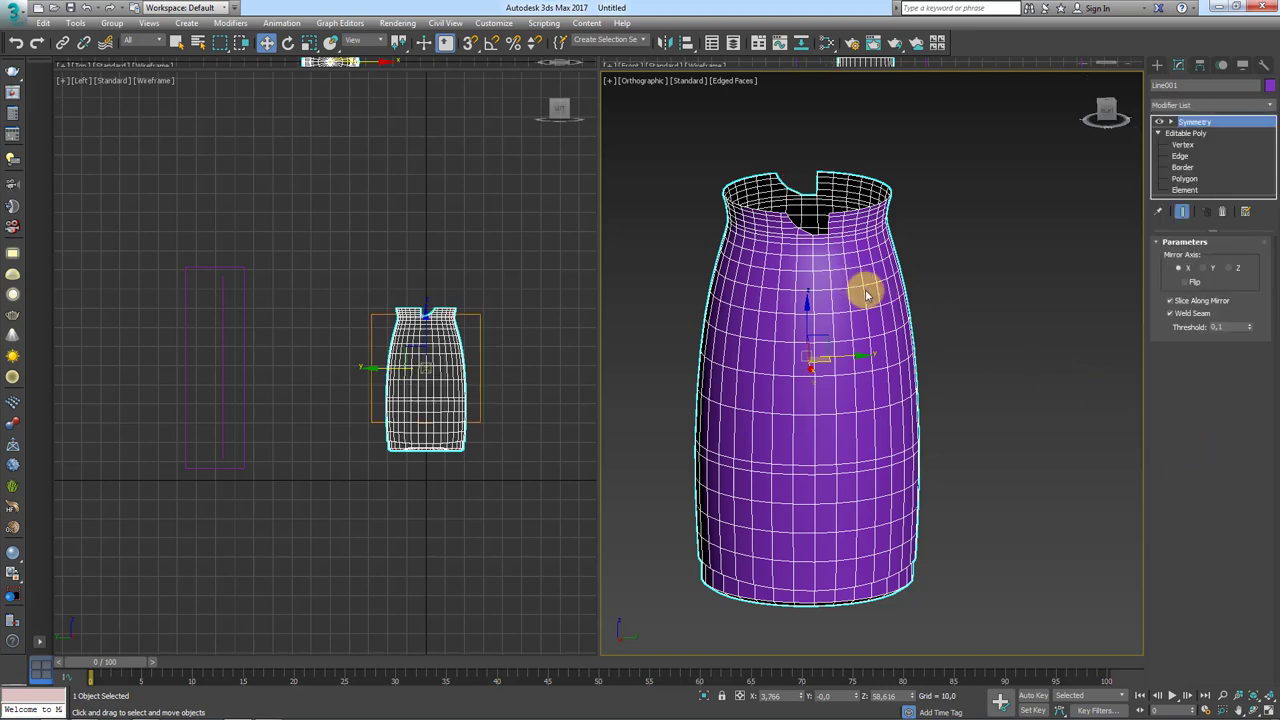
mouse_move(866, 293)
alt+middle_down()
mouse_move(837, 283)
mouse_move(831, 260)
alt+middle_up()
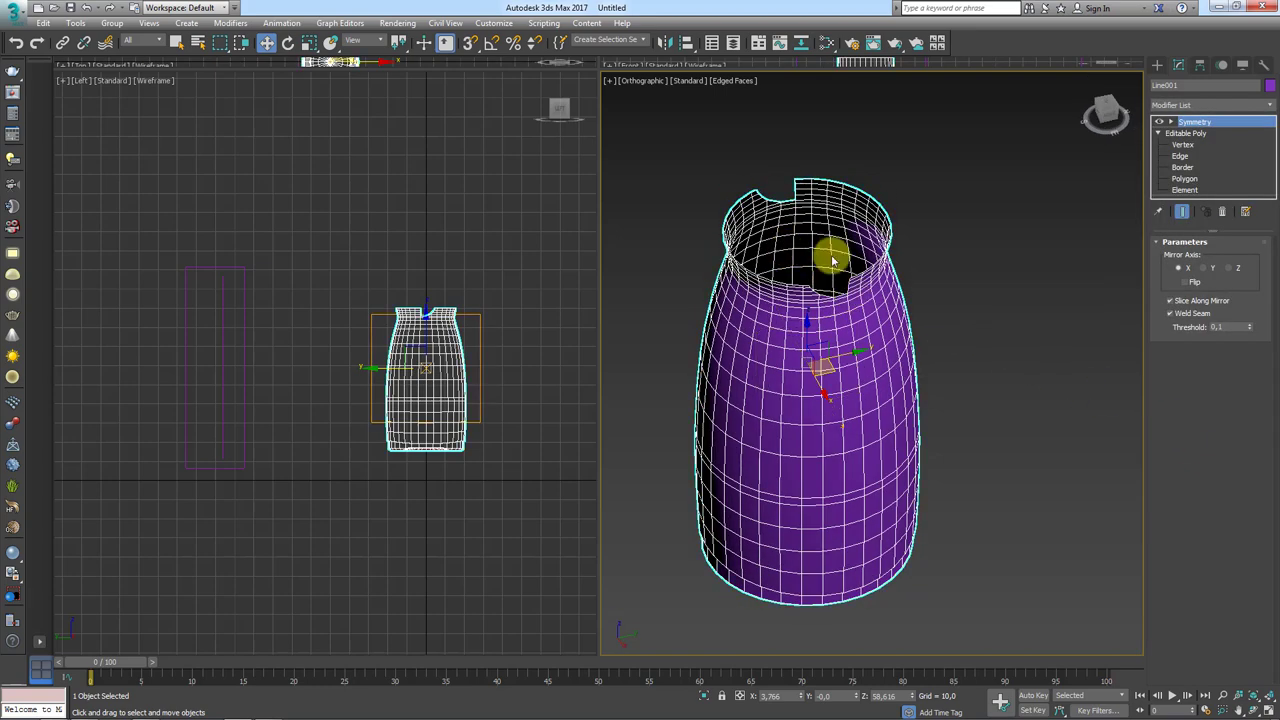
click(1208, 269)
click(1233, 269)
Step: Inspect the vertices along the neck notch at Vertex level
alt+middle_drag(971, 294, 943, 243)
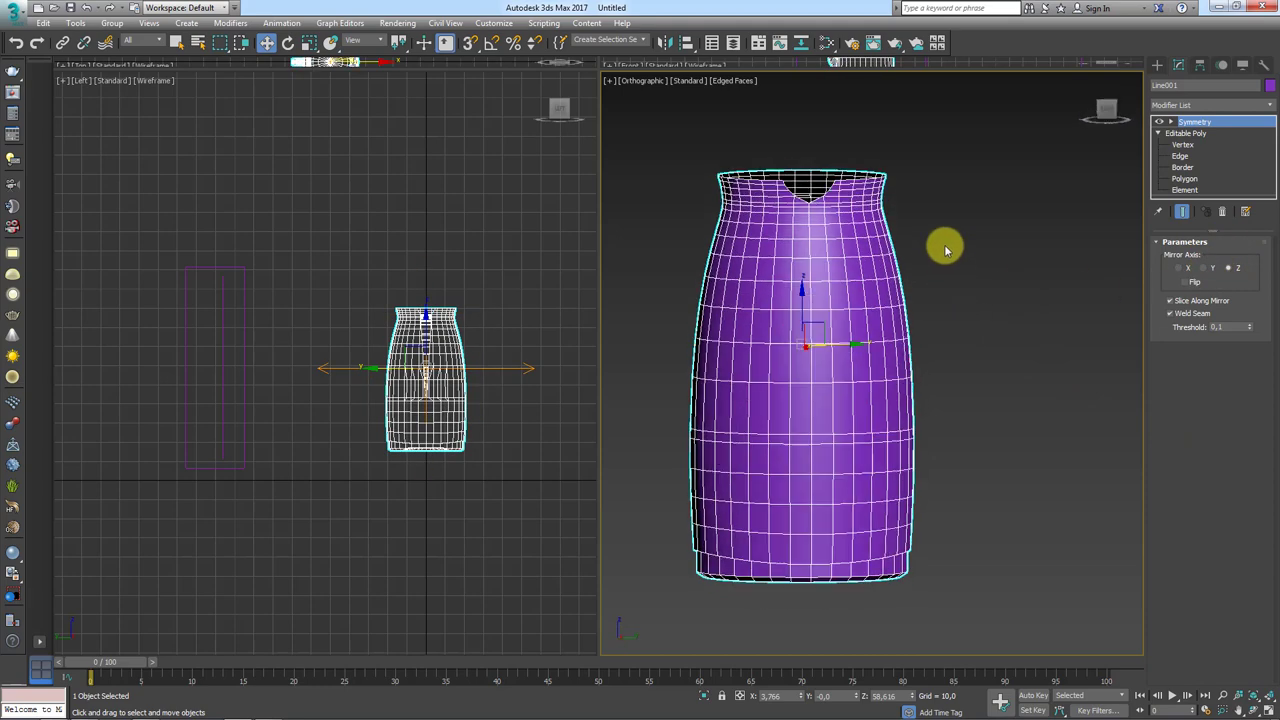
scroll(803, 308, up, 3)
scroll(800, 285, up, 3)
scroll(838, 300, up, 3)
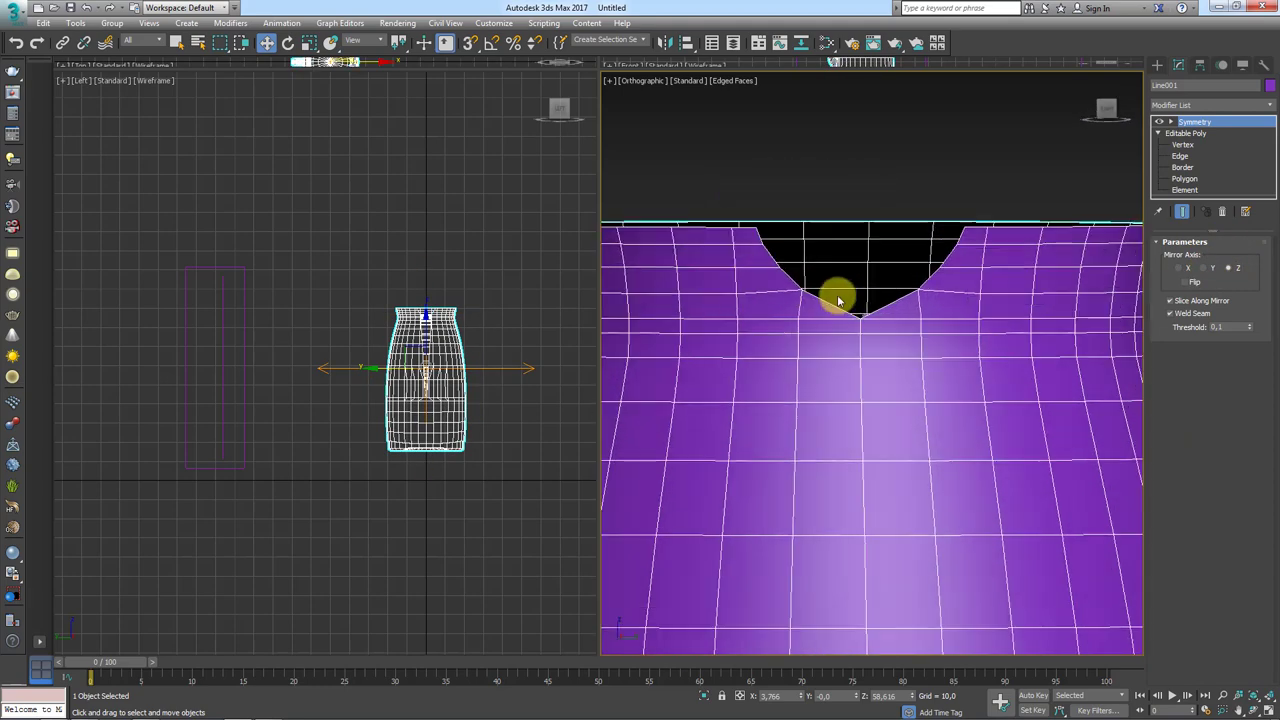
middle_drag(860, 294, 955, 217)
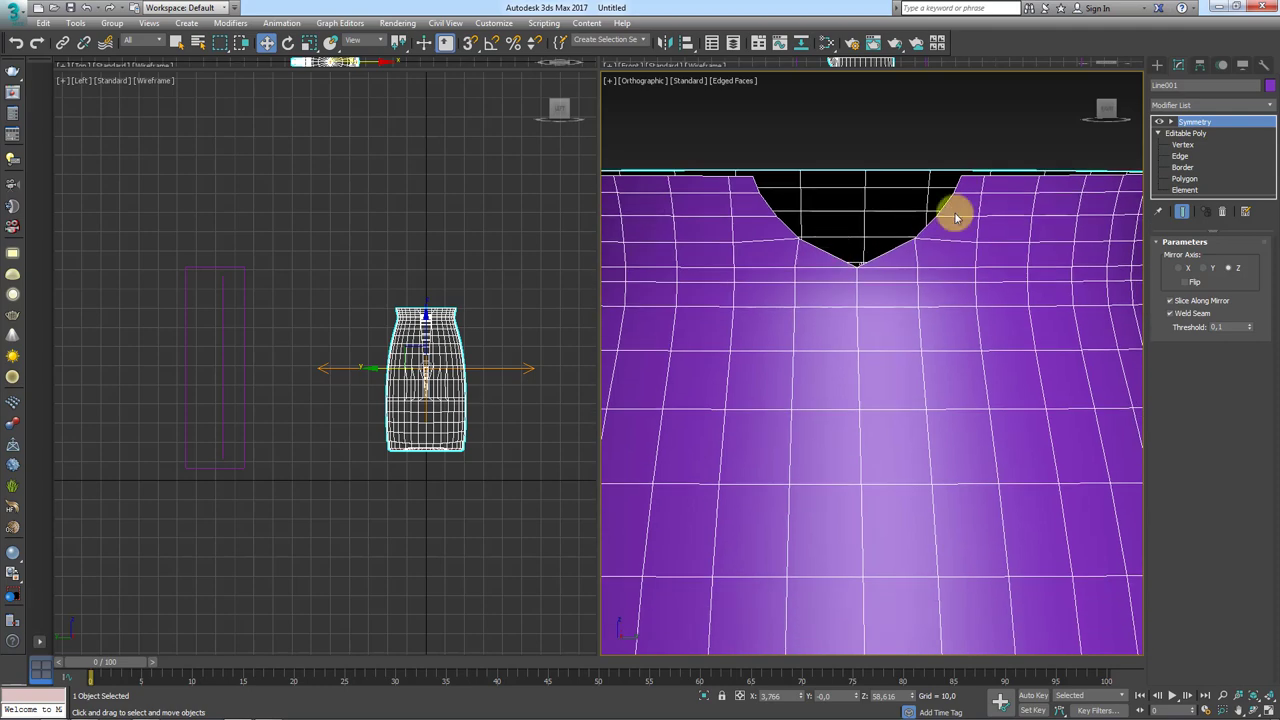
click(1183, 145)
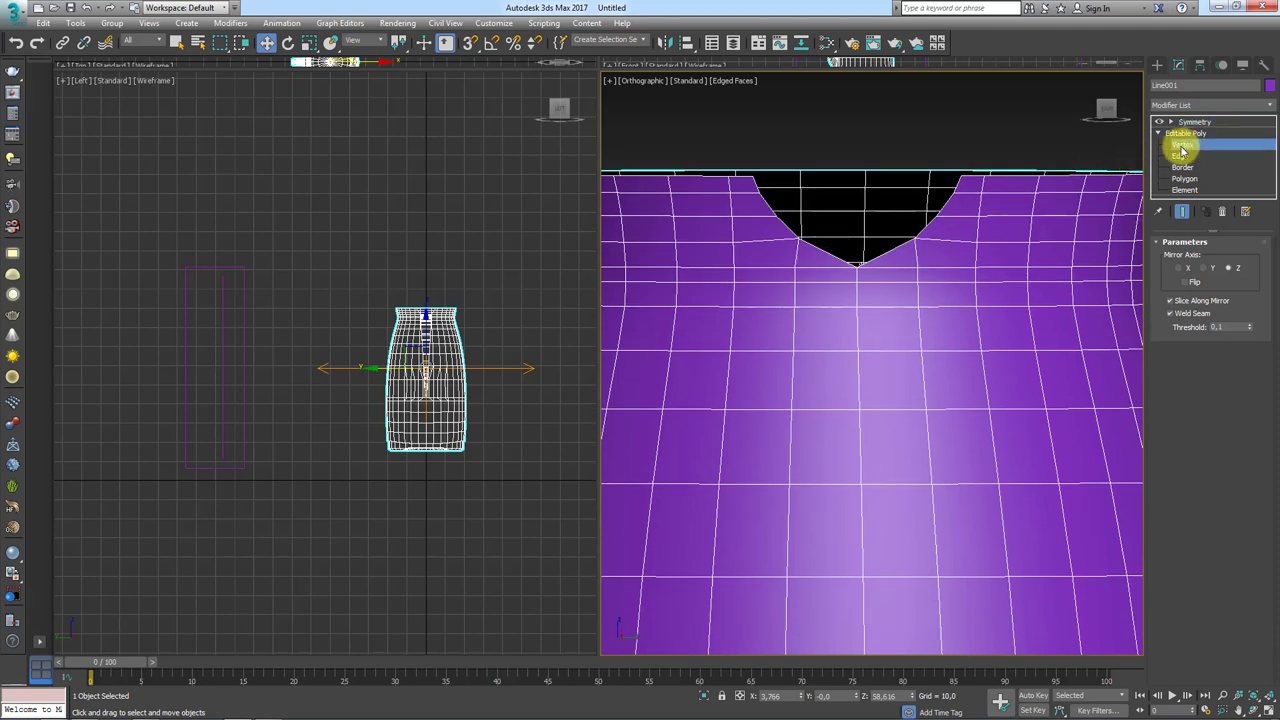
scroll(800, 243, up, 1)
click(790, 238)
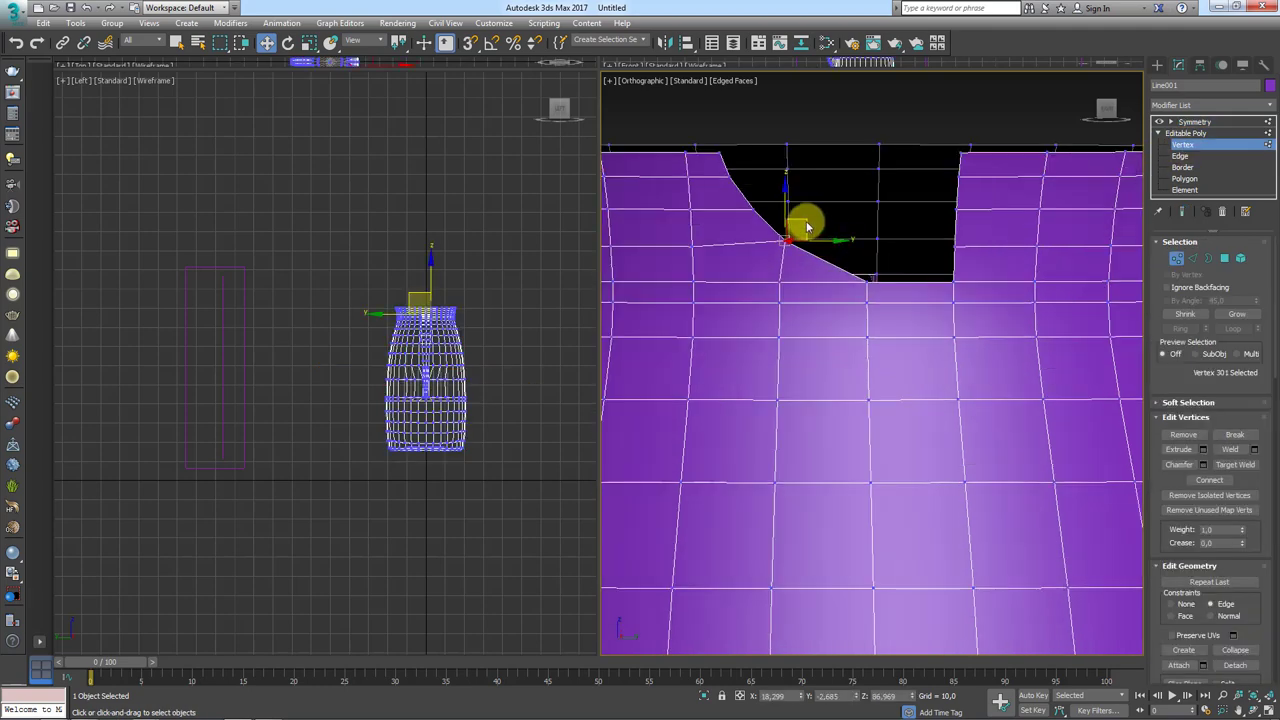
click(755, 210)
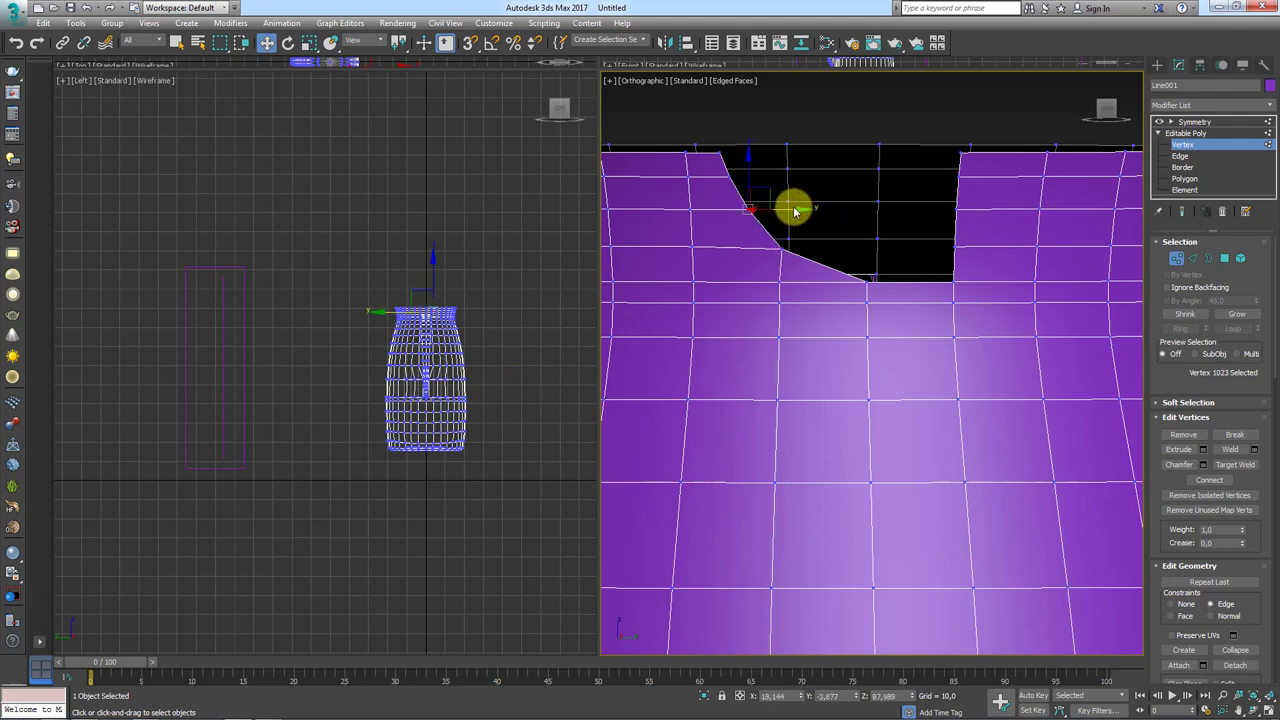
Step: Check the mirrored jug from around the handle, then convert it to Editable Poly
click(1185, 133)
click(1194, 121)
scroll(816, 219, down, 4)
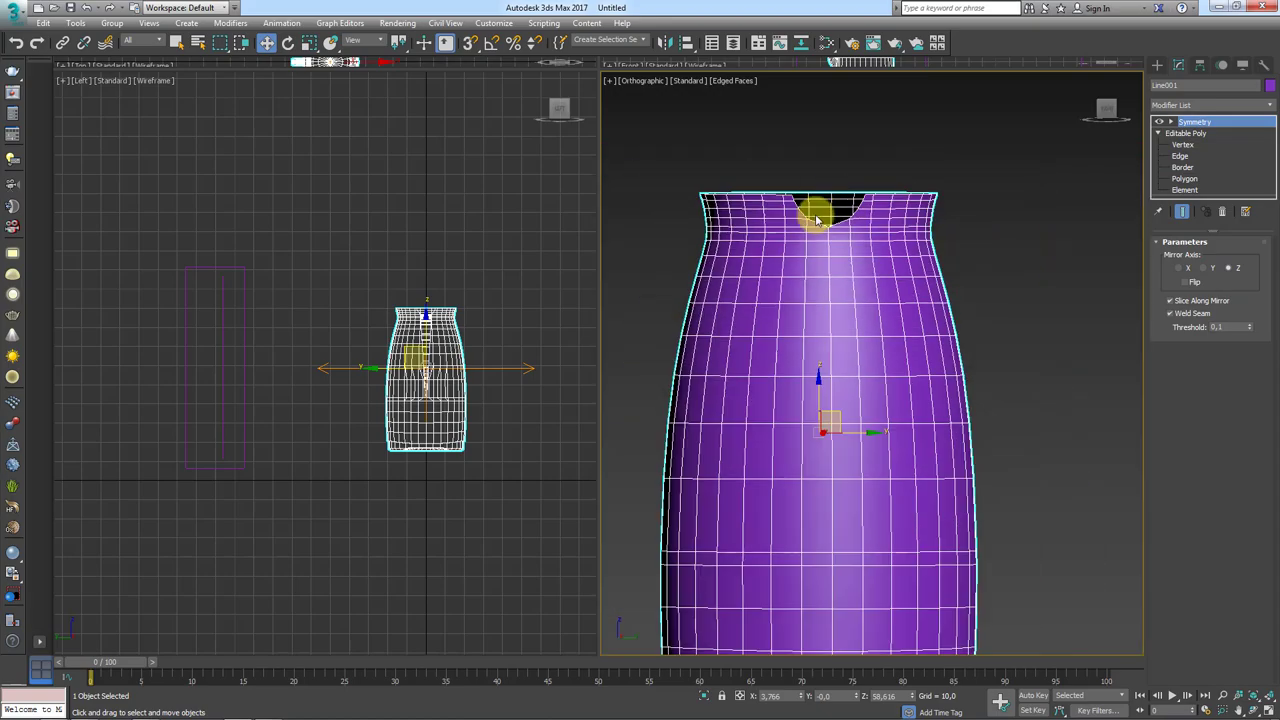
mouse_move(816, 219)
alt+middle_down()
mouse_move(766, 423)
mouse_move(837, 380)
mouse_move(834, 280)
mouse_move(877, 229)
mouse_move(826, 417)
mouse_move(847, 251)
mouse_move(791, 354)
alt+middle_up()
scroll(806, 360, up, 5)
scroll(818, 357, up, 3)
mouse_move(880, 320)
alt+middle_down()
mouse_move(831, 314)
mouse_move(869, 318)
mouse_move(903, 366)
mouse_move(877, 423)
mouse_move(876, 471)
alt+middle_up()
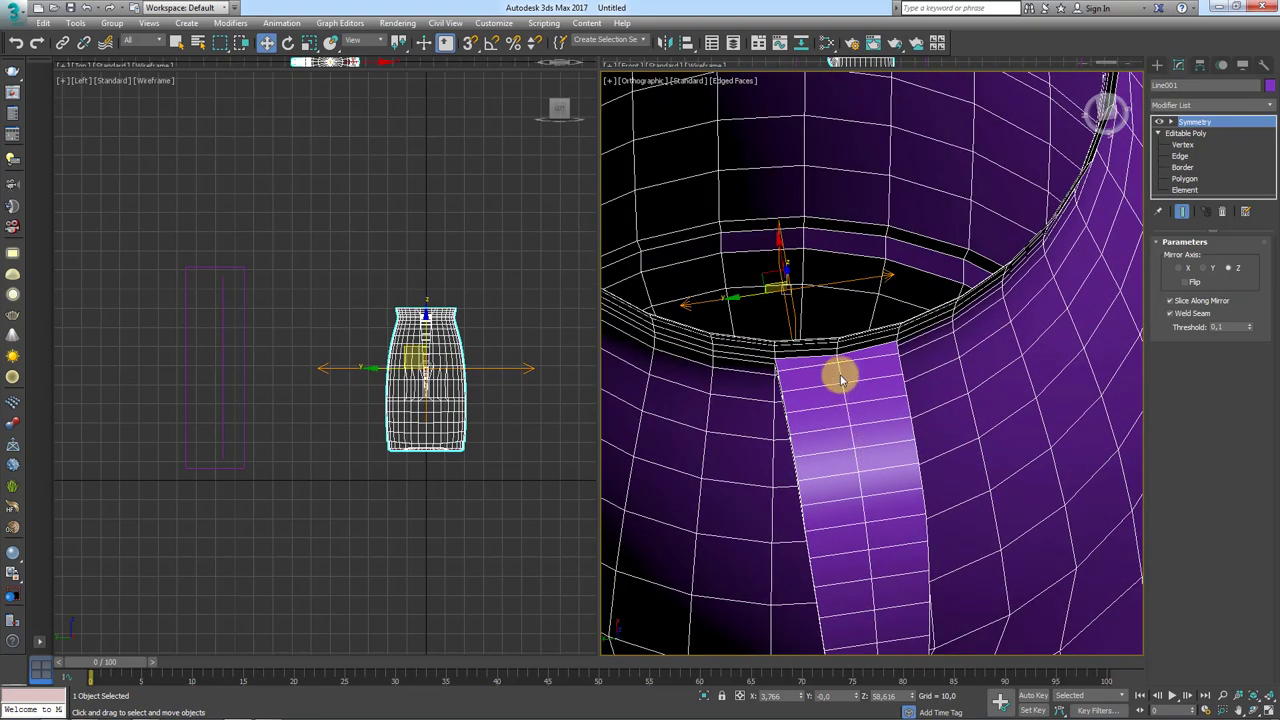
mouse_move(840, 378)
alt+middle_down()
mouse_move(909, 366)
mouse_move(751, 329)
mouse_move(837, 354)
mouse_move(772, 243)
alt+middle_up()
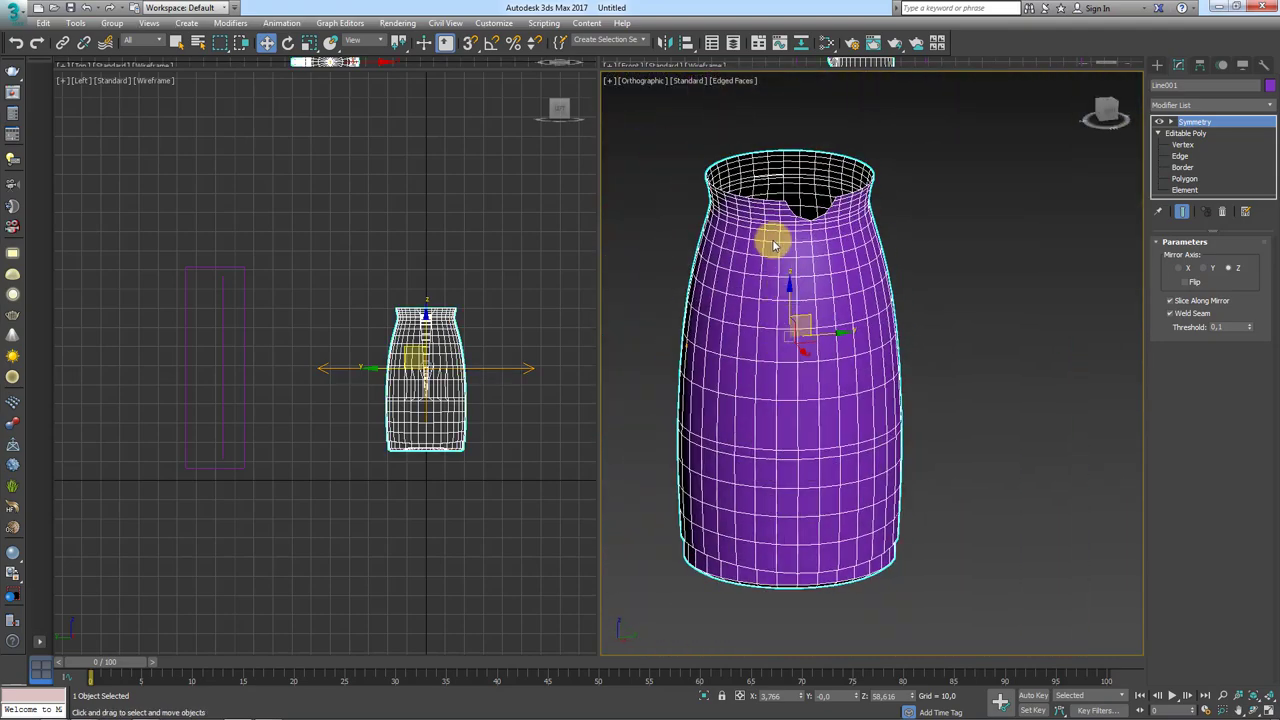
right_click(772, 243)
click(948, 375)
Step: Select the vertical and rim edge loops near the neck notch
alt+middle_drag(945, 373, 857, 337)
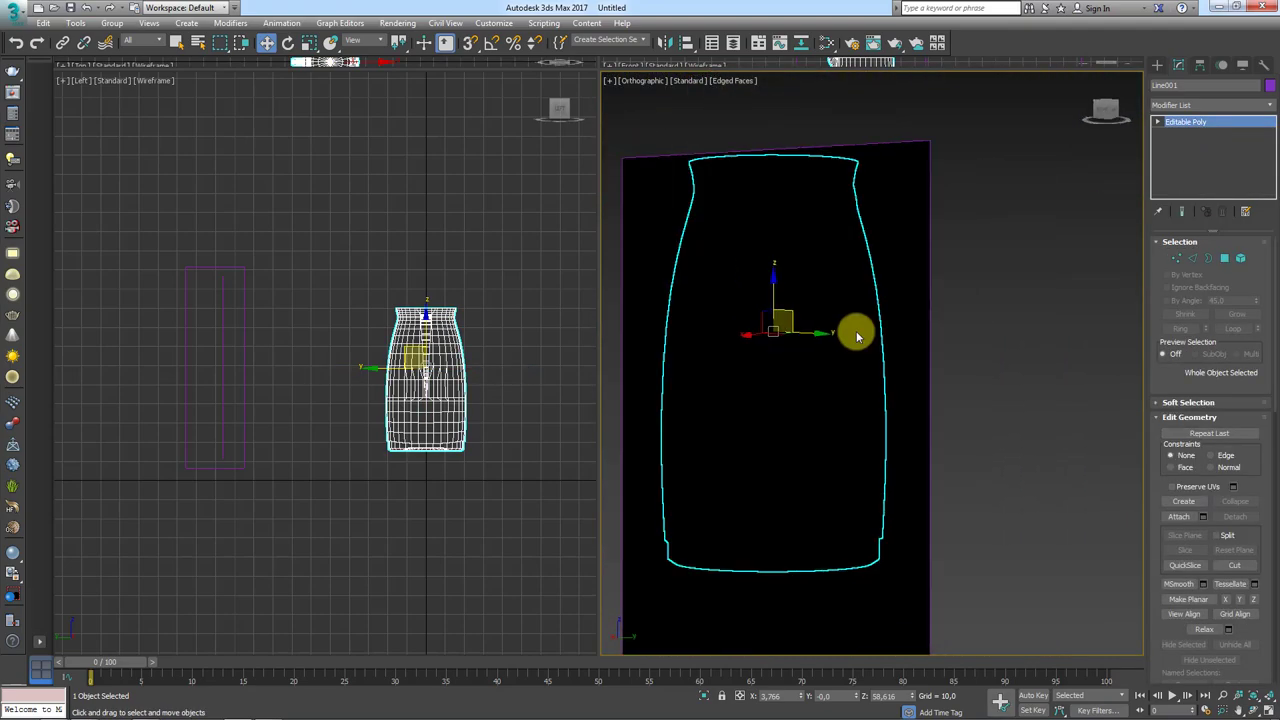
click(1193, 262)
scroll(829, 229, up, 2)
scroll(825, 238, up, 5)
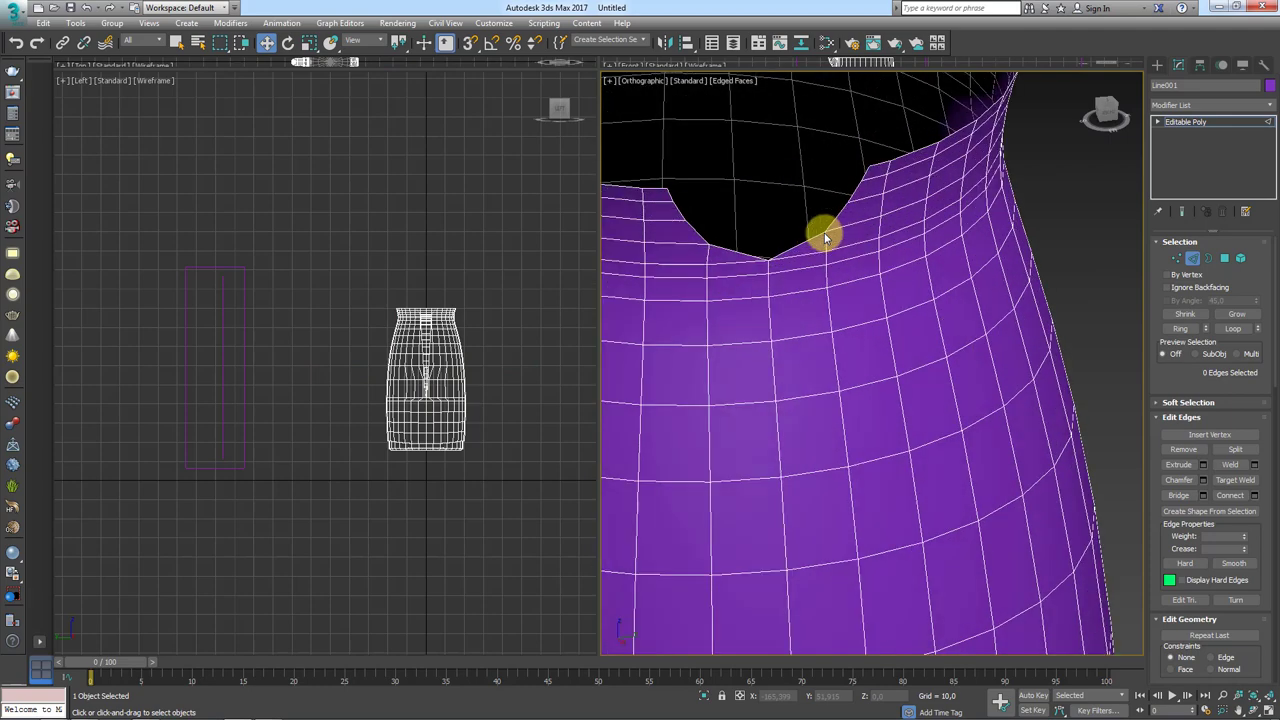
double_click(822, 238)
ctrl+double_click(717, 250)
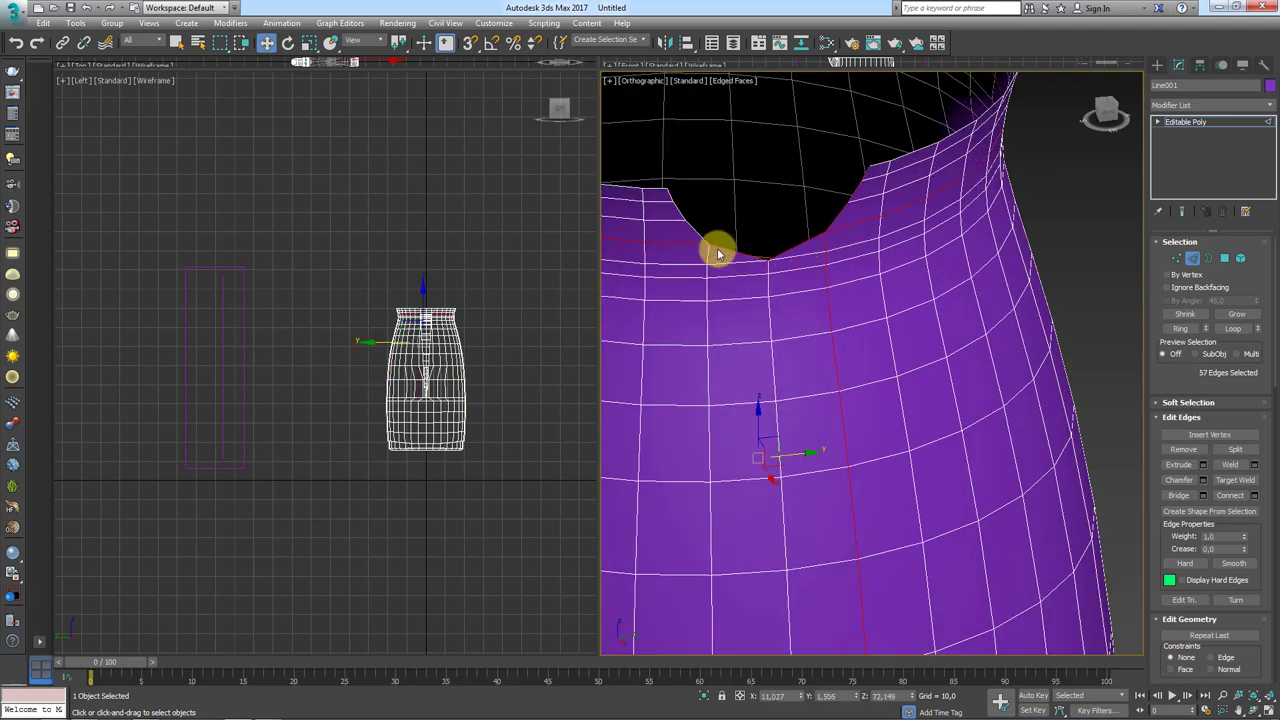
ctrl+double_click(702, 245)
mouse_move(696, 234)
alt+middle_down()
mouse_move(688, 212)
mouse_move(737, 337)
mouse_move(733, 308)
mouse_move(849, 234)
alt+middle_up()
Step: Add the open border along the neckline to the edge selection
click(1208, 258)
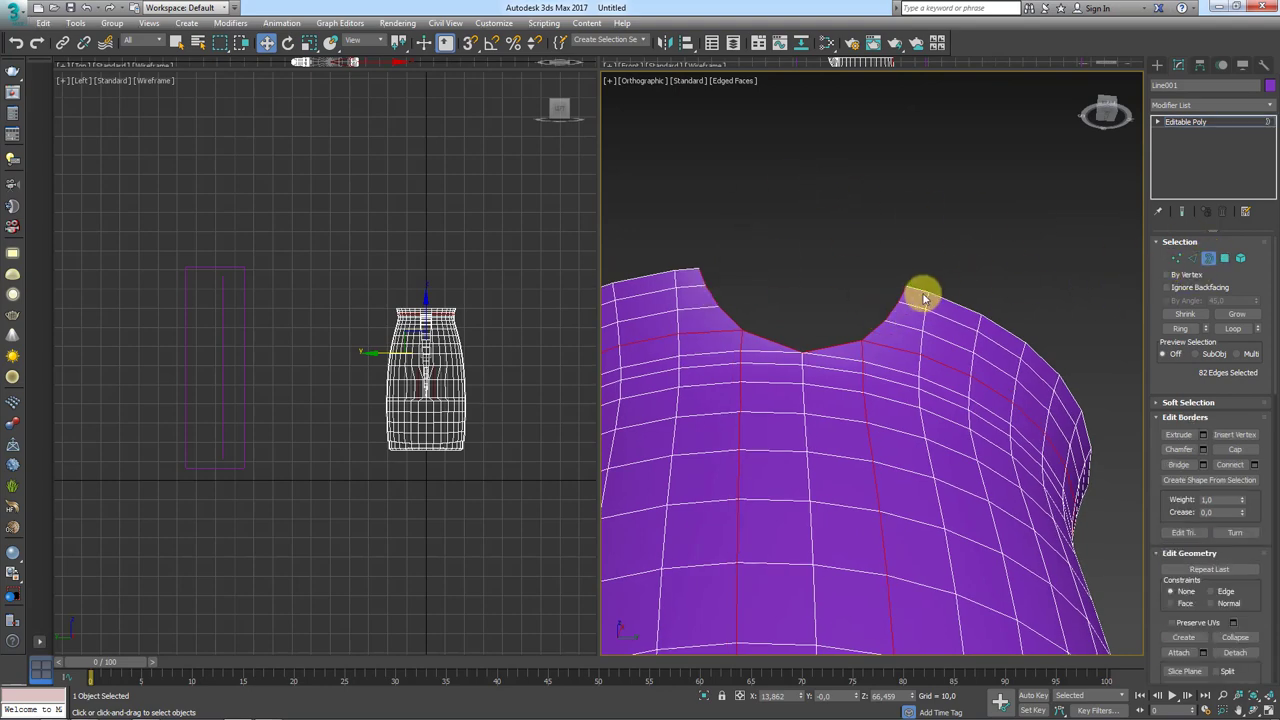
click(924, 298)
click(1193, 262)
alt+middle_drag(1029, 271, 905, 275)
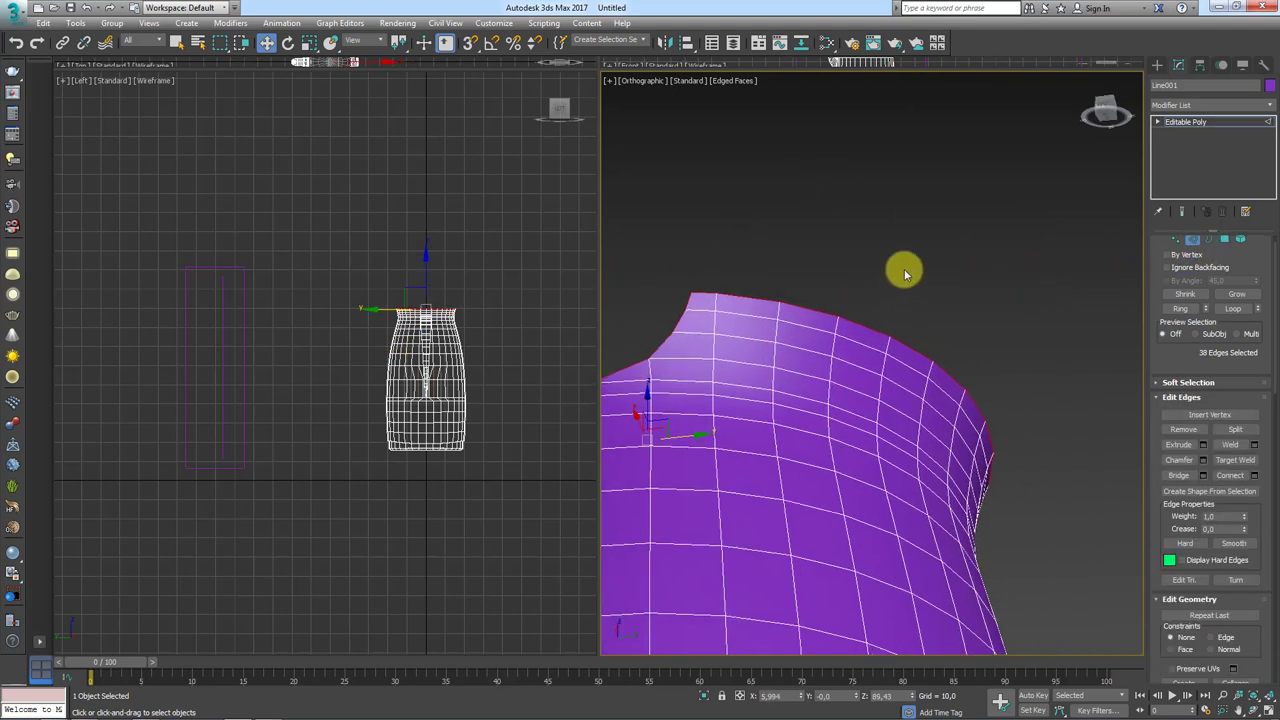
Step: Trim the selection to the eight notch edges and Shift-drag them outward along X
alt+middle_drag(729, 457, 686, 284)
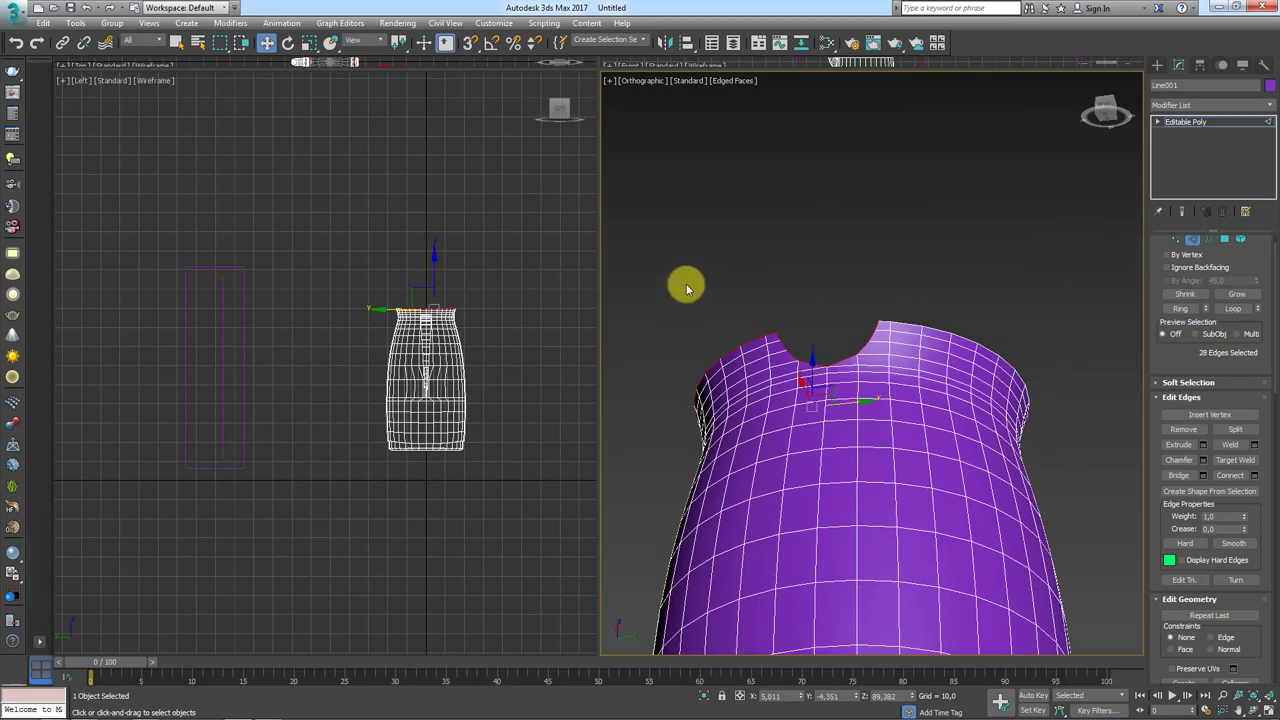
alt+drag(633, 254, 724, 386)
alt+middle_drag(729, 409, 834, 437)
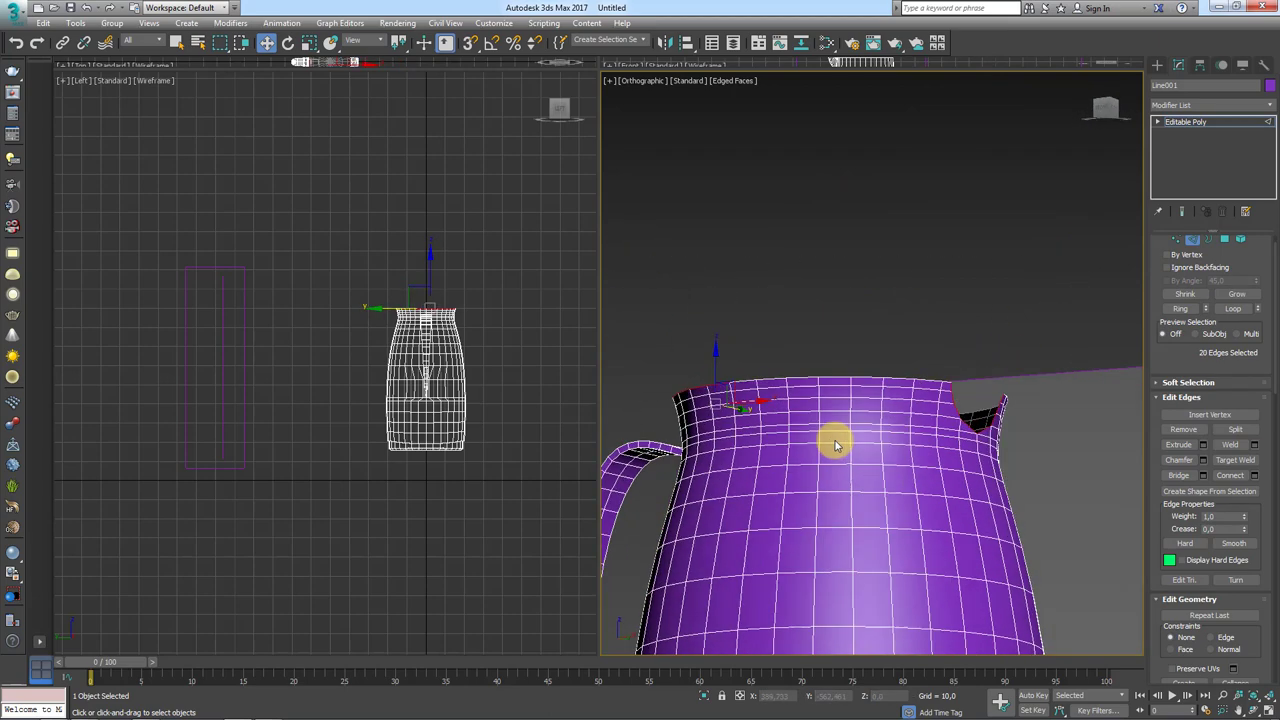
alt+drag(820, 466, 602, 260)
mouse_move(917, 423)
alt+middle_down()
mouse_move(980, 431)
mouse_move(913, 433)
alt+middle_up()
shift+drag(898, 412, 919, 407)
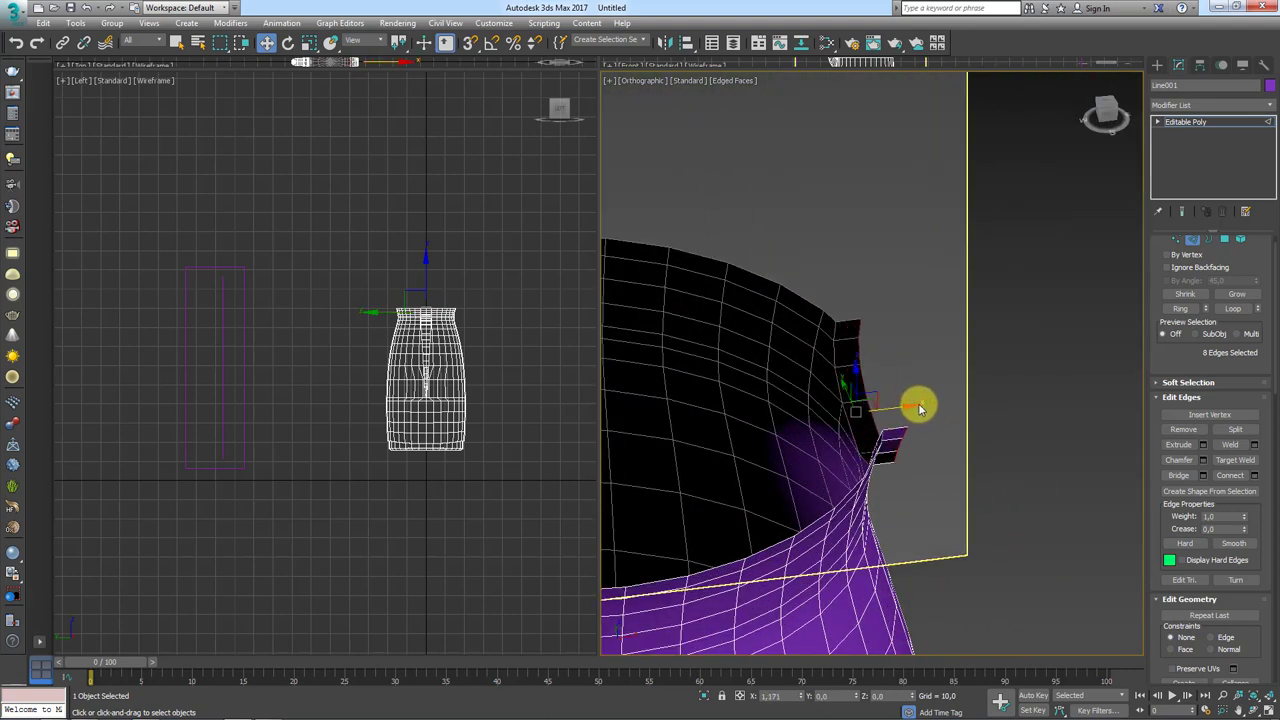
Step: In Front view, scale the spout's end edges to flatten them
key(f)
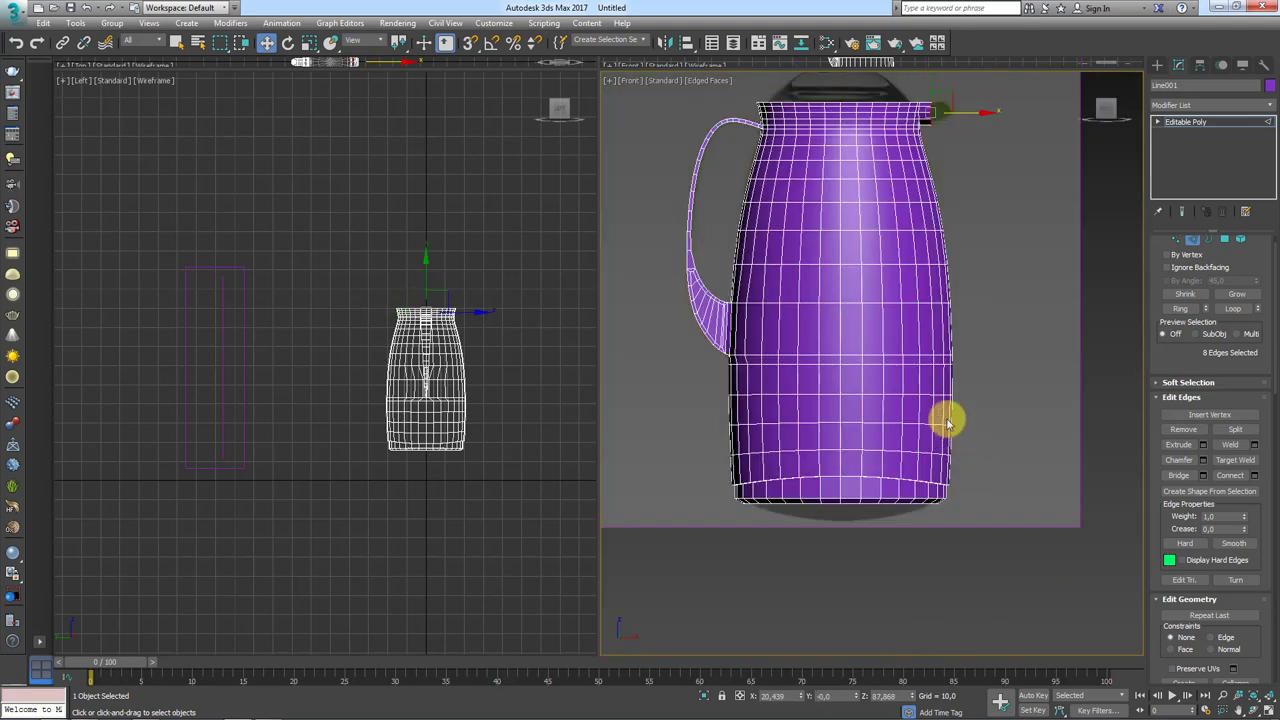
scroll(909, 551, up, 2)
scroll(912, 350, up, 4)
key(r)
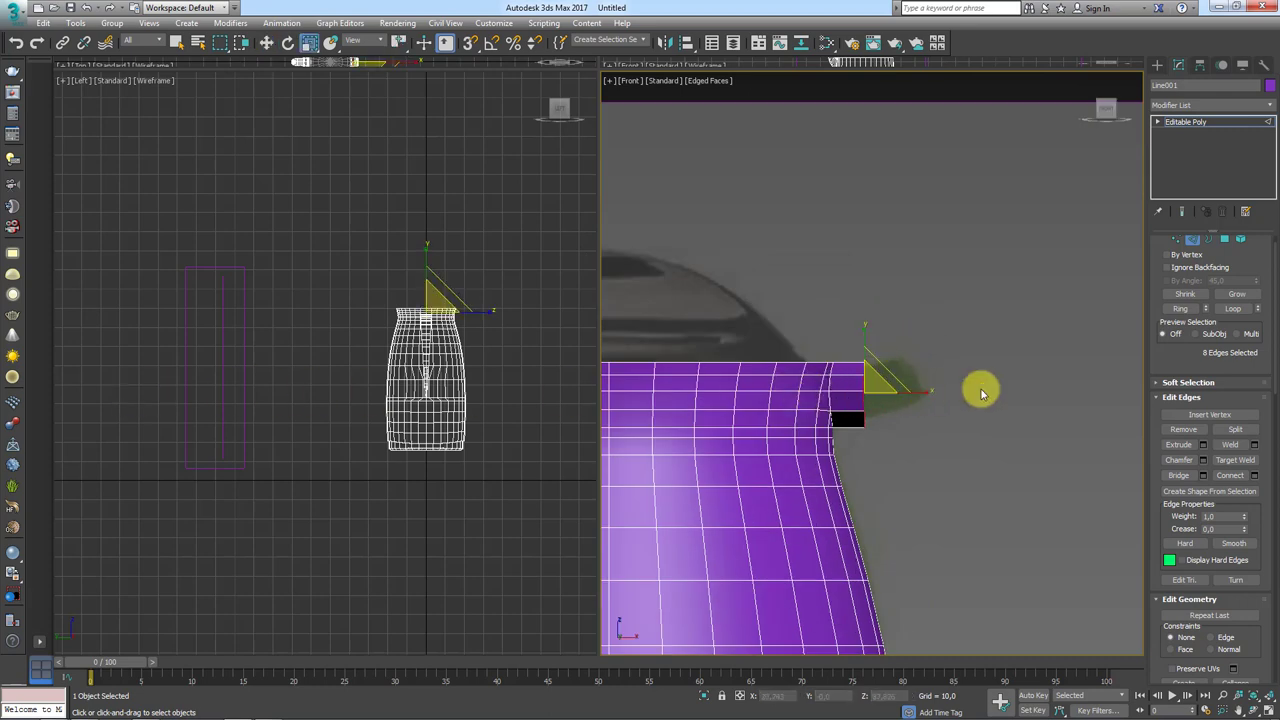
drag(886, 377, 881, 402)
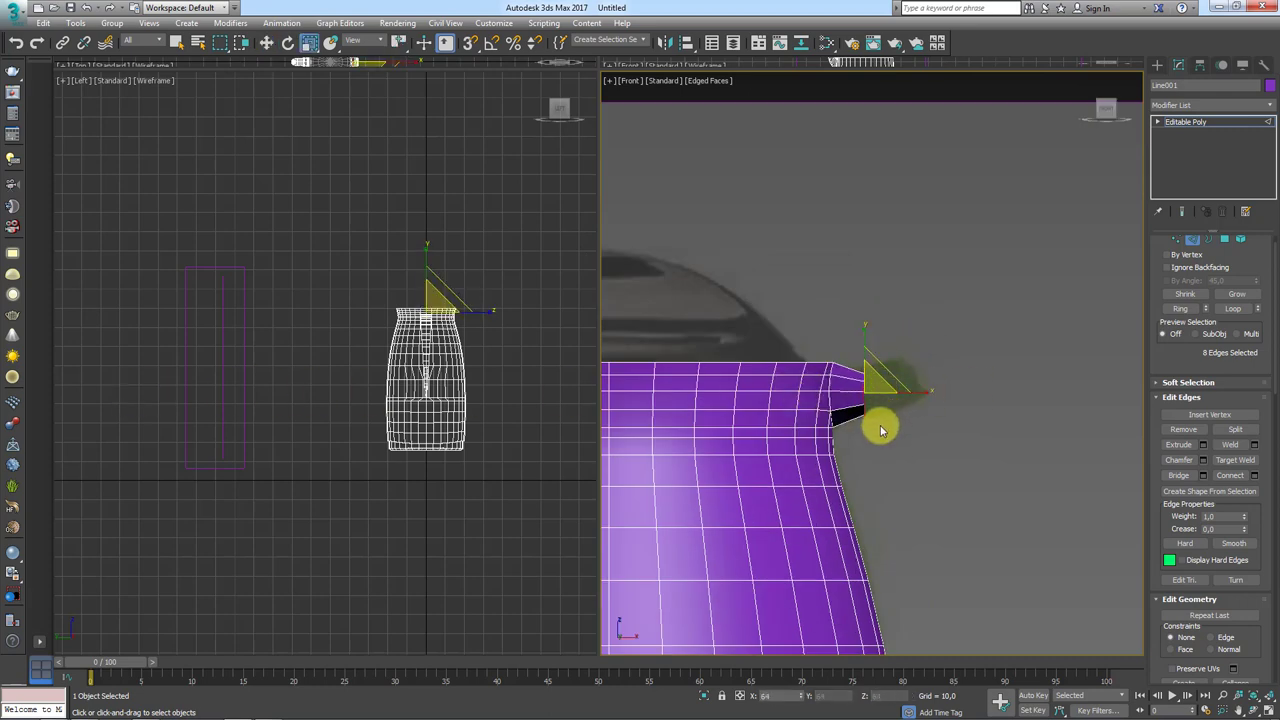
key(w)
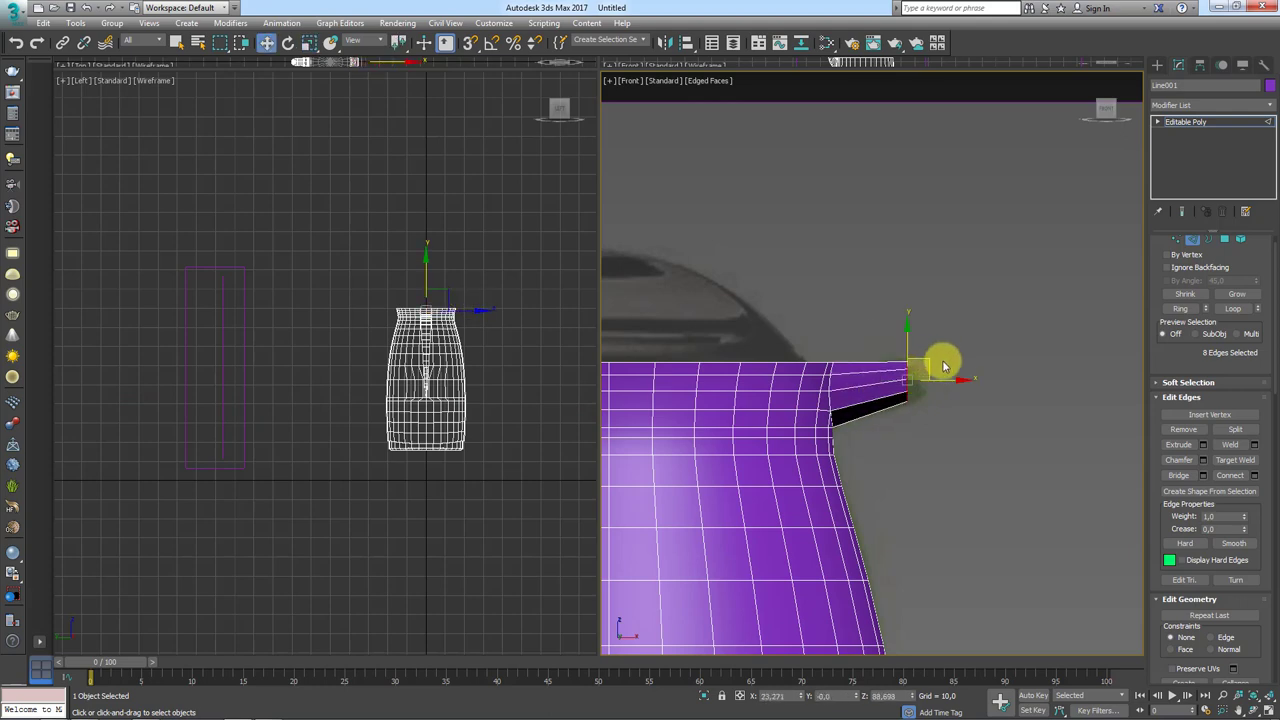
key(e)
key(w)
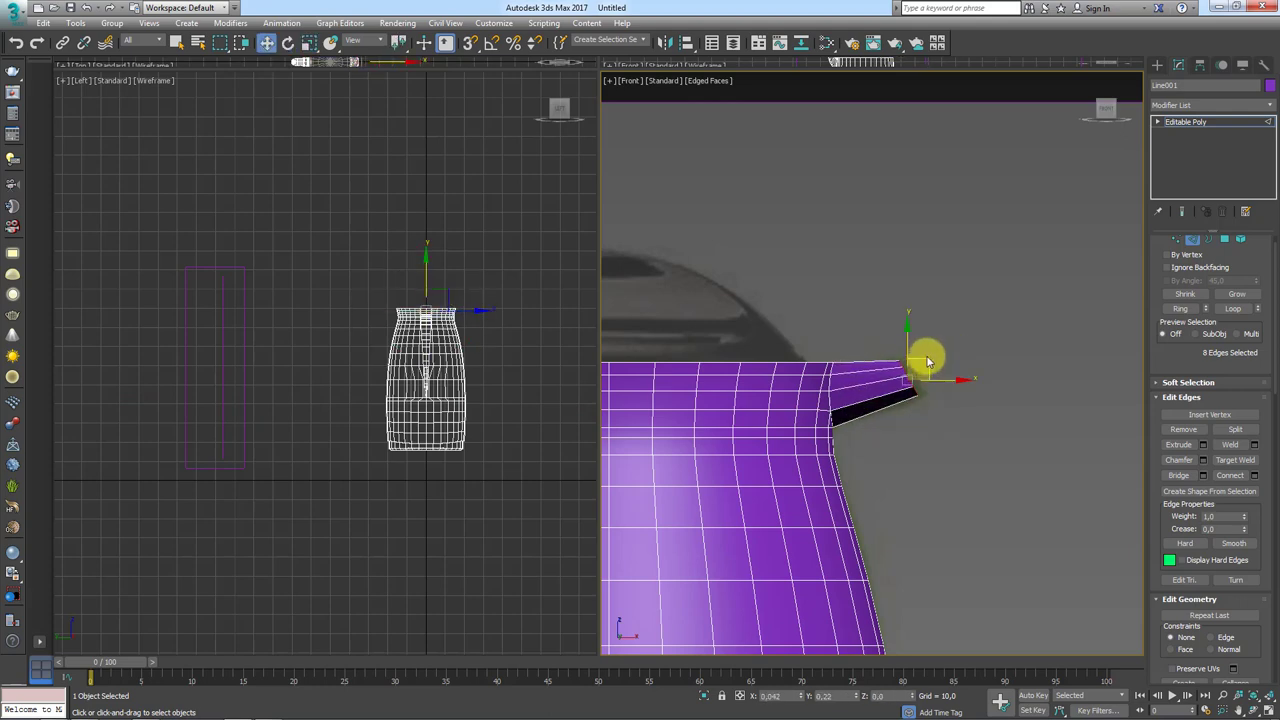
key(e)
key(r)
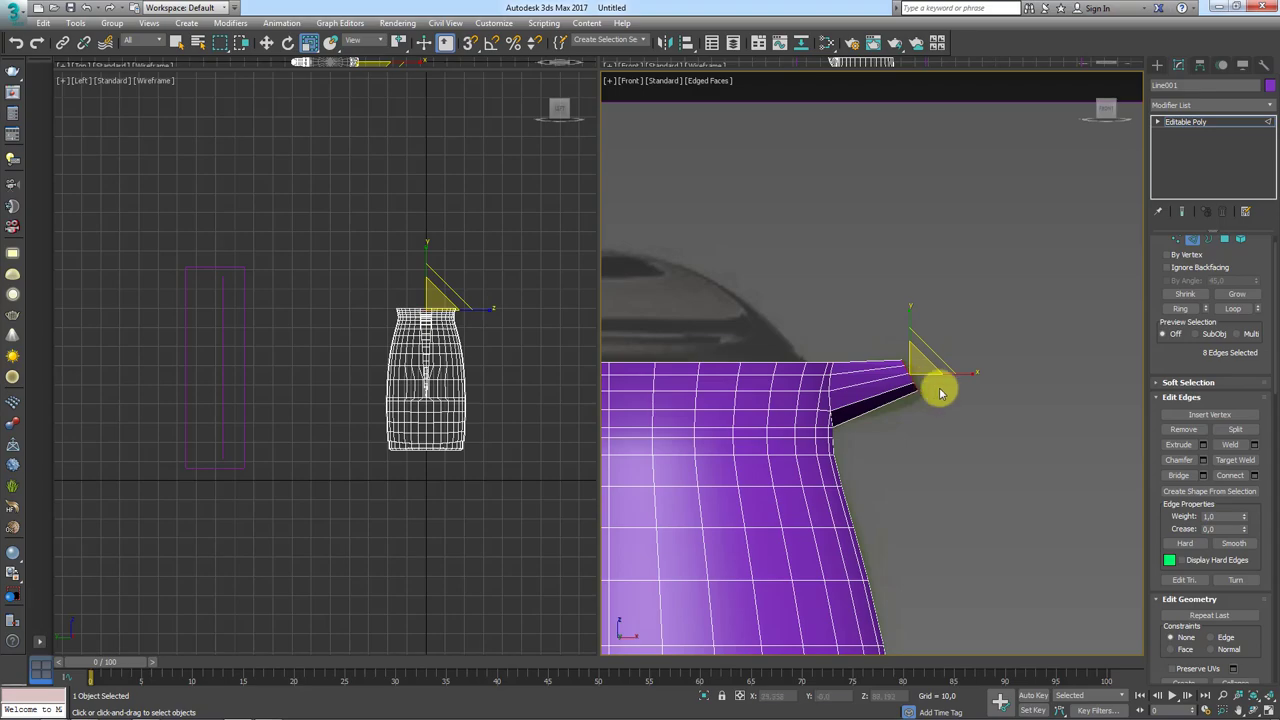
Step: Ring-select the spout edges and check the spout from the side
mouse_move(934, 382)
alt+middle_down()
mouse_move(837, 423)
mouse_move(826, 449)
alt+middle_up()
alt+middle_drag(908, 403, 1001, 356)
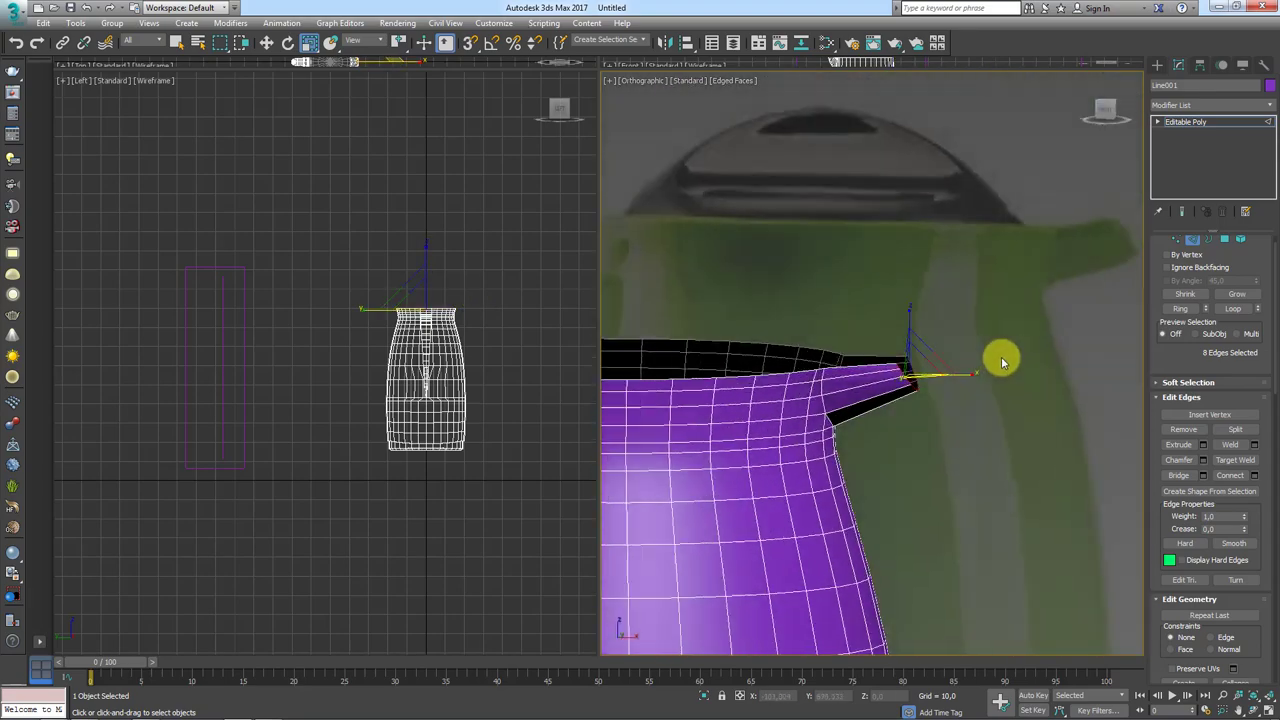
click(878, 388)
click(1181, 308)
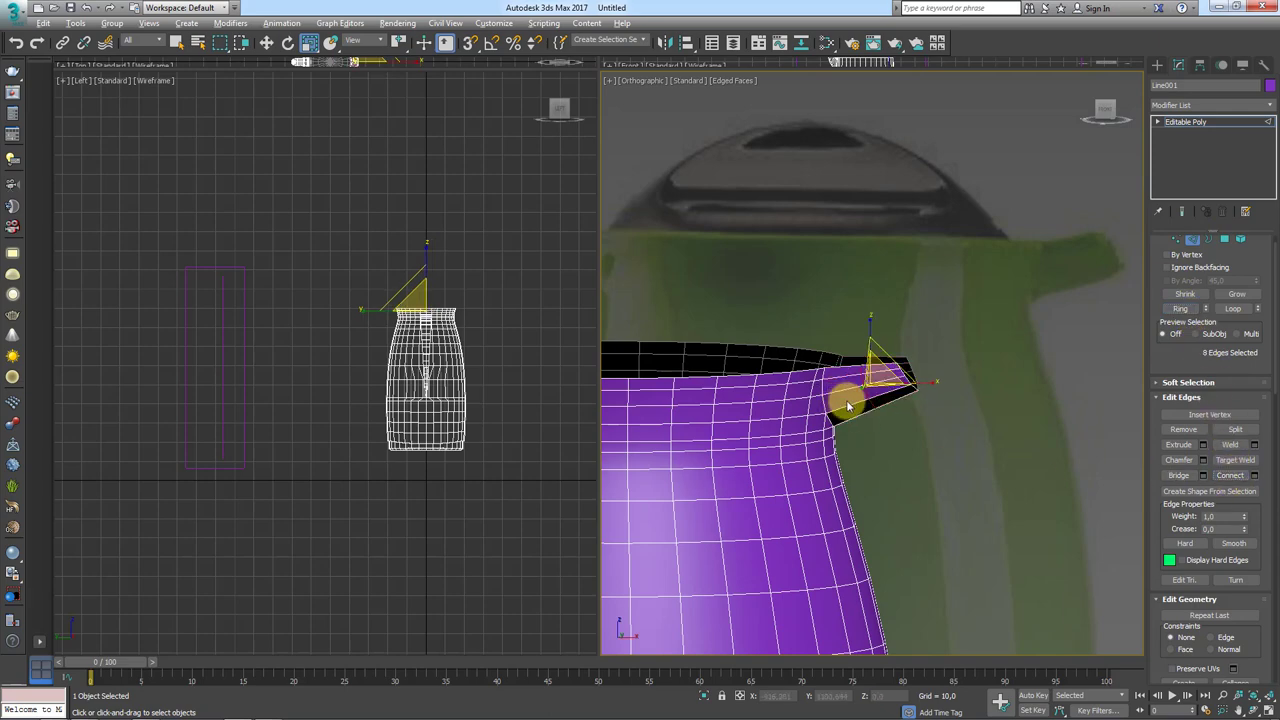
mouse_move(848, 403)
alt+middle_down()
mouse_move(894, 374)
mouse_move(897, 417)
mouse_move(890, 425)
mouse_move(860, 380)
mouse_move(855, 334)
mouse_move(826, 383)
mouse_move(791, 363)
mouse_move(846, 403)
mouse_move(835, 415)
mouse_move(791, 388)
alt+middle_up()
drag(775, 383, 887, 412)
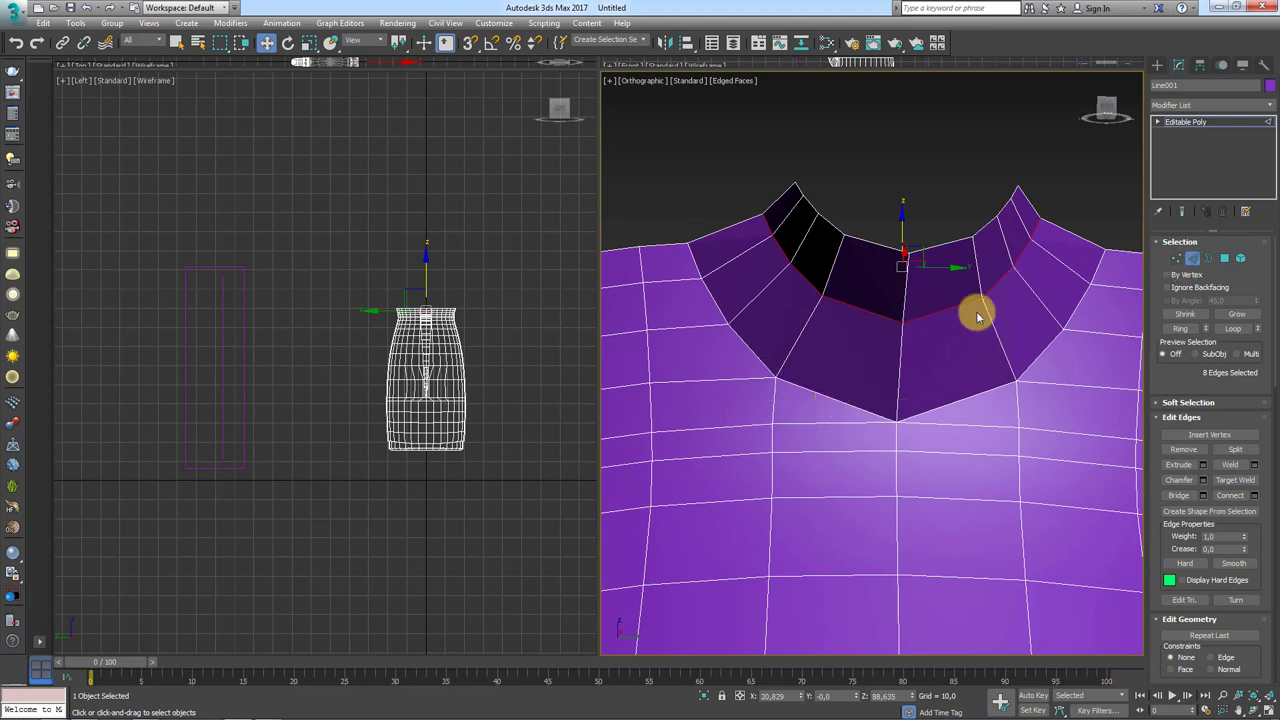
Step: Ring-select the V notch edges and nudge them down in Z
click(850, 403)
ctrl+click(960, 400)
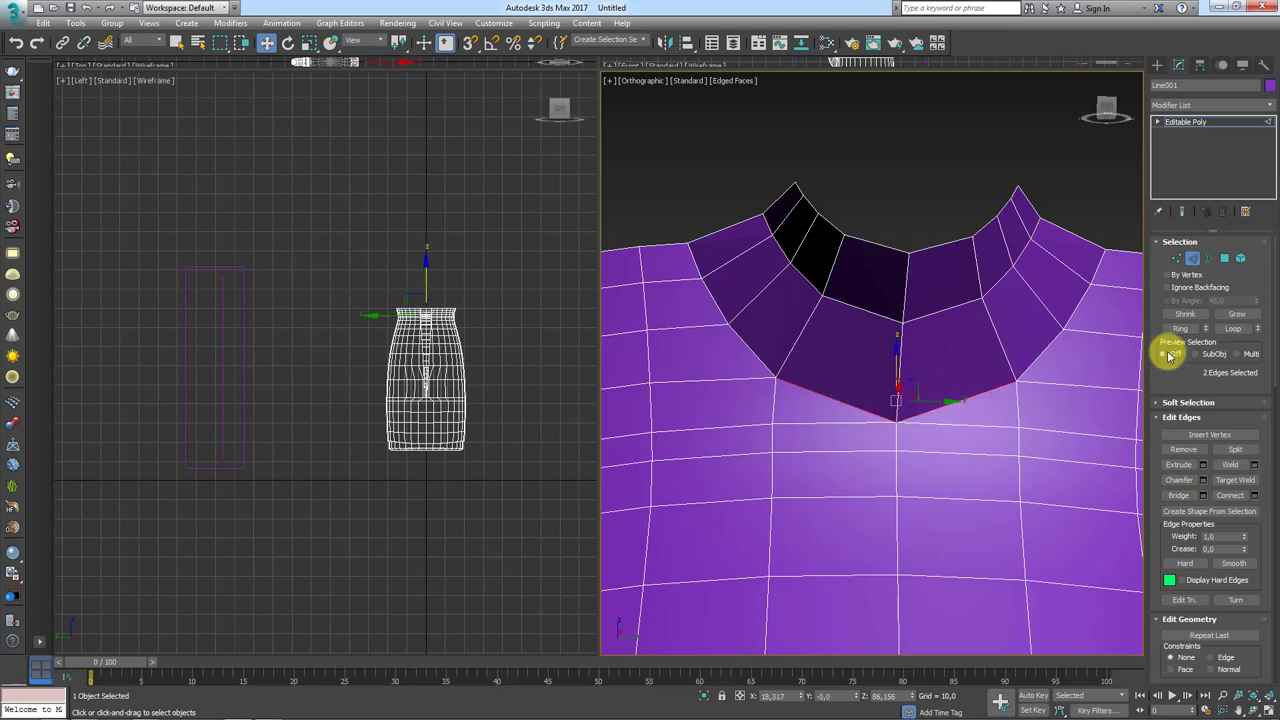
click(1179, 332)
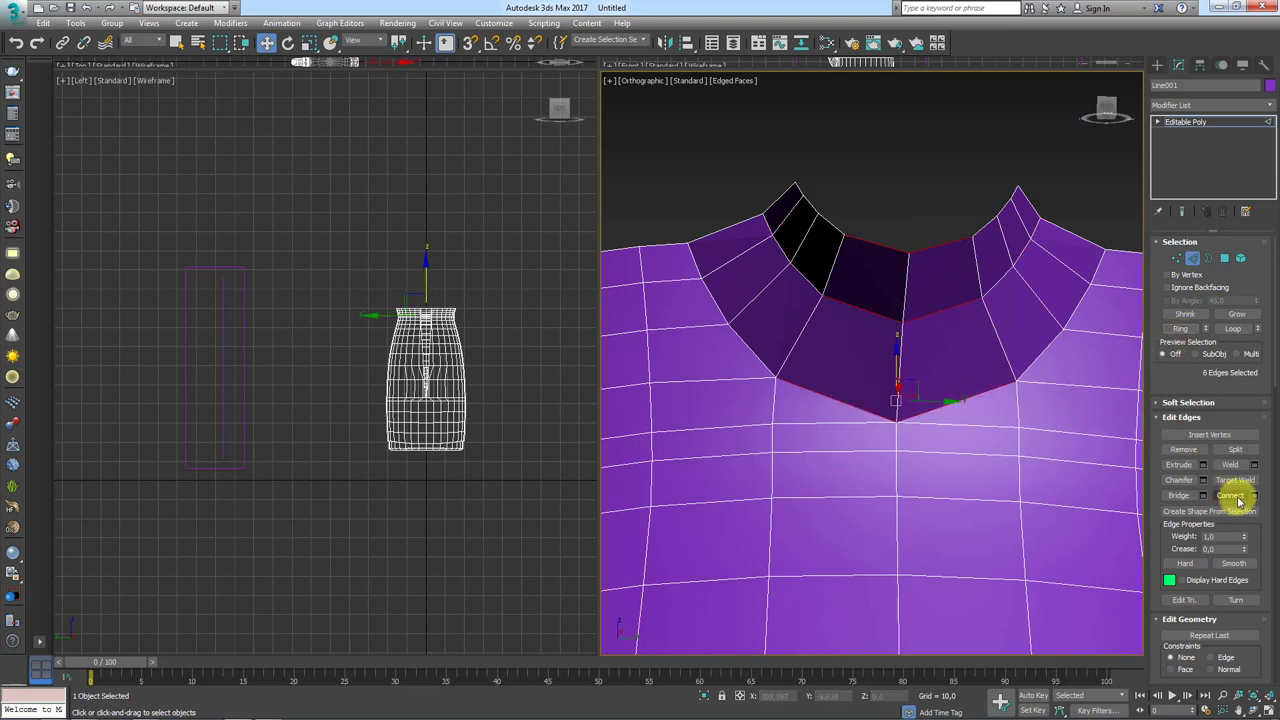
alt+middle_drag(951, 374, 886, 294)
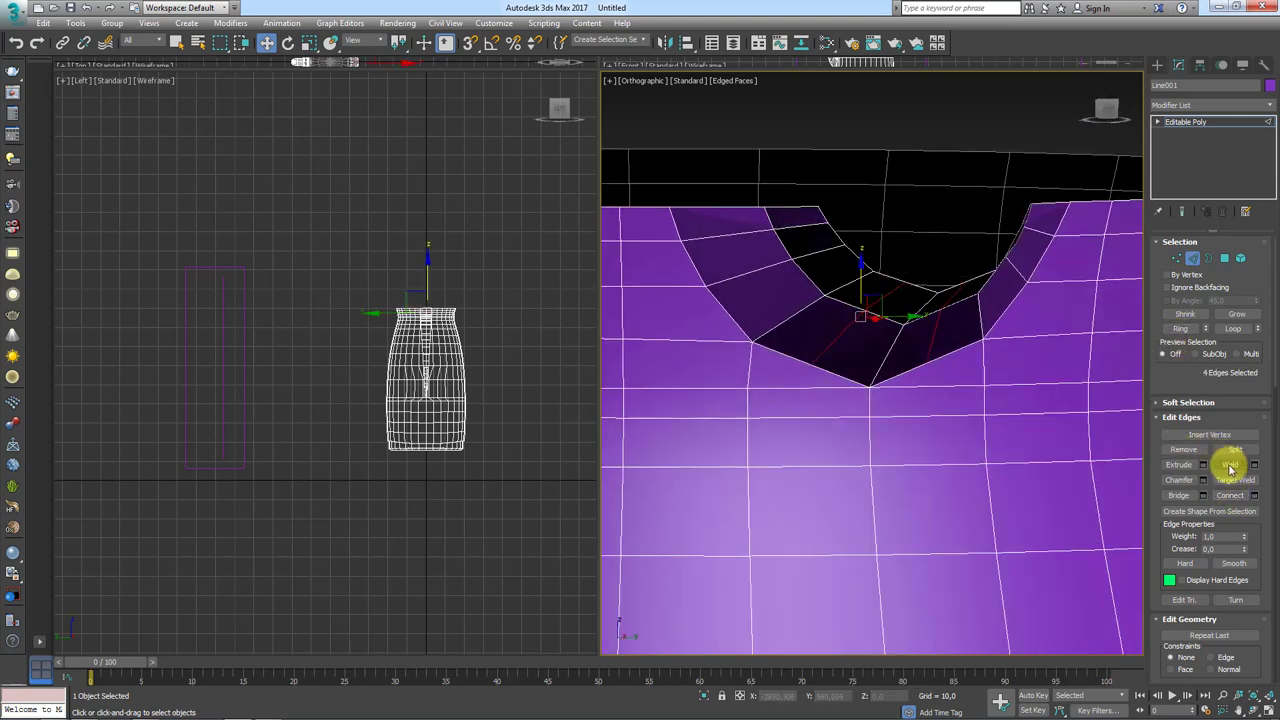
scroll(1245, 480, down, 3)
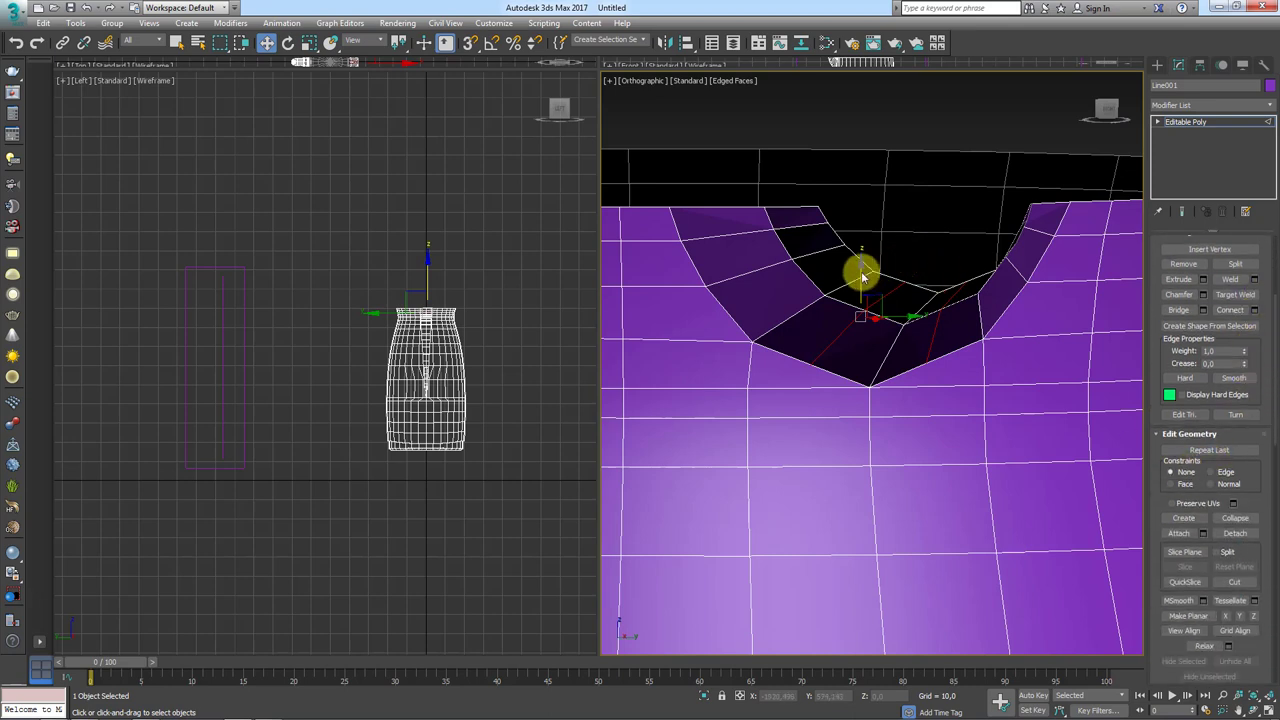
drag(861, 280, 861, 281)
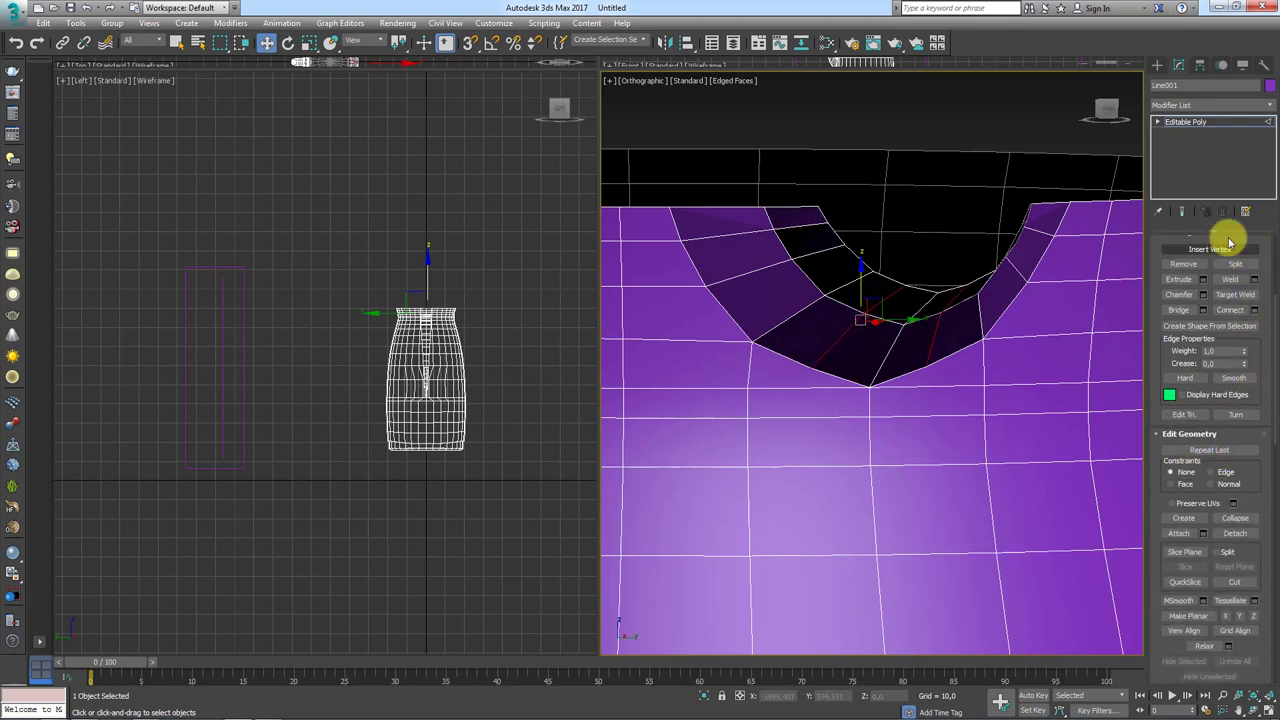
Step: Pull the vertex at the bottom of the notch slightly lower
click(1157, 121)
click(1182, 133)
click(811, 367)
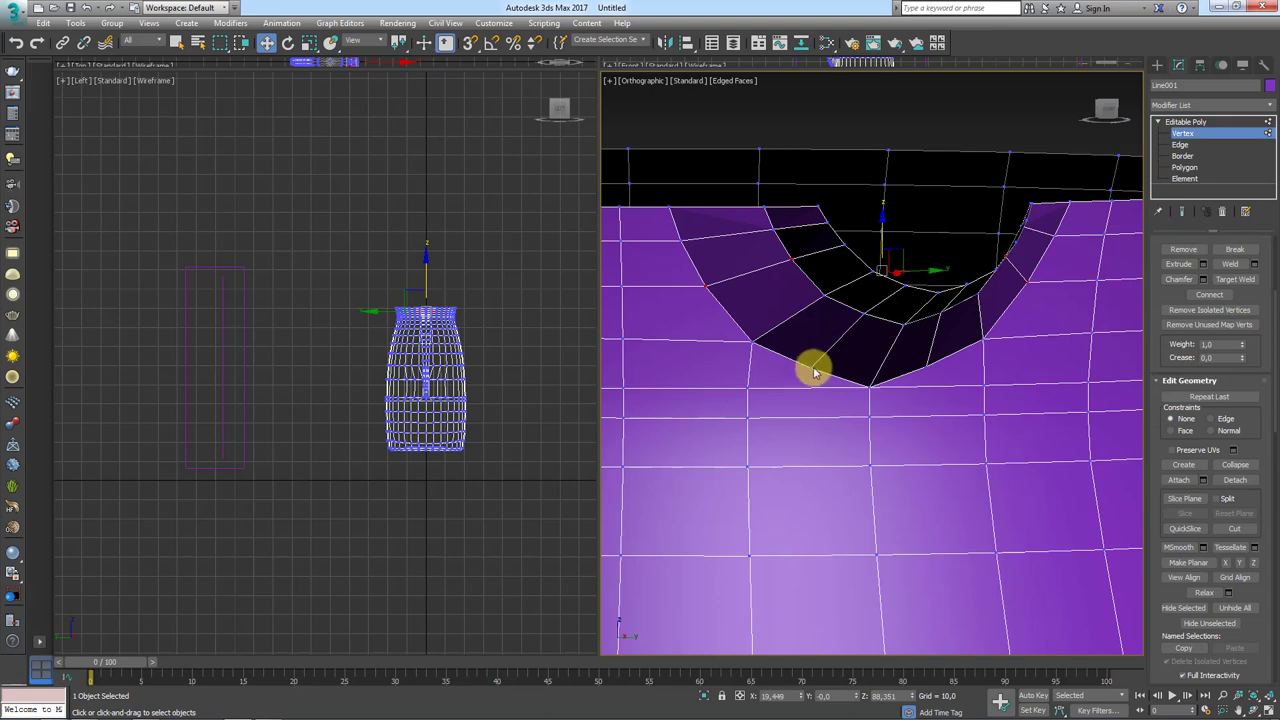
mouse_move(928, 372)
alt+middle_down()
mouse_move(920, 357)
mouse_move(880, 360)
mouse_move(971, 351)
mouse_move(912, 374)
alt+middle_up()
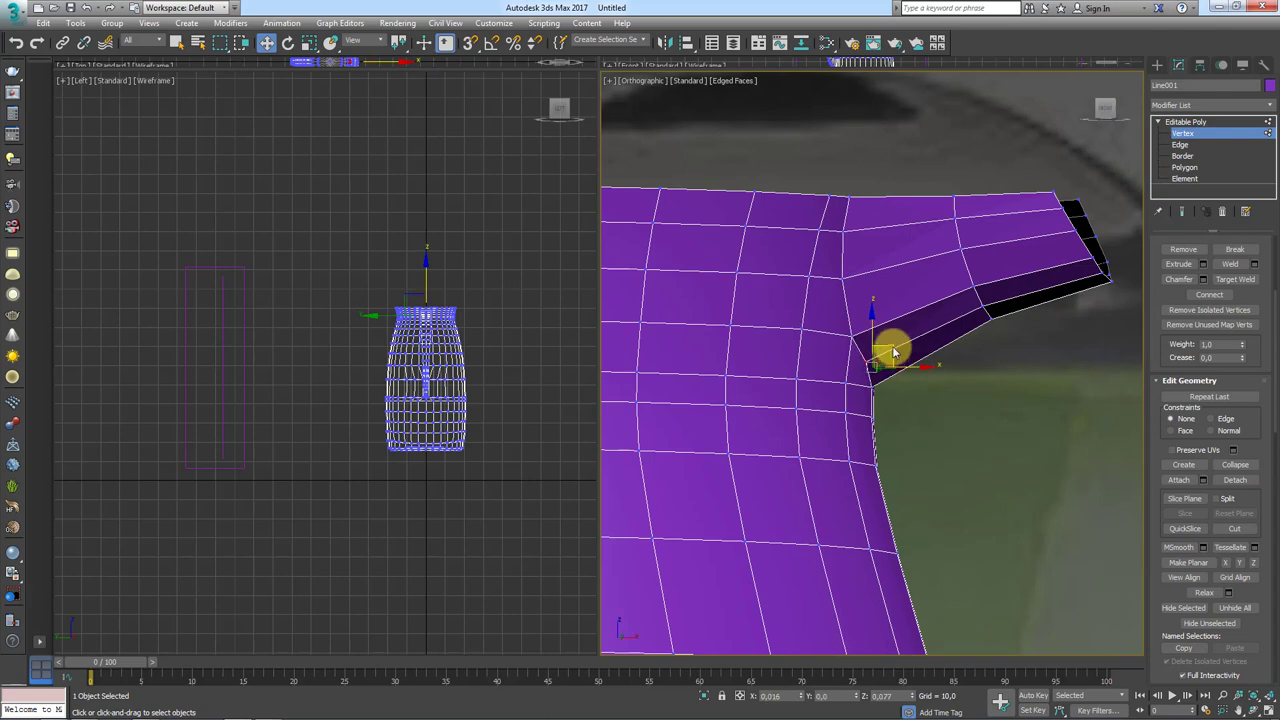
mouse_move(893, 357)
alt+middle_down()
mouse_move(886, 380)
mouse_move(809, 377)
mouse_move(823, 366)
mouse_move(872, 397)
alt+middle_up()
drag(873, 390, 876, 366)
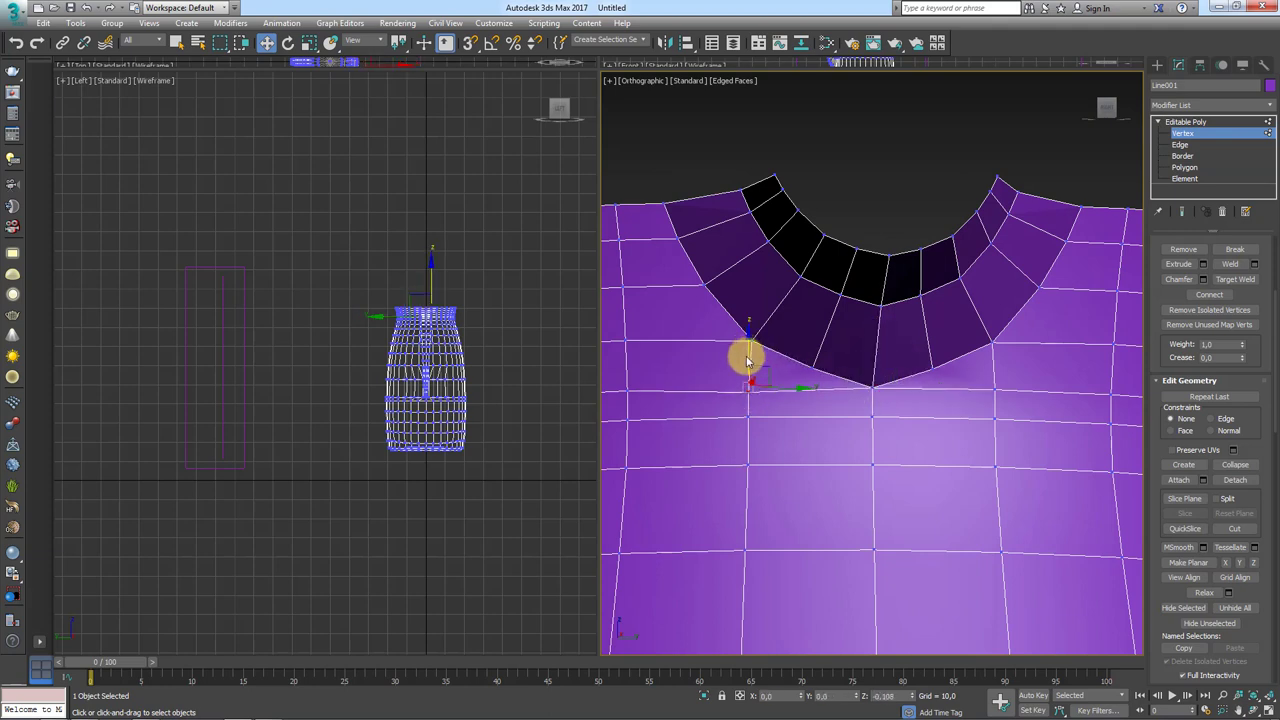
drag(747, 360, 748, 361)
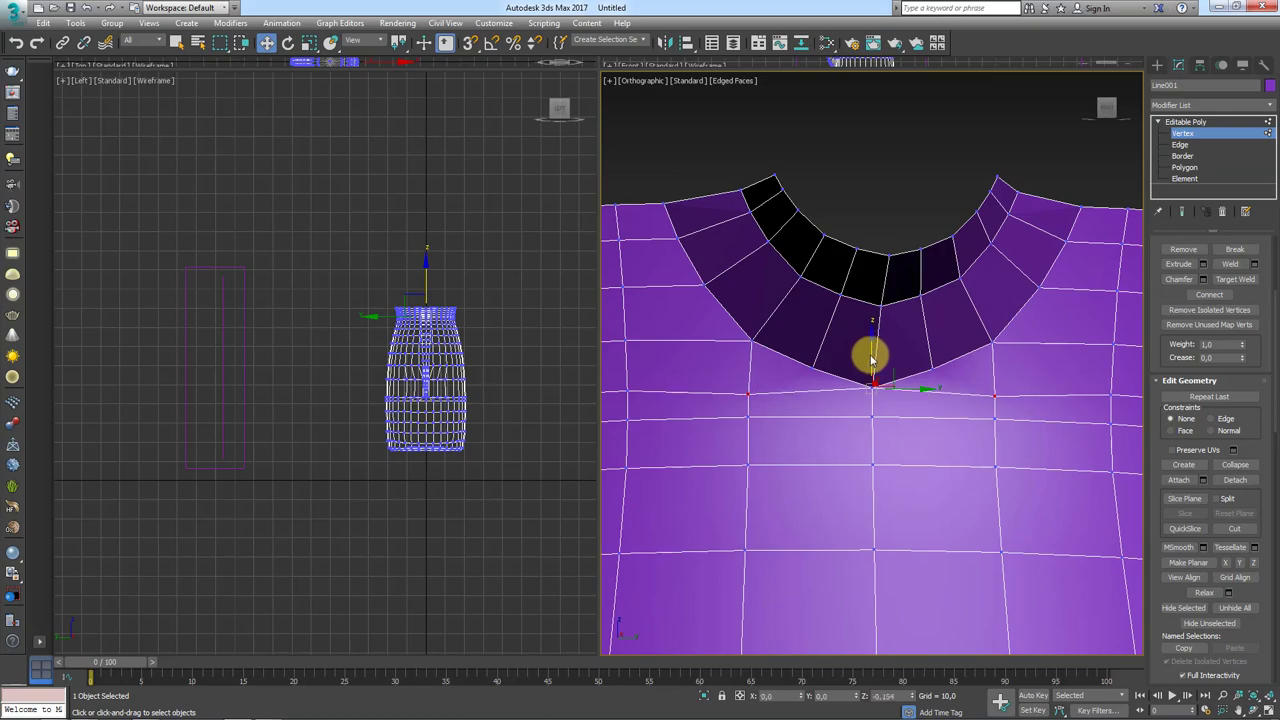
click(1180, 133)
Step: Unhide All to bring the dome-shaped lid back on top of the jug
scroll(831, 206, down, 5)
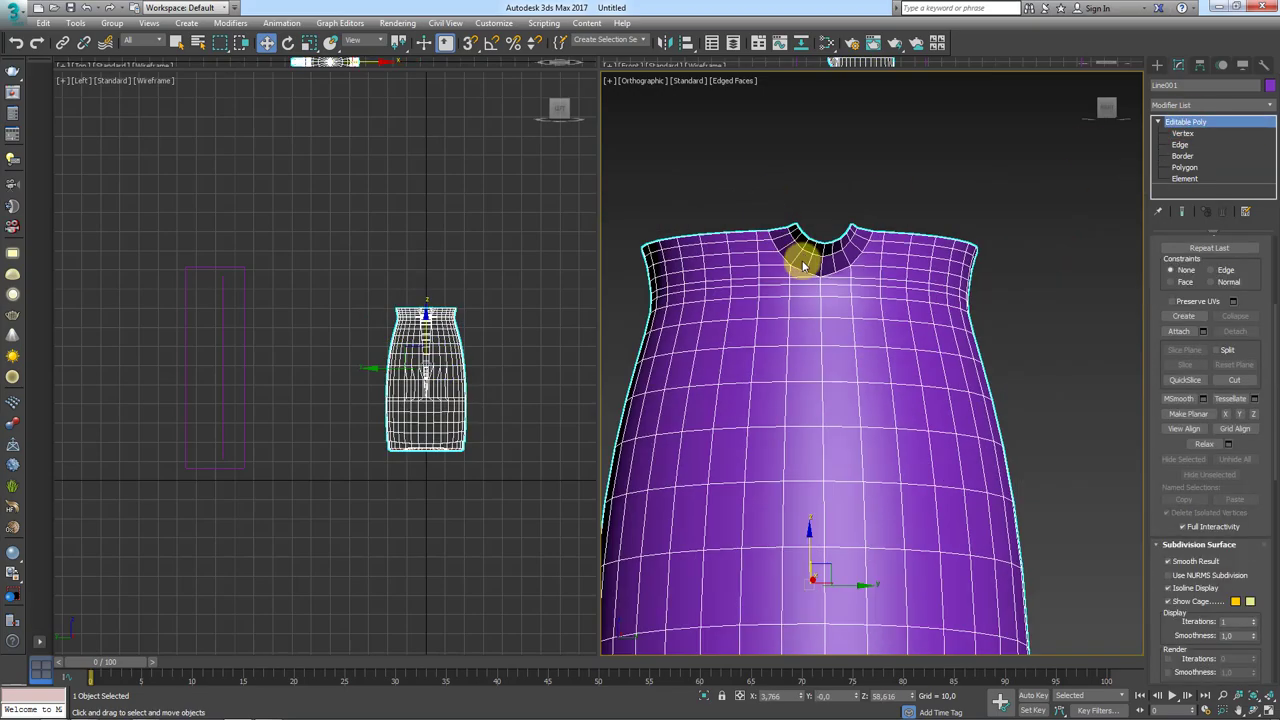
mouse_move(808, 257)
alt+middle_down()
mouse_move(925, 324)
mouse_move(996, 402)
mouse_move(891, 286)
alt+middle_up()
scroll(852, 358, down, 3)
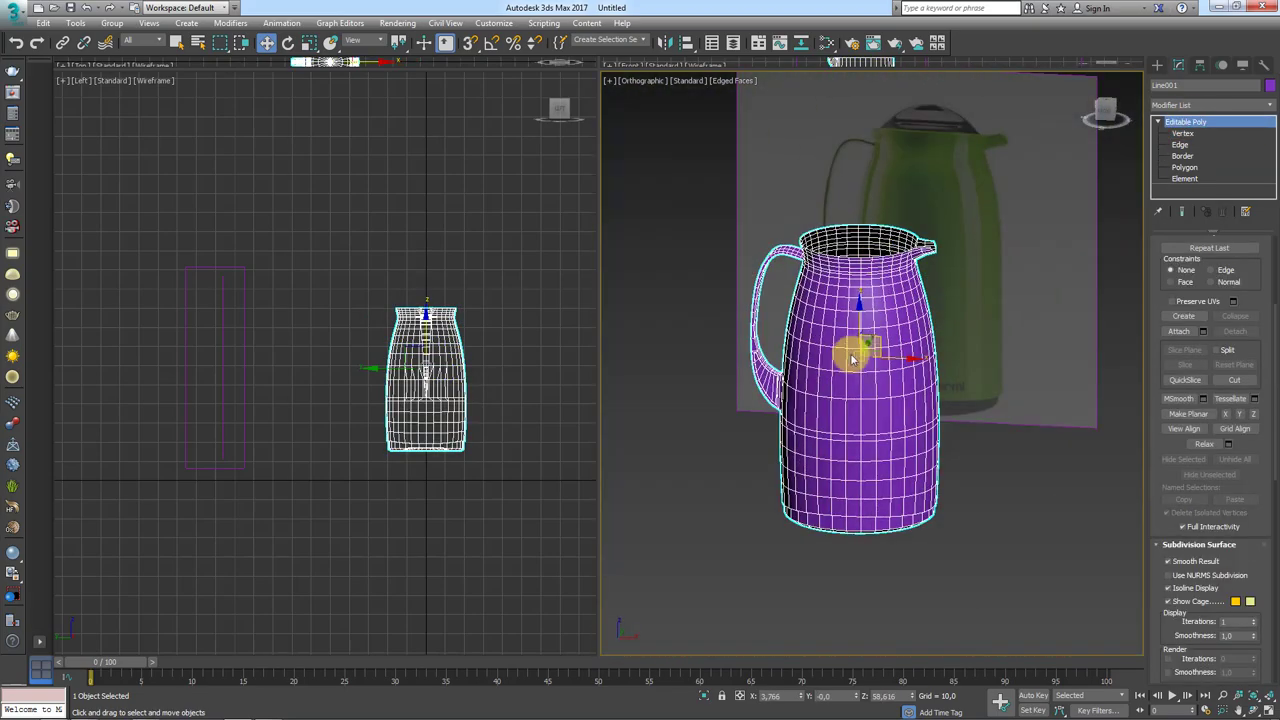
alt+middle_drag(888, 336, 926, 232)
mouse_move(992, 200)
alt+middle_down()
mouse_move(914, 320)
mouse_move(898, 412)
alt+middle_up()
right_click(912, 428)
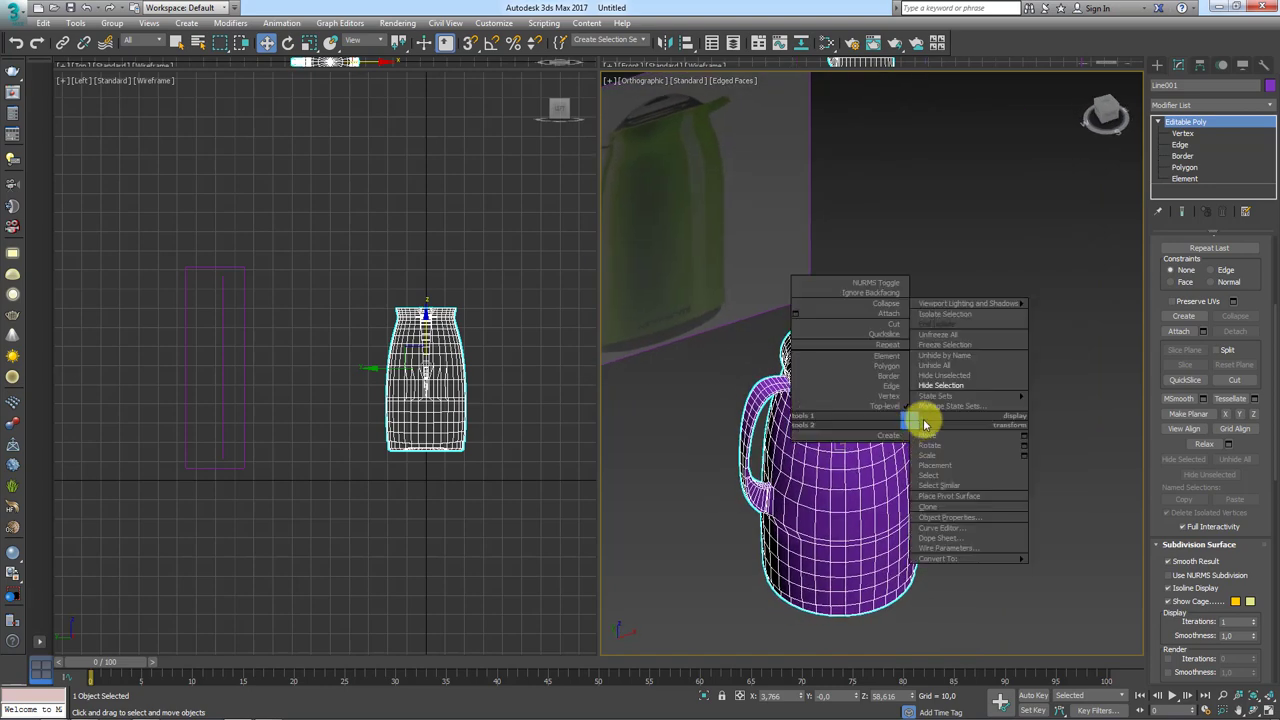
click(938, 362)
Step: Select the lid Object001 and change its object colour to red
click(883, 370)
scroll(900, 355, up, 5)
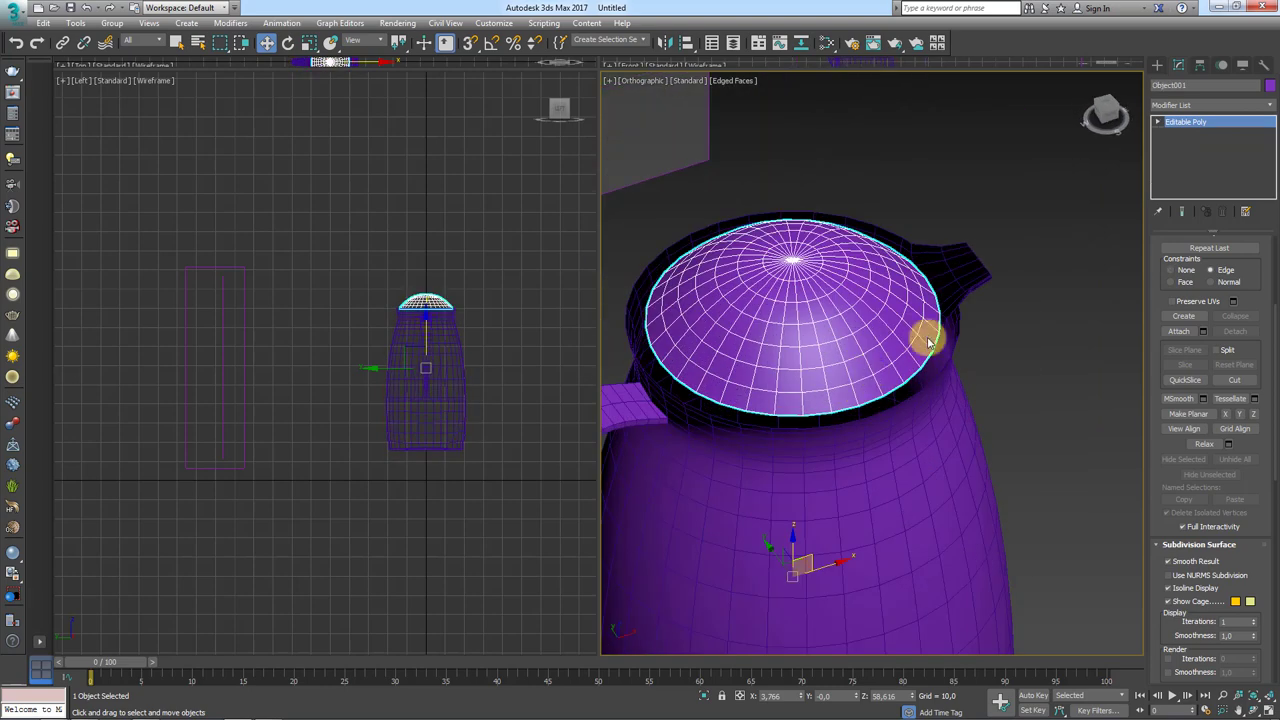
click(1158, 122)
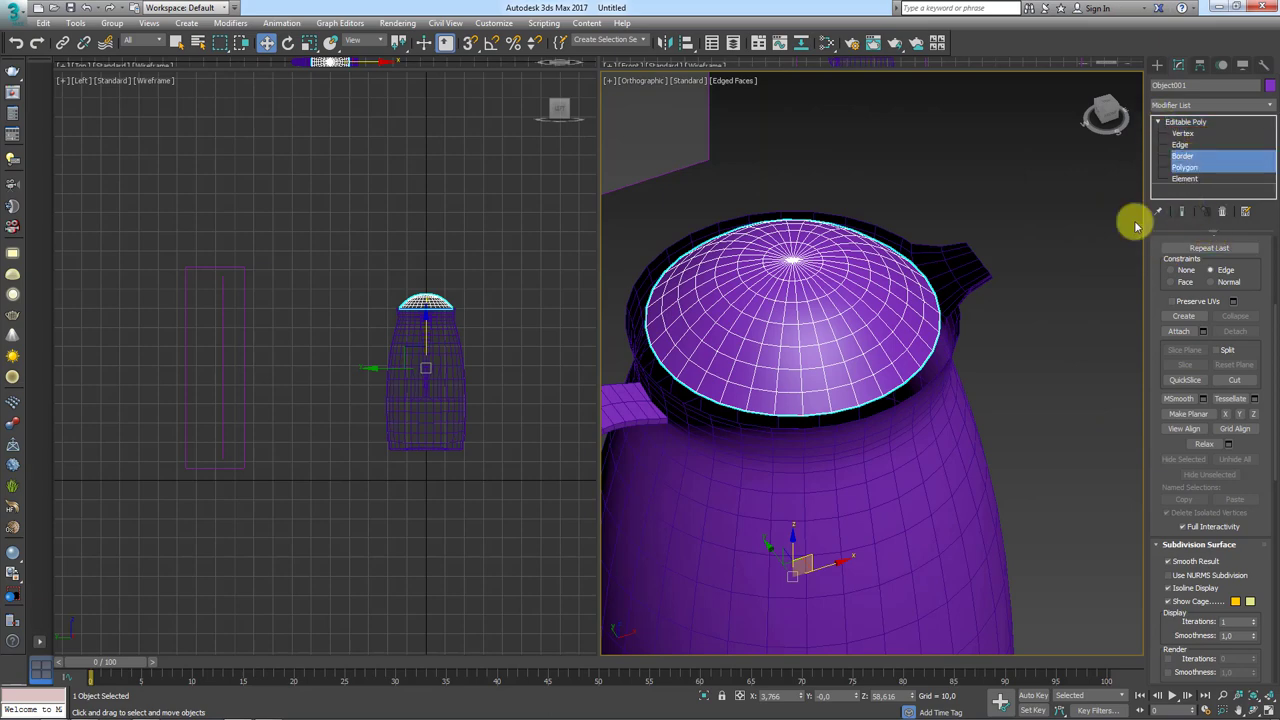
ctrl+click(880, 320)
click(898, 302)
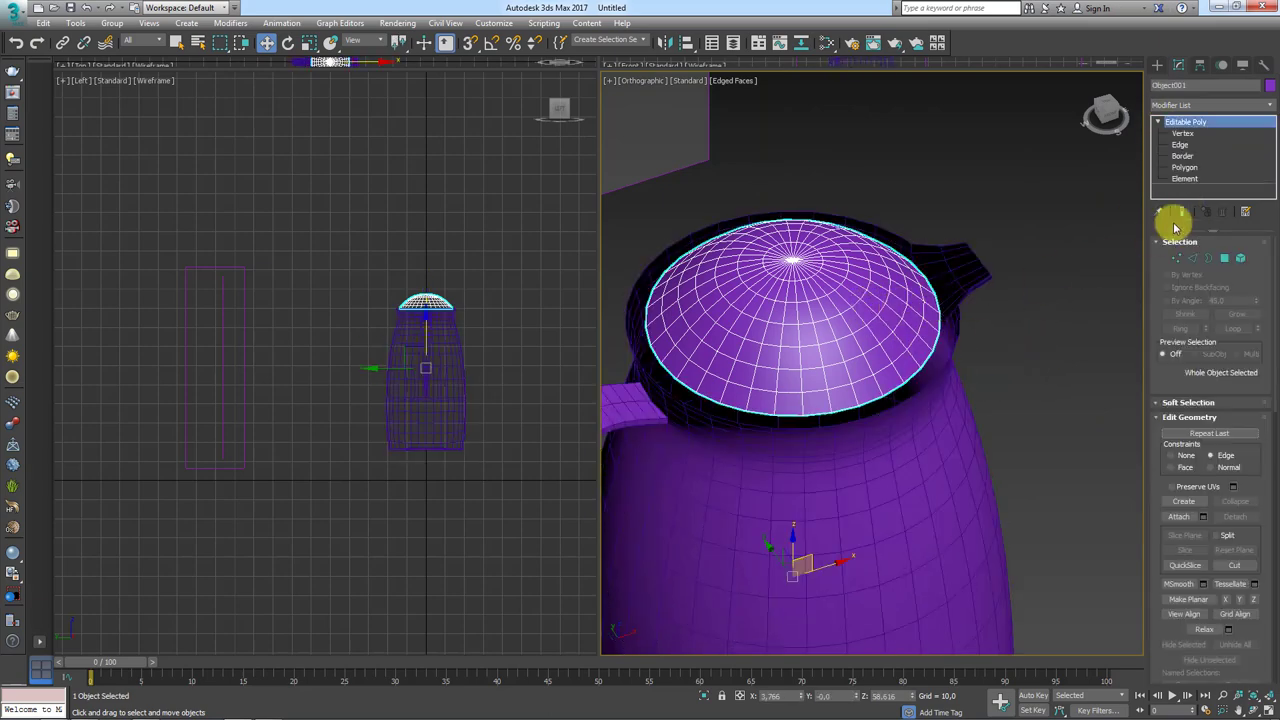
click(1270, 85)
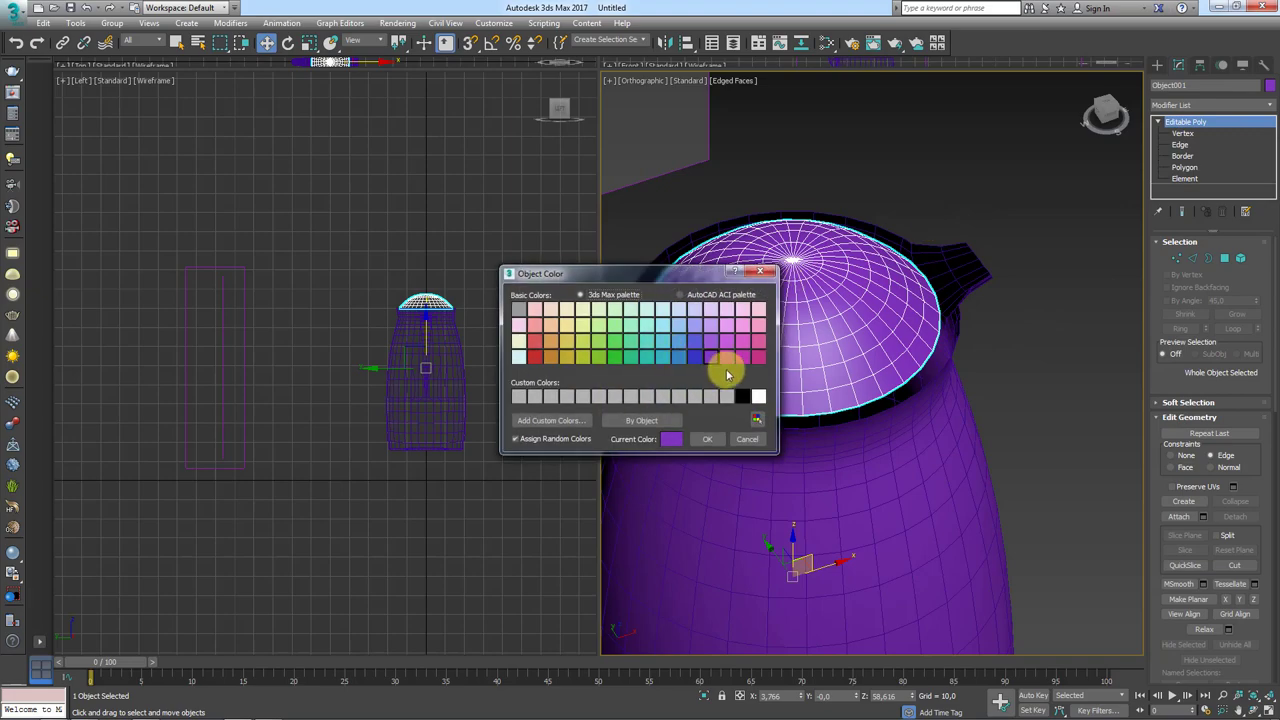
click(536, 360)
click(707, 439)
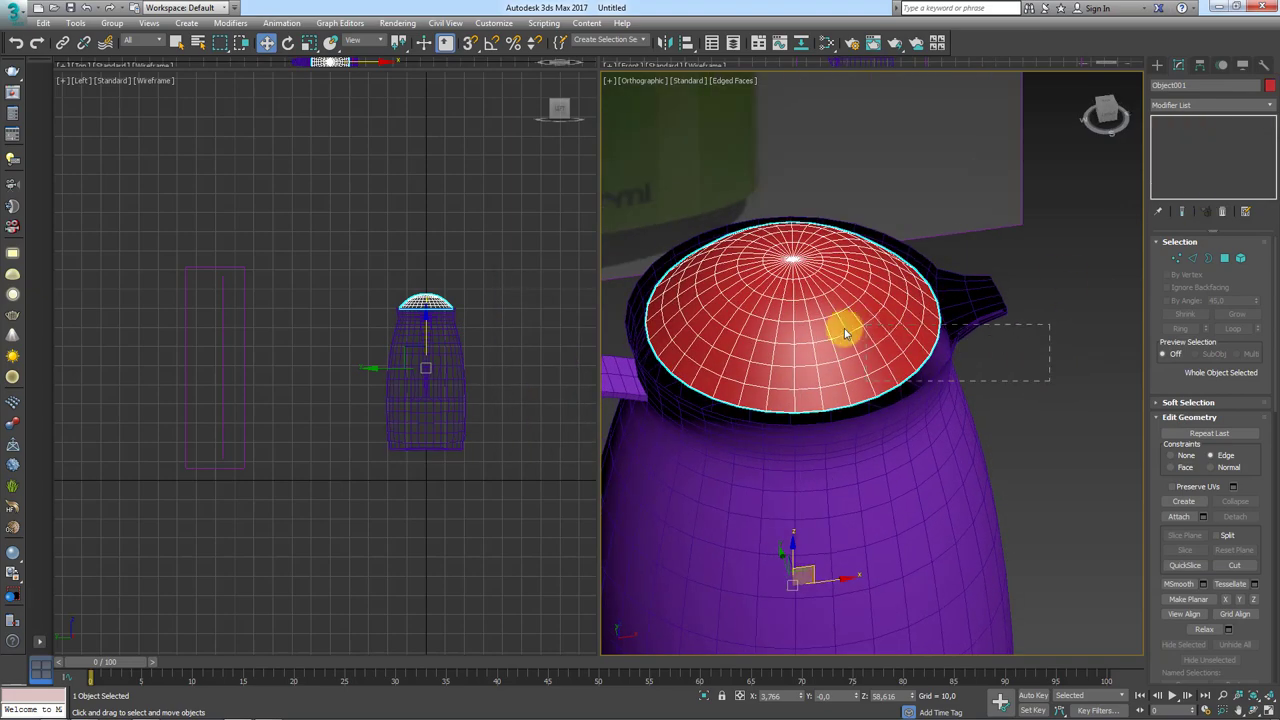
mouse_move(844, 328)
alt+middle_down()
mouse_move(895, 374)
mouse_move(975, 285)
alt+middle_up()
Step: Select the lid's open border and scale it up so the rim spreads wider over the jug
click(1184, 157)
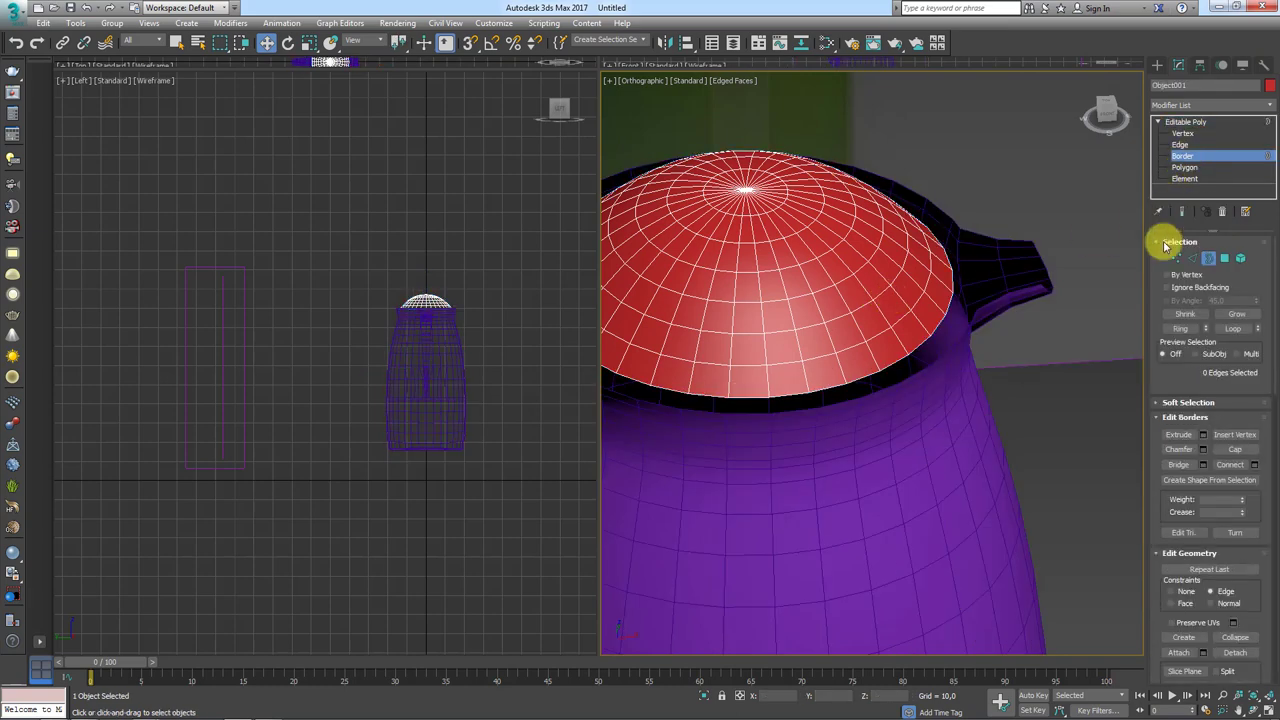
drag(893, 293, 893, 293)
scroll(909, 314, down, 2)
alt+middle_drag(909, 314, 846, 329)
scroll(787, 318, up, 2)
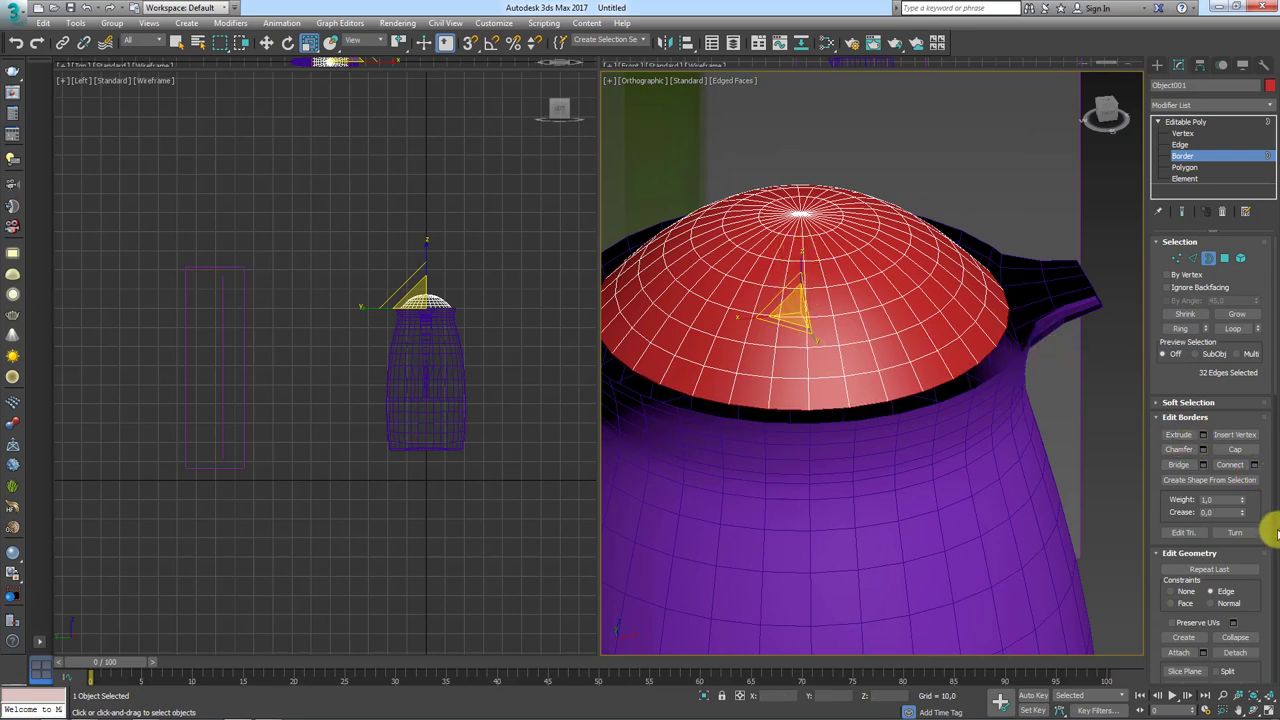
scroll(1251, 484, down, 1)
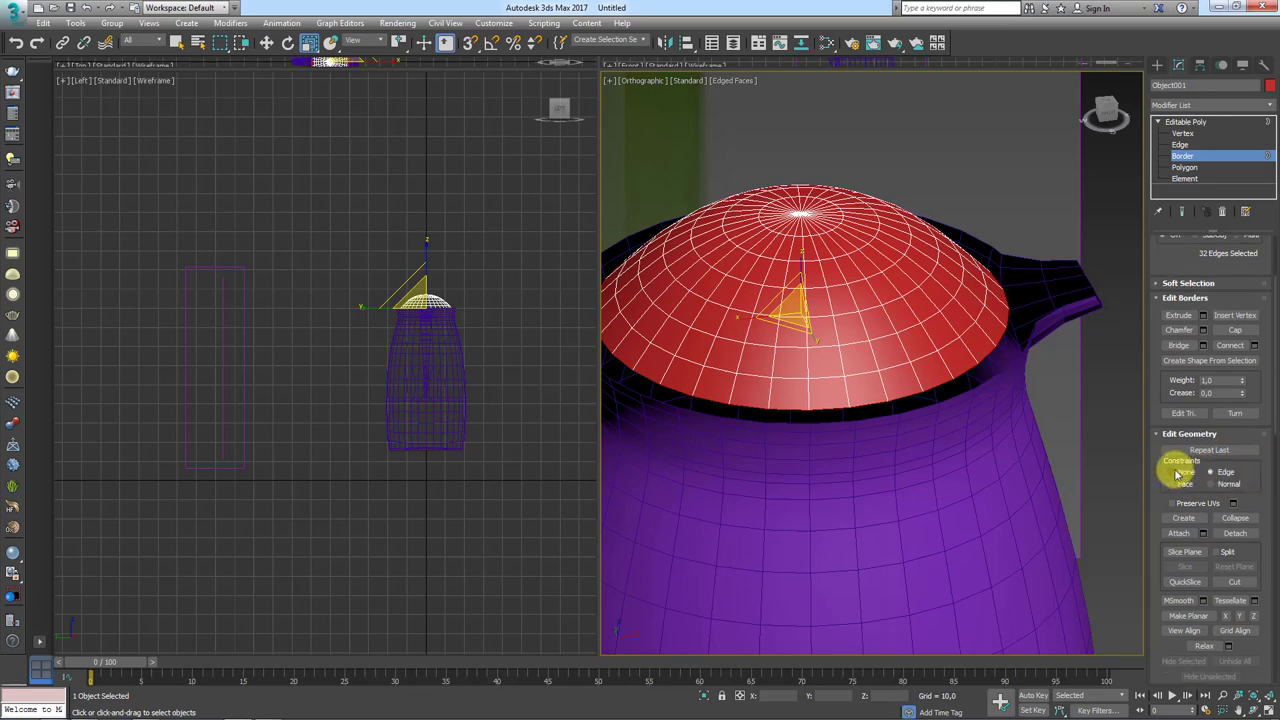
alt+middle_drag(983, 397, 836, 300)
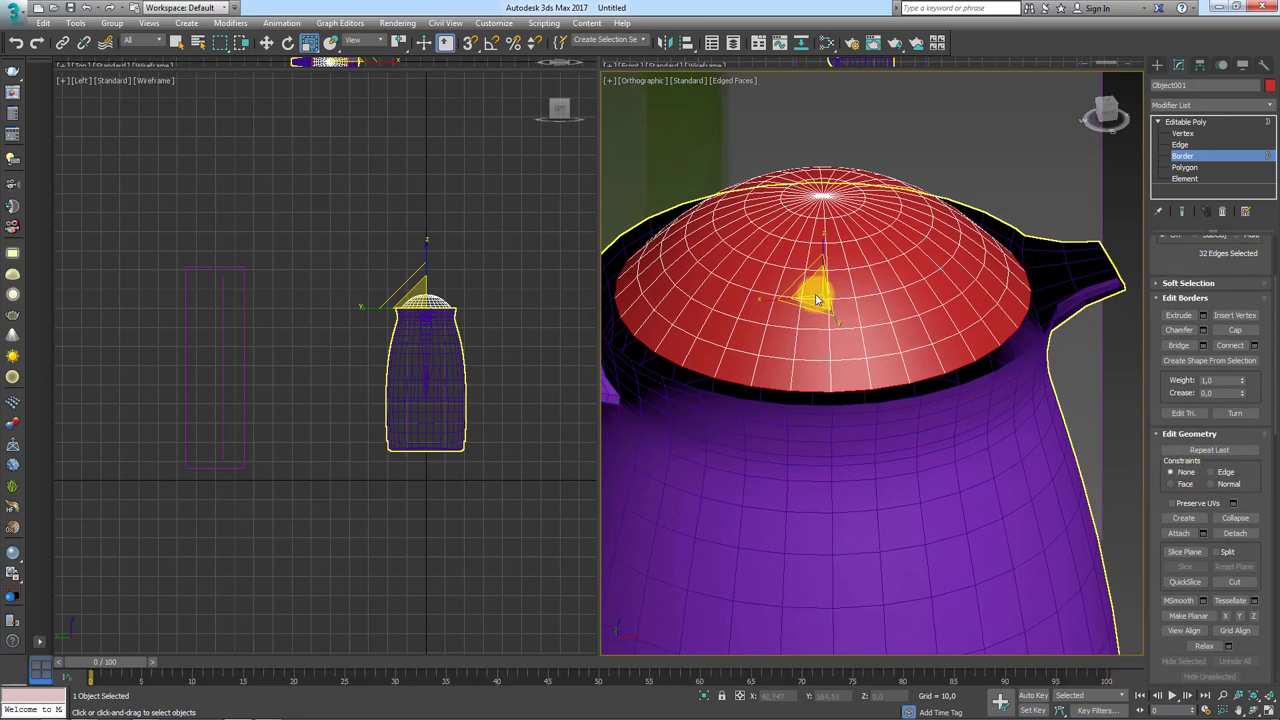
mouse_move(816, 298)
mouse_down()
mouse_move(816, 266)
mouse_move(824, 320)
mouse_up()
key(w)
Step: Scale the lid's rim down slightly and zoom out to view the whole jug against its reference
key(r)
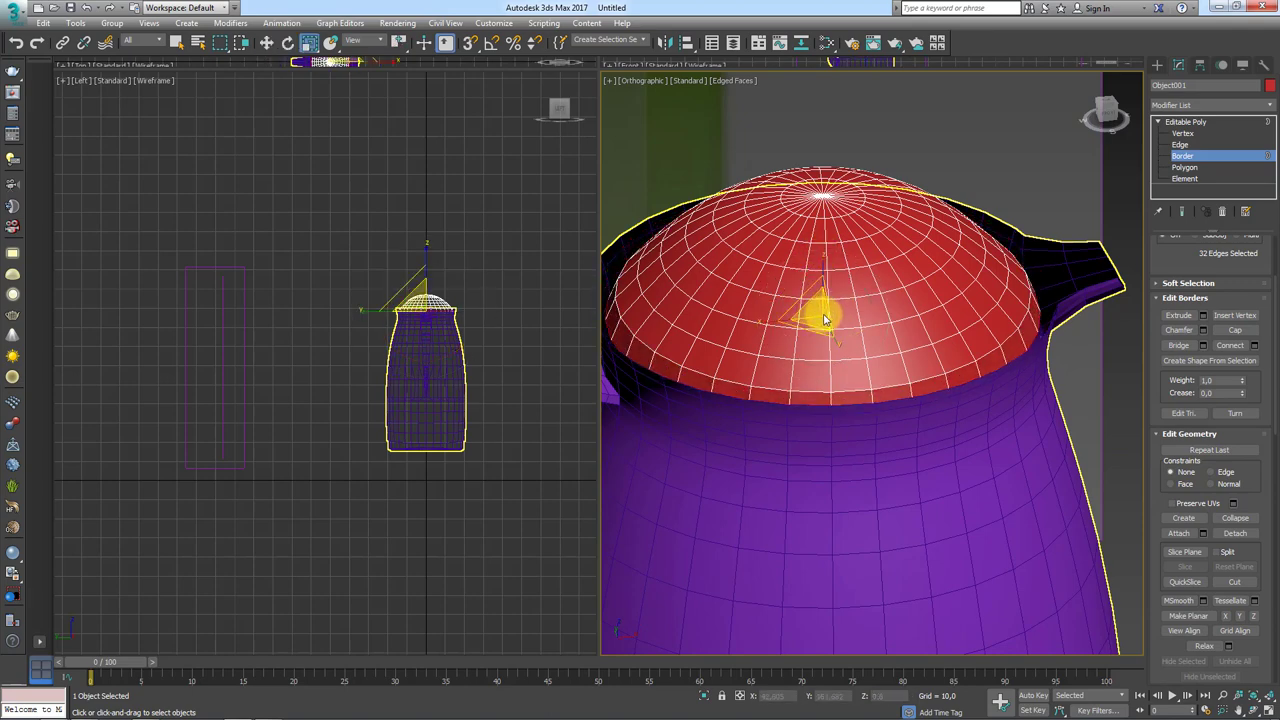
scroll(935, 320, down, 5)
scroll(943, 353, up, 2)
scroll(800, 345, up, 3)
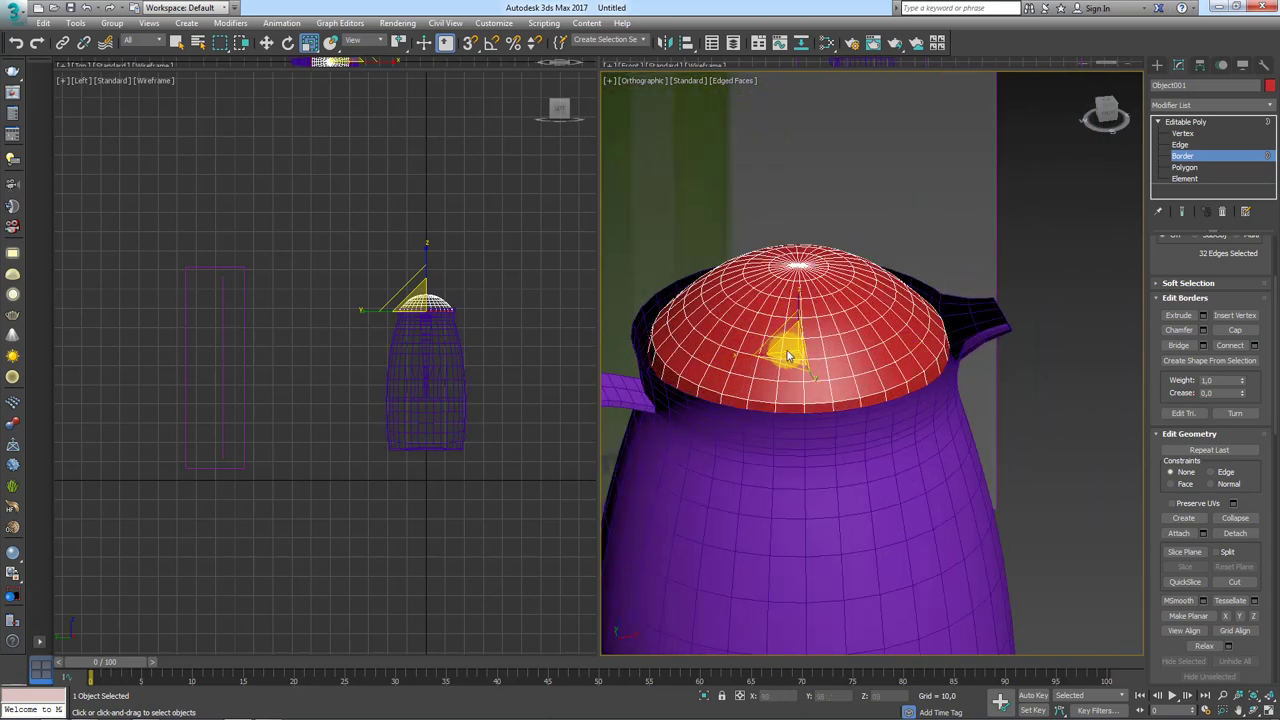
scroll(800, 345, down, 3)
alt+middle_drag(1005, 340, 1024, 437)
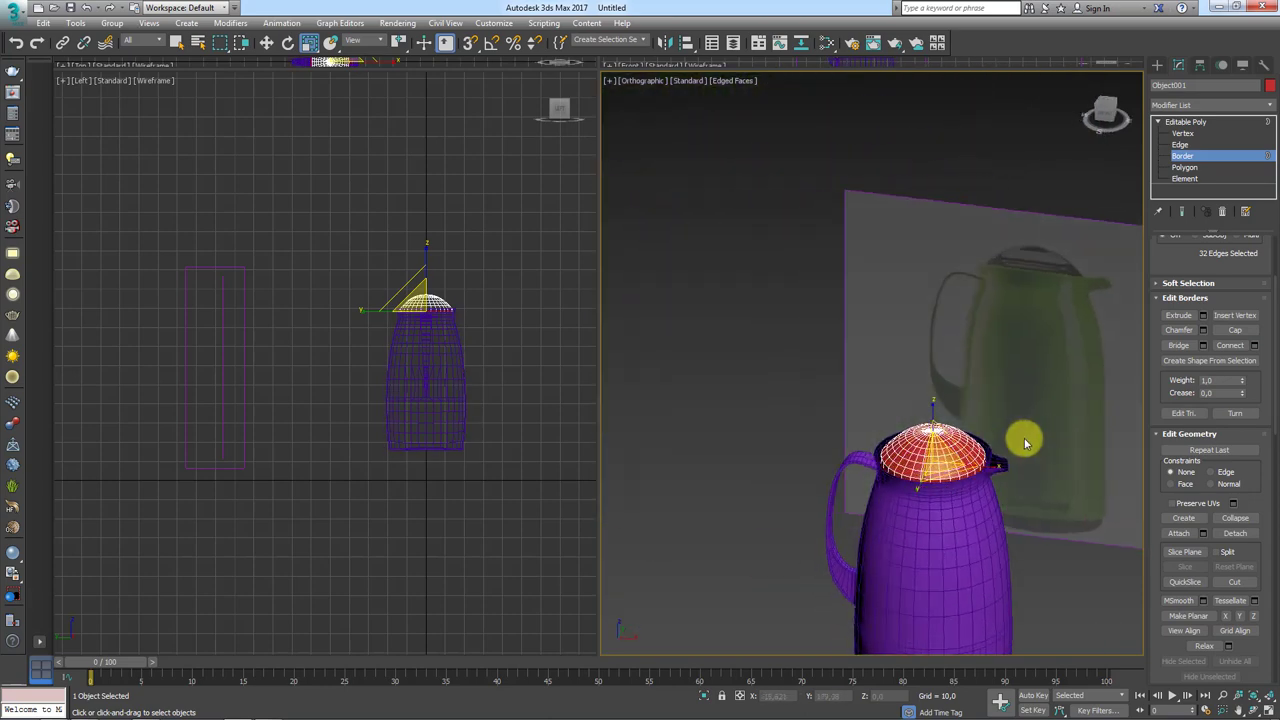
scroll(905, 383, down, 3)
mouse_move(905, 383)
alt+middle_down()
mouse_move(957, 408)
mouse_move(951, 240)
alt+middle_up()
scroll(932, 340, up, 5)
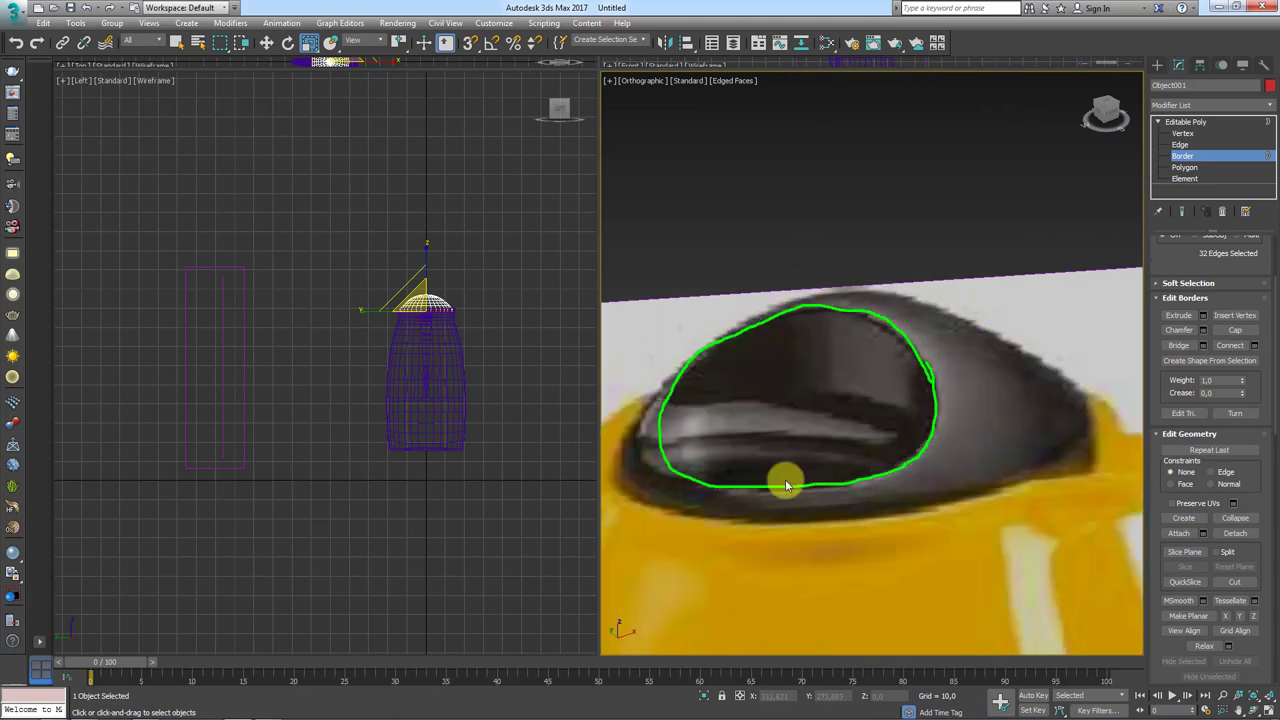
Step: Bring up the Standard Primitives object types in the Create panel
scroll(716, 416, down, 2)
scroll(820, 414, down, 5)
alt+middle_drag(958, 377, 916, 418)
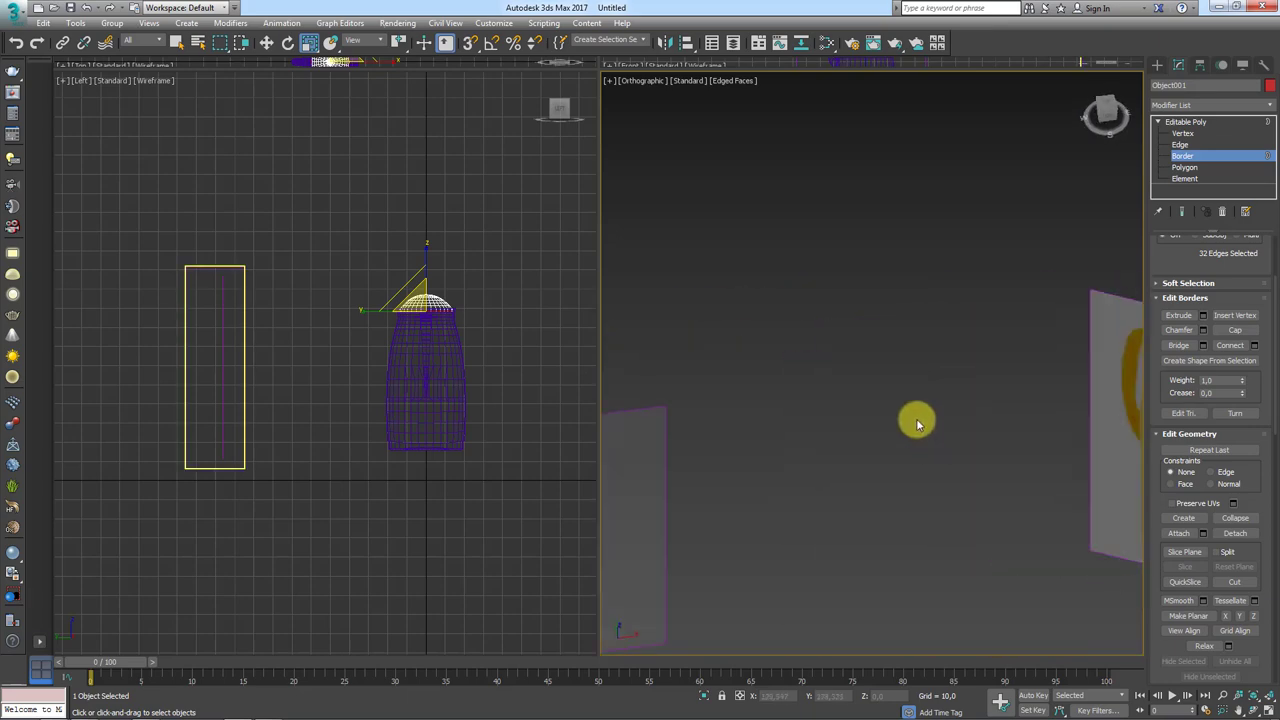
scroll(910, 480, down, 3)
mouse_move(902, 533)
alt+middle_down()
mouse_move(971, 337)
mouse_move(1000, 300)
alt+middle_up()
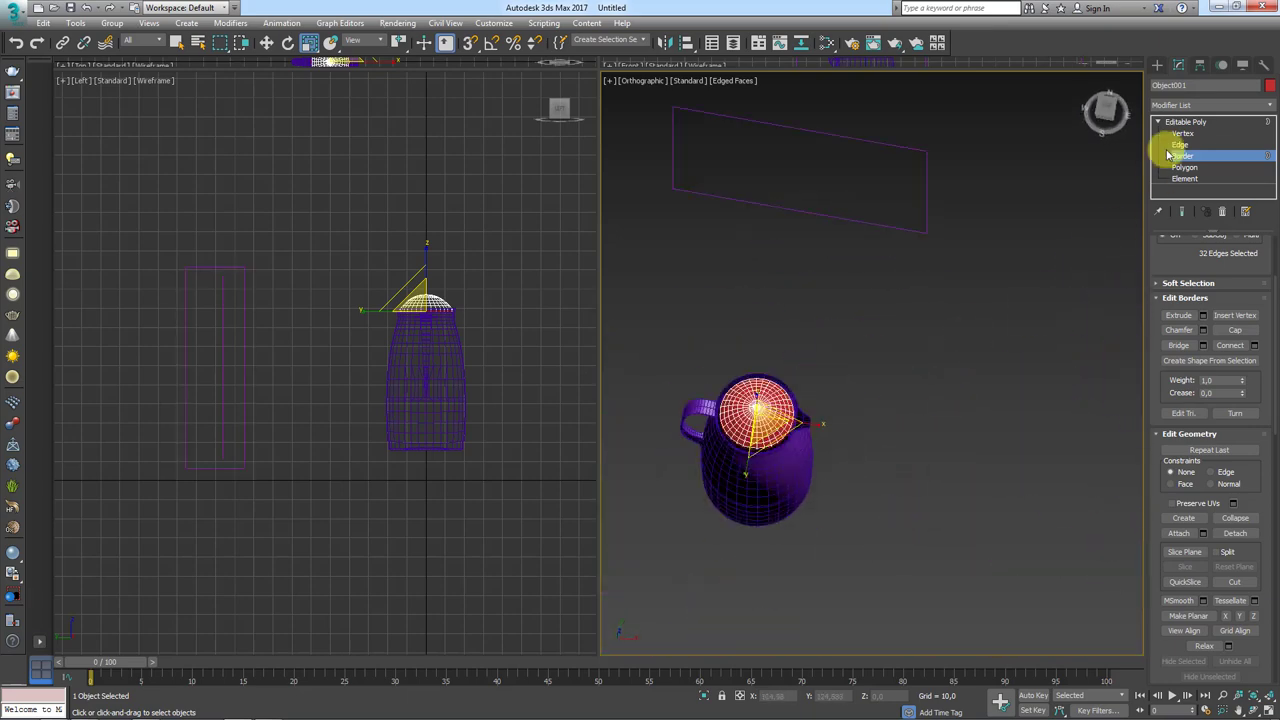
click(1158, 64)
click(1158, 84)
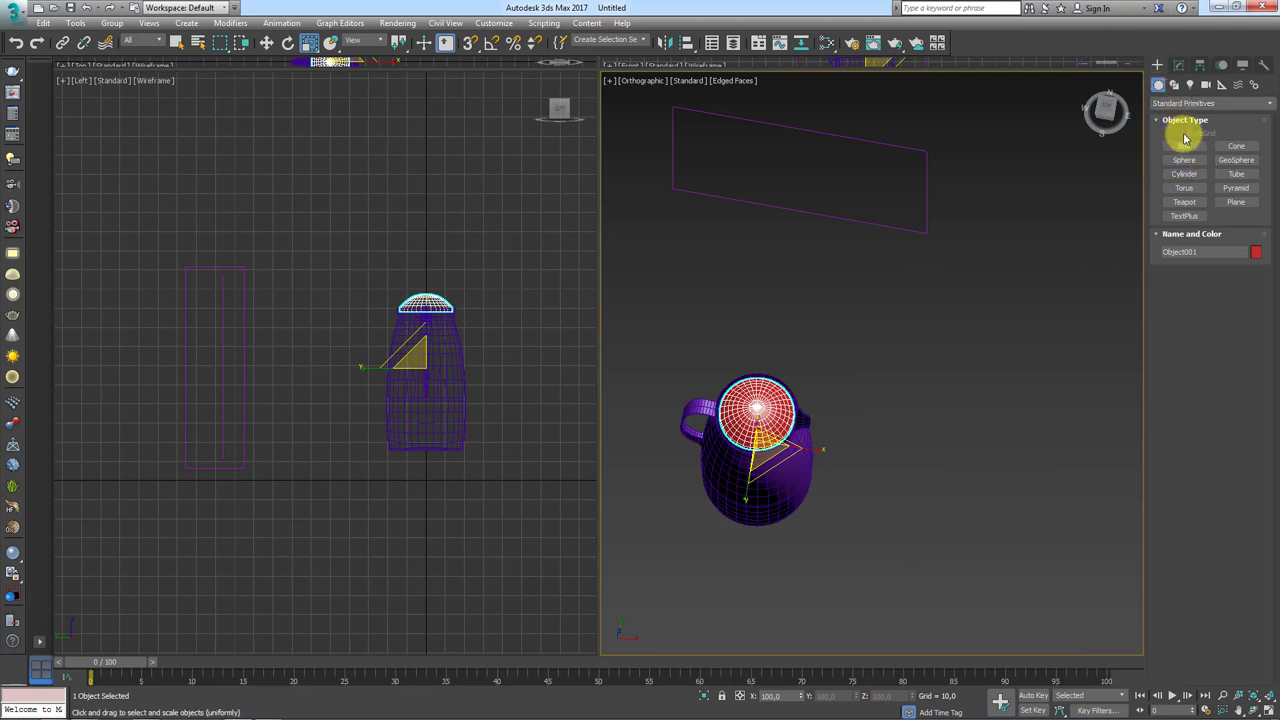
Step: Draw a small box and align it to the red lid's pivot point on X, Y and Z
click(1186, 148)
drag(874, 537, 905, 567)
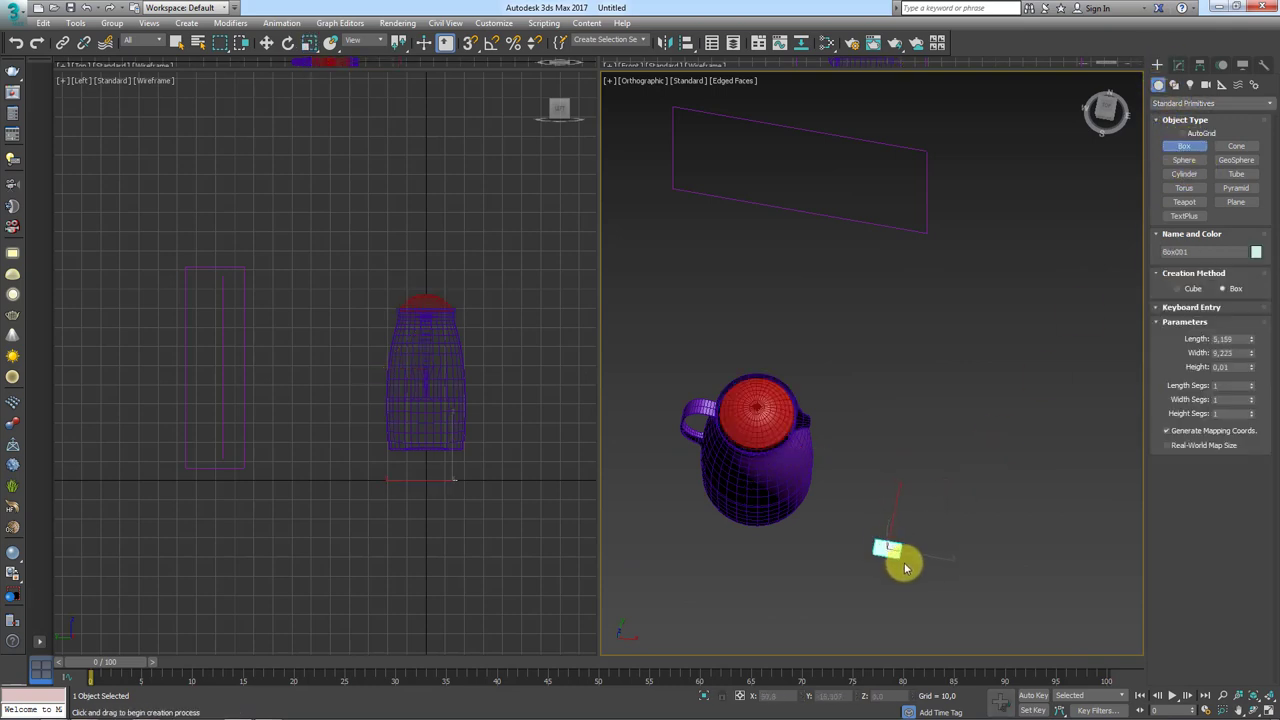
key(alt+a)
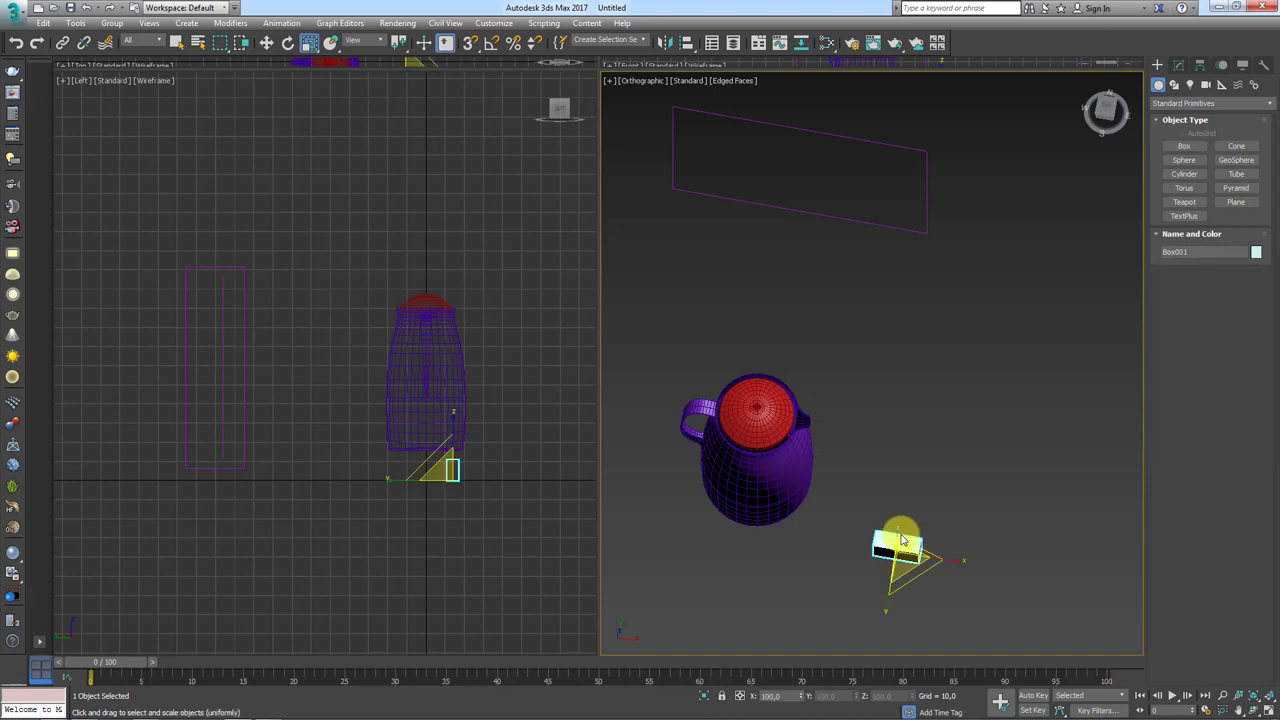
click(770, 418)
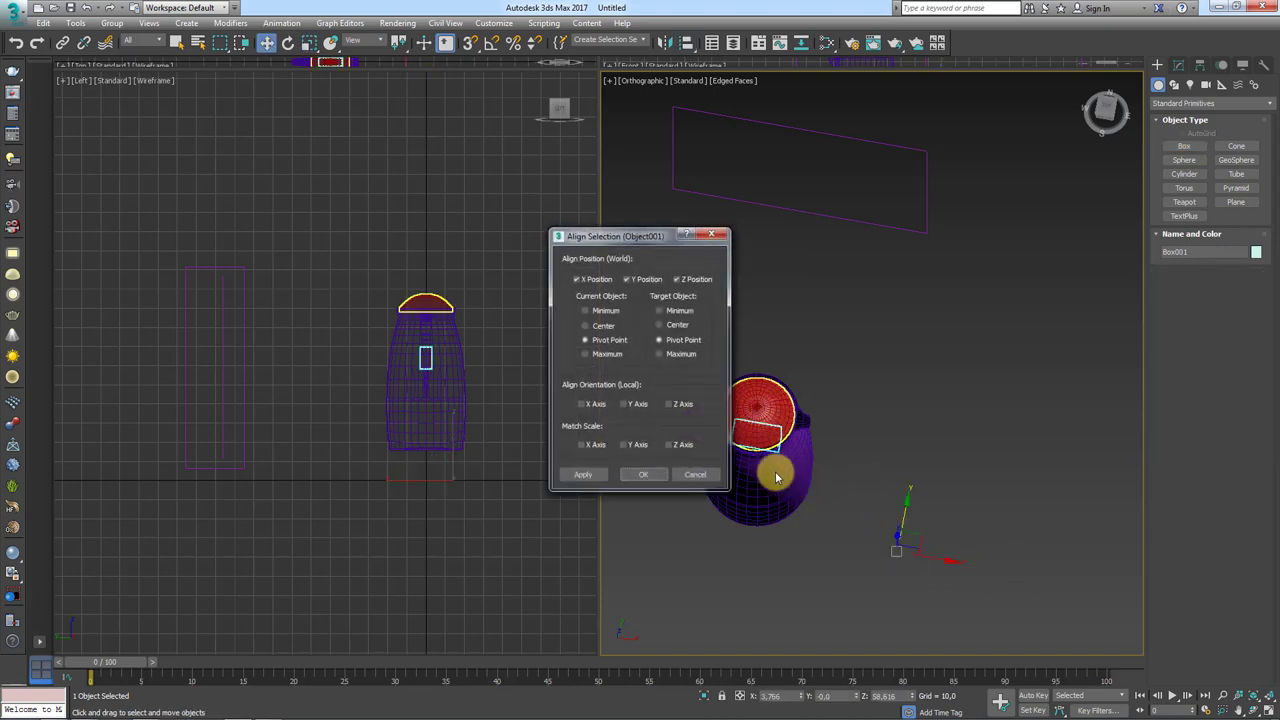
click(660, 474)
Step: Move the box up so it sits on top of the red lid
mouse_move(660, 474)
alt+middle_down()
mouse_move(720, 400)
mouse_move(757, 423)
alt+middle_up()
click(771, 434)
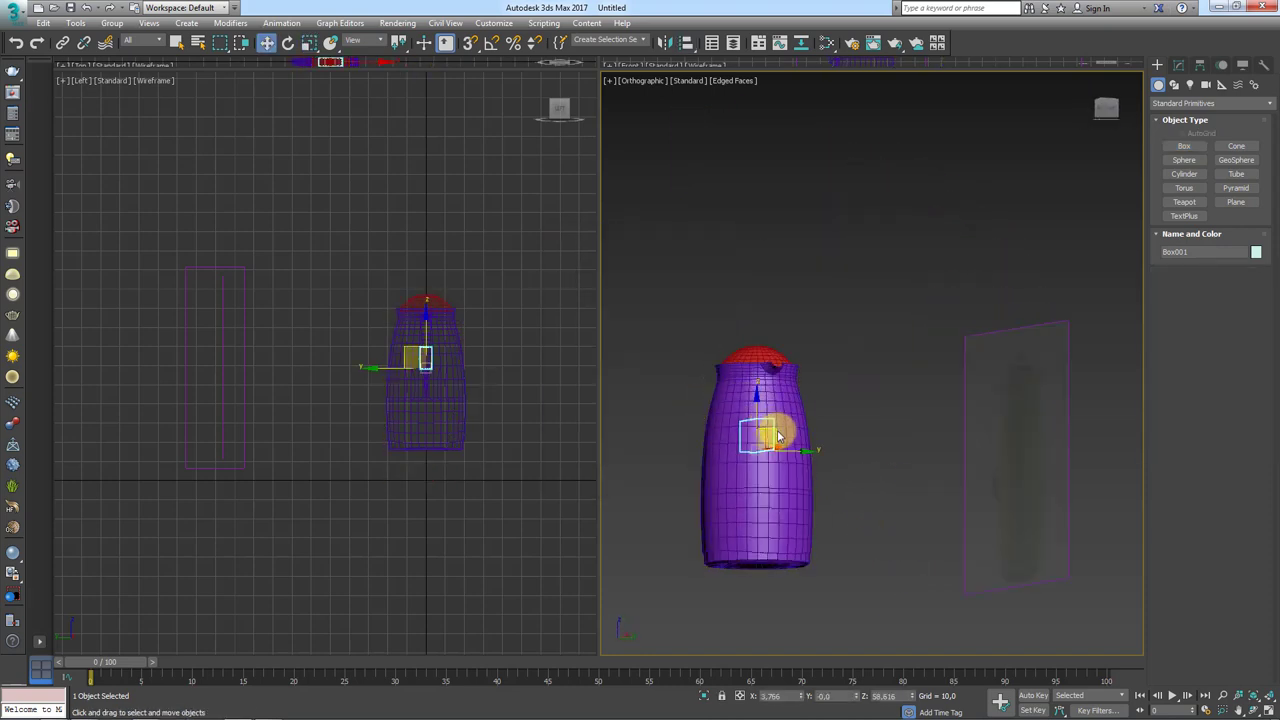
drag(771, 434, 760, 322)
scroll(757, 335, up, 1)
scroll(771, 355, up, 3)
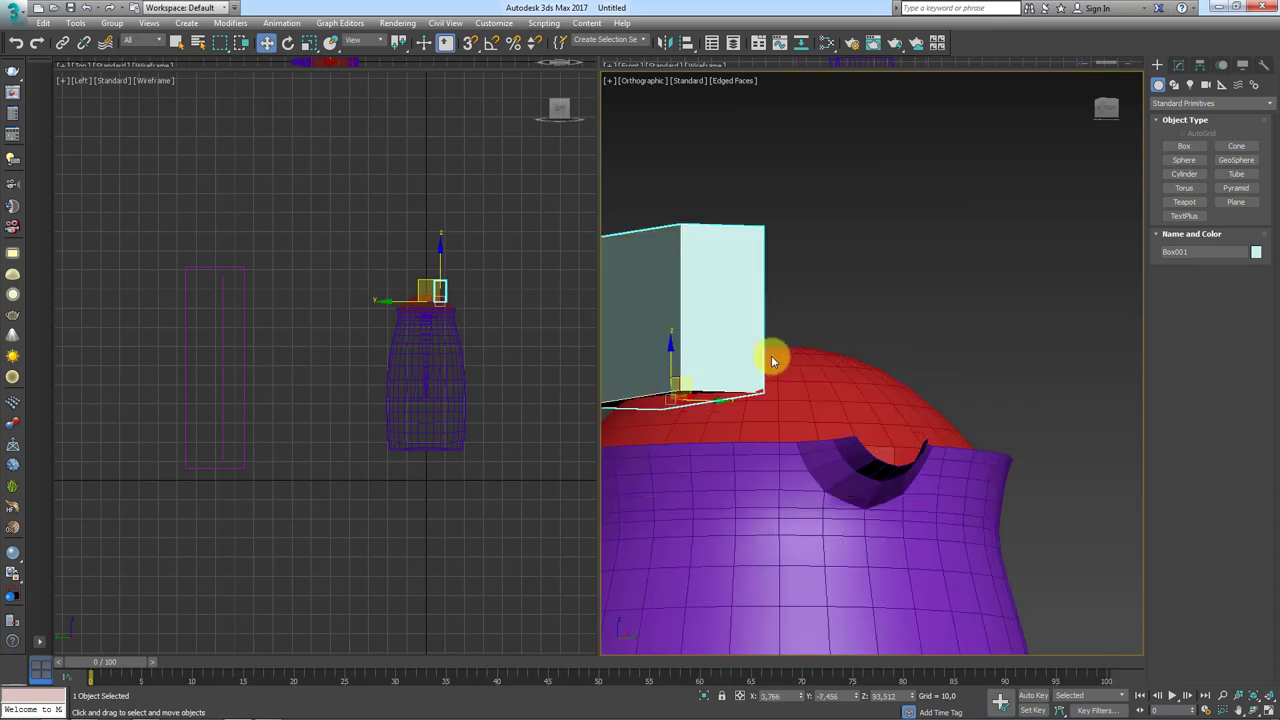
scroll(707, 396, up, 2)
mouse_move(707, 396)
middle_down()
mouse_move(837, 409)
mouse_move(701, 386)
middle_up()
scroll(810, 427, up, 1)
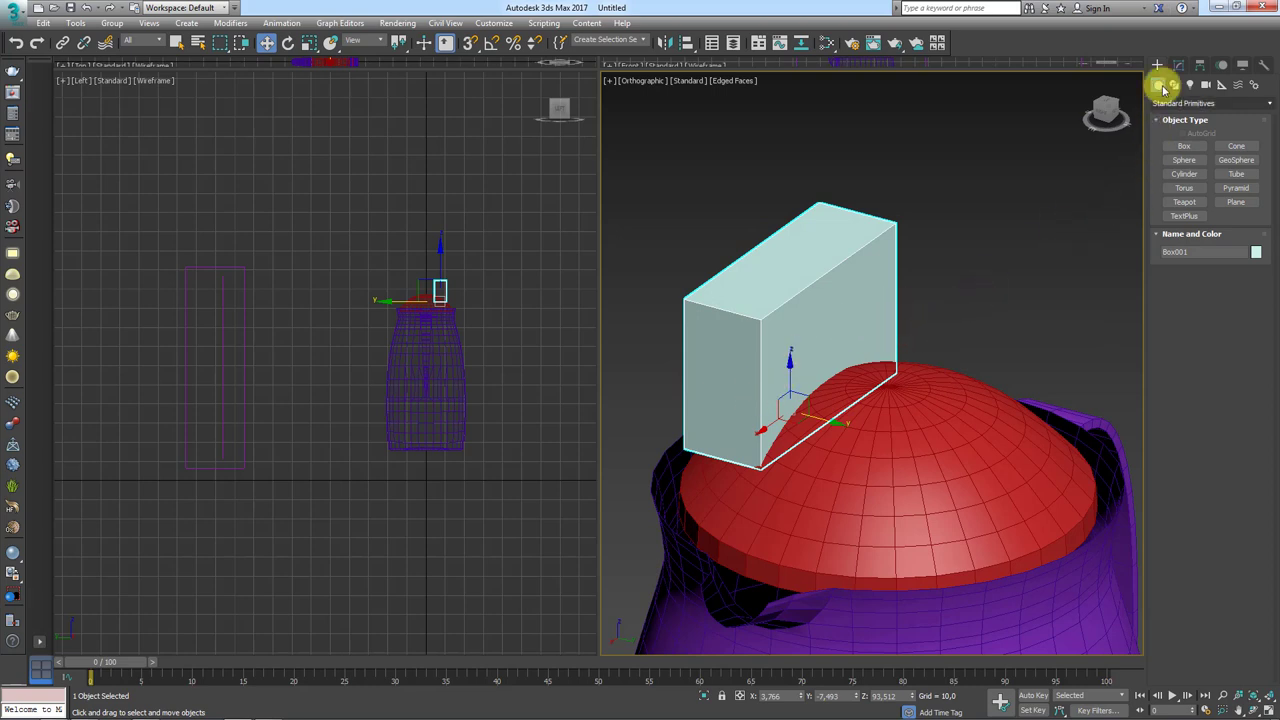
click(1181, 65)
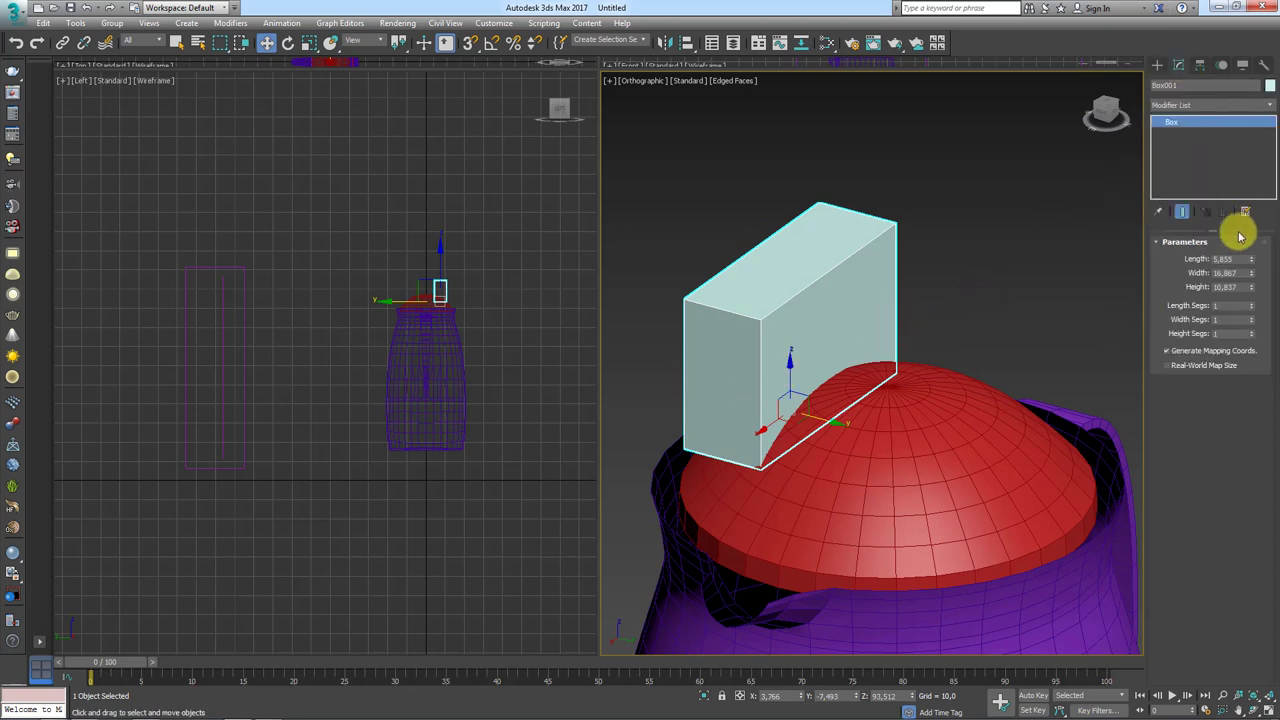
Step: Add a width segment to the box and apply a TurboSmooth modifier
click(1252, 317)
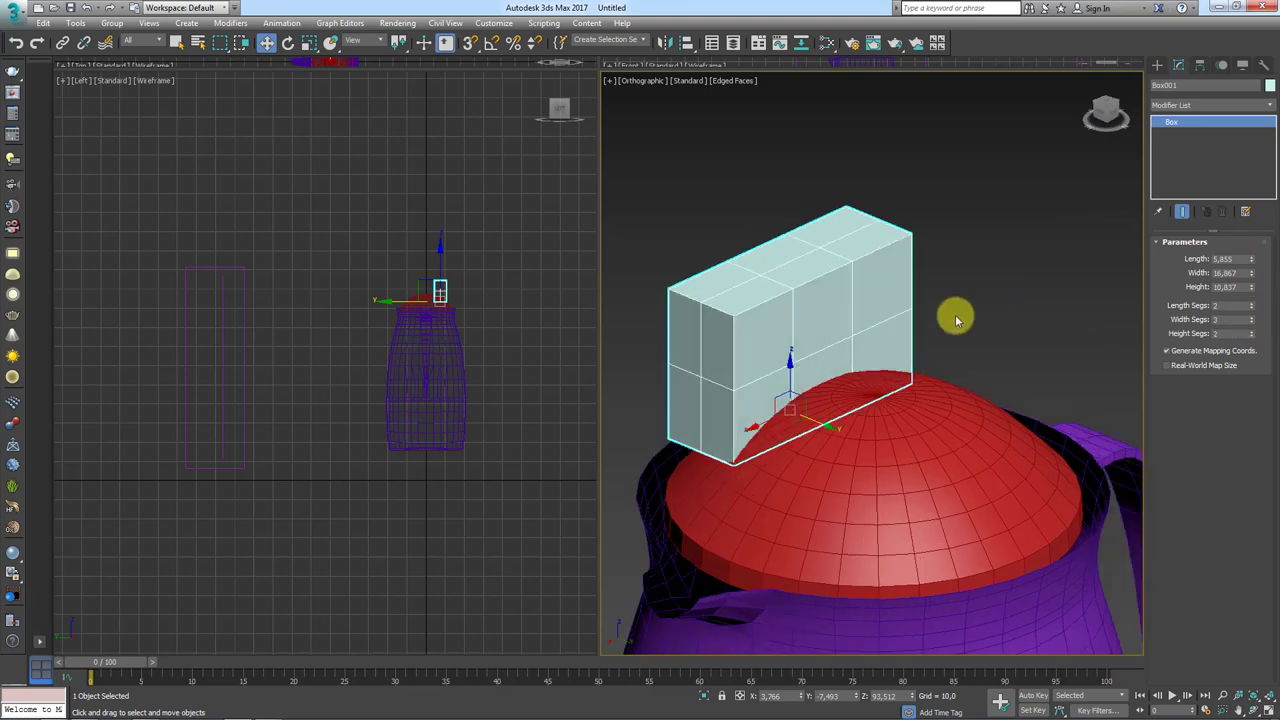
alt+middle_drag(957, 314, 995, 321)
click(1268, 107)
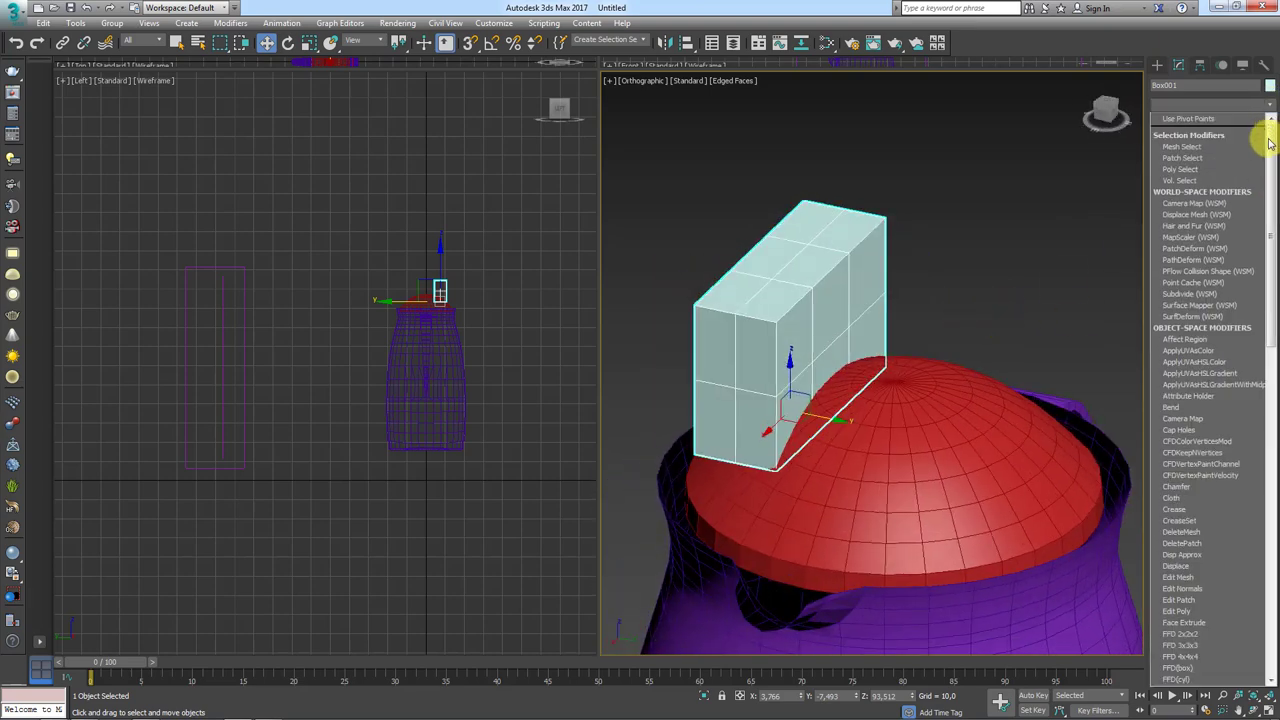
drag(1265, 300, 1260, 563)
click(1183, 491)
mouse_move(947, 386)
alt+middle_down()
mouse_move(914, 362)
mouse_move(823, 363)
mouse_move(912, 300)
alt+middle_up()
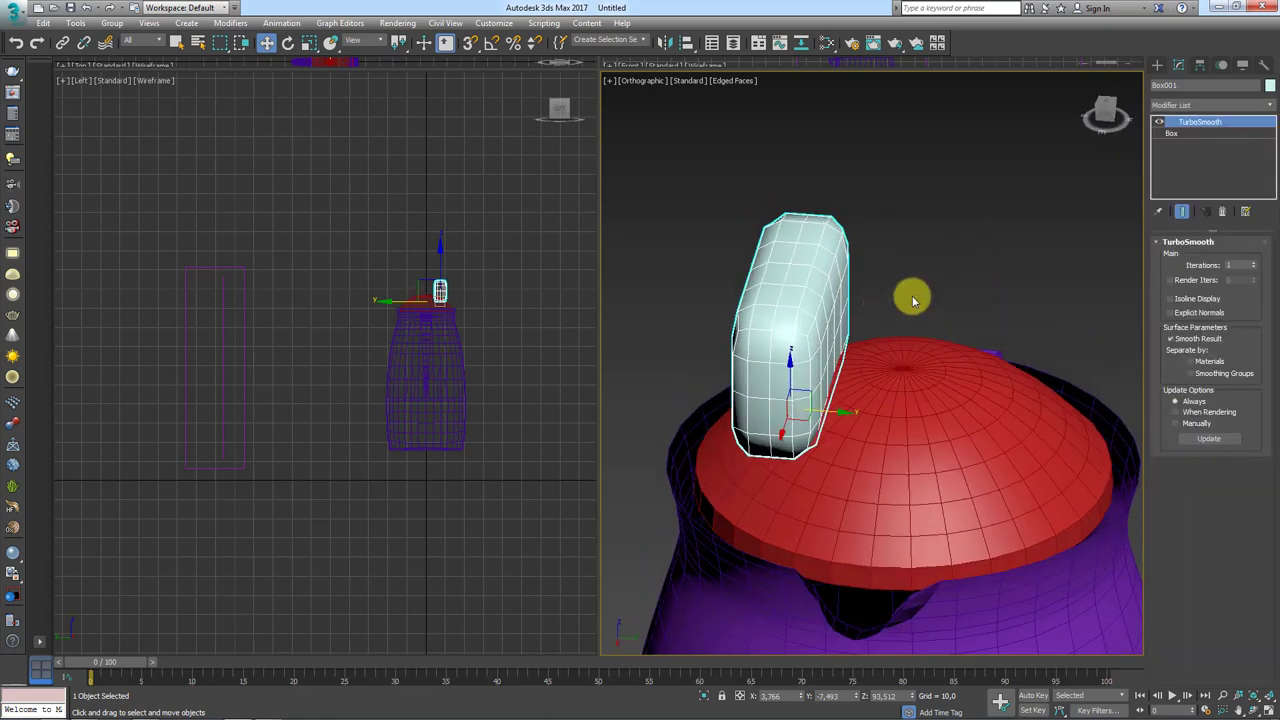
Step: Lengthen the box to 11.3 and set TurboSmooth iterations to 3
click(1201, 134)
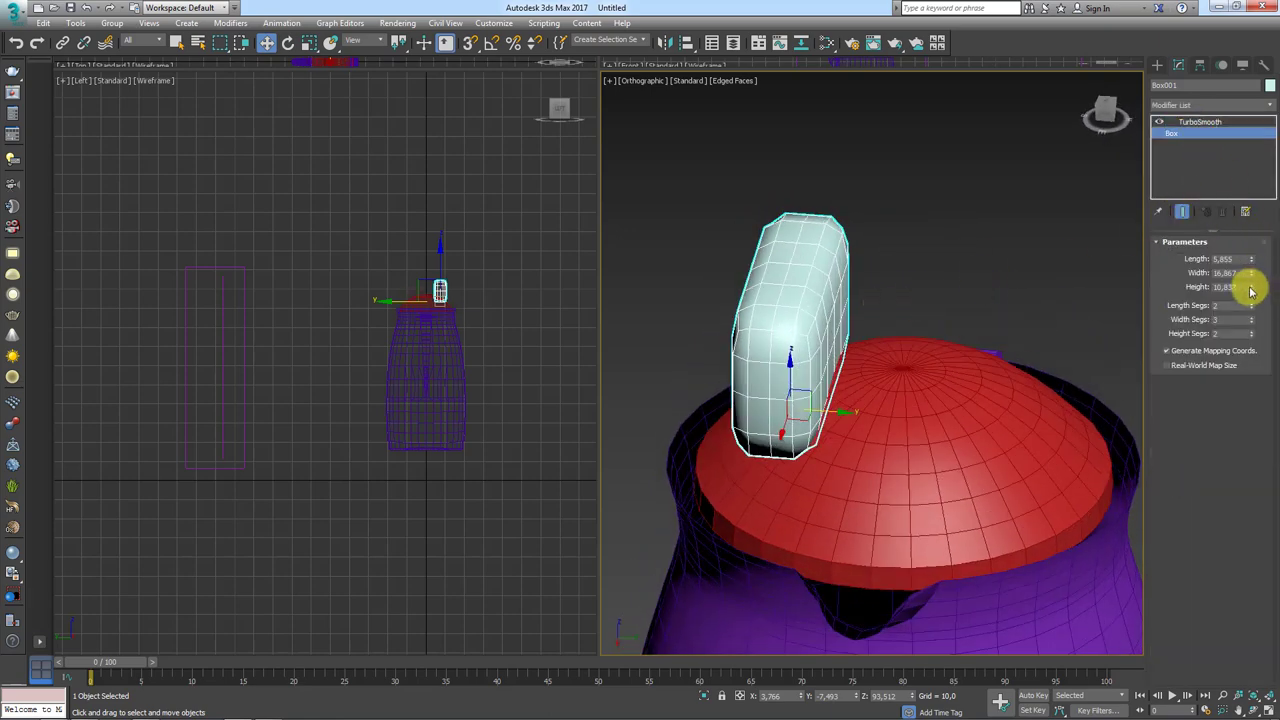
drag(1250, 290, 1248, 208)
drag(834, 417, 793, 418)
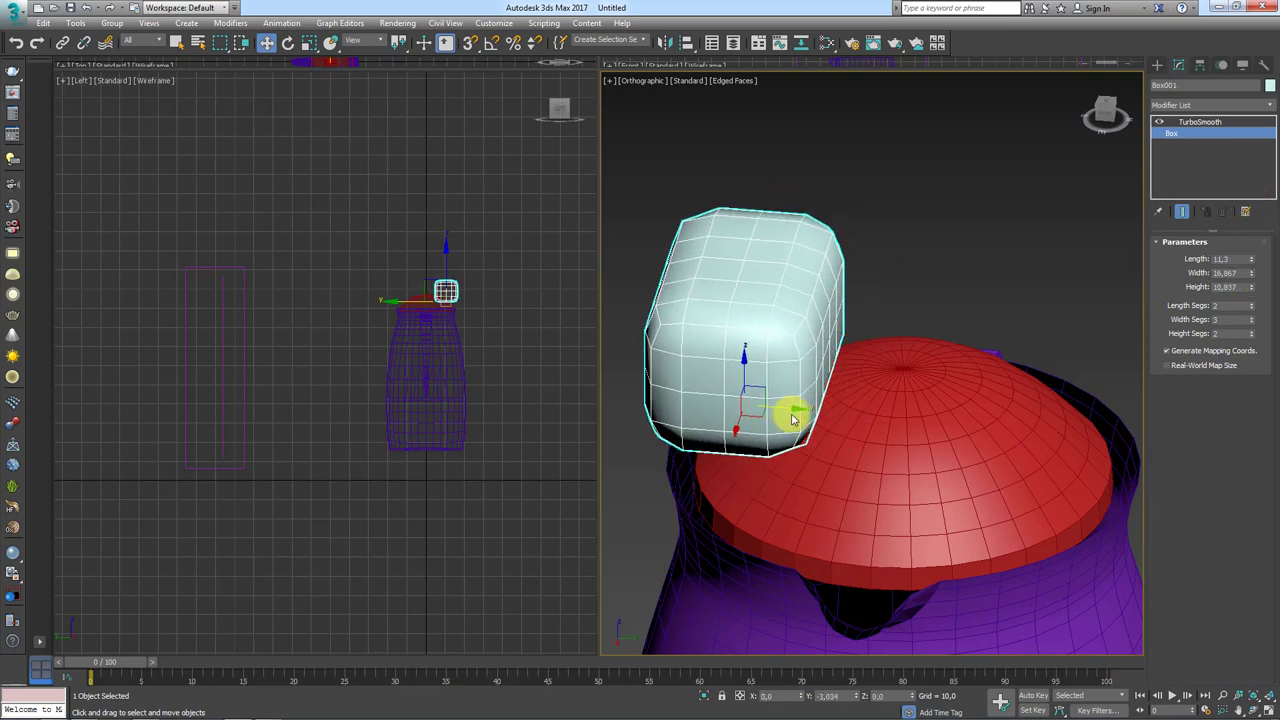
mouse_move(793, 418)
alt+middle_down()
mouse_move(840, 394)
mouse_move(760, 384)
mouse_move(757, 414)
mouse_move(986, 349)
mouse_move(1100, 250)
alt+middle_up()
click(1200, 122)
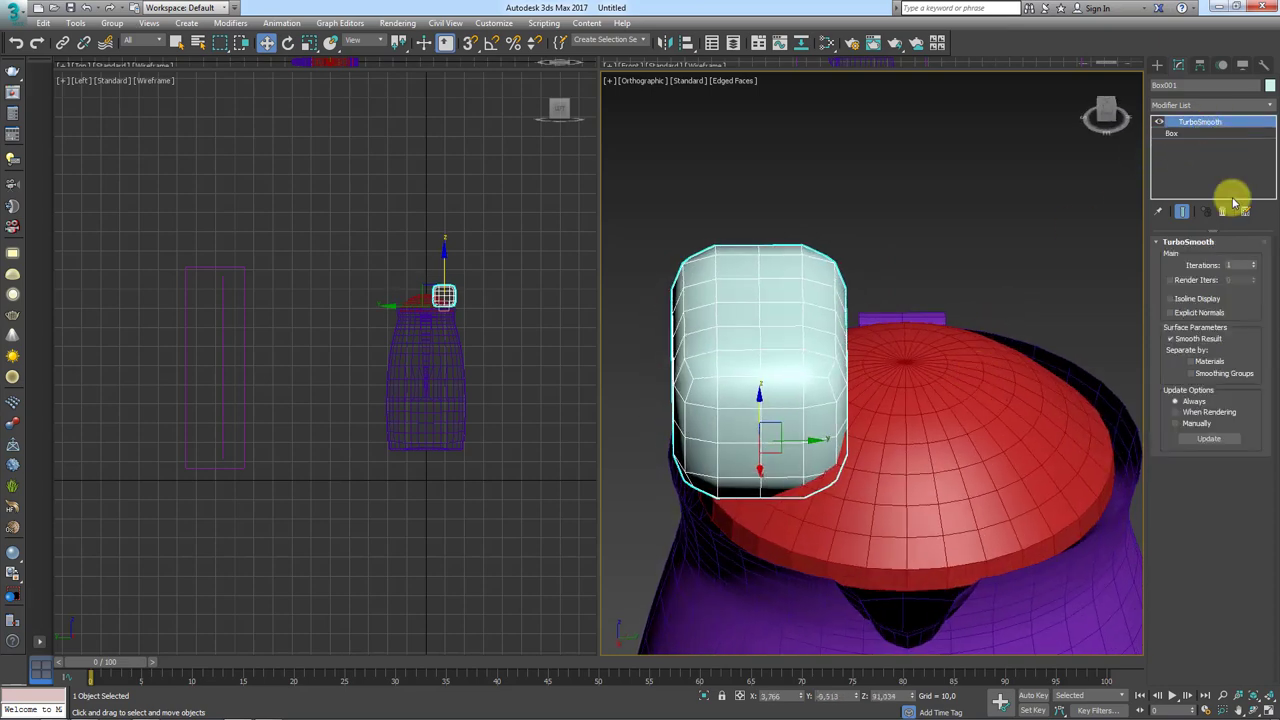
click(1257, 264)
click(1256, 265)
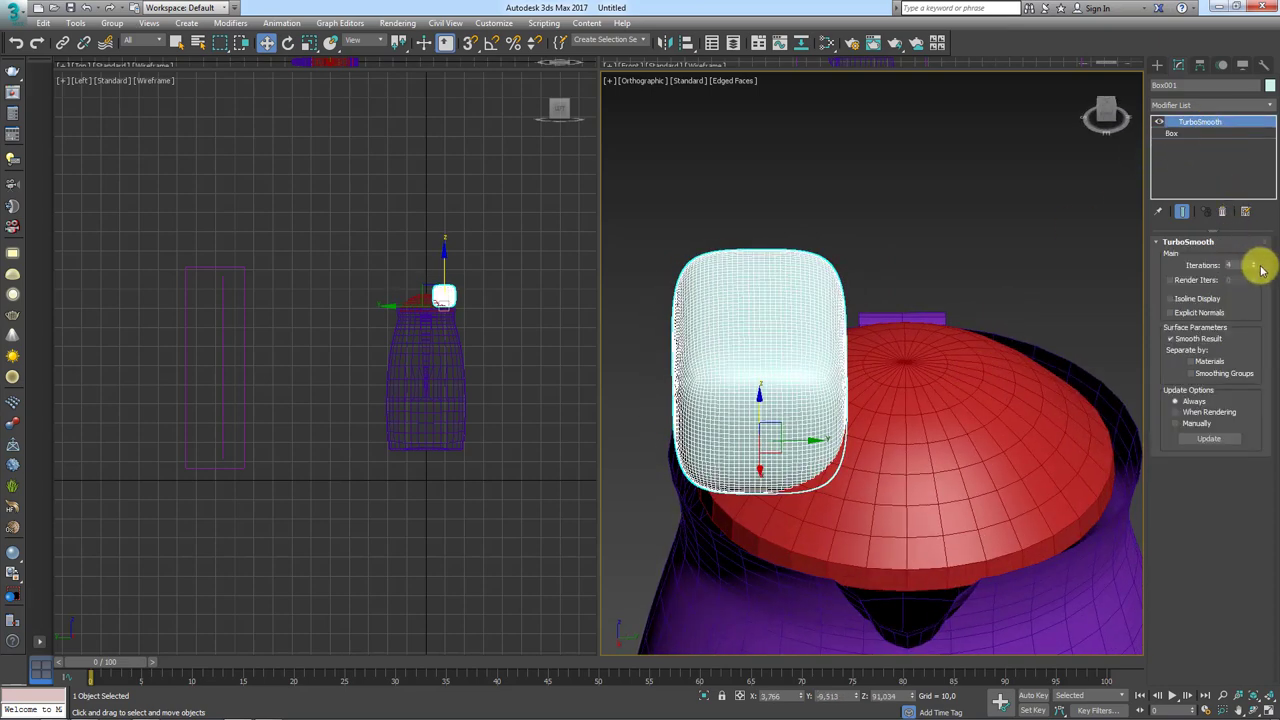
click(1257, 268)
mouse_move(990, 330)
alt+middle_down()
mouse_move(946, 374)
mouse_move(931, 423)
mouse_move(943, 442)
mouse_move(971, 420)
mouse_move(963, 443)
mouse_move(851, 363)
mouse_move(983, 366)
mouse_move(1060, 300)
alt+middle_up()
Step: Add an FFD 3x3x3 modifier to the box and edit its Control Points
click(1271, 107)
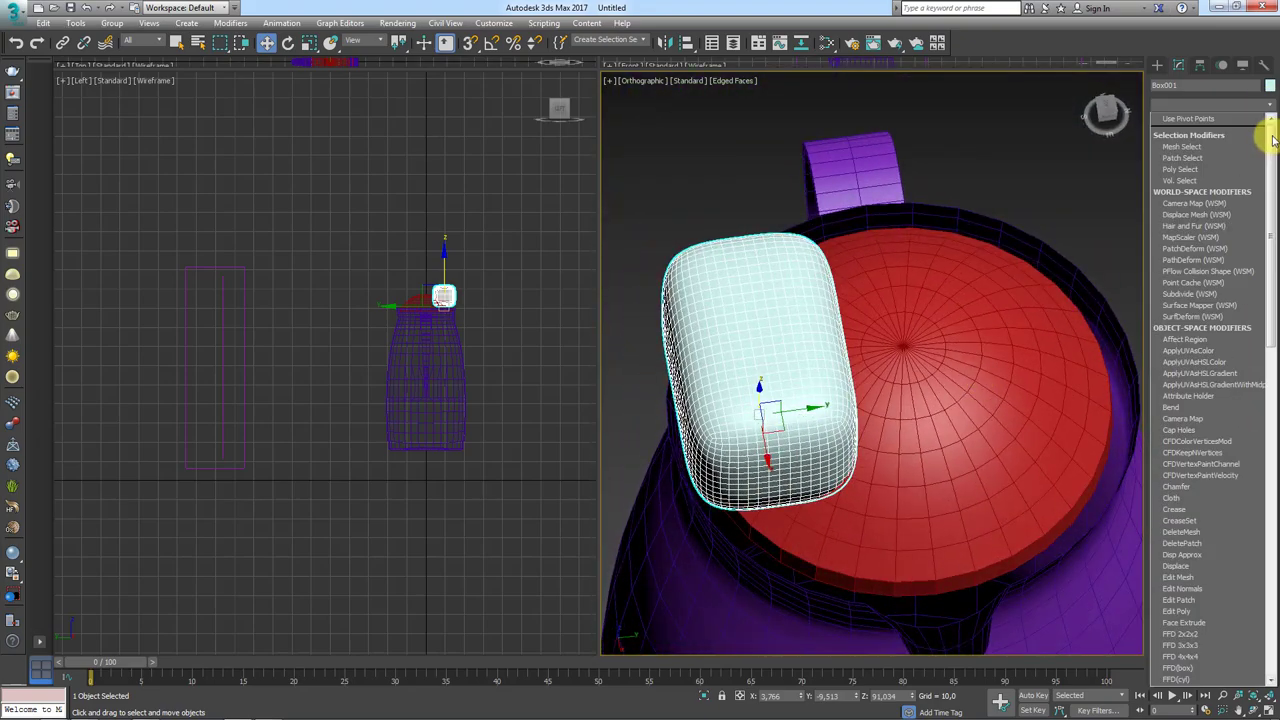
scroll(1266, 140, down, 1)
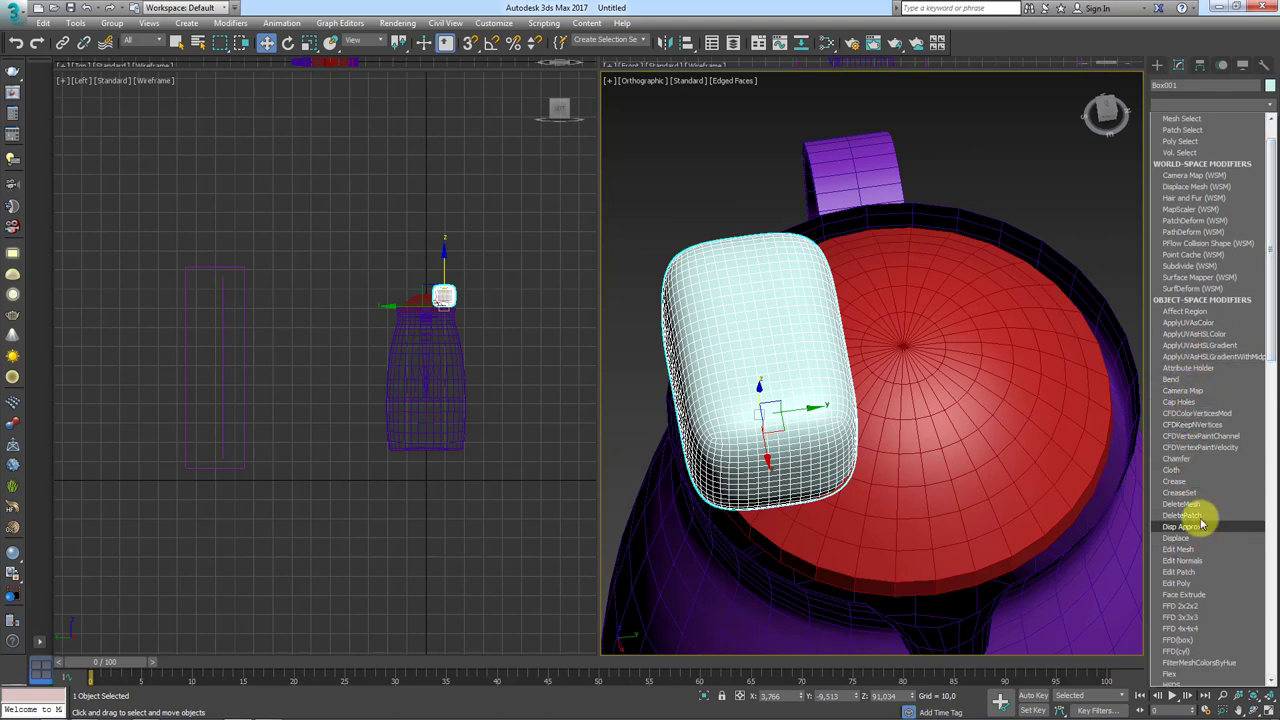
scroll(1200, 520, down, 1)
scroll(1204, 530, down, 1)
click(1204, 551)
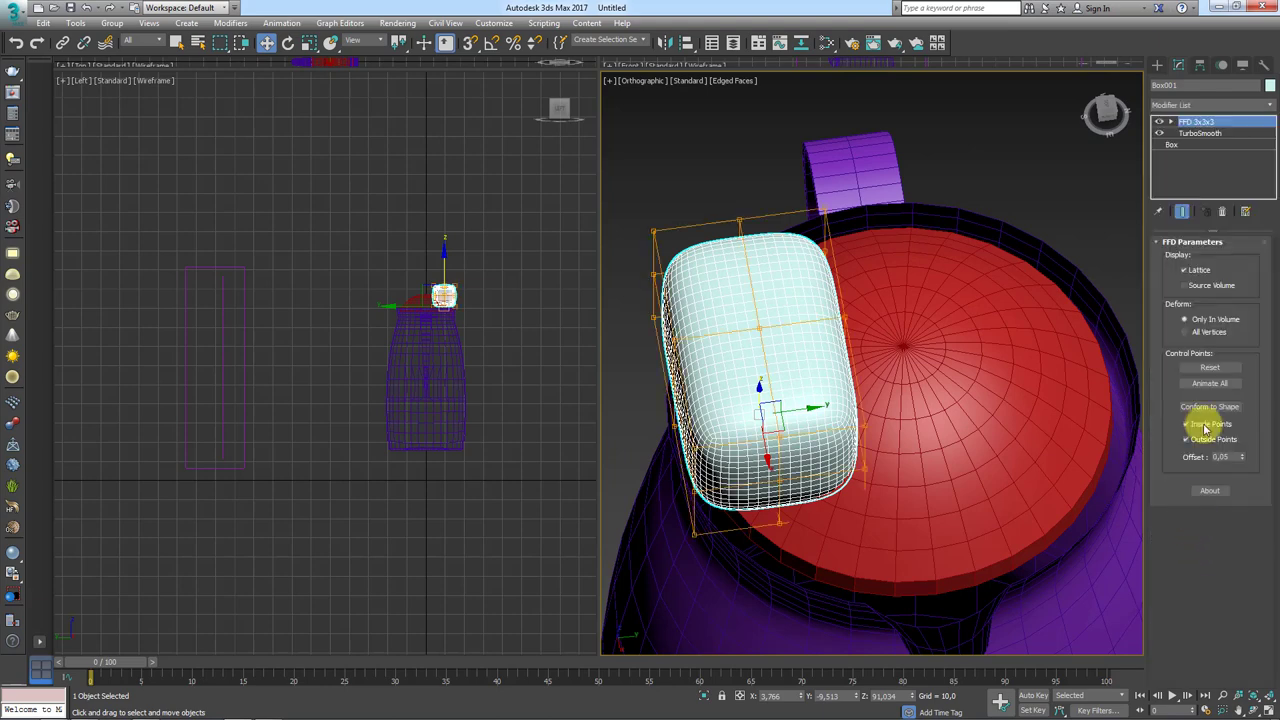
click(1172, 124)
click(1200, 133)
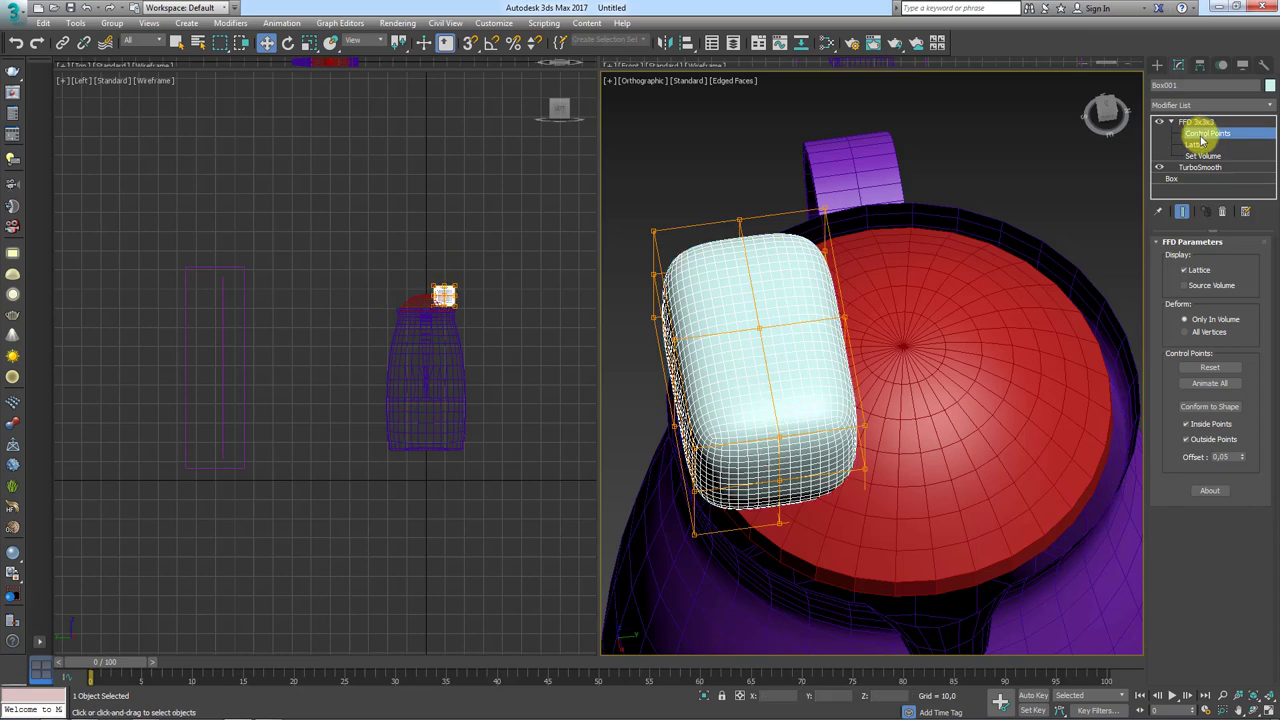
Step: Select lattice control points and scale them outward to widen the box
alt+middle_drag(900, 300, 778, 197)
drag(778, 197, 734, 294)
alt+middle_drag(734, 294, 780, 366)
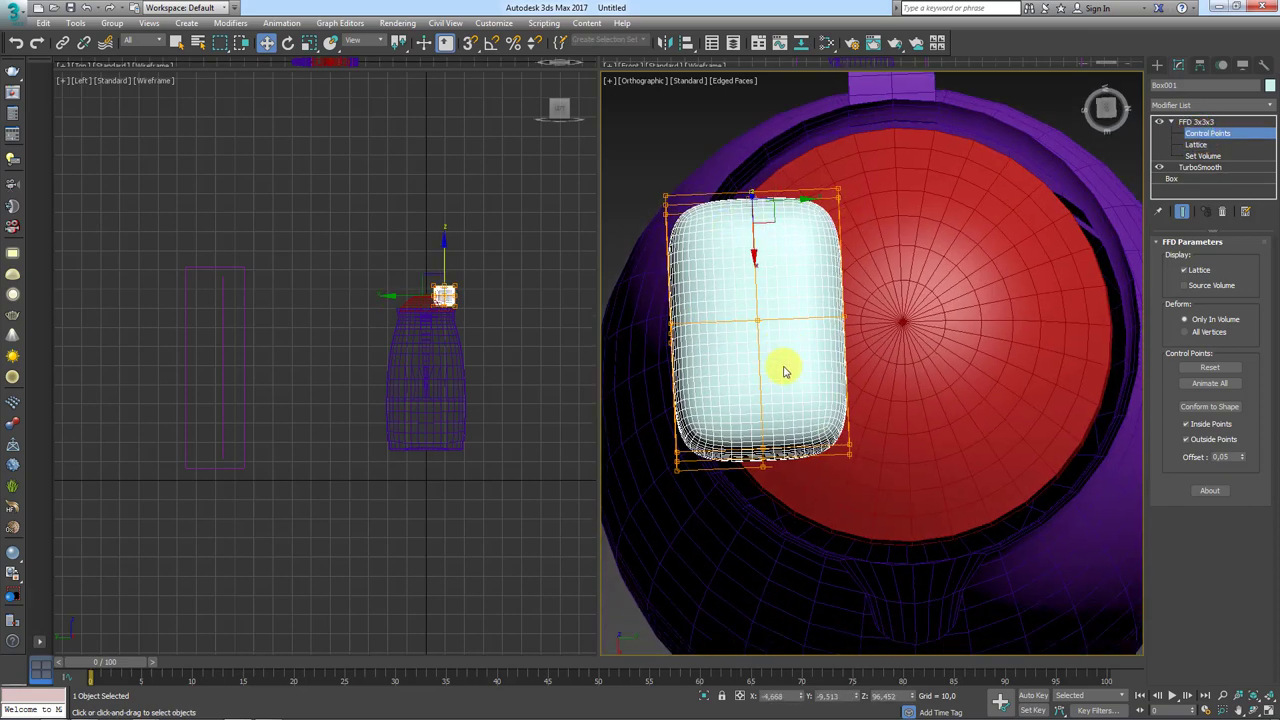
mouse_move(746, 500)
alt+middle_down()
mouse_move(900, 323)
mouse_move(816, 339)
alt+middle_up()
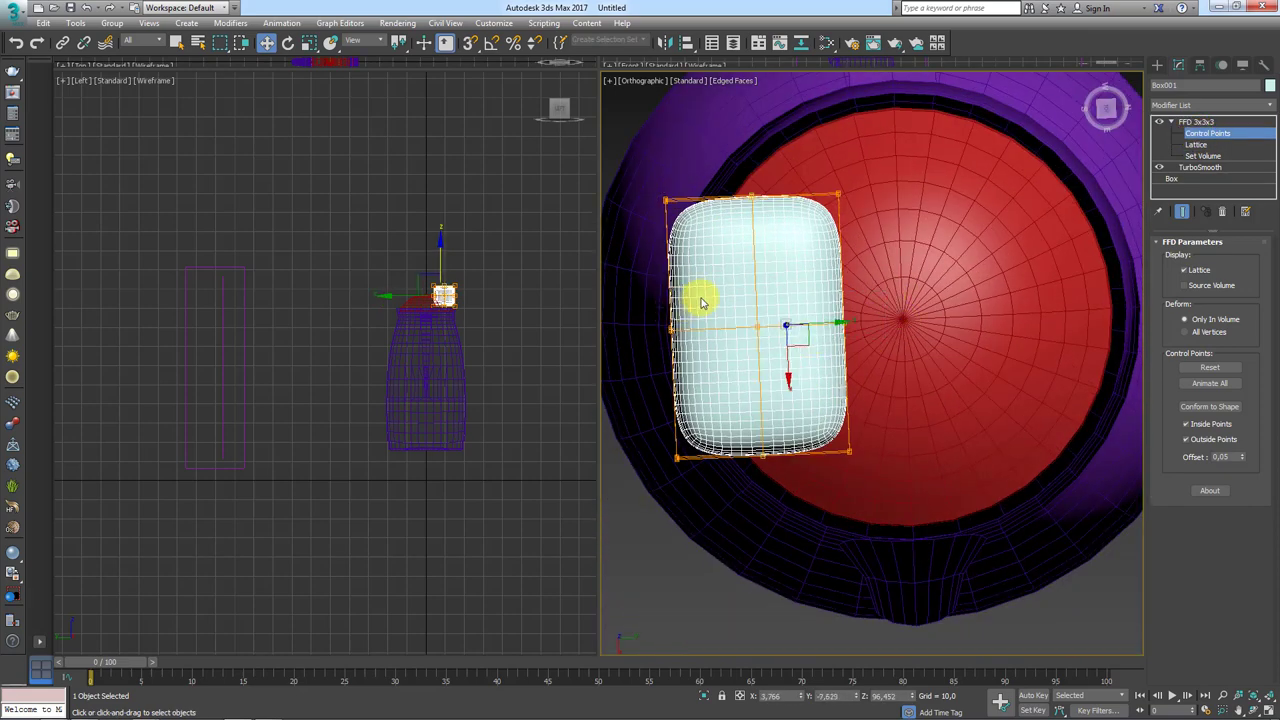
key(r)
drag(783, 310, 813, 292)
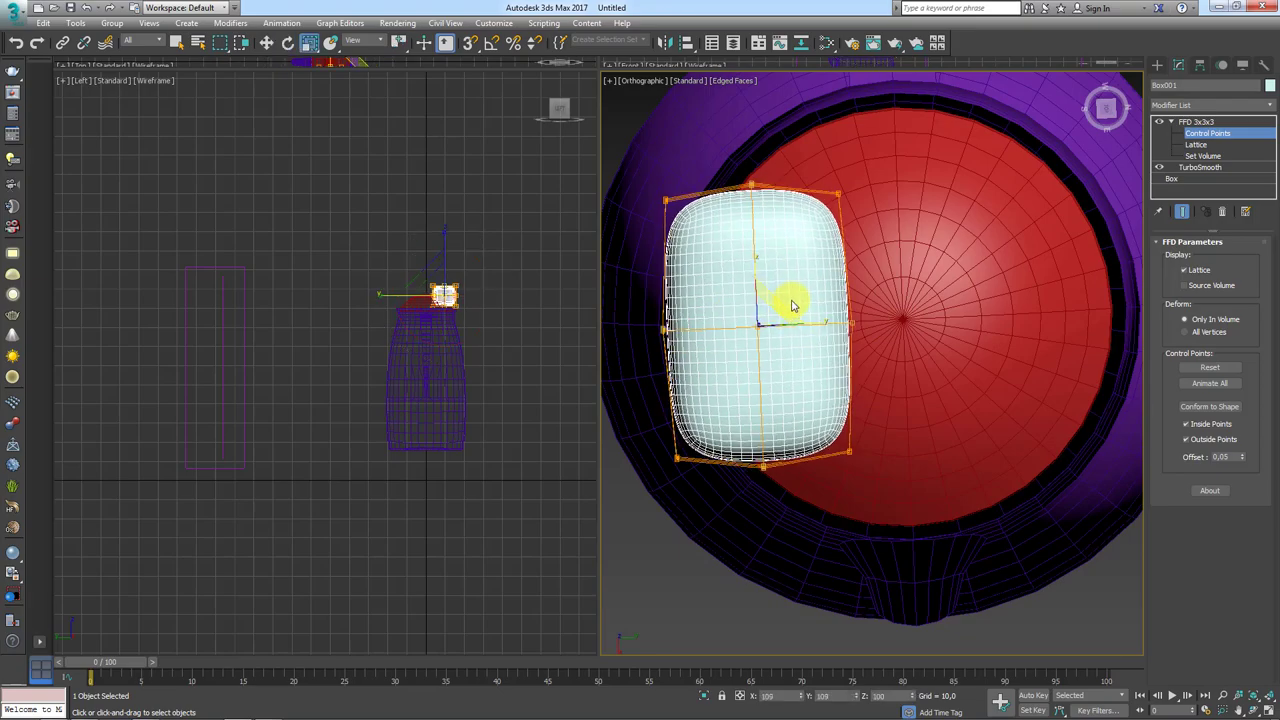
Step: Move a group of lattice points to bulge the box over the lid, then select the lid
mouse_move(813, 292)
alt+middle_down()
mouse_move(902, 233)
mouse_move(888, 248)
mouse_move(886, 309)
mouse_move(706, 330)
alt+middle_up()
scroll(888, 248, down, 3)
drag(716, 425, 716, 425)
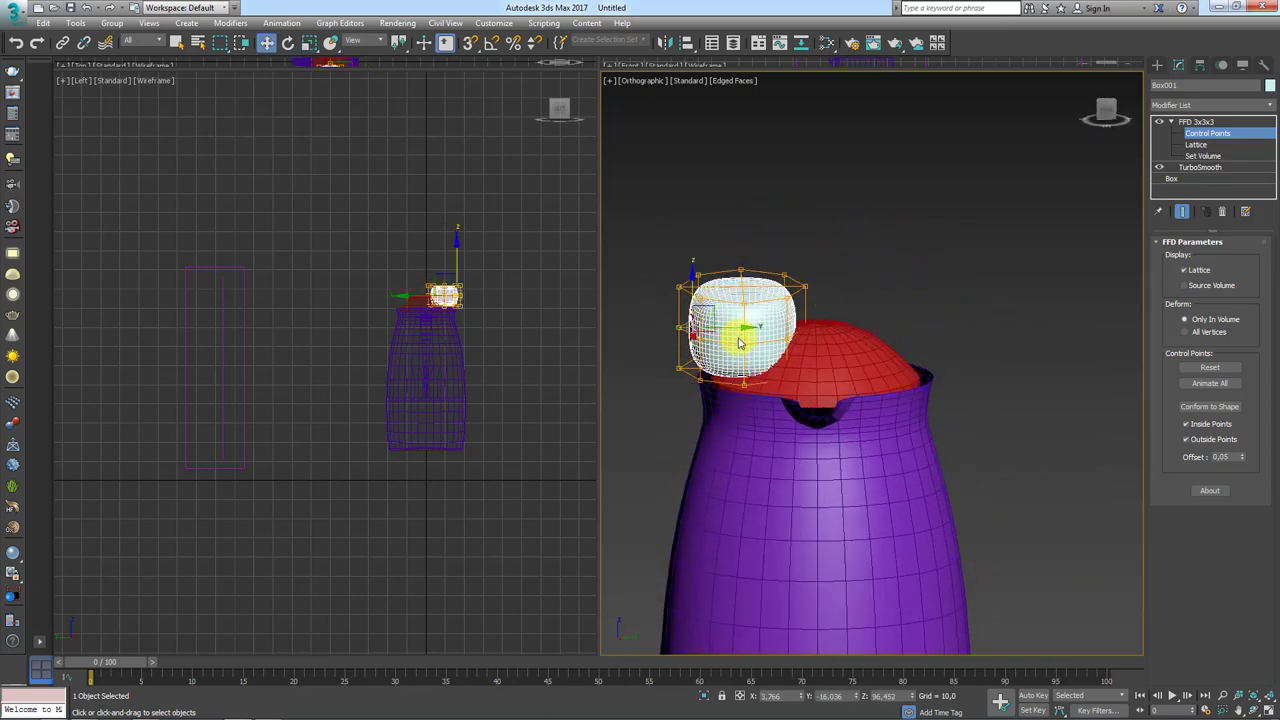
key(w)
alt+middle_drag(716, 425, 905, 383)
scroll(905, 378, up, 3)
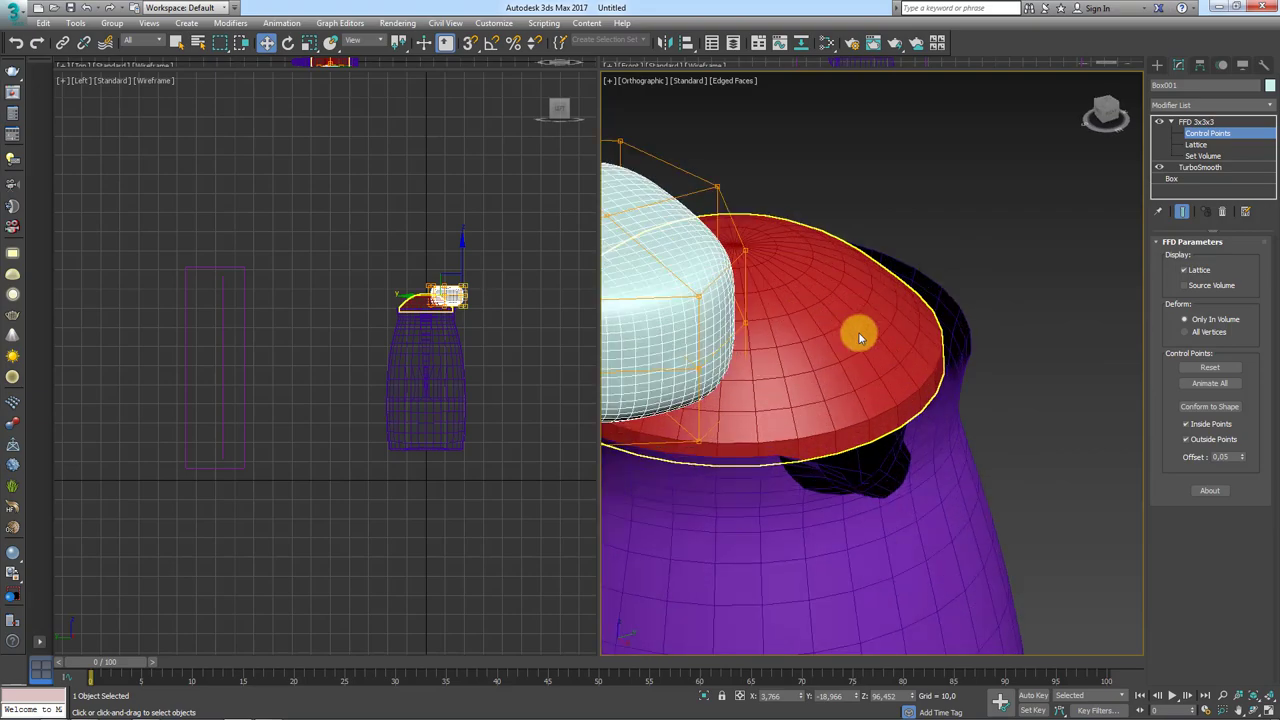
mouse_move(851, 334)
alt+middle_down()
mouse_move(780, 380)
mouse_move(837, 394)
mouse_move(837, 363)
mouse_move(894, 326)
mouse_move(970, 370)
alt+middle_up()
click(1195, 121)
click(970, 370)
Step: Switch the Create panel to Compound Objects types
scroll(967, 373, down, 3)
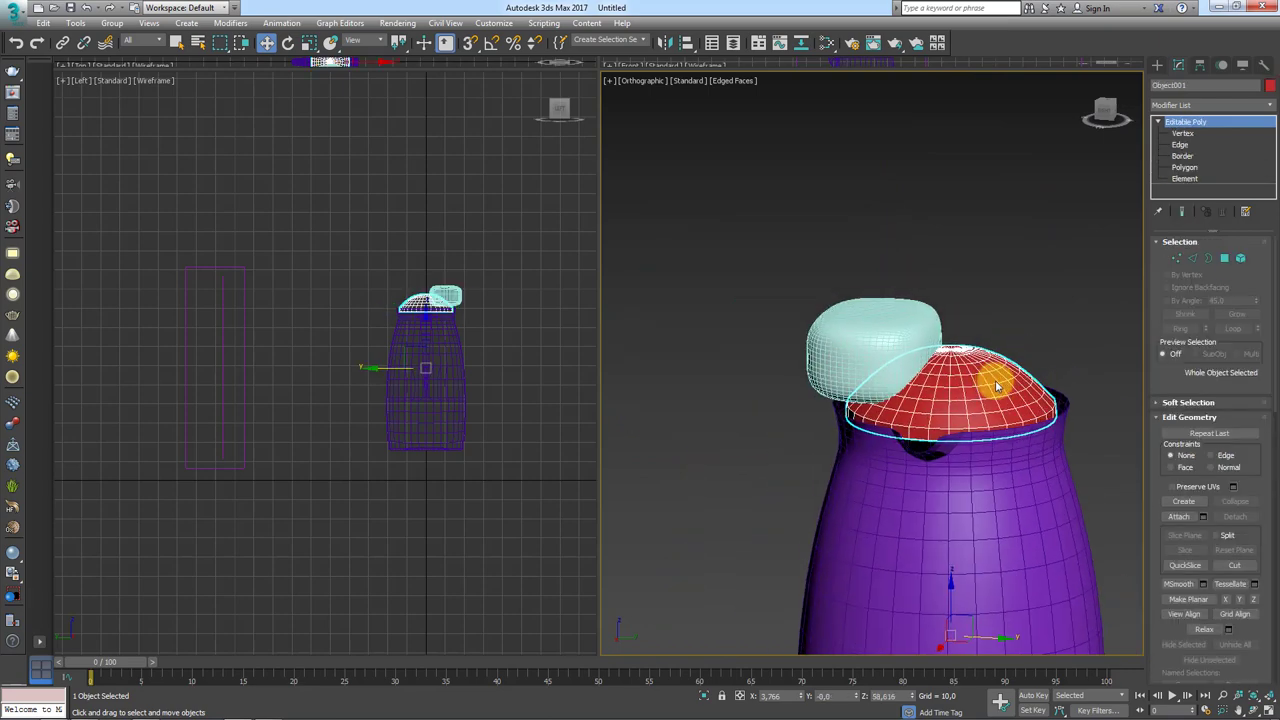
scroll(991, 377, up, 1)
click(1159, 68)
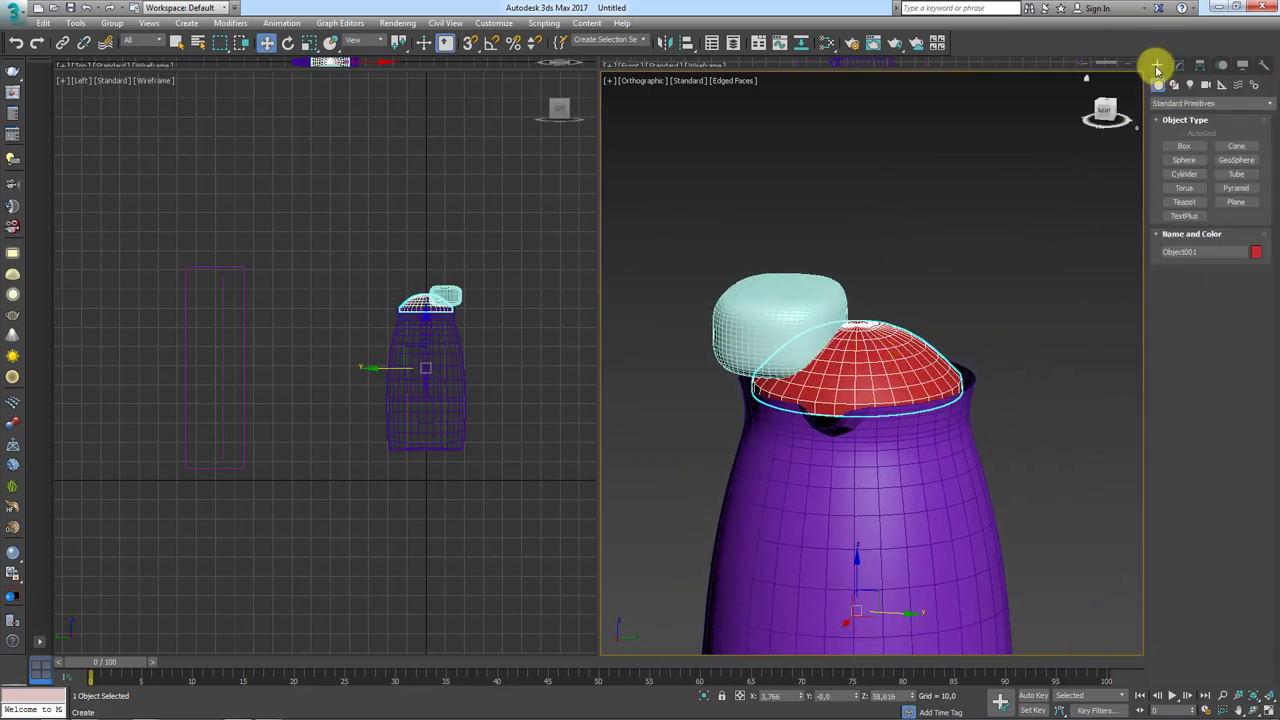
click(1182, 104)
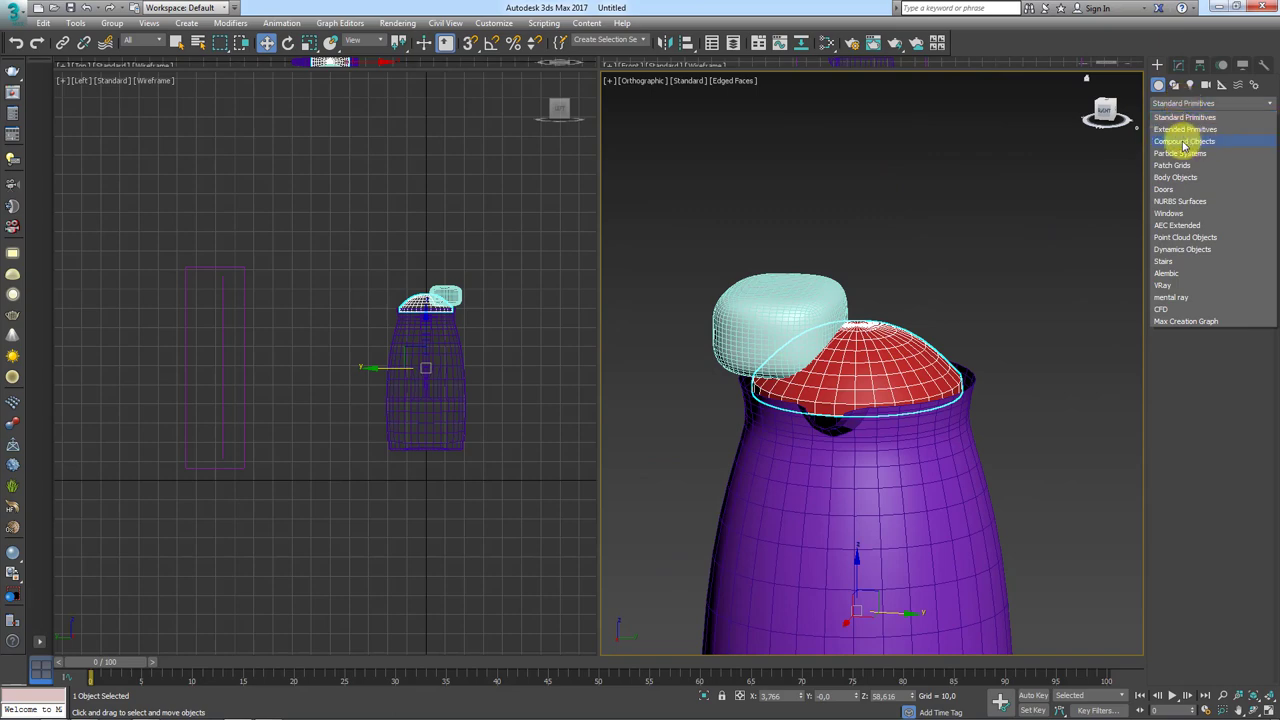
click(1183, 141)
alt+middle_drag(986, 189, 1020, 171)
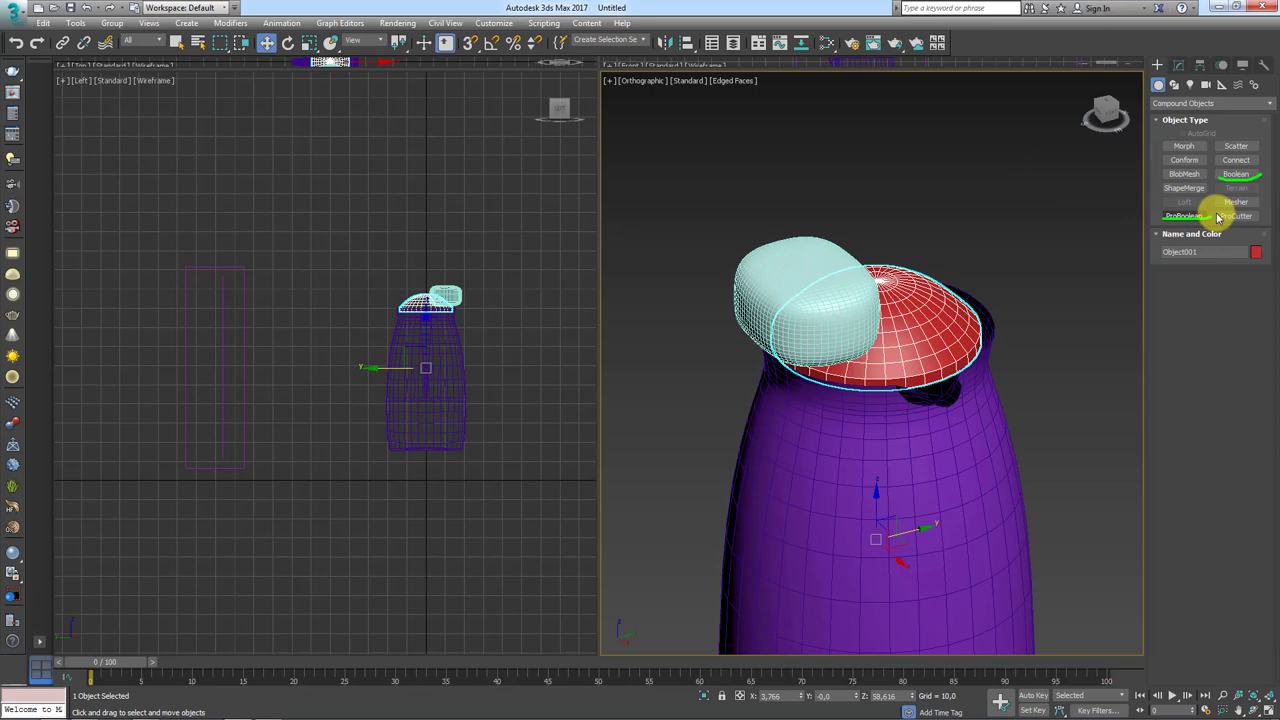
scroll(906, 310, up, 3)
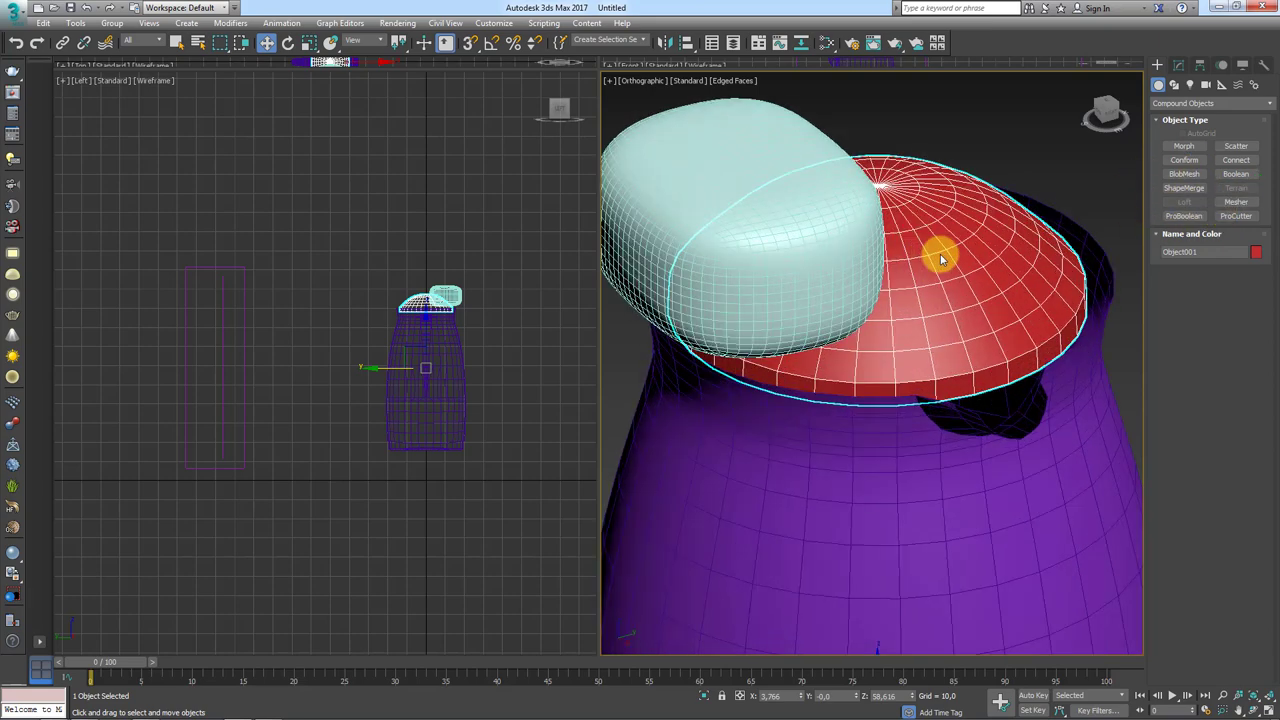
scroll(960, 251, up, 1)
scroll(995, 251, up, 1)
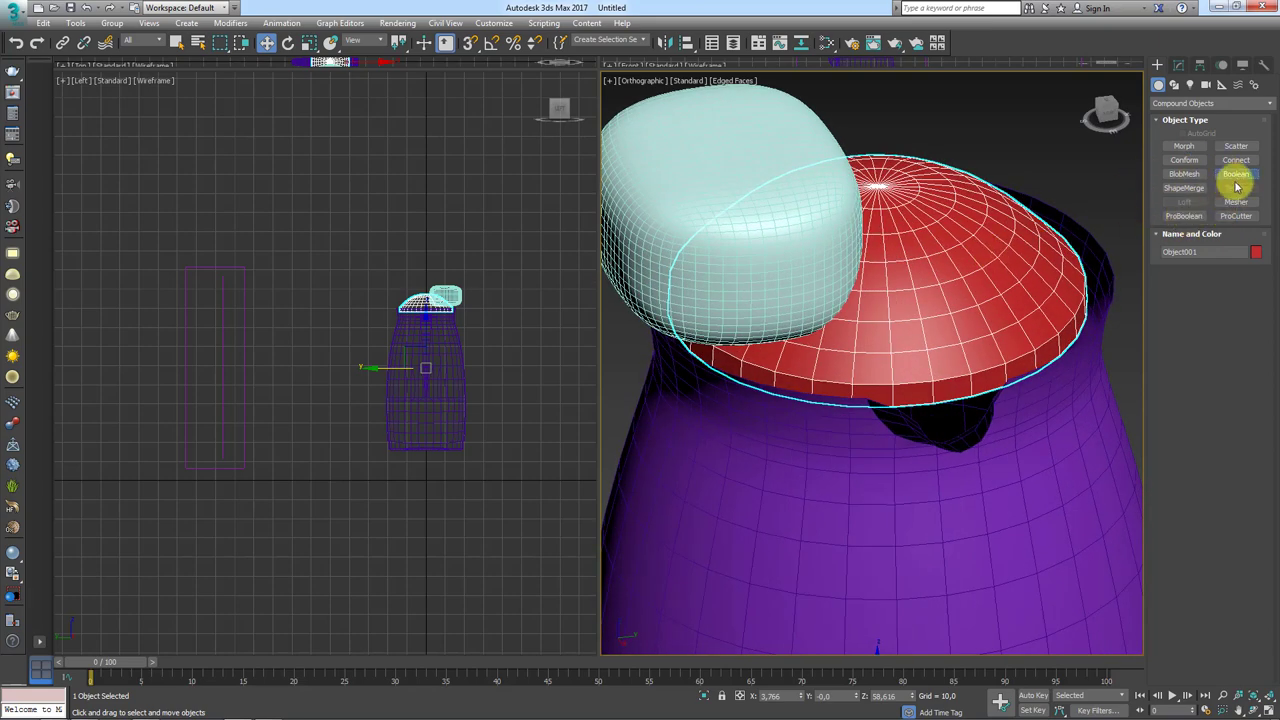
Step: Try a Boolean subtract of the box from the lid, then undo it to keep the box solid
click(1236, 176)
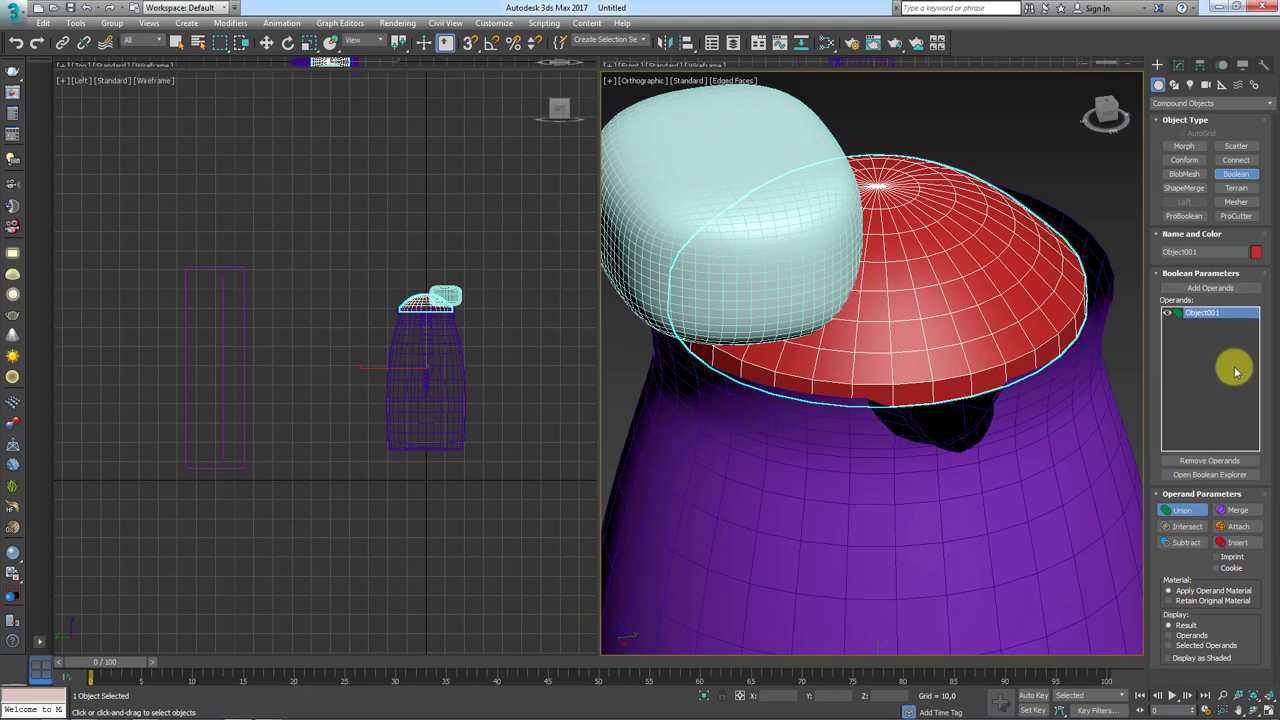
click(1228, 290)
click(704, 145)
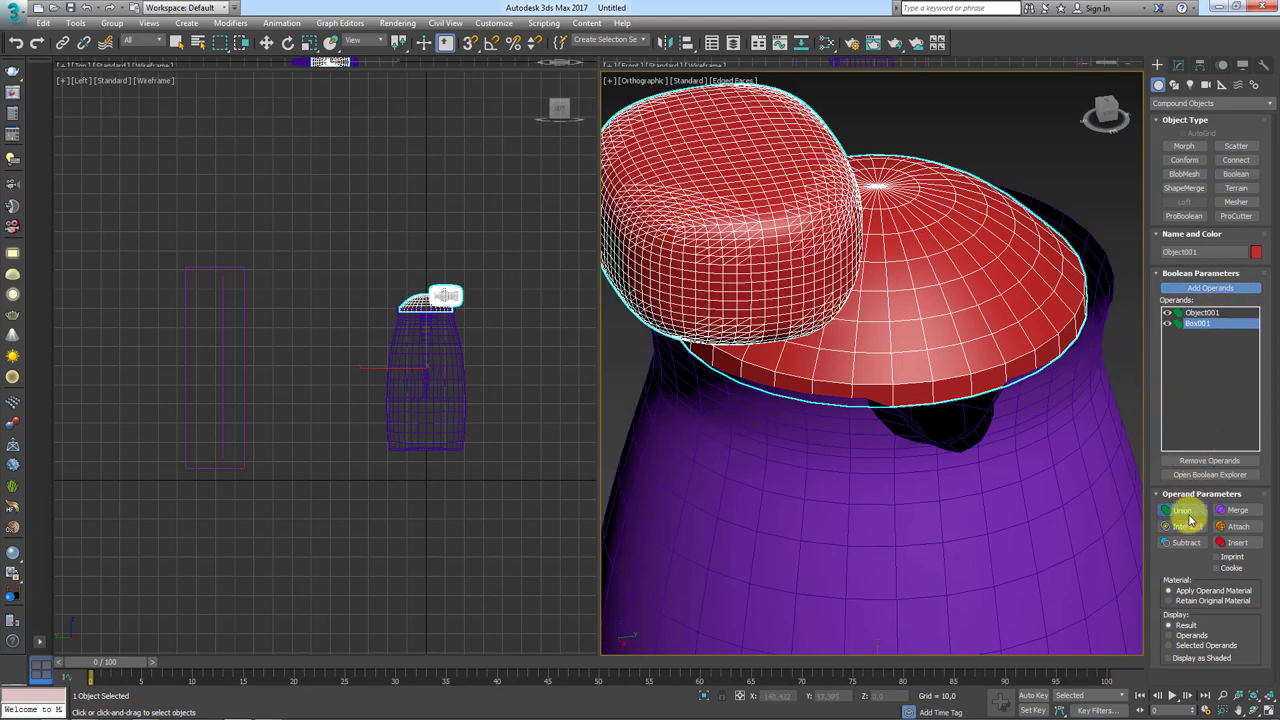
click(1187, 546)
alt+middle_drag(1076, 434, 1076, 364)
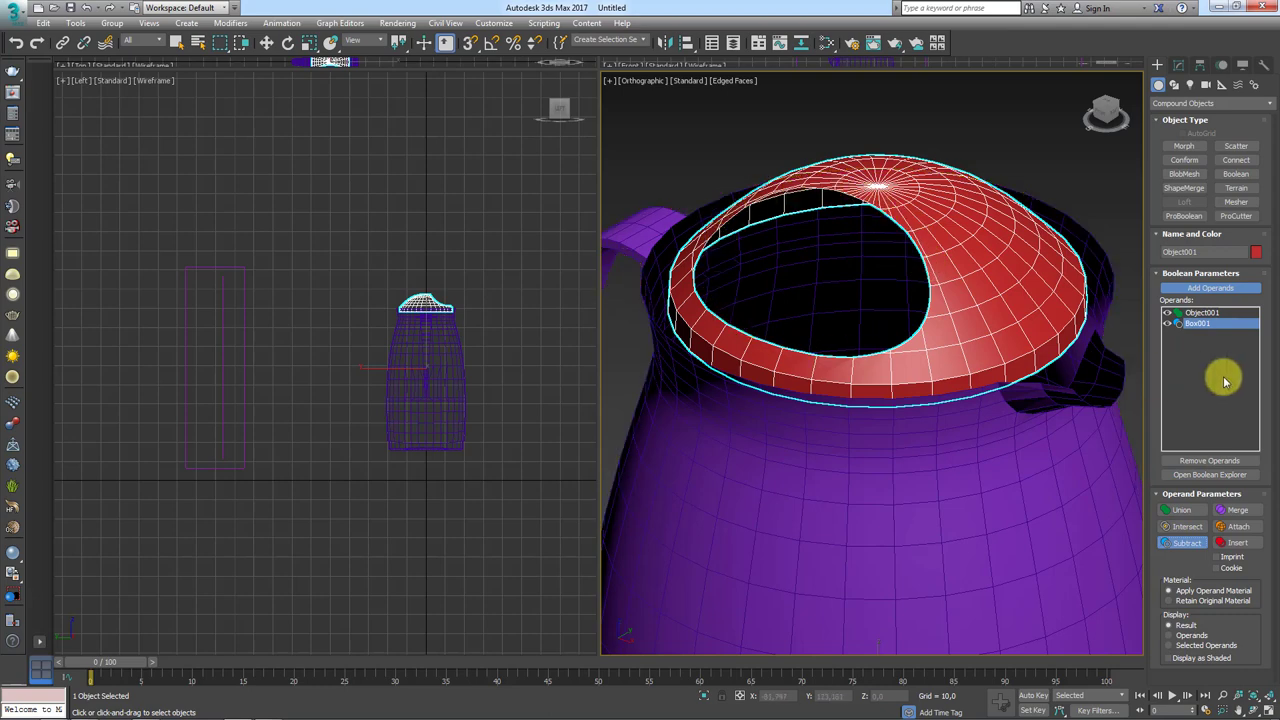
key(ctrl+z)
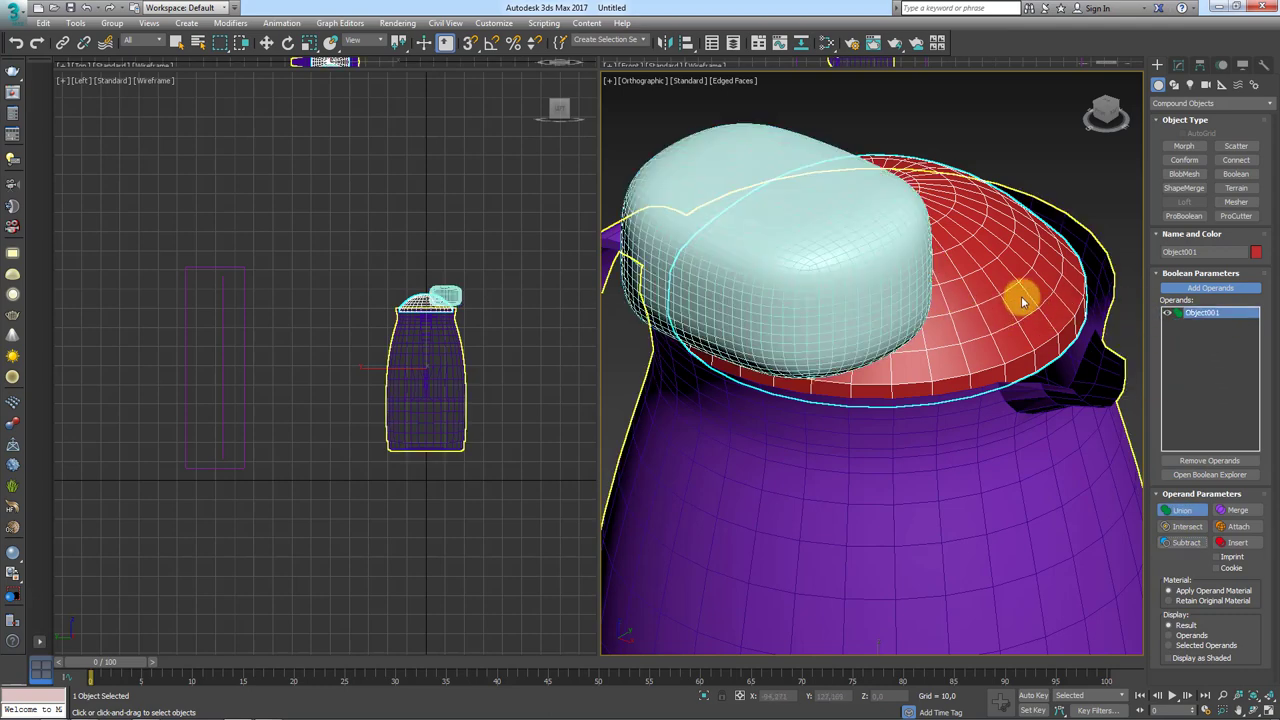
key(w)
alt+middle_drag(1022, 302, 1003, 262)
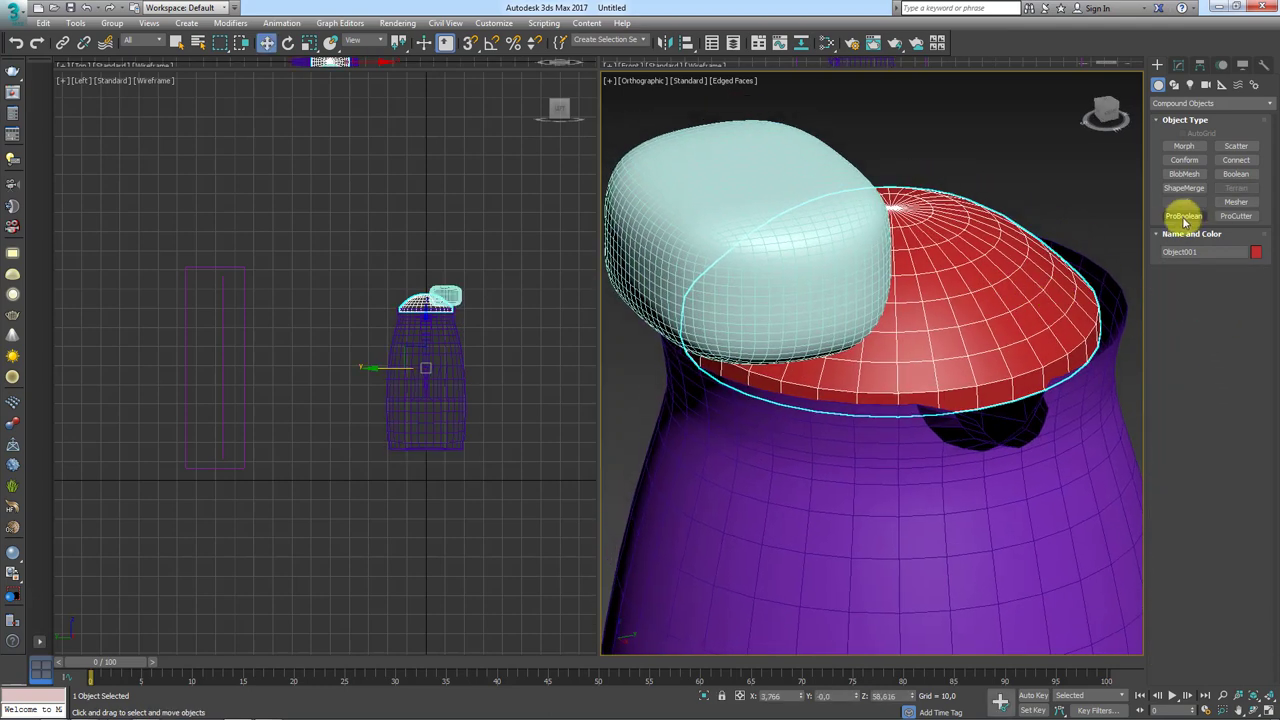
Step: Use ProBoolean Subtraction to carve the rounded box out of the red lid as a hollow
click(1185, 218)
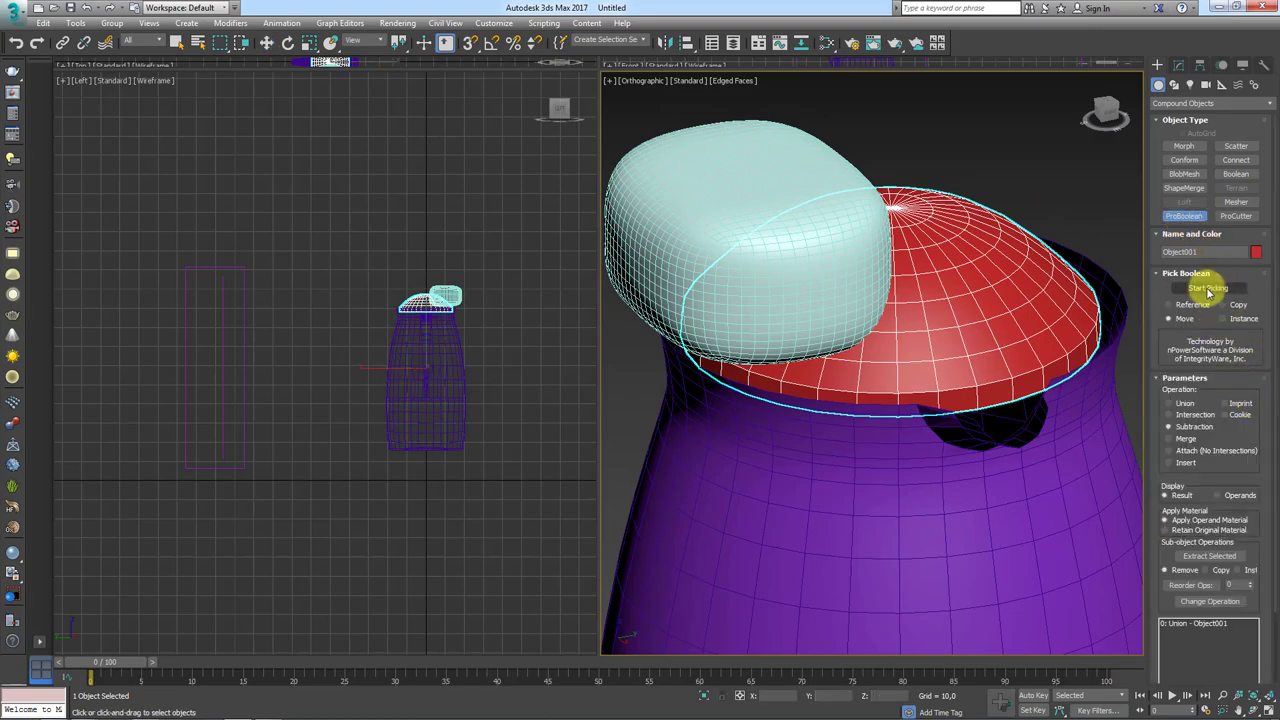
click(1207, 289)
click(759, 162)
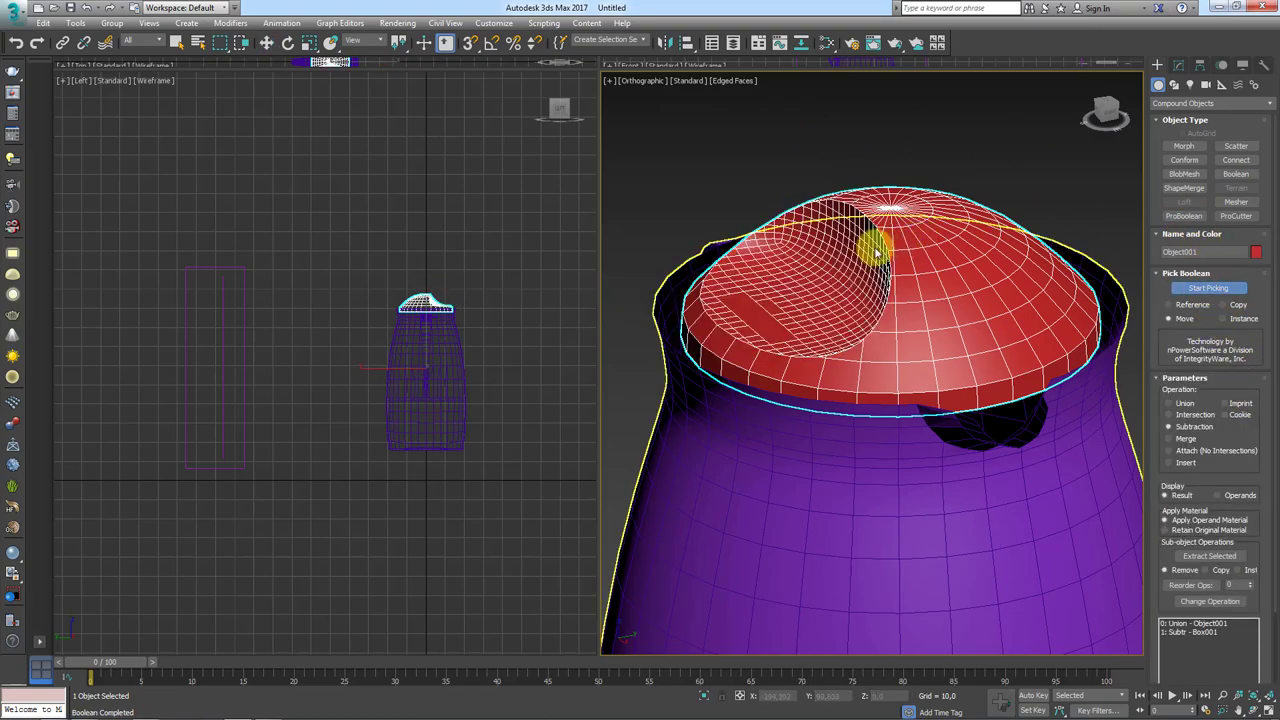
mouse_move(871, 249)
alt+middle_down()
mouse_move(1068, 258)
mouse_move(1086, 243)
mouse_move(1089, 286)
mouse_move(989, 309)
mouse_move(877, 284)
mouse_move(851, 257)
alt+middle_up()
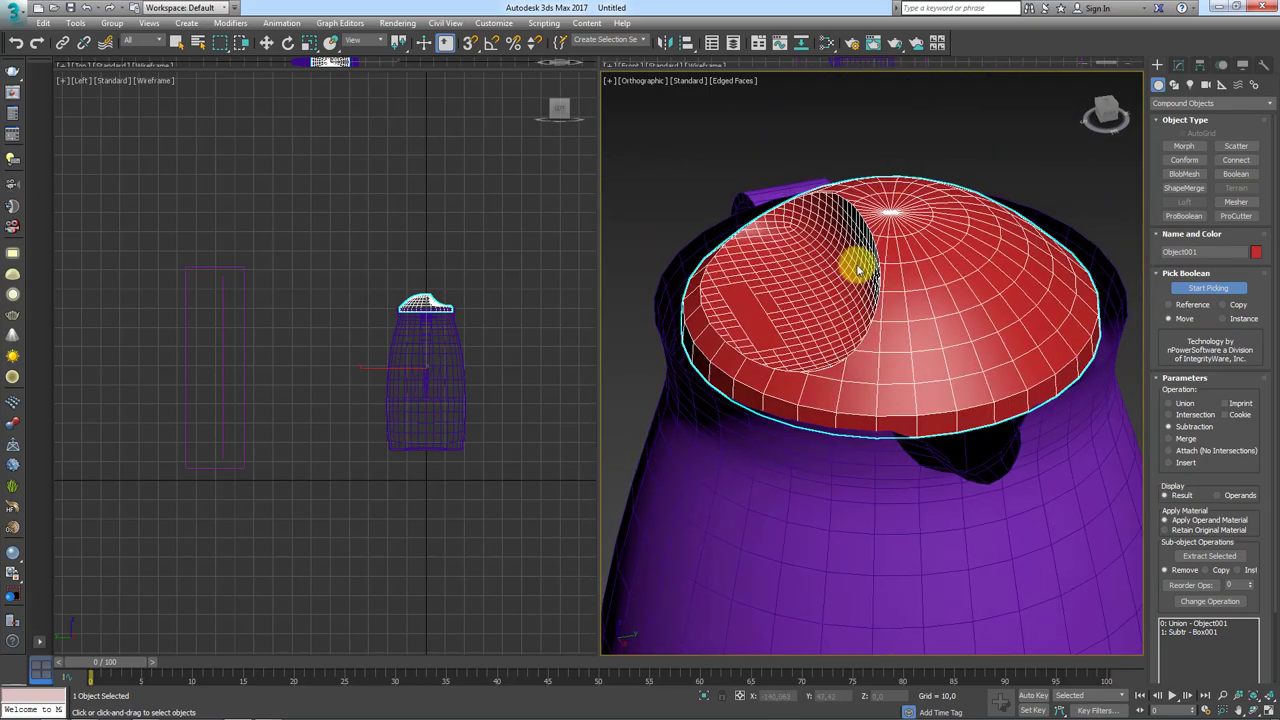
key(w)
mouse_move(934, 132)
alt+middle_down()
mouse_move(967, 221)
mouse_move(660, 368)
alt+middle_up()
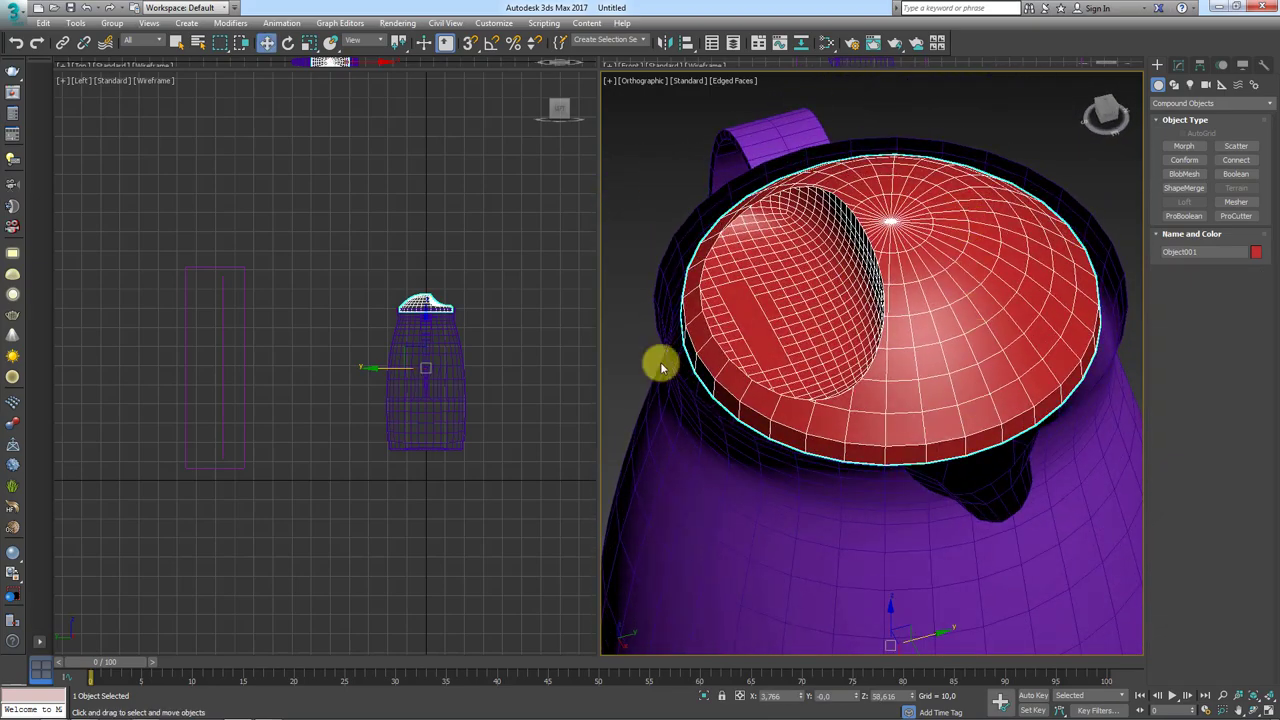
mouse_move(899, 160)
alt+middle_down()
mouse_move(906, 254)
mouse_move(914, 223)
mouse_move(1066, 237)
mouse_move(931, 223)
mouse_move(871, 151)
mouse_move(972, 230)
alt+middle_up()
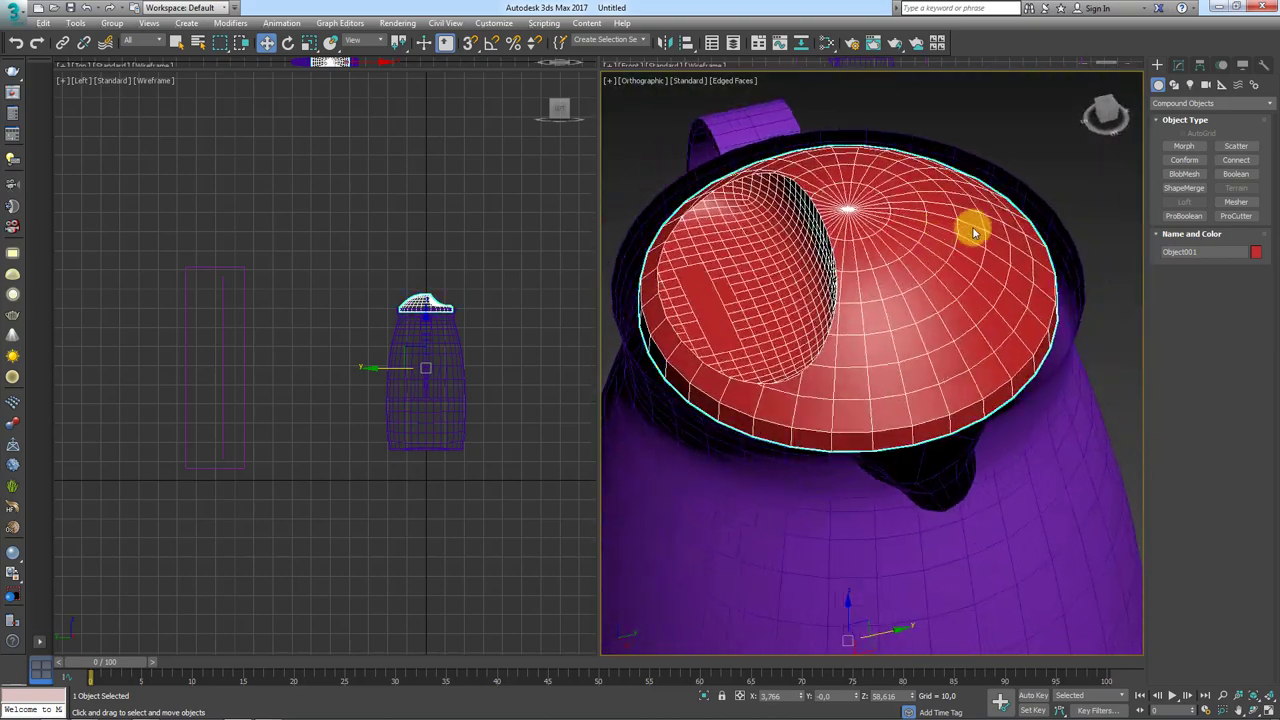
Step: Bring up the lid's Modifier List in the Modify panel to find Symmetry
click(1179, 64)
click(1268, 104)
drag(1274, 141, 1249, 449)
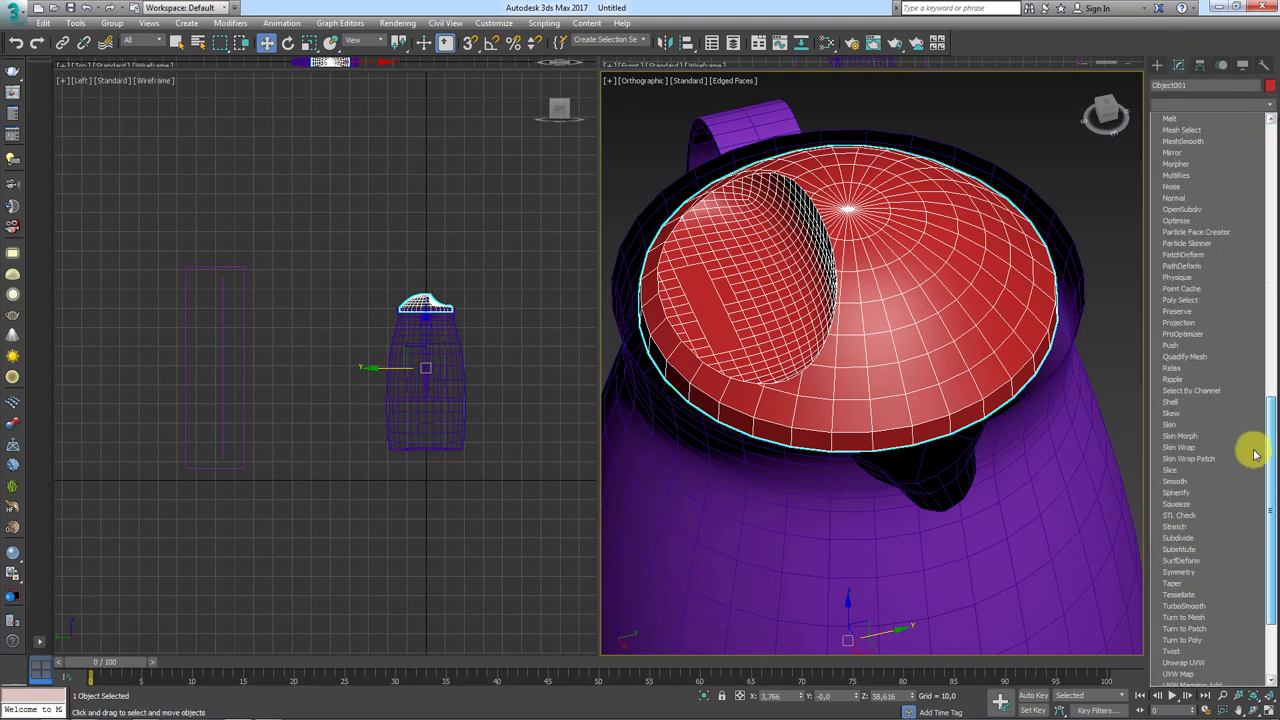
Step: Add a Symmetry modifier mirrored across Z and inspect both matching recesses on the lid
click(1180, 447)
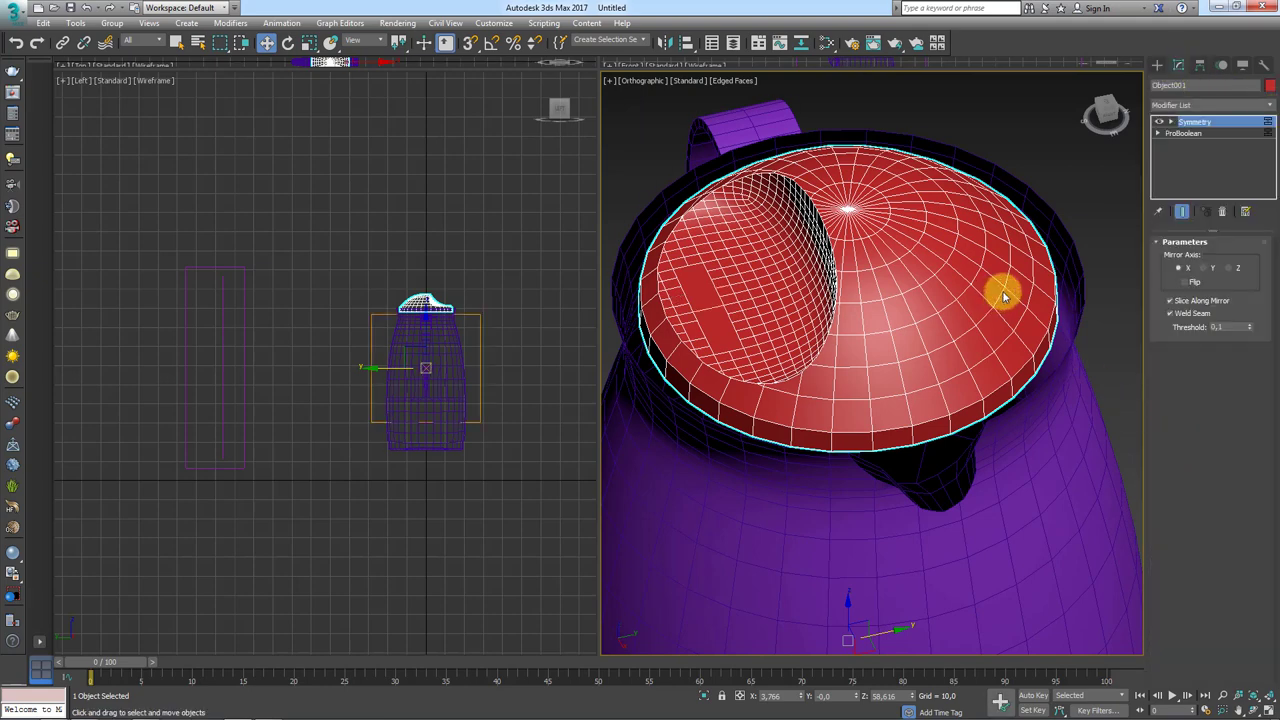
click(1230, 270)
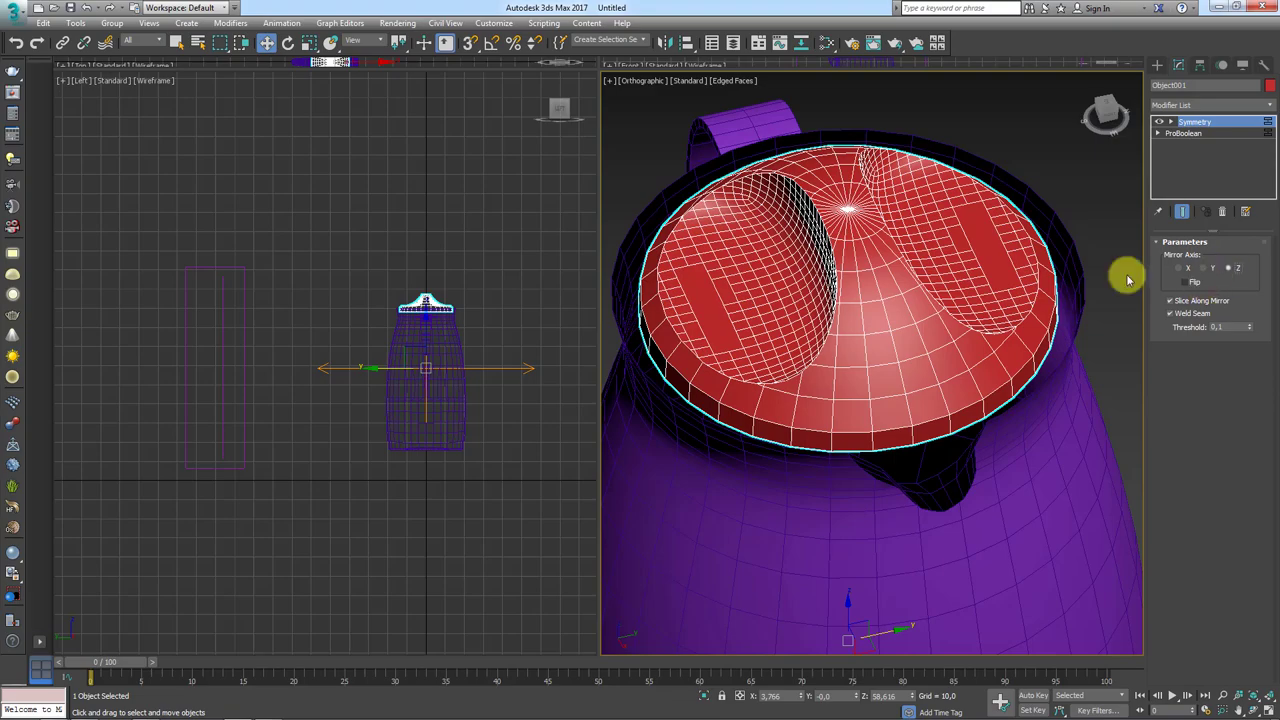
mouse_move(1127, 280)
alt+middle_down()
mouse_move(1000, 331)
mouse_move(929, 234)
mouse_move(929, 214)
mouse_move(881, 318)
mouse_move(1003, 314)
mouse_move(929, 323)
alt+middle_up()
scroll(914, 251, up, 3)
scroll(845, 292, up, 3)
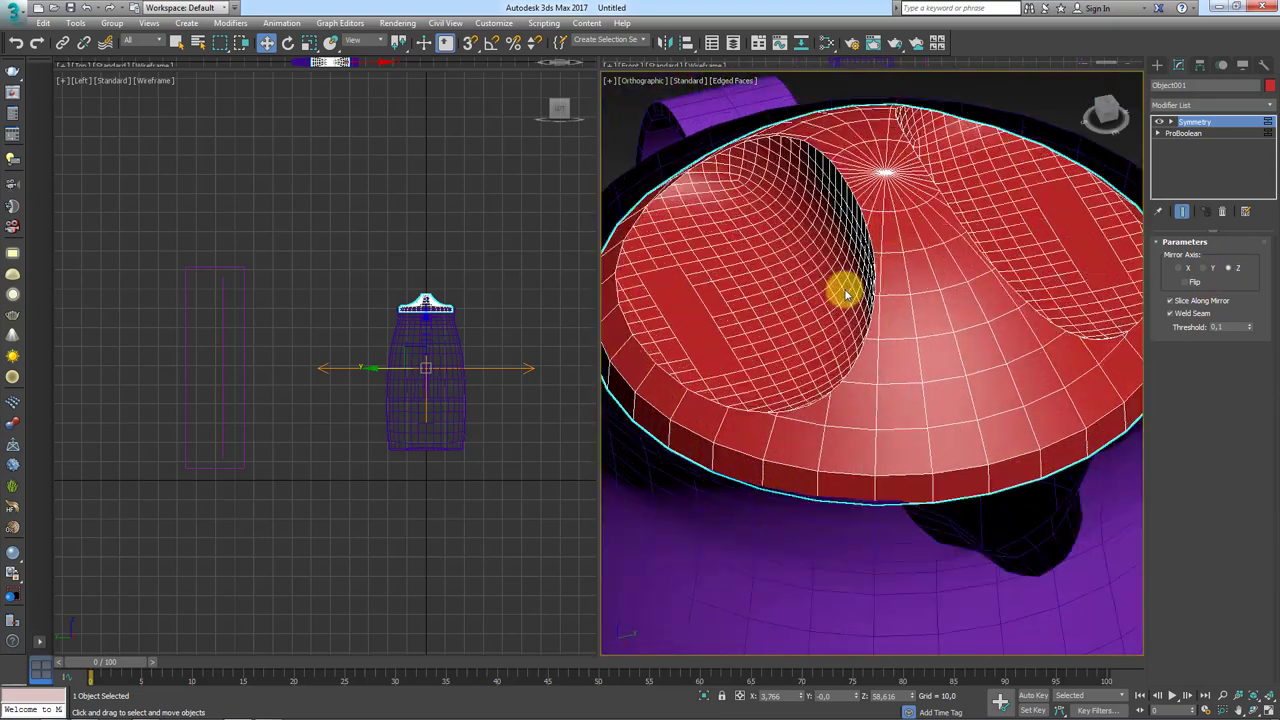
alt+middle_drag(853, 401, 954, 403)
scroll(694, 240, down, 2)
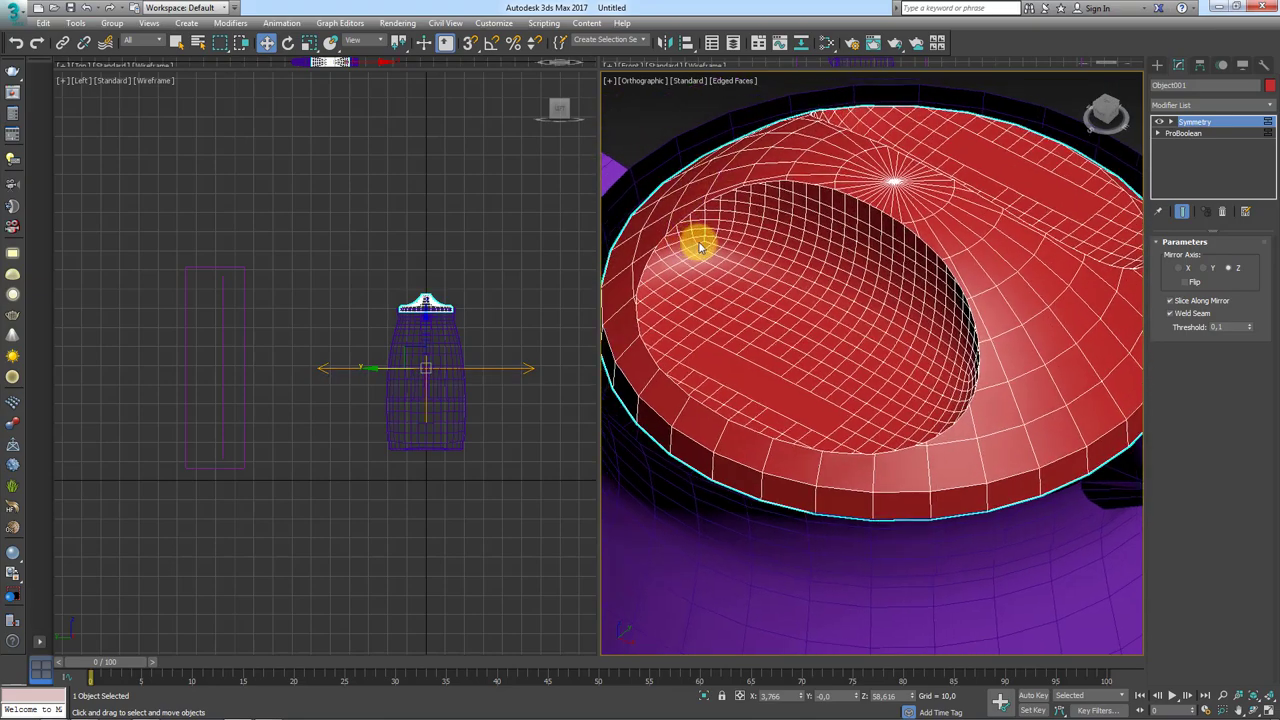
scroll(779, 258, down, 3)
mouse_move(779, 258)
alt+middle_down()
mouse_move(846, 289)
mouse_move(830, 182)
alt+middle_up()
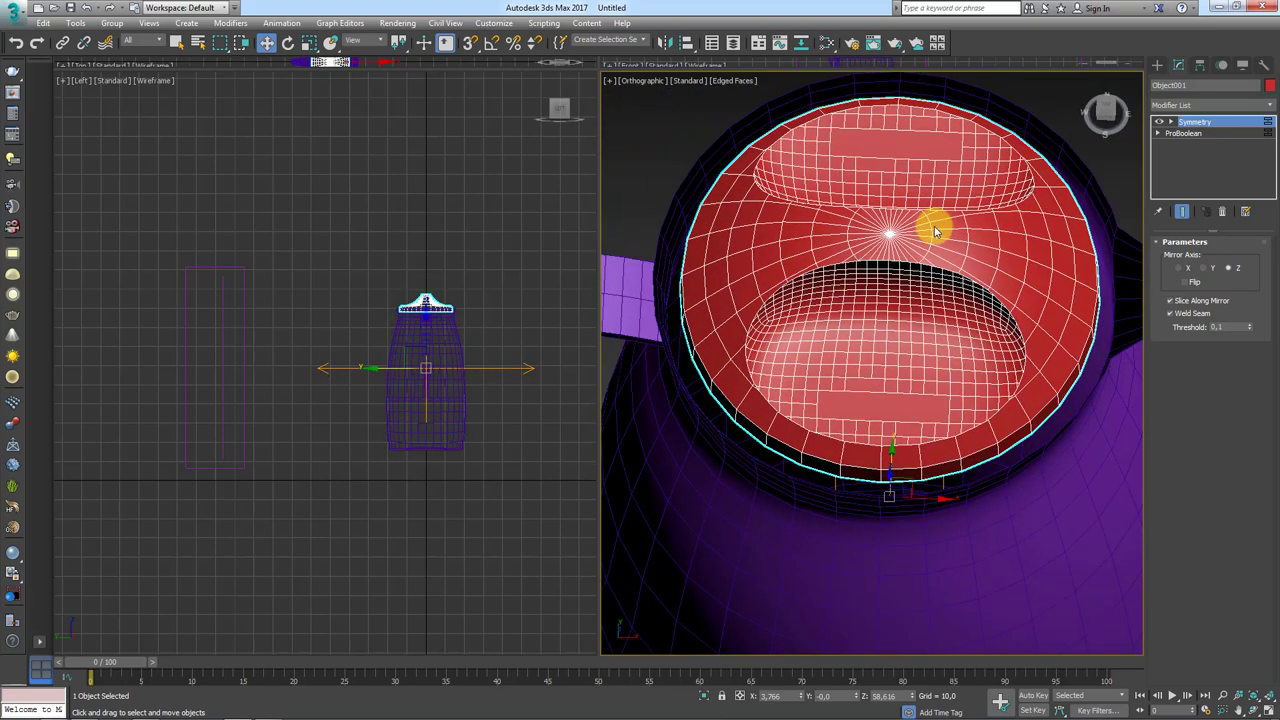
mouse_move(935, 232)
alt+middle_down()
mouse_move(909, 294)
mouse_move(826, 257)
alt+middle_up()
alt+middle_drag(917, 269, 847, 258)
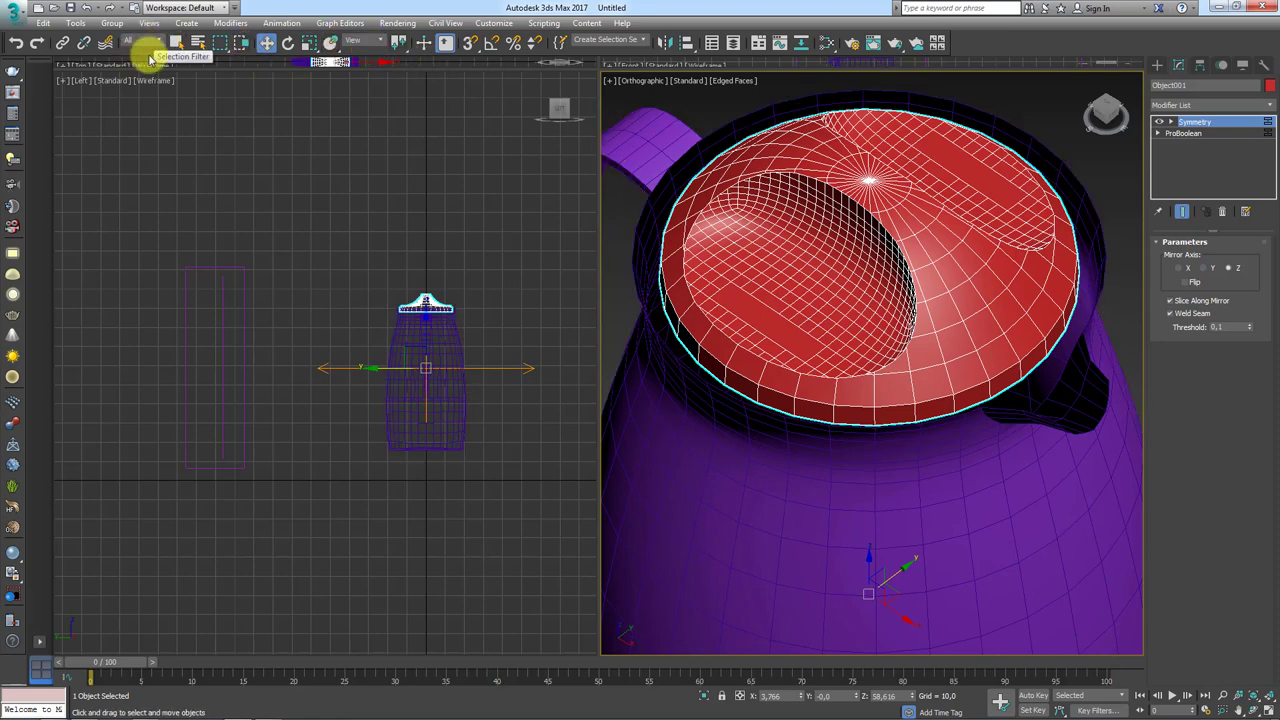
Step: Show the modelling ribbon with its Freeform tools
click(758, 43)
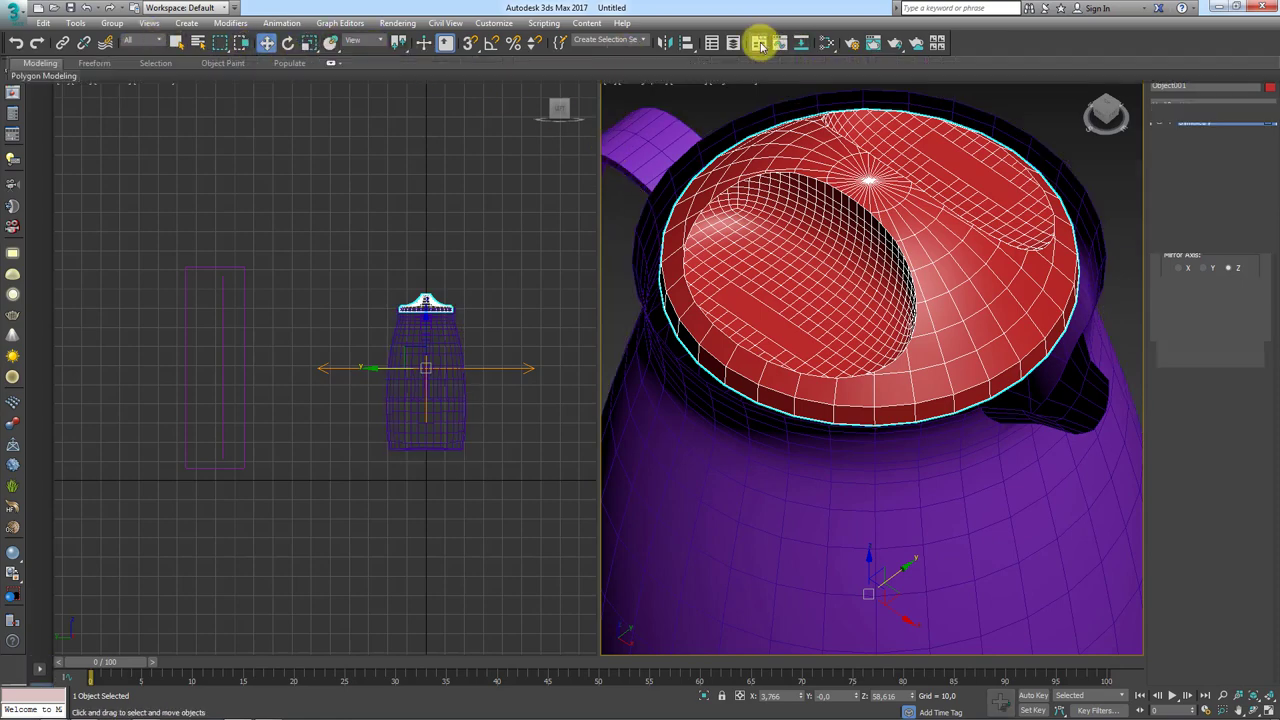
mouse_move(870, 310)
alt+middle_down()
mouse_move(831, 277)
mouse_move(810, 350)
alt+middle_up()
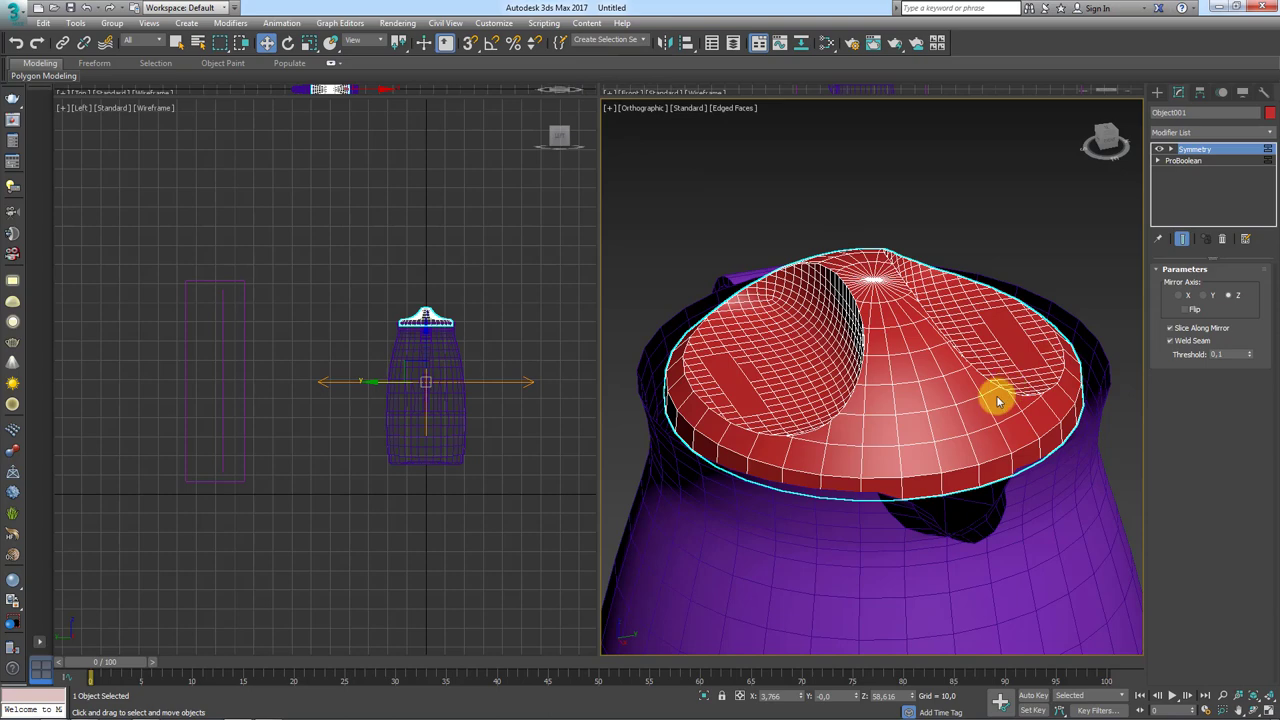
click(97, 67)
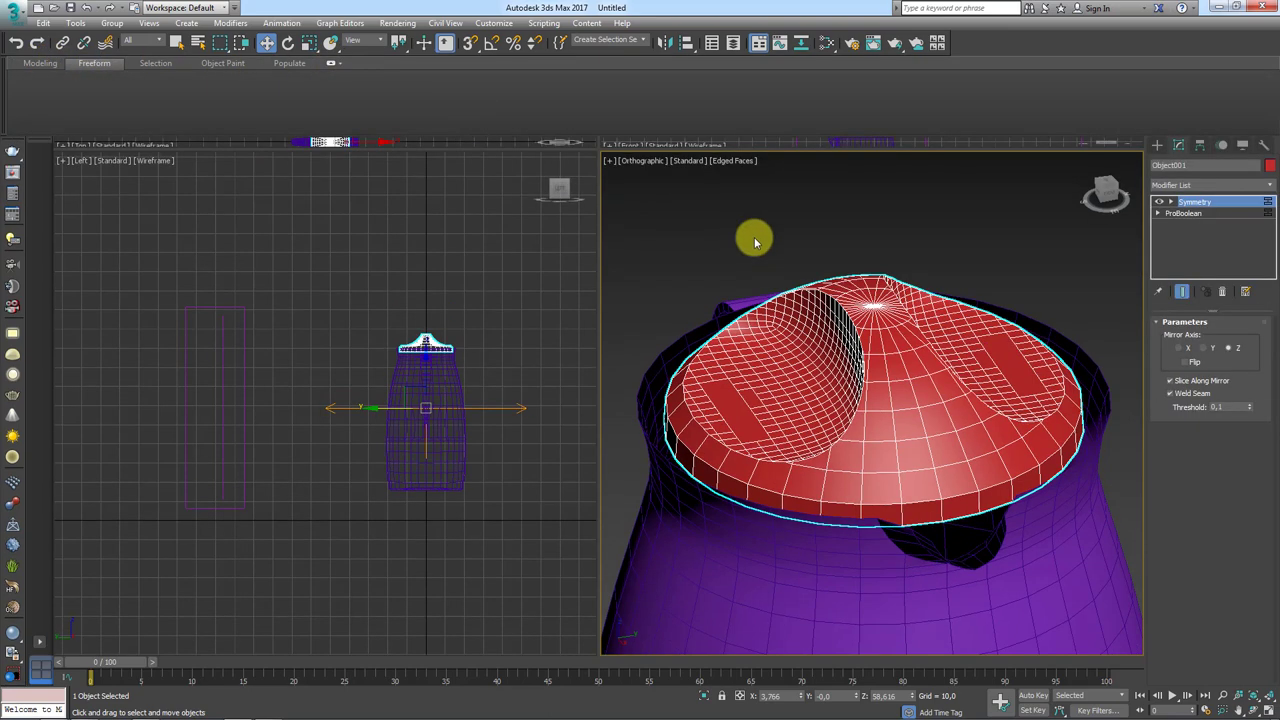
Step: Convert the red lid to an Editable Poly, keeping both mirrored hollows
mouse_move(845, 333)
alt+middle_down()
mouse_move(860, 354)
mouse_move(836, 316)
alt+middle_up()
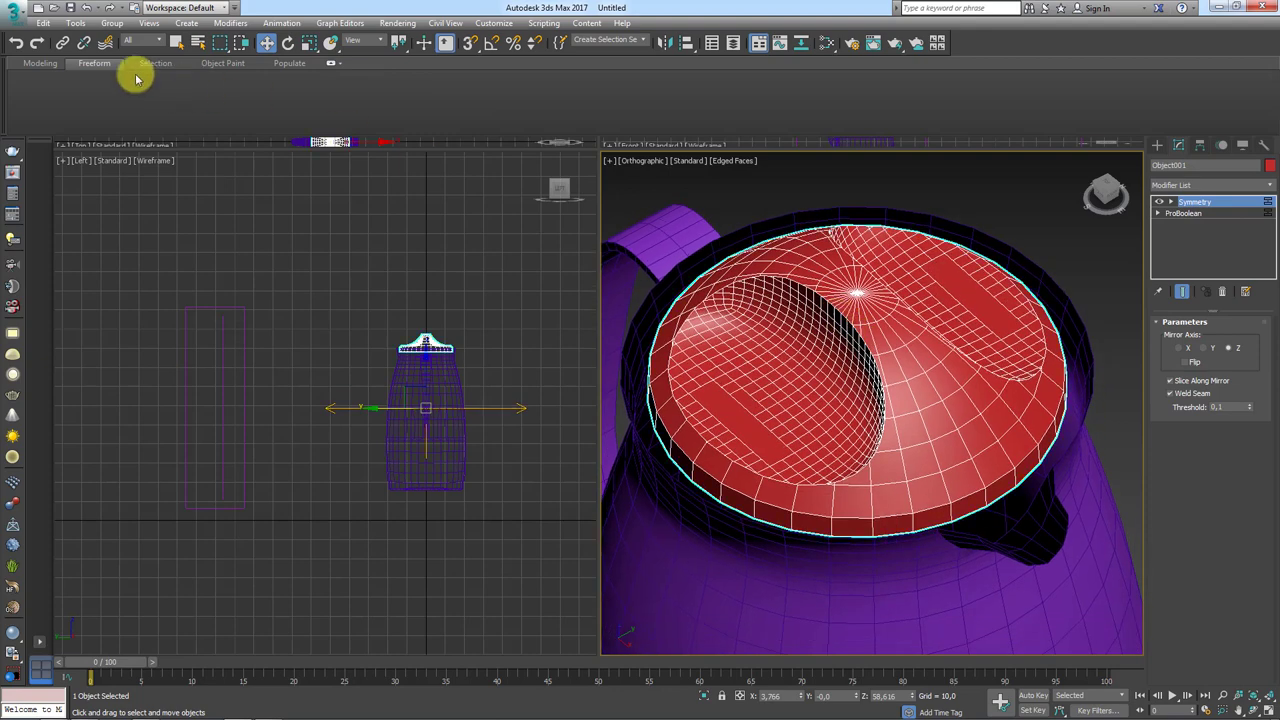
alt+middle_drag(1006, 240, 925, 283)
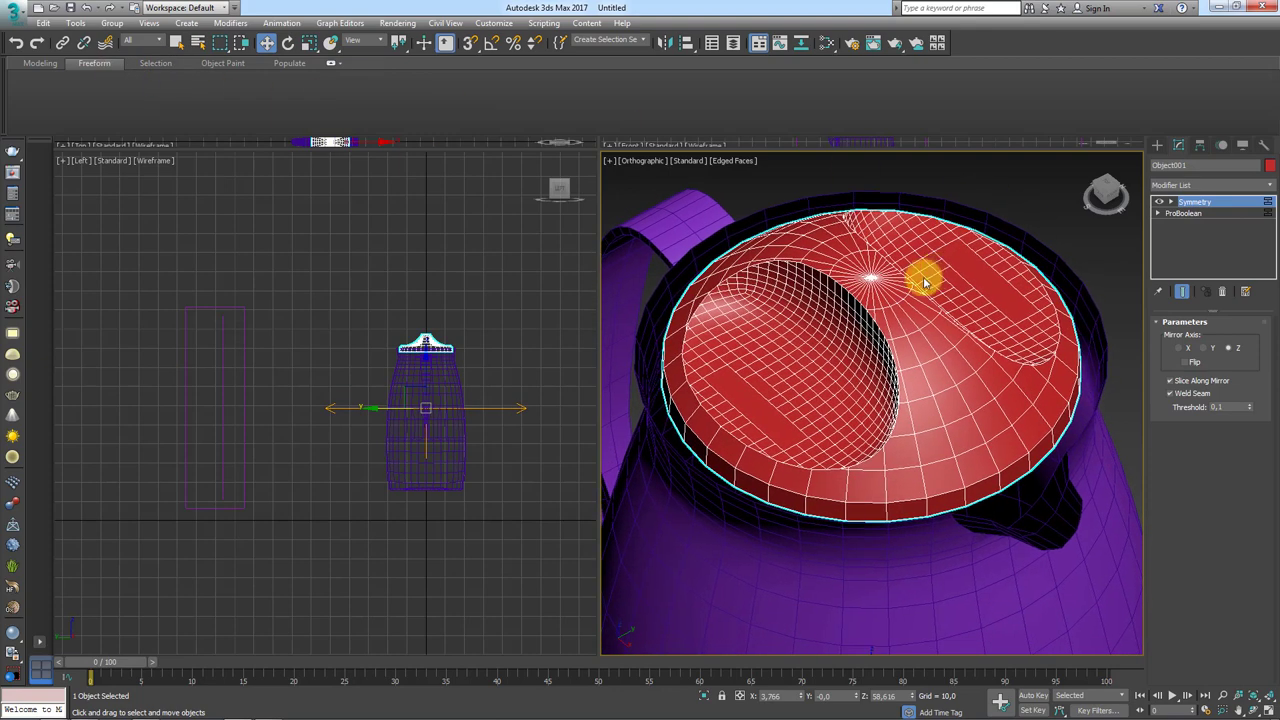
right_click(795, 275)
click(962, 421)
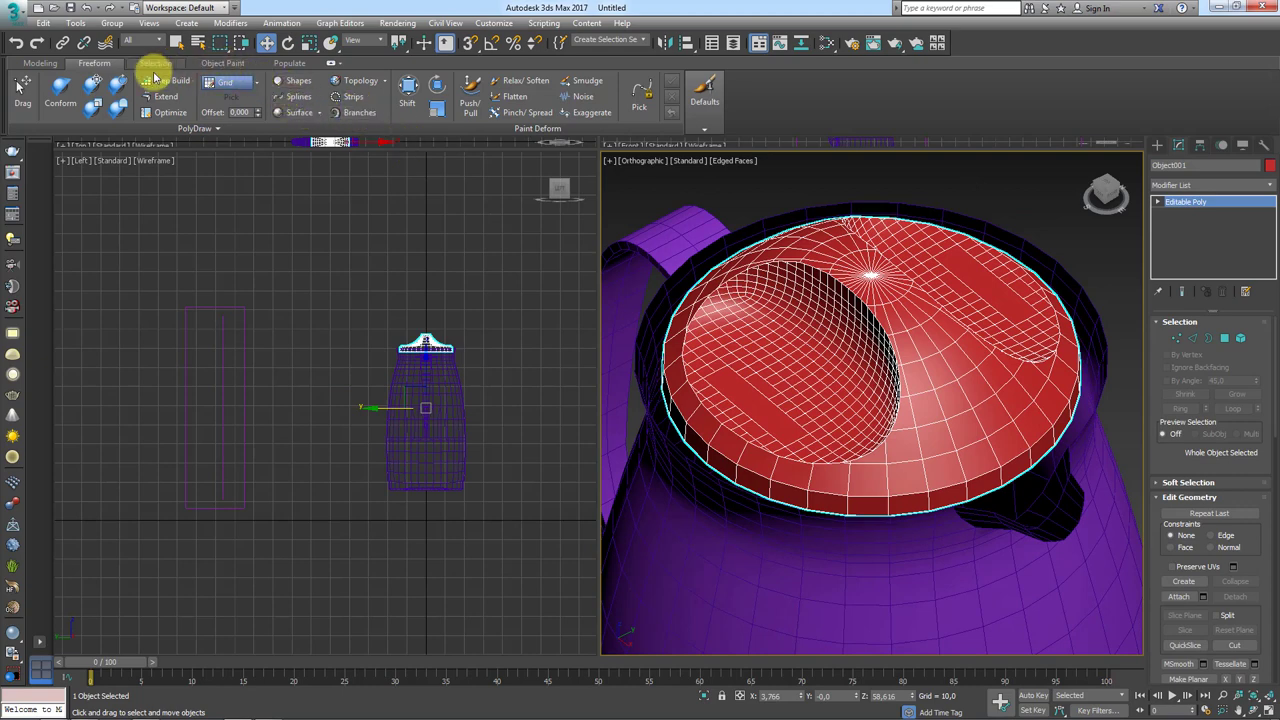
Step: Create a new PolyDraw object and set Draw On to Surface, picking the red lid Object001
click(206, 131)
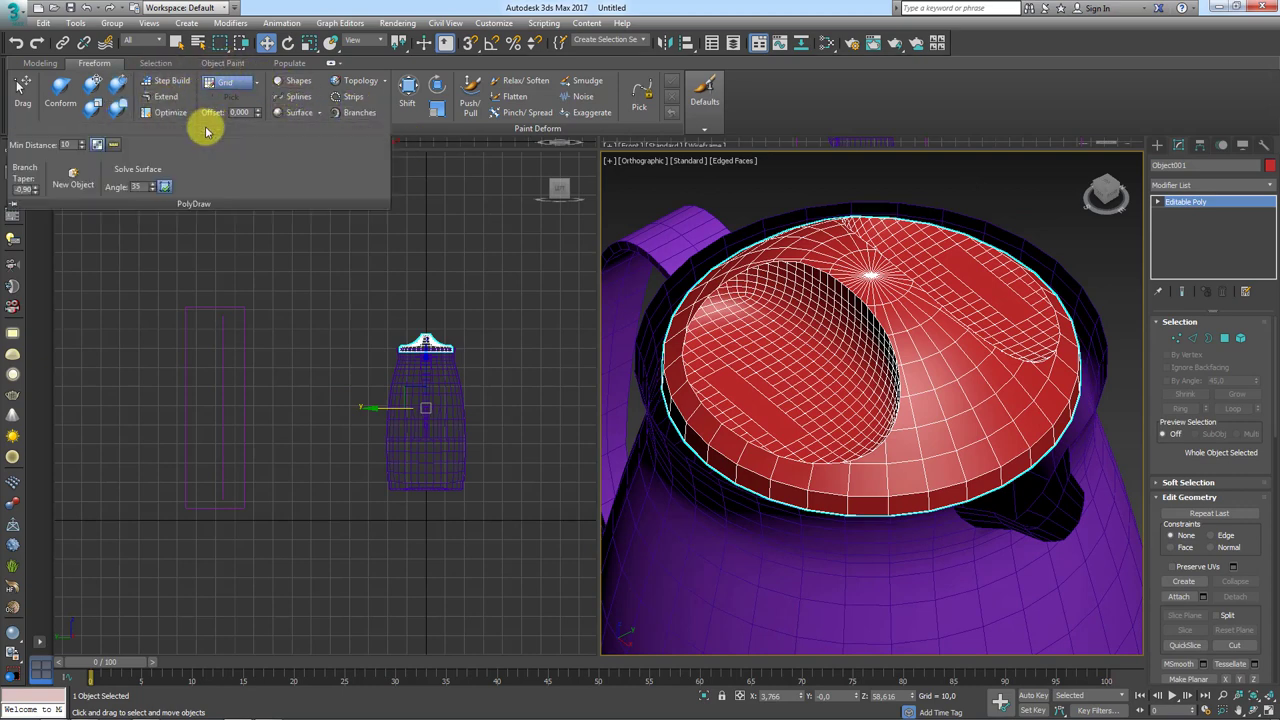
click(74, 180)
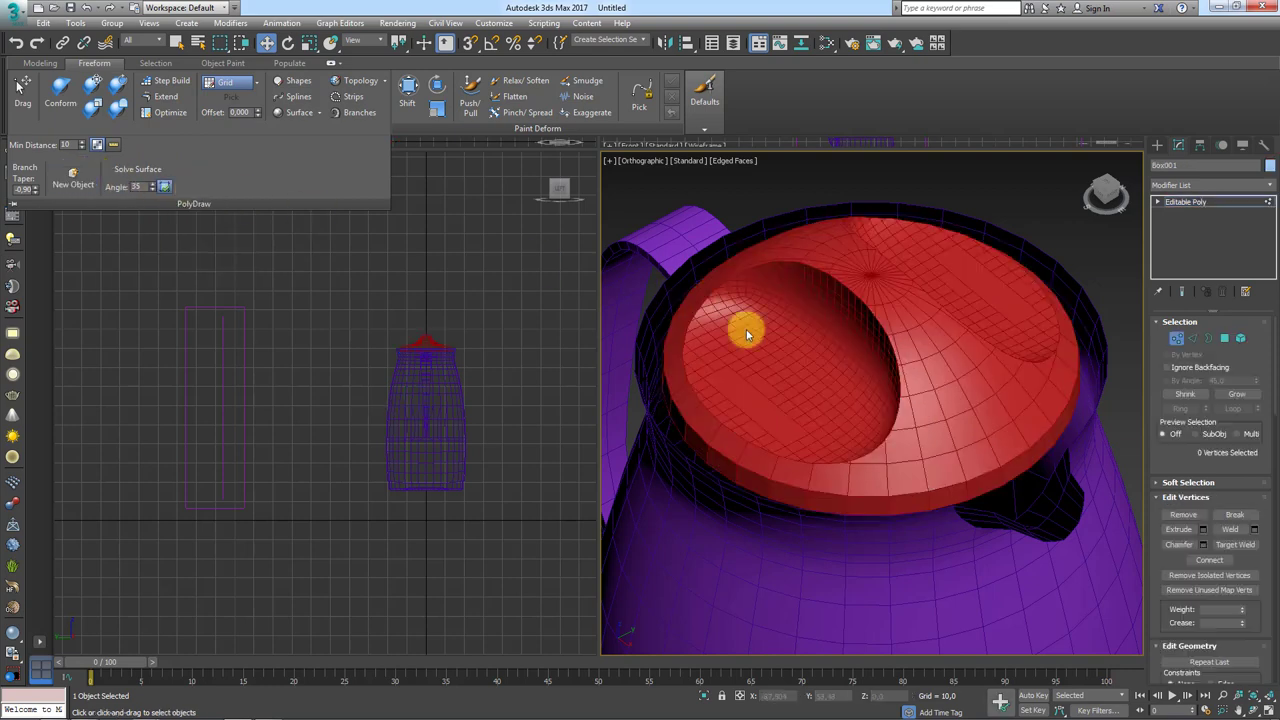
click(257, 82)
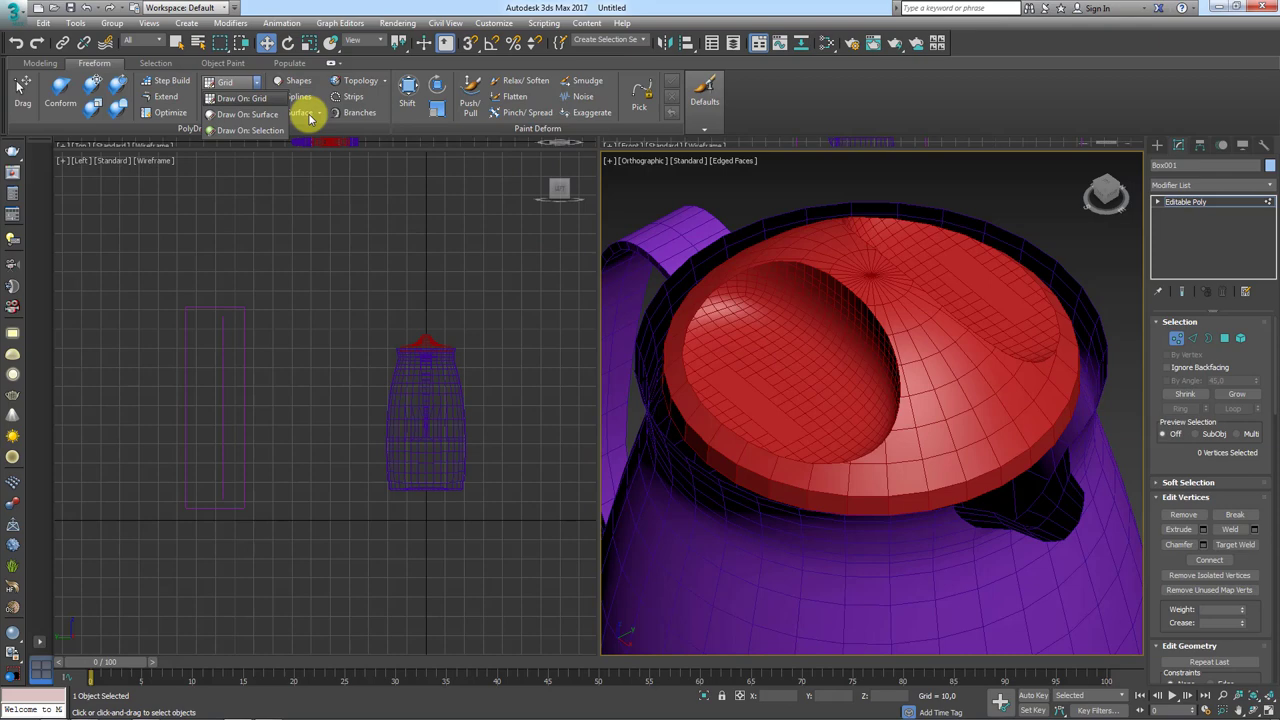
click(249, 116)
click(236, 103)
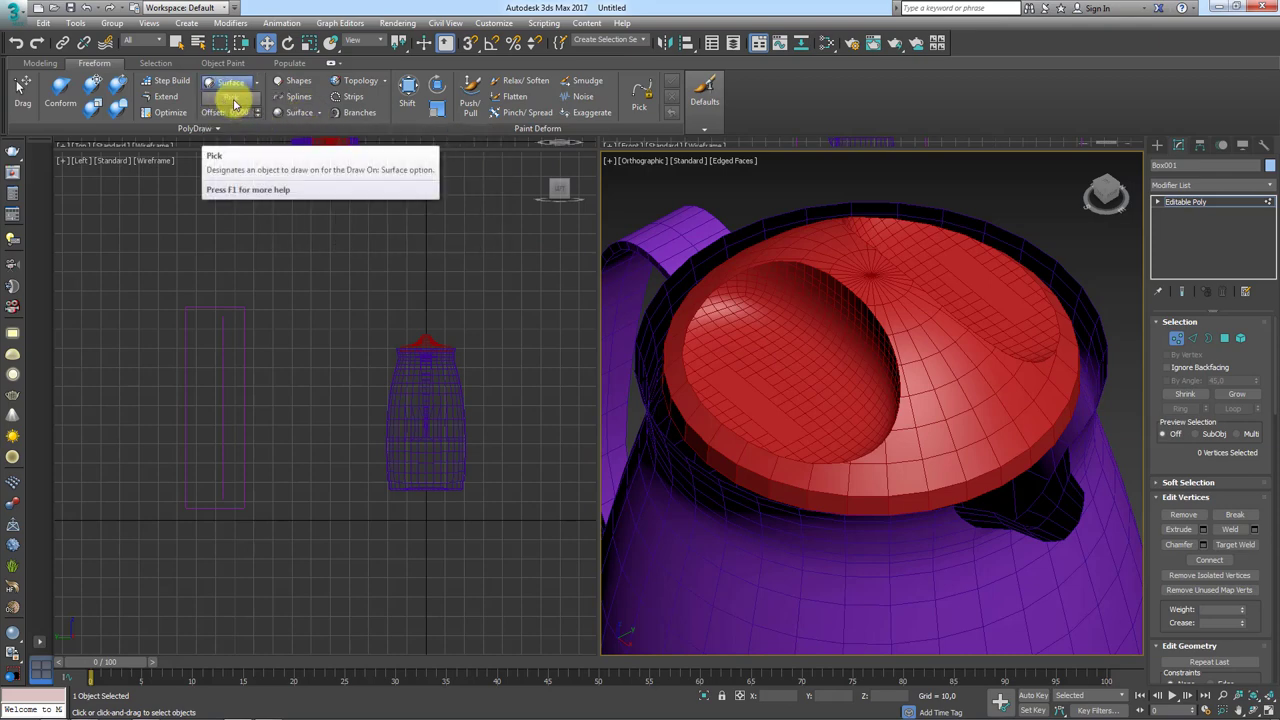
click(855, 283)
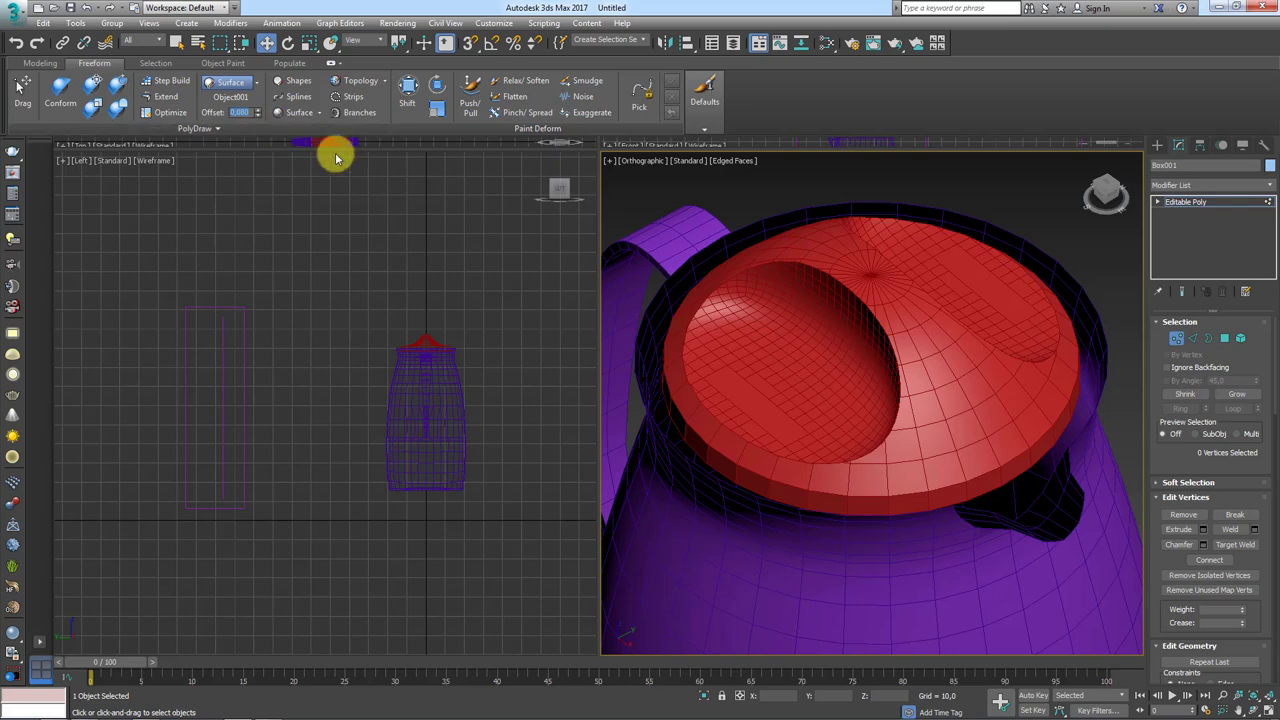
Step: Place three vertices on the lid beside the recess, build a quad, then undo it
click(170, 80)
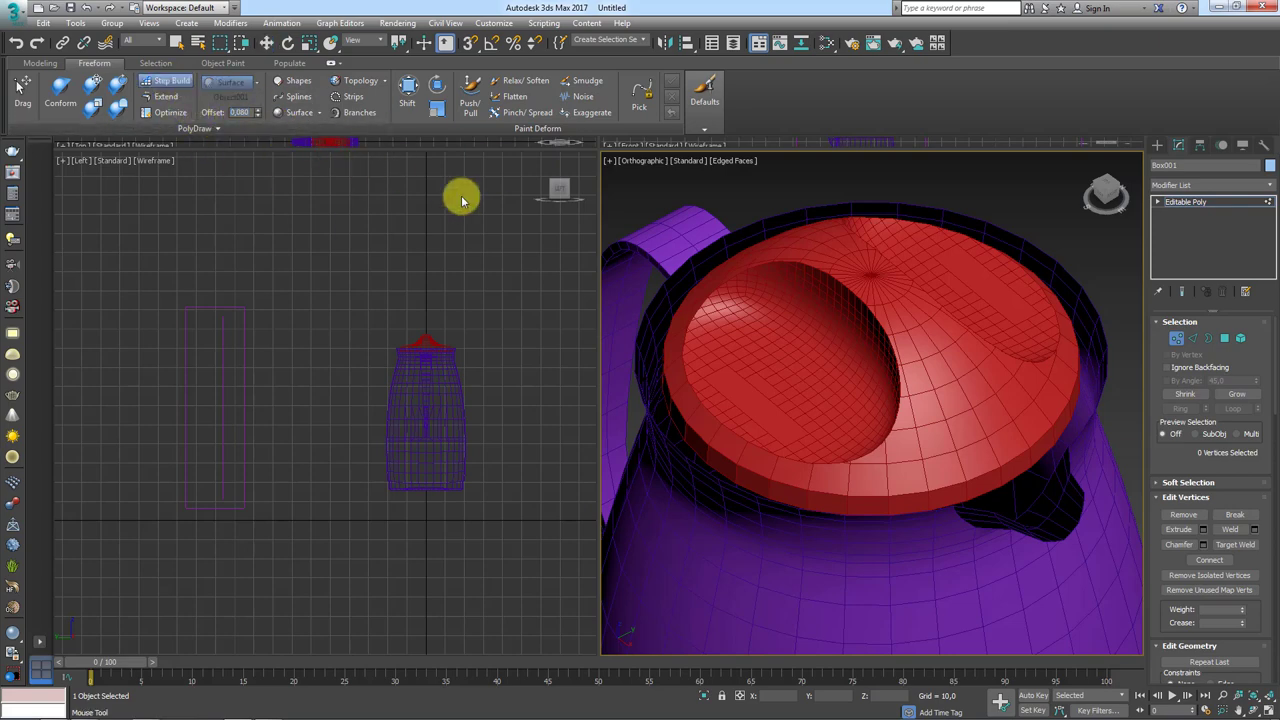
scroll(896, 420, up, 3)
scroll(809, 380, up, 2)
click(880, 393)
click(860, 310)
click(937, 311)
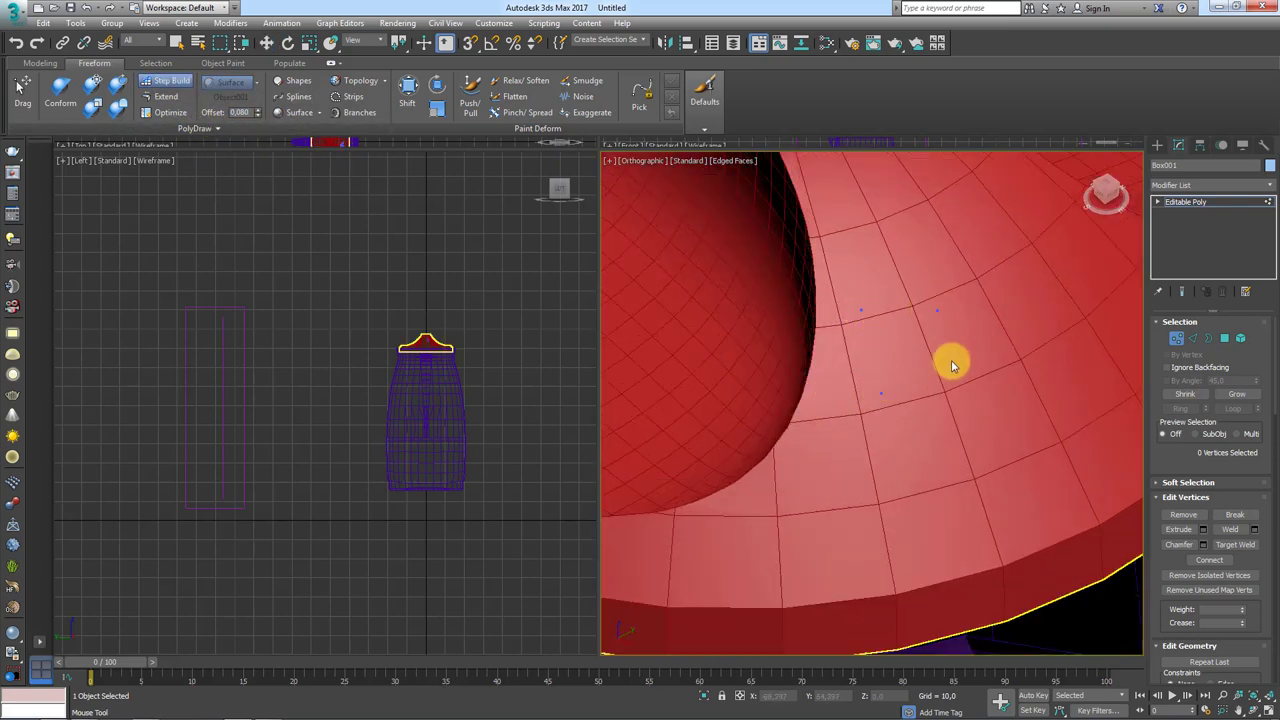
shift+drag(951, 360, 908, 354)
alt+middle_drag(908, 354, 957, 366)
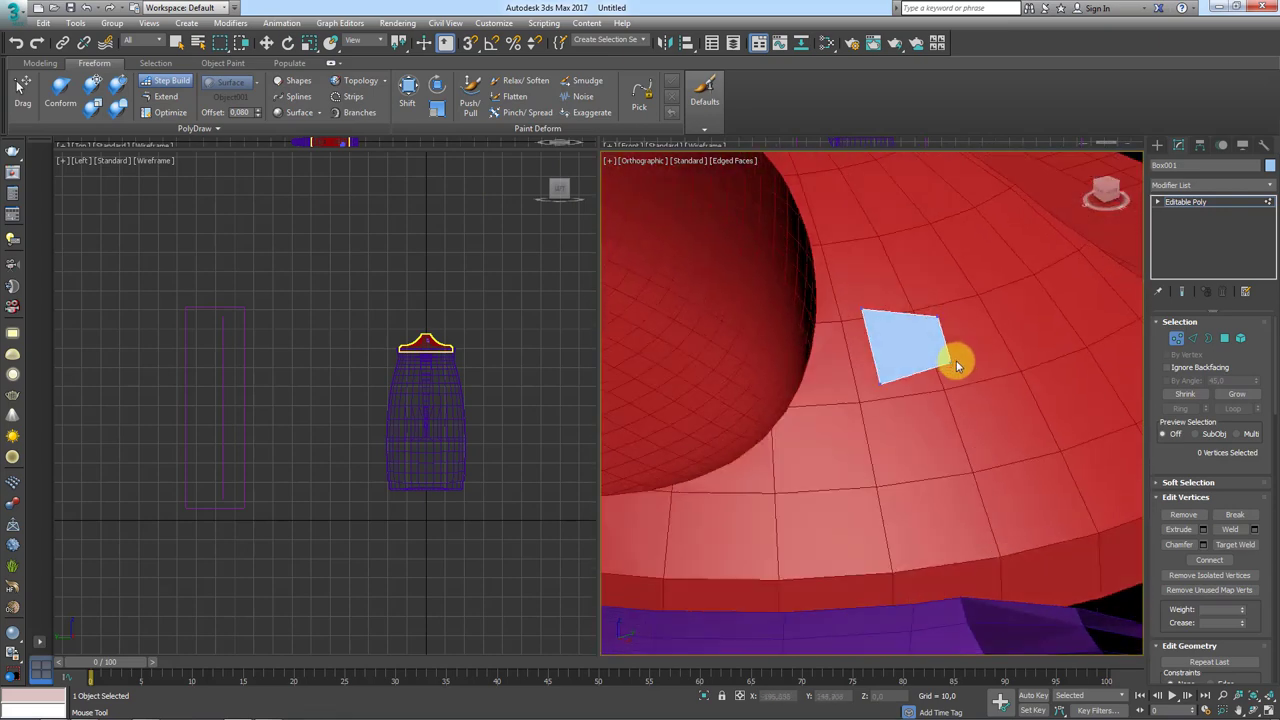
key(ctrl+z)
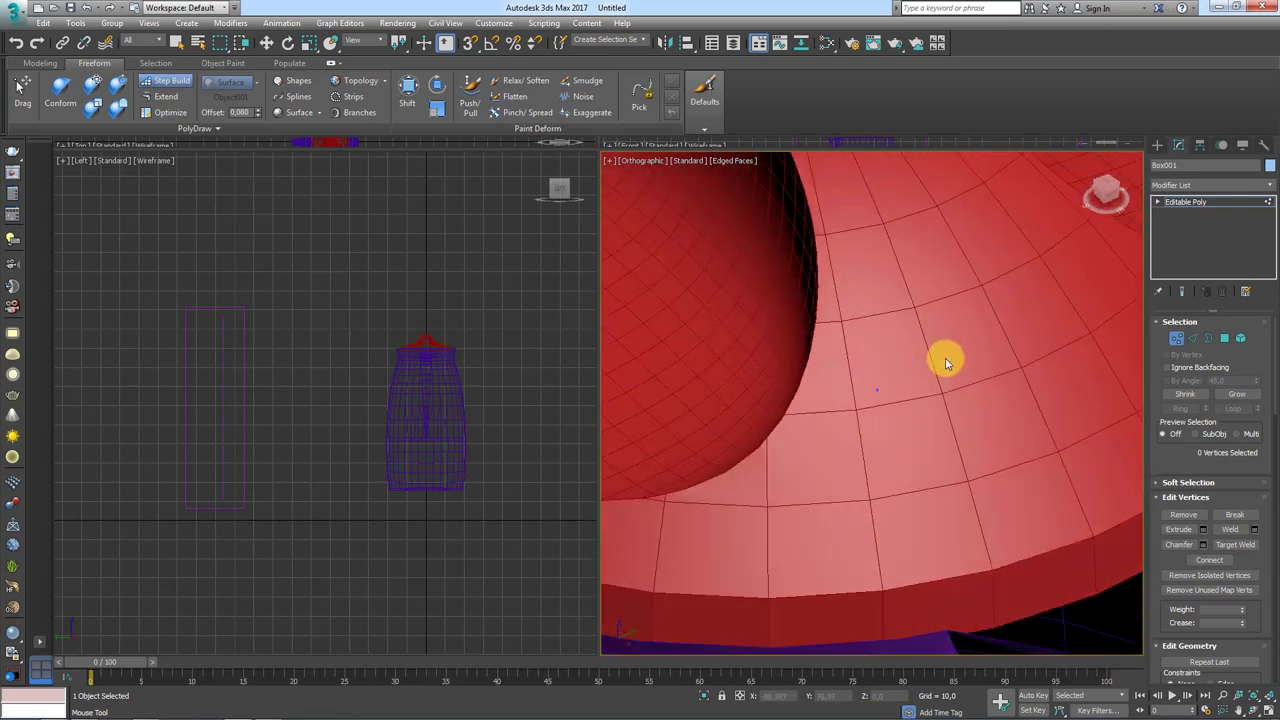
Step: Leave Vertex mode by selecting Editable Poly in the modifier stack
scroll(946, 362, down, 2)
scroll(920, 400, down, 5)
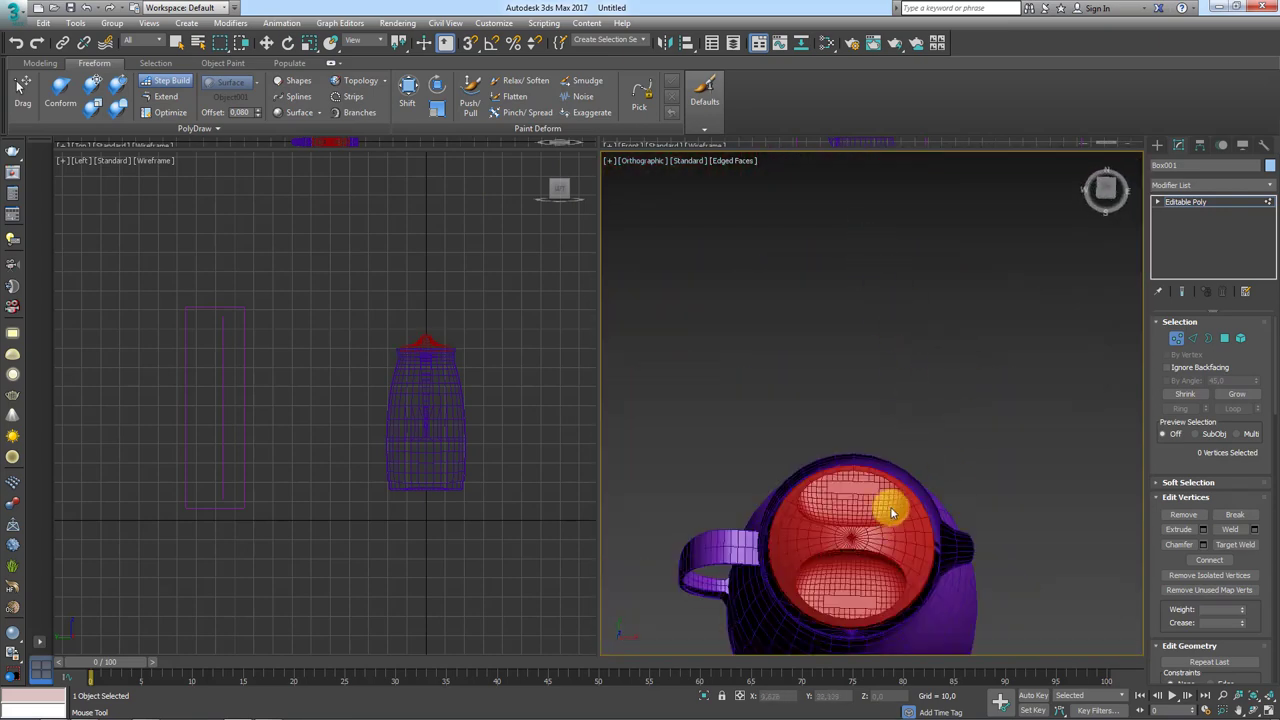
scroll(893, 513, up, 3)
scroll(820, 451, up, 3)
scroll(814, 437, up, 3)
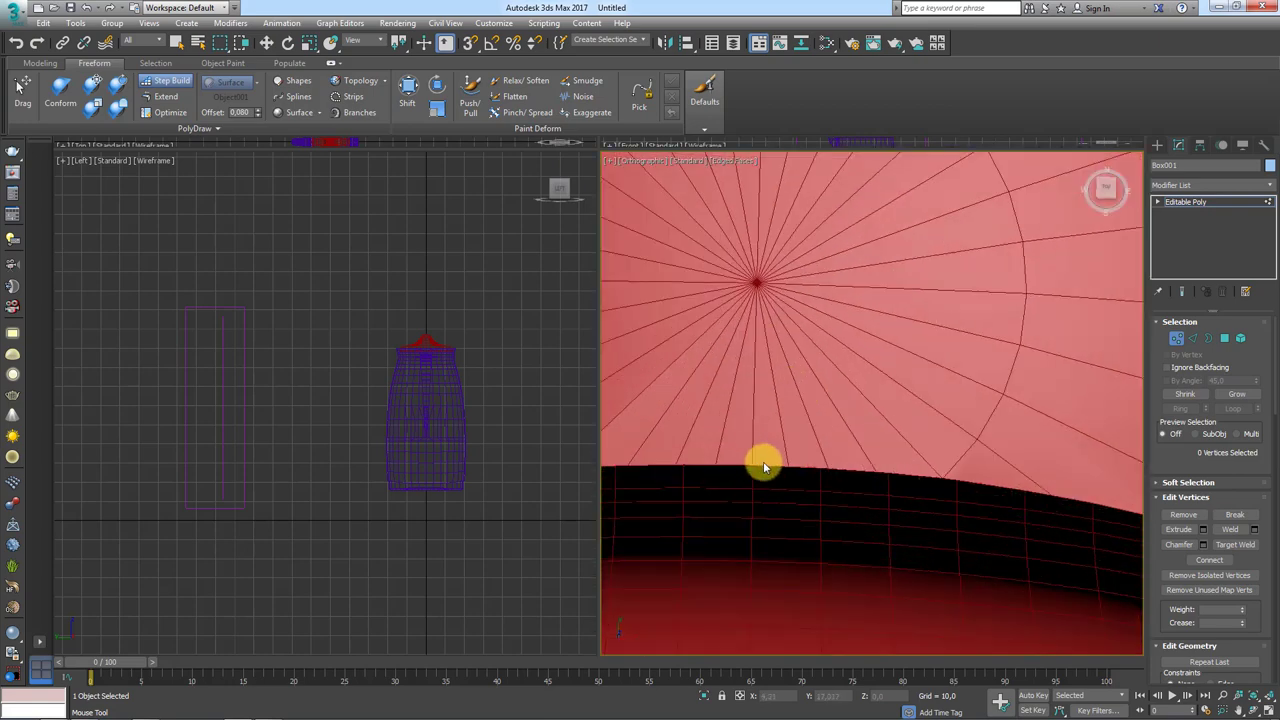
scroll(763, 467, up, 3)
scroll(769, 408, up, 2)
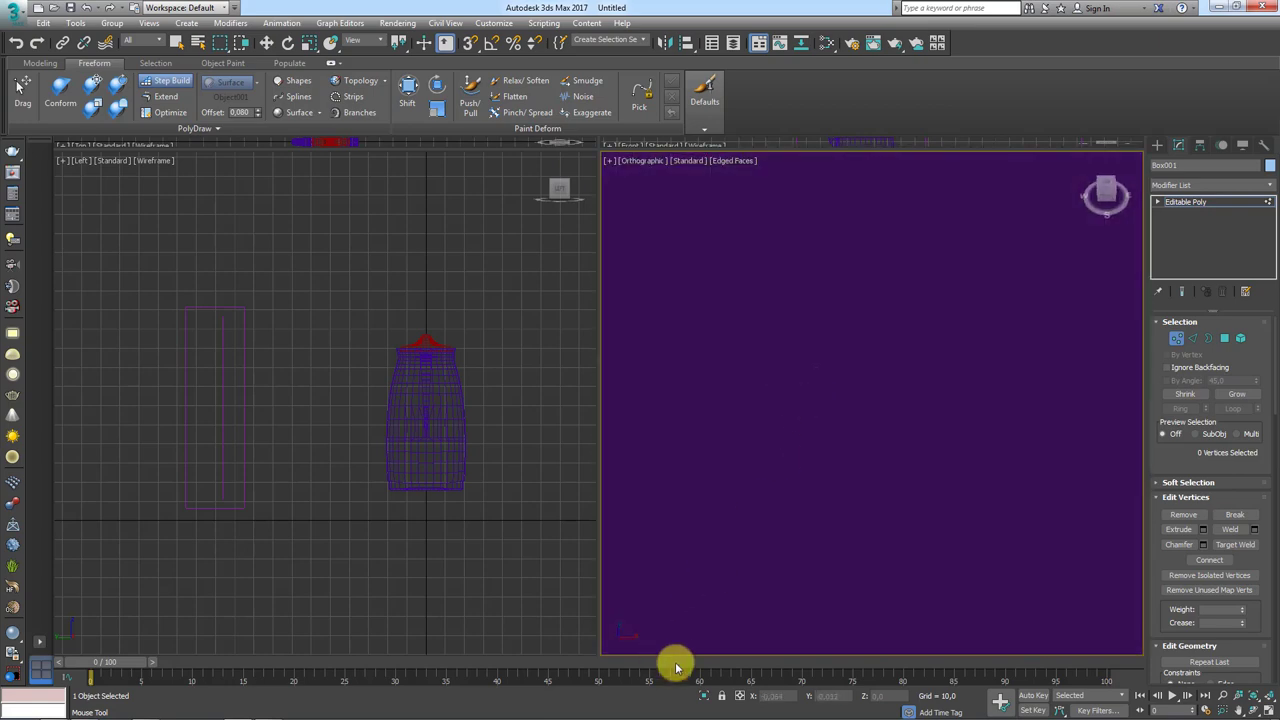
scroll(754, 557, up, 2)
scroll(822, 461, down, 2)
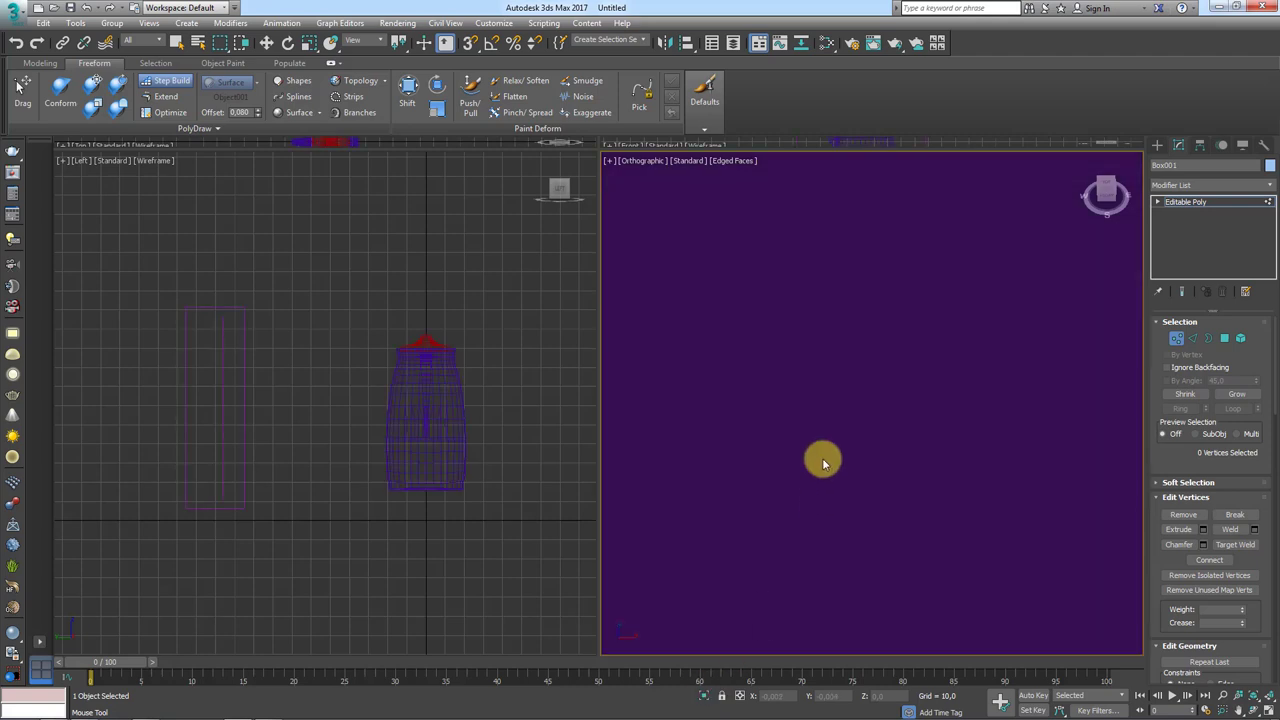
click(1185, 202)
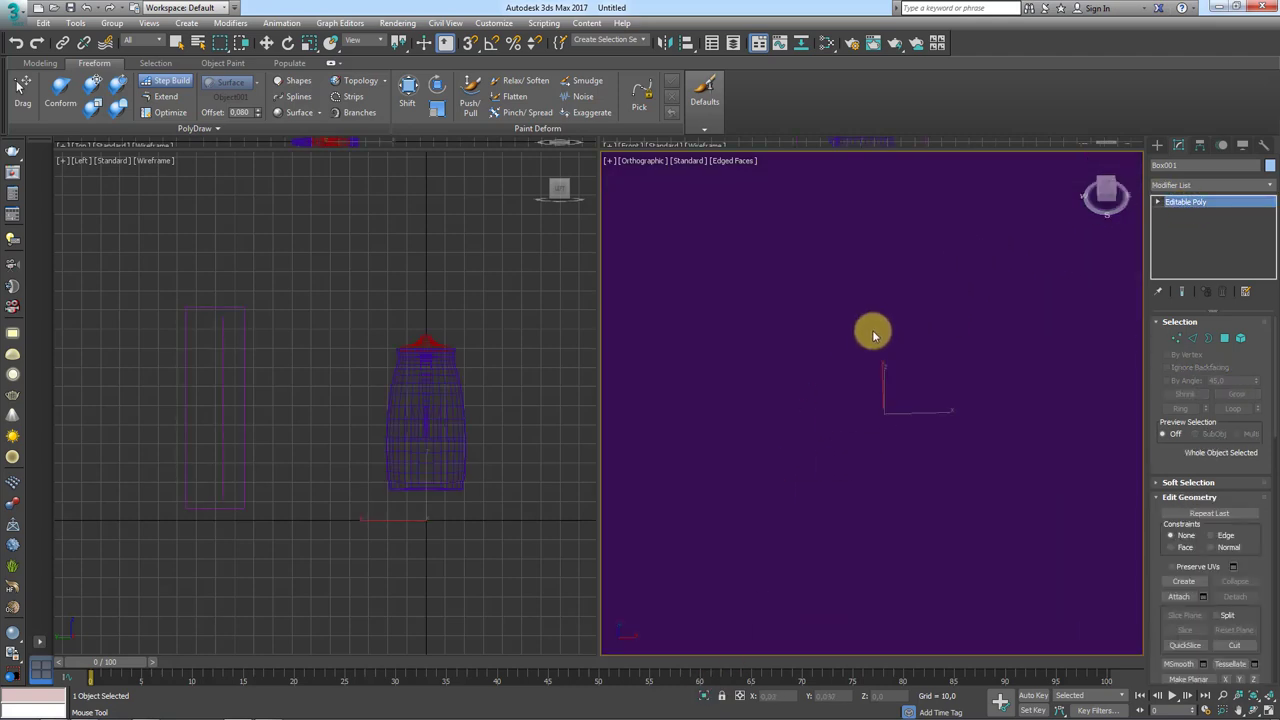
Step: Open Scene Explorer, listing Box001, Line001, Object001, Plane001 and Plane002
scroll(880, 320, down, 2)
scroll(900, 300, down, 2)
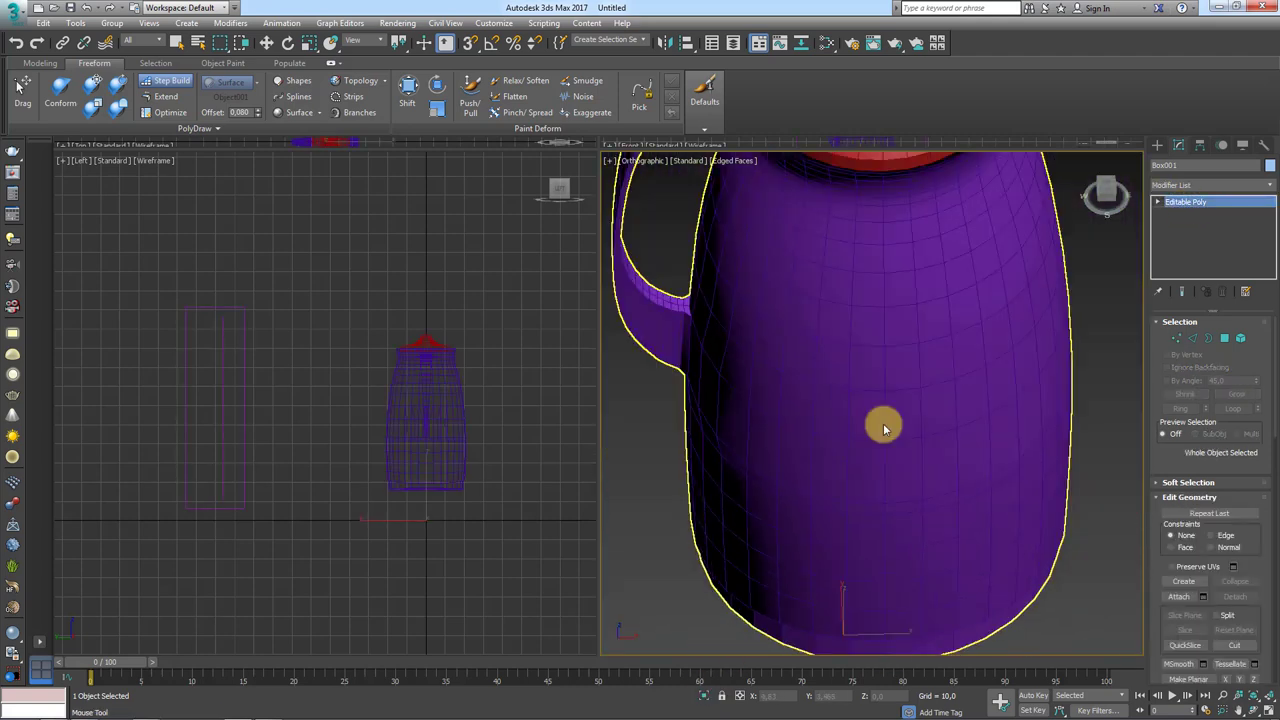
scroll(883, 420, down, 1)
scroll(877, 392, up, 2)
scroll(889, 402, up, 3)
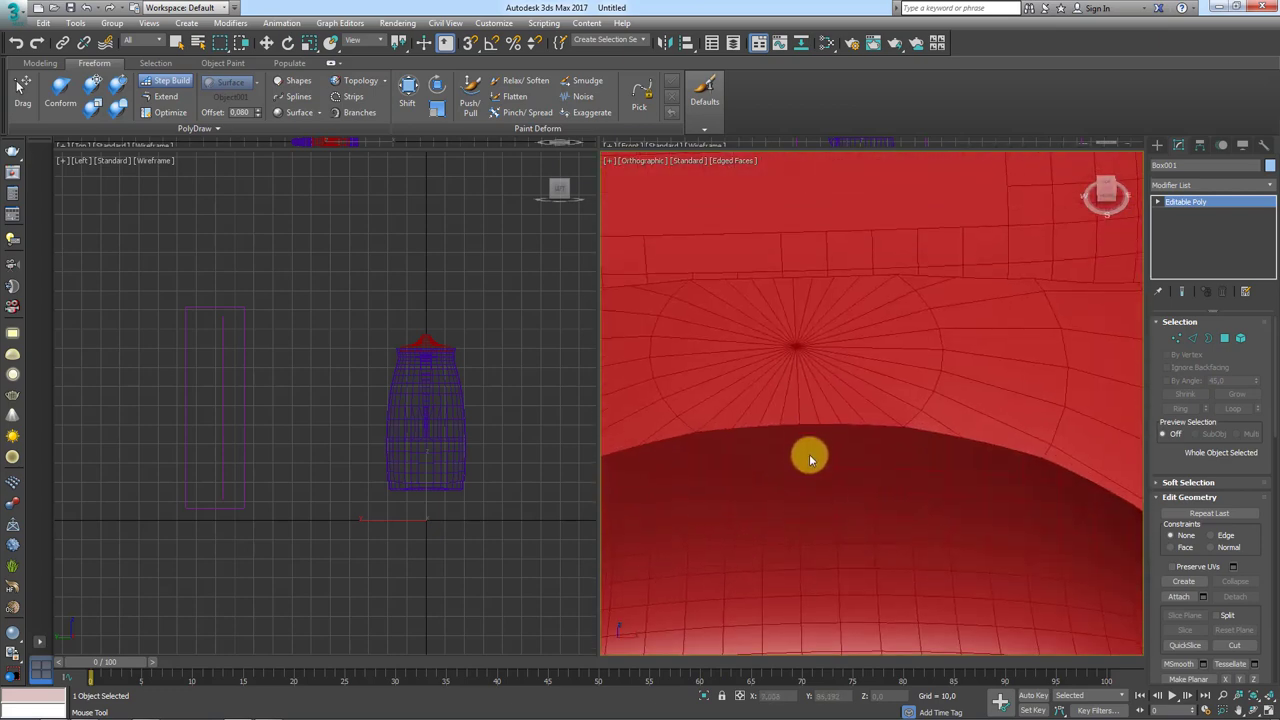
scroll(798, 425, up, 2)
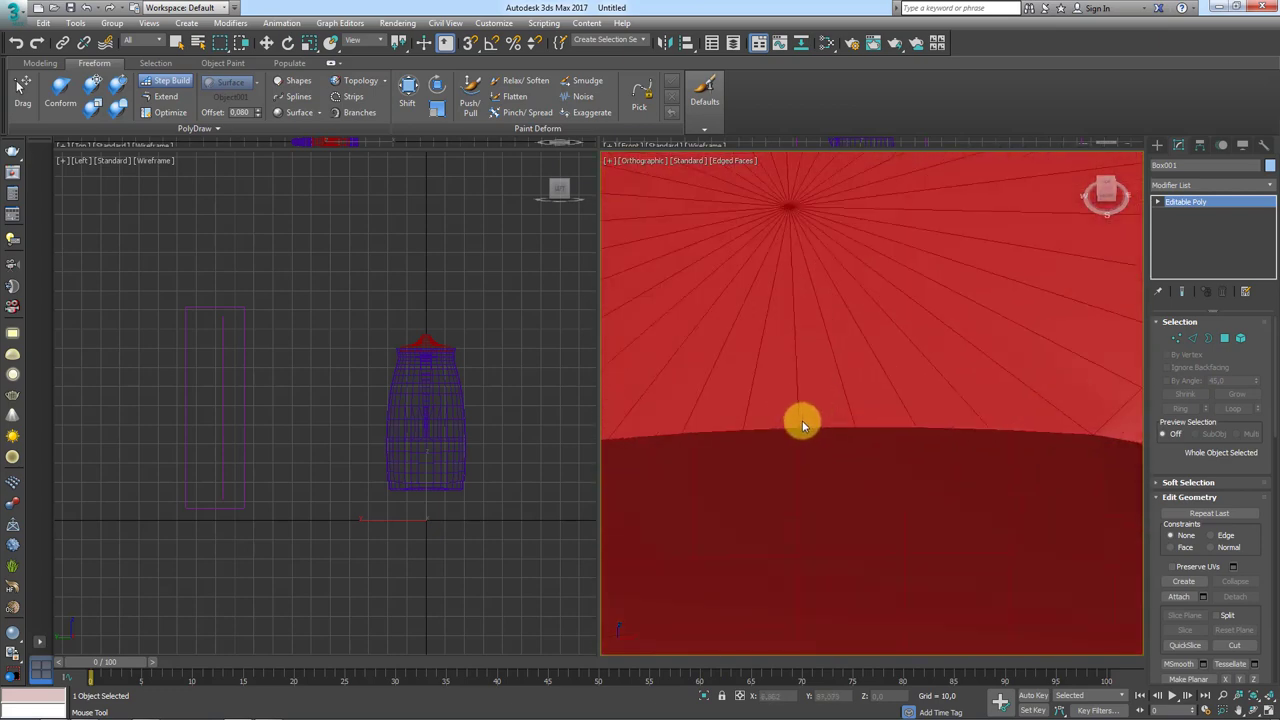
click(726, 46)
scroll(797, 288, down, 3)
scroll(805, 325, down, 3)
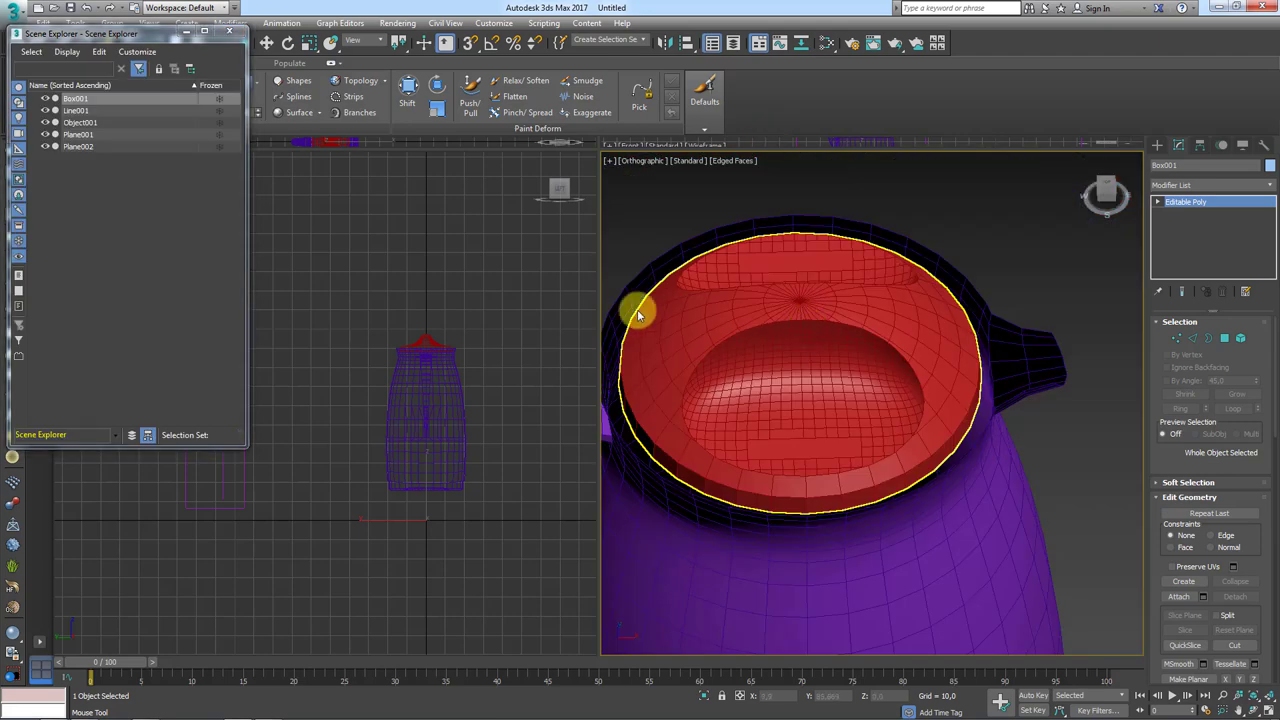
Step: Hide Line001, the purple pot body, and close Scene Explorer so only the lid shows
click(44, 110)
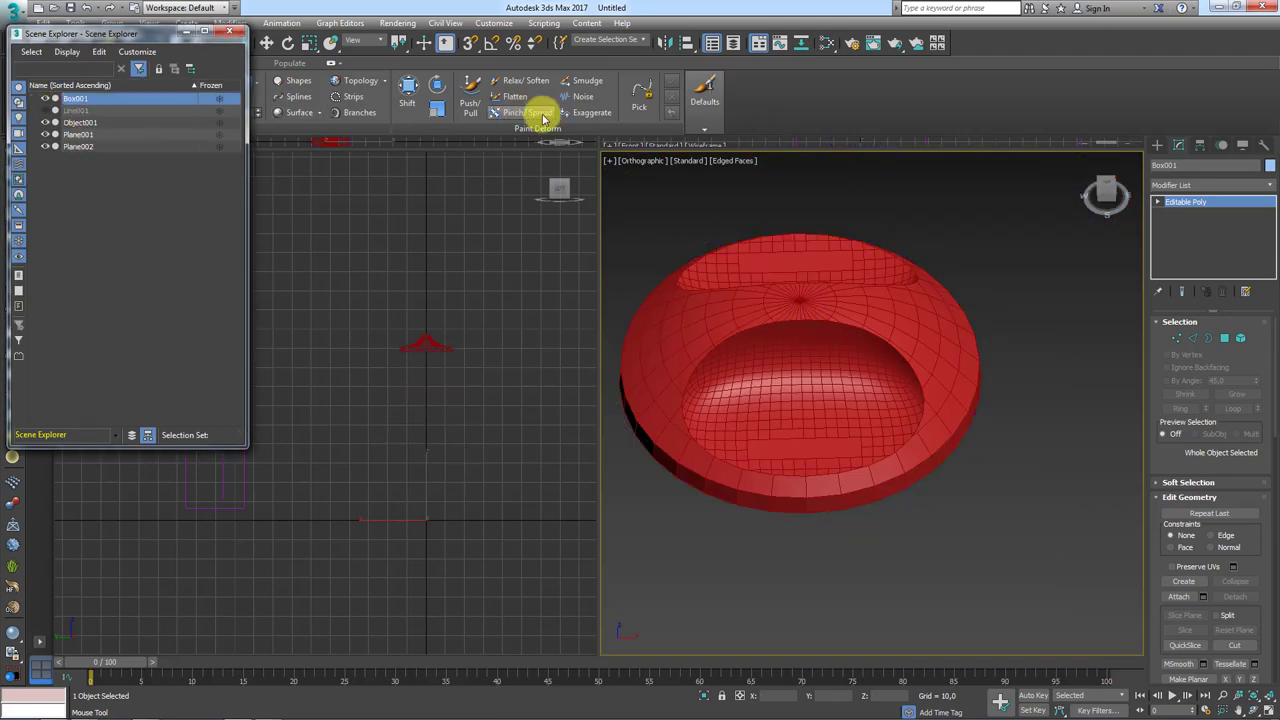
click(229, 31)
scroll(895, 330, up, 5)
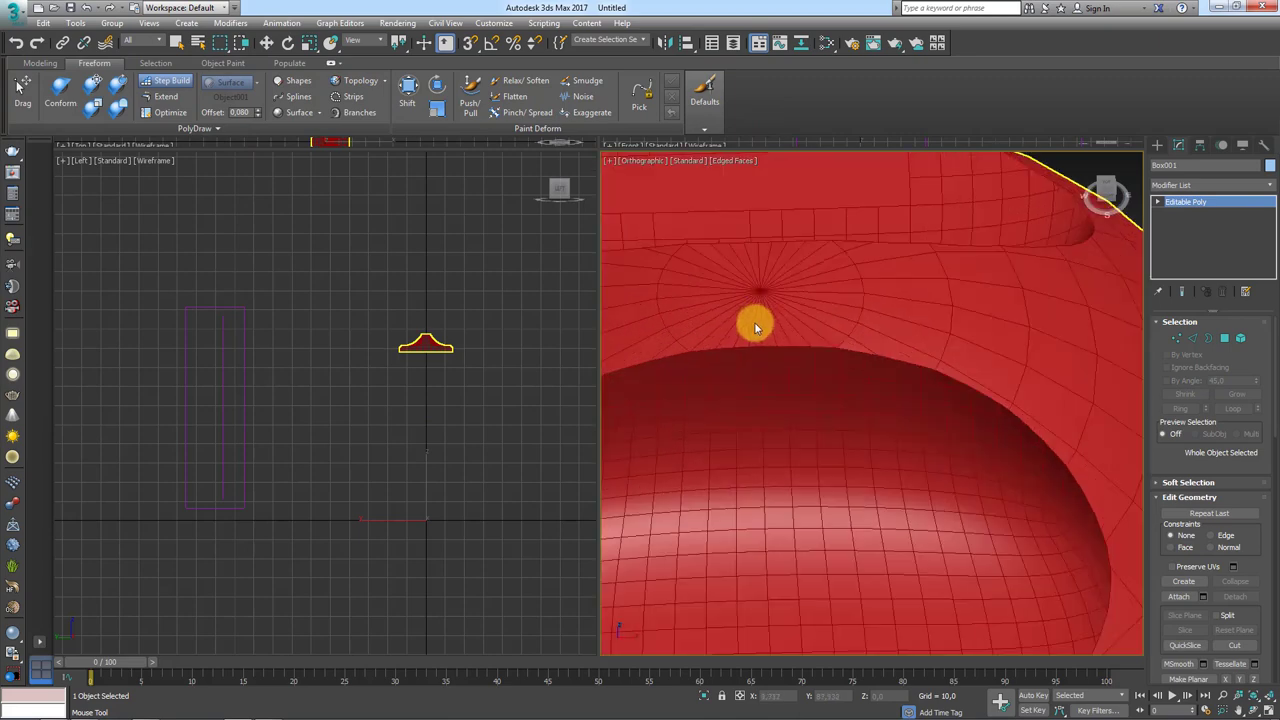
scroll(754, 323, up, 3)
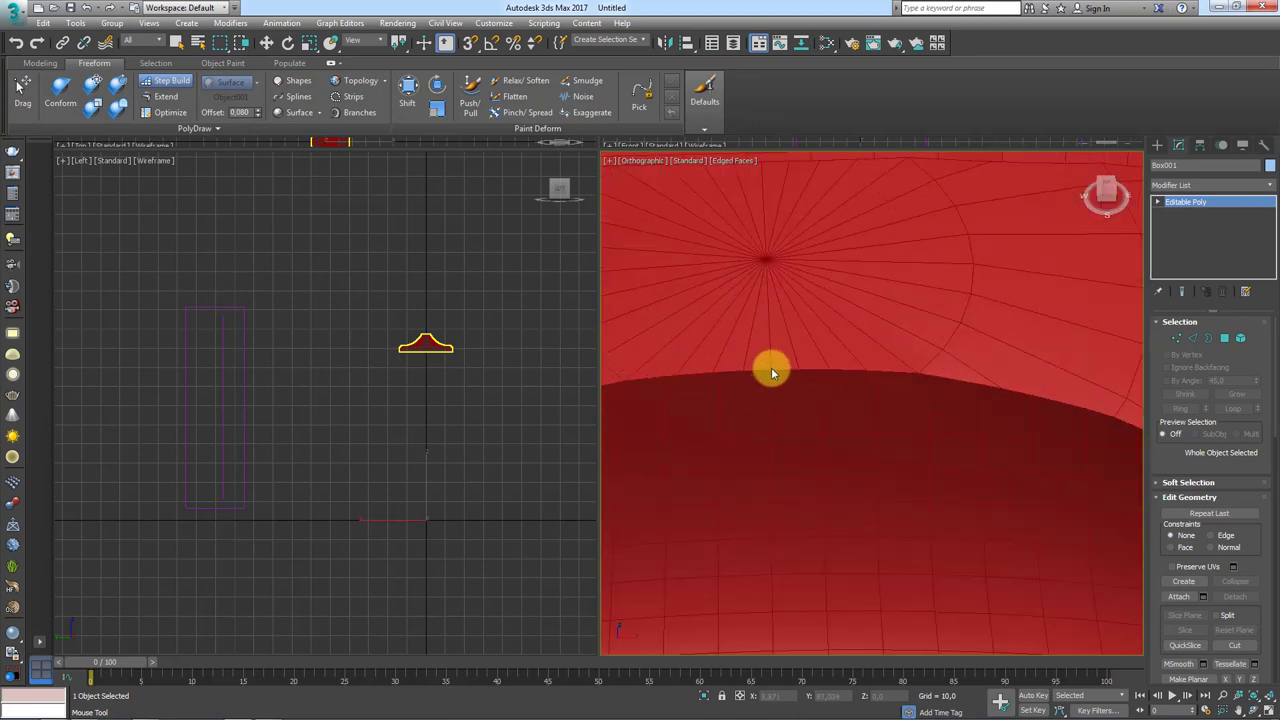
Step: Build the first quad on the lid and place vertices along the recess edge
click(861, 306)
shift+drag(866, 372, 914, 346)
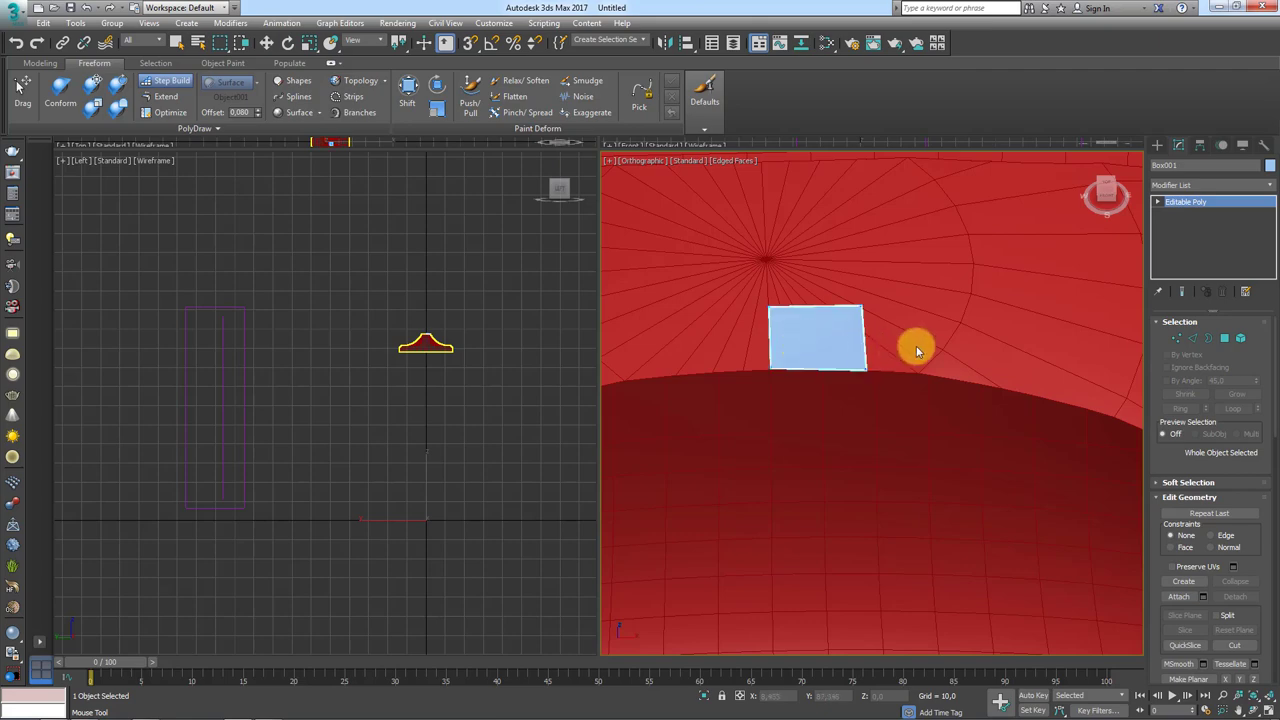
mouse_move(914, 346)
alt+middle_down()
mouse_move(941, 340)
mouse_move(846, 330)
mouse_move(877, 371)
mouse_move(824, 360)
mouse_move(834, 303)
mouse_move(838, 327)
alt+middle_up()
click(965, 414)
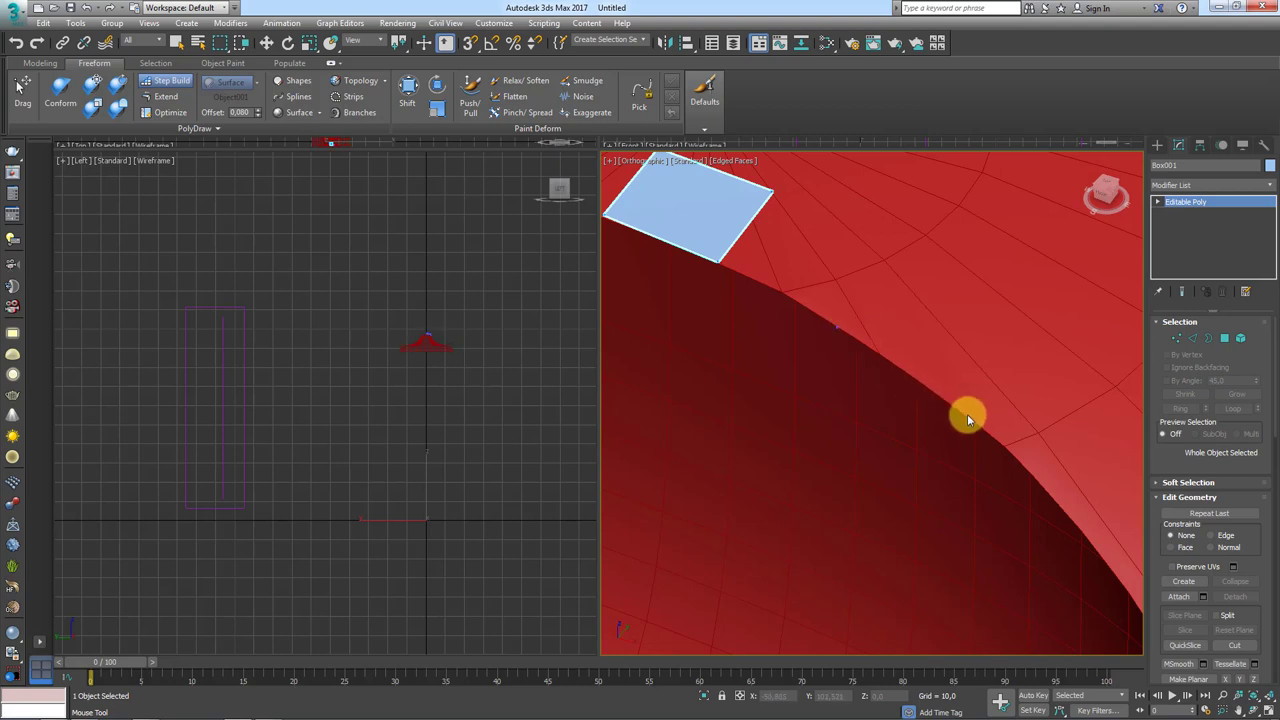
mouse_move(1091, 545)
alt+middle_down()
mouse_move(980, 349)
mouse_move(1042, 438)
alt+middle_up()
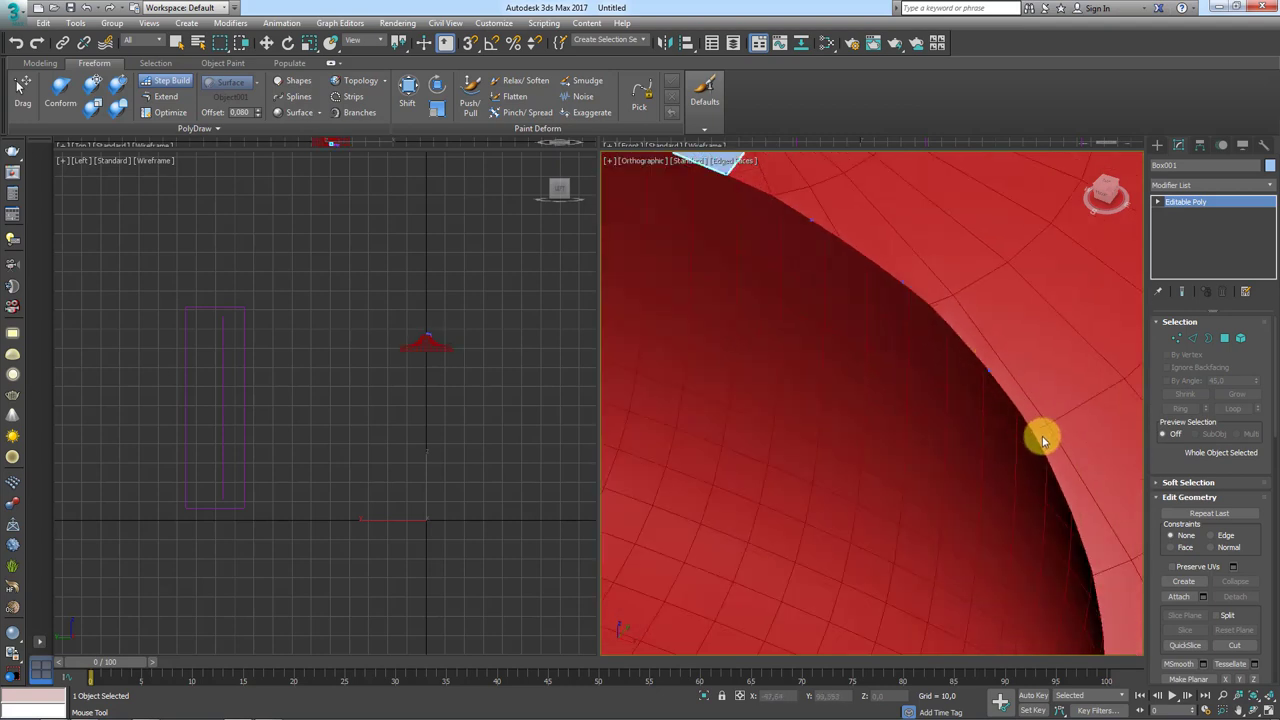
click(1042, 448)
mouse_move(906, 235)
alt+middle_down()
mouse_move(833, 305)
mouse_move(847, 285)
alt+middle_up()
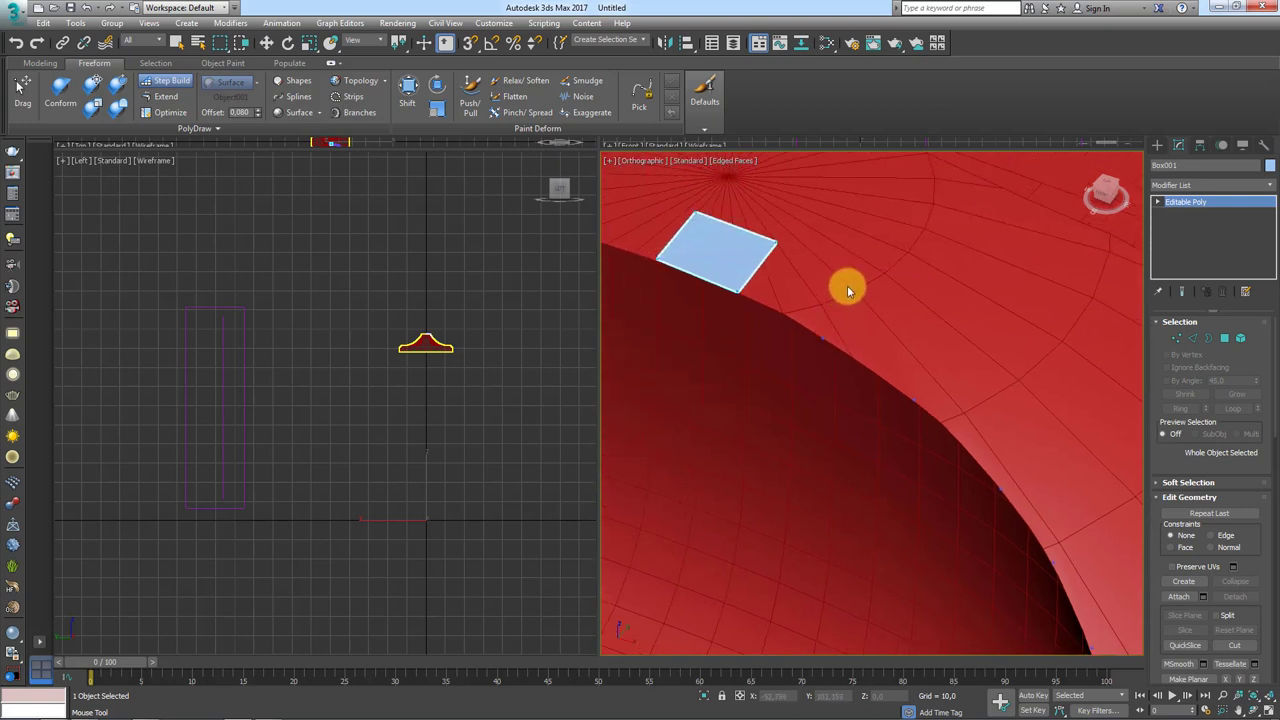
click(955, 351)
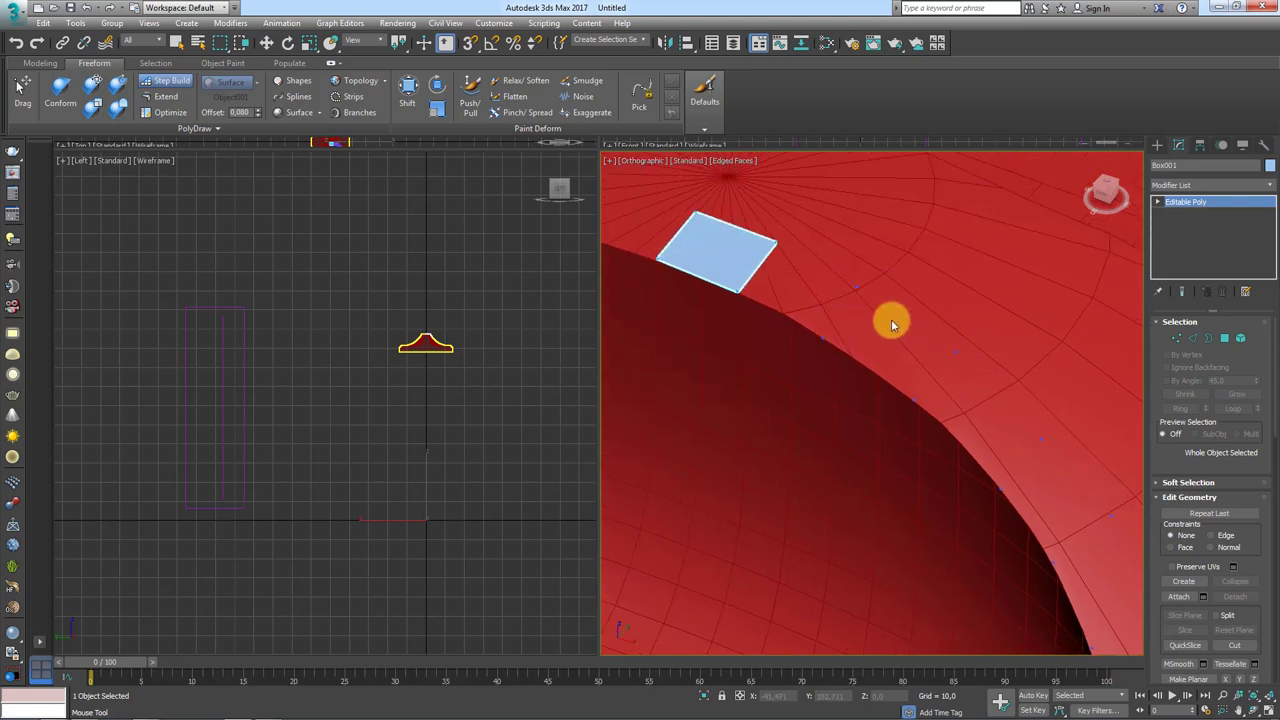
Step: Draw quad strips along and up the curved recess edge, joining them to the upper strip
drag(800, 297, 1049, 480)
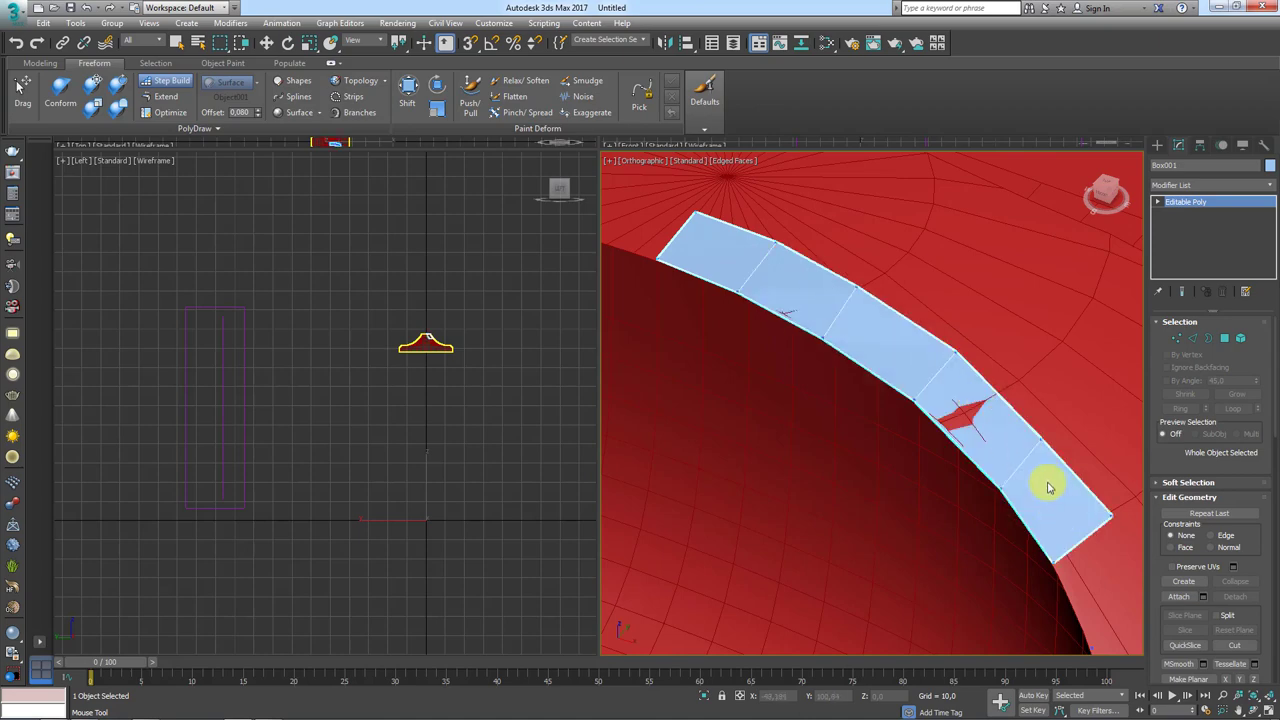
middle_drag(1049, 480, 986, 297)
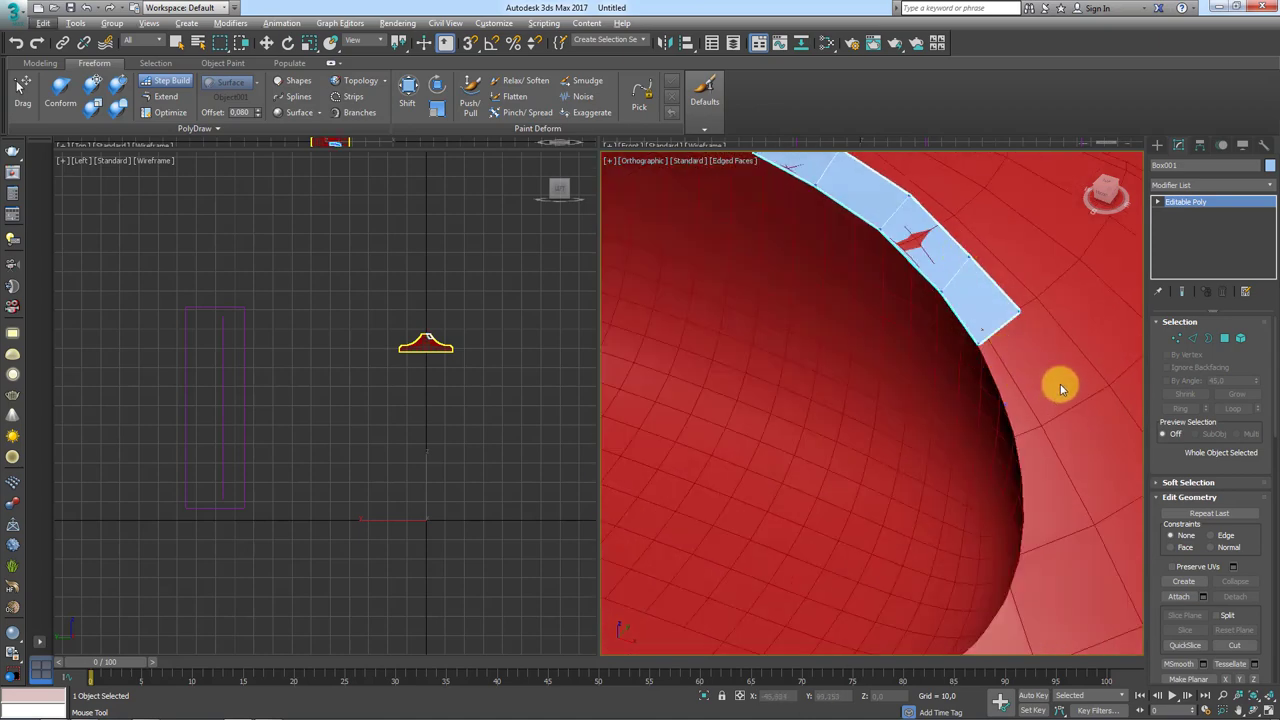
scroll(1000, 423, up, 2)
scroll(978, 417, up, 1)
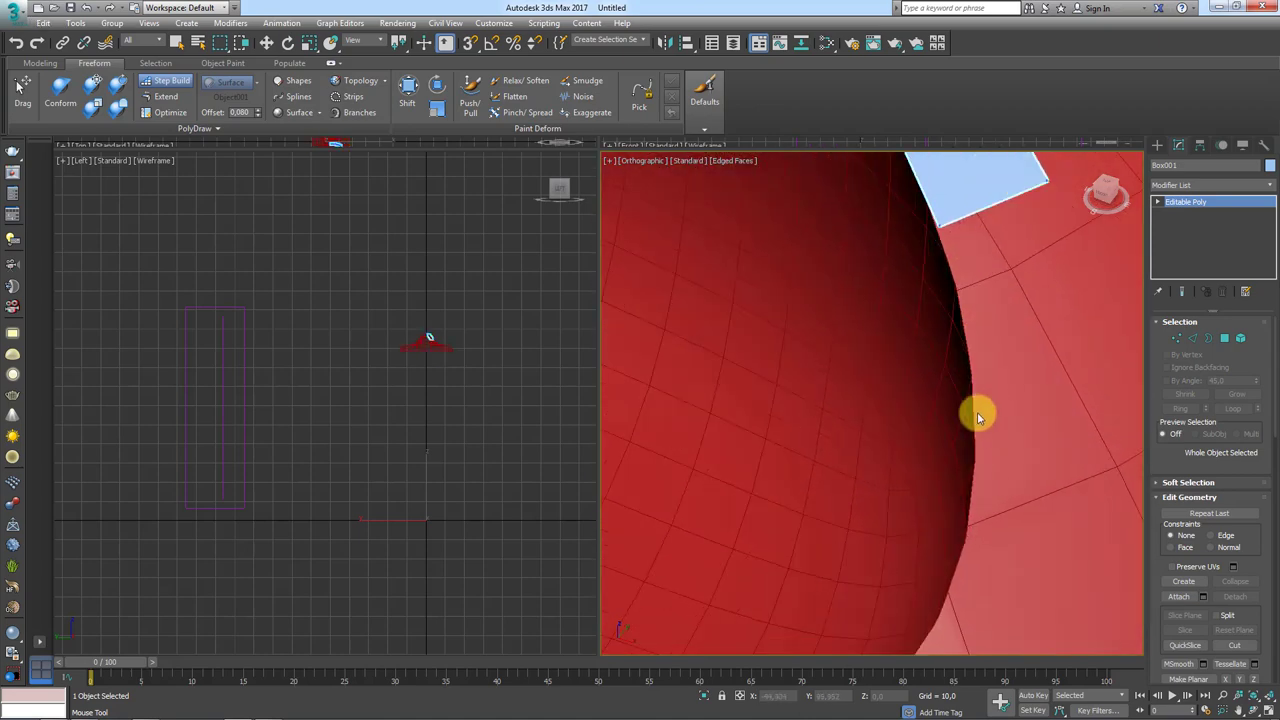
click(976, 413)
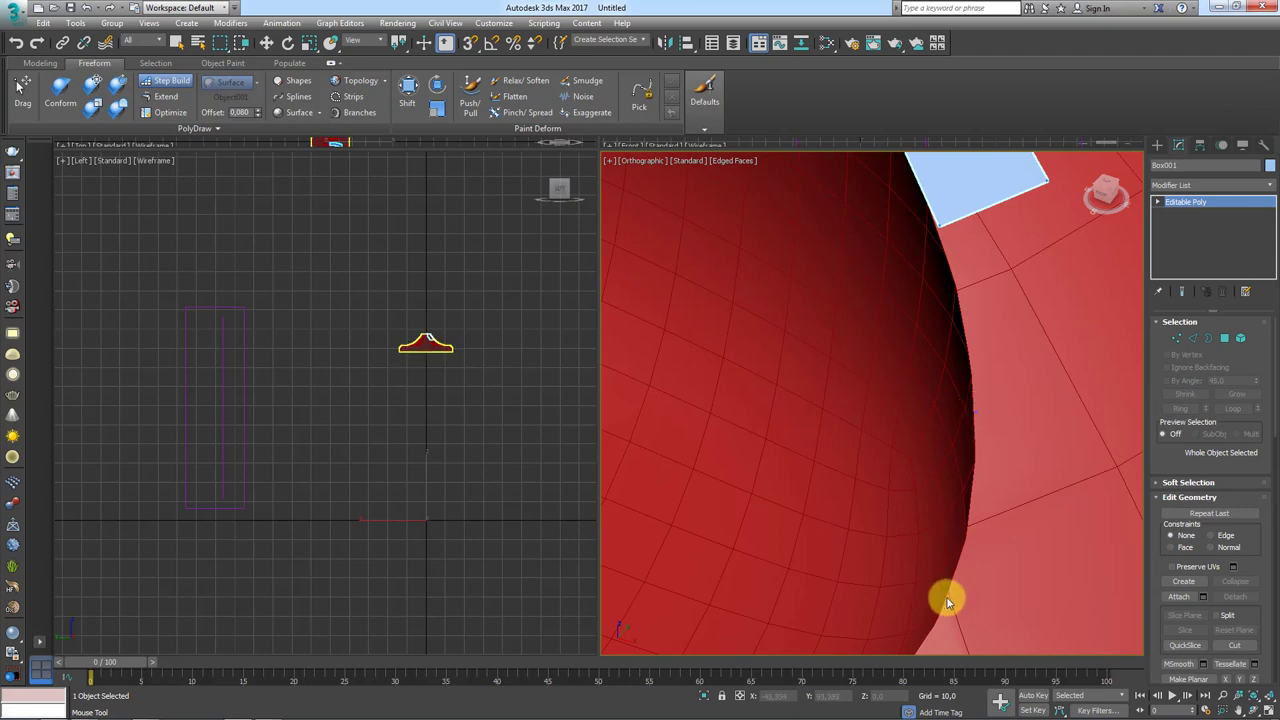
scroll(977, 418, down, 2)
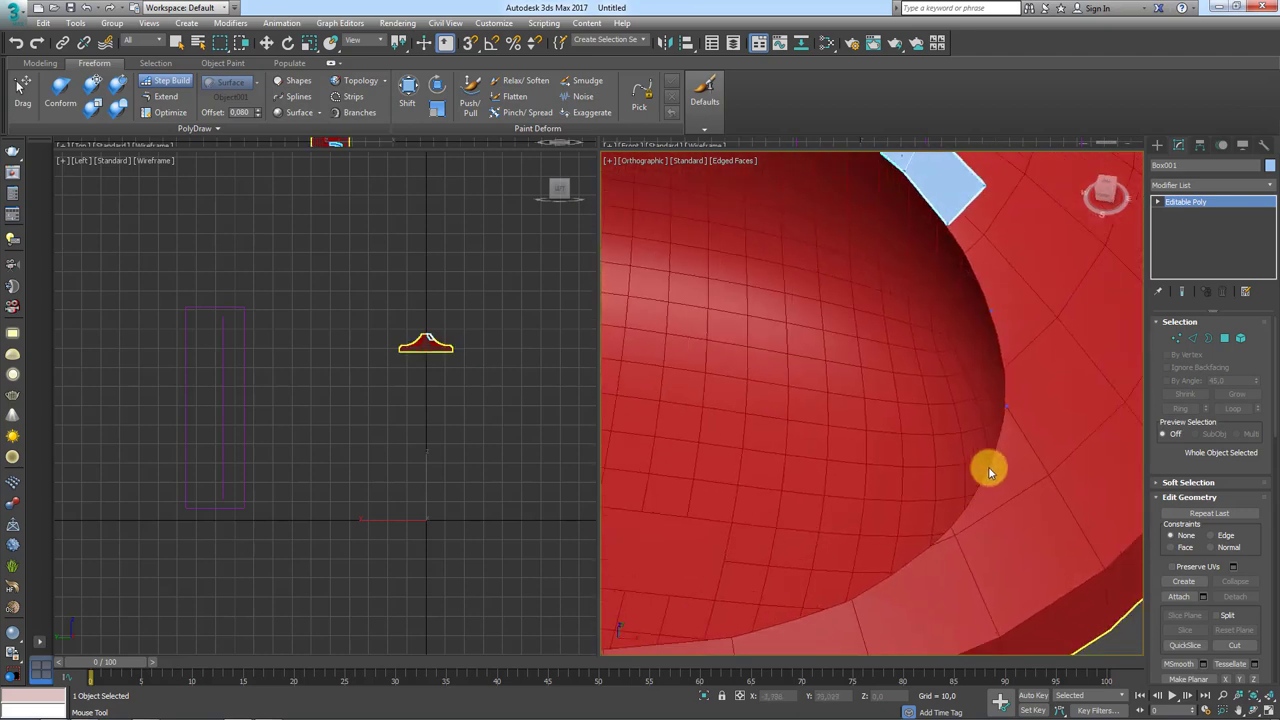
scroll(988, 466, up, 3)
scroll(1029, 409, down, 2)
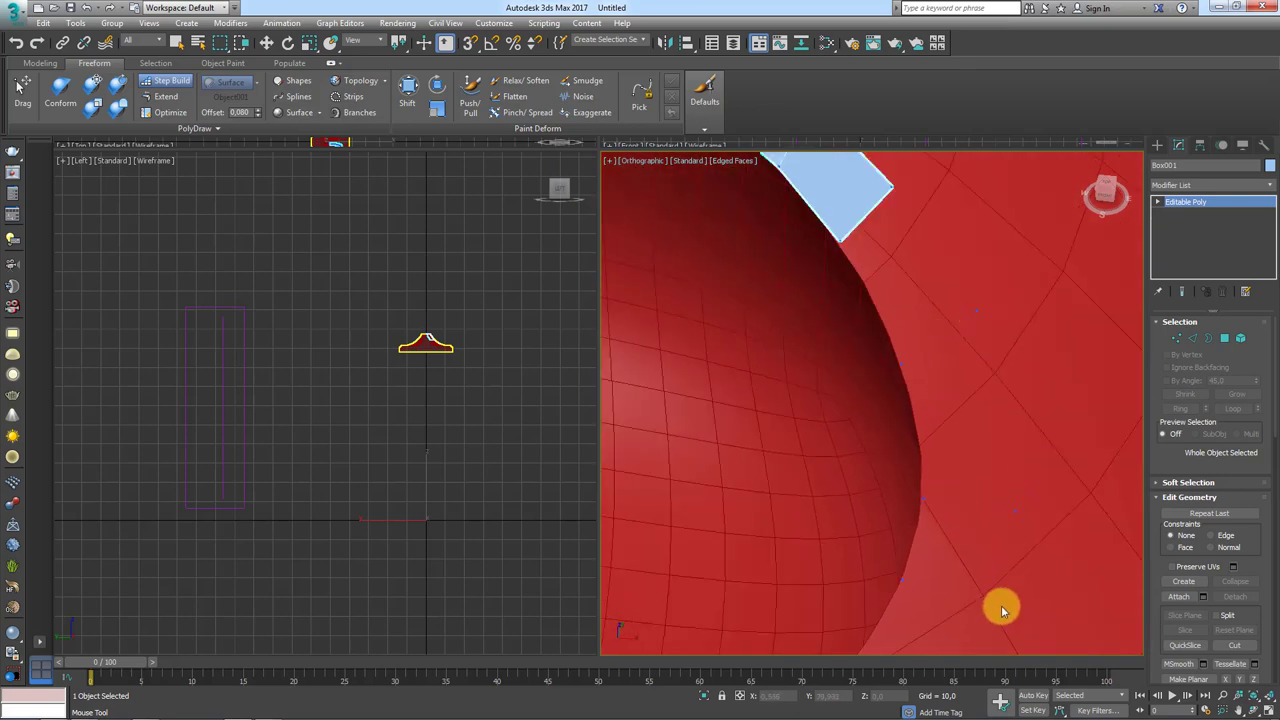
mouse_move(943, 571)
mouse_down()
mouse_move(950, 320)
mouse_move(920, 277)
mouse_up()
scroll(966, 380, down, 3)
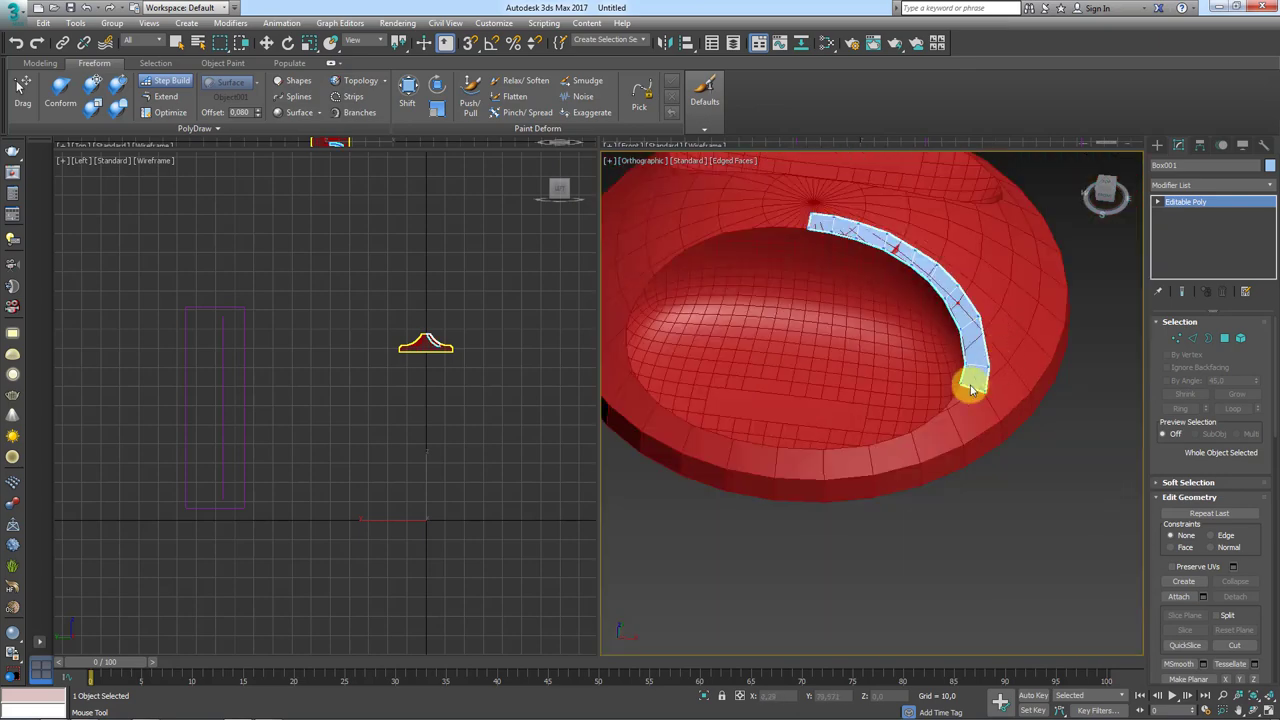
mouse_move(966, 380)
alt+middle_down()
mouse_move(909, 314)
mouse_move(850, 338)
mouse_move(883, 351)
alt+middle_up()
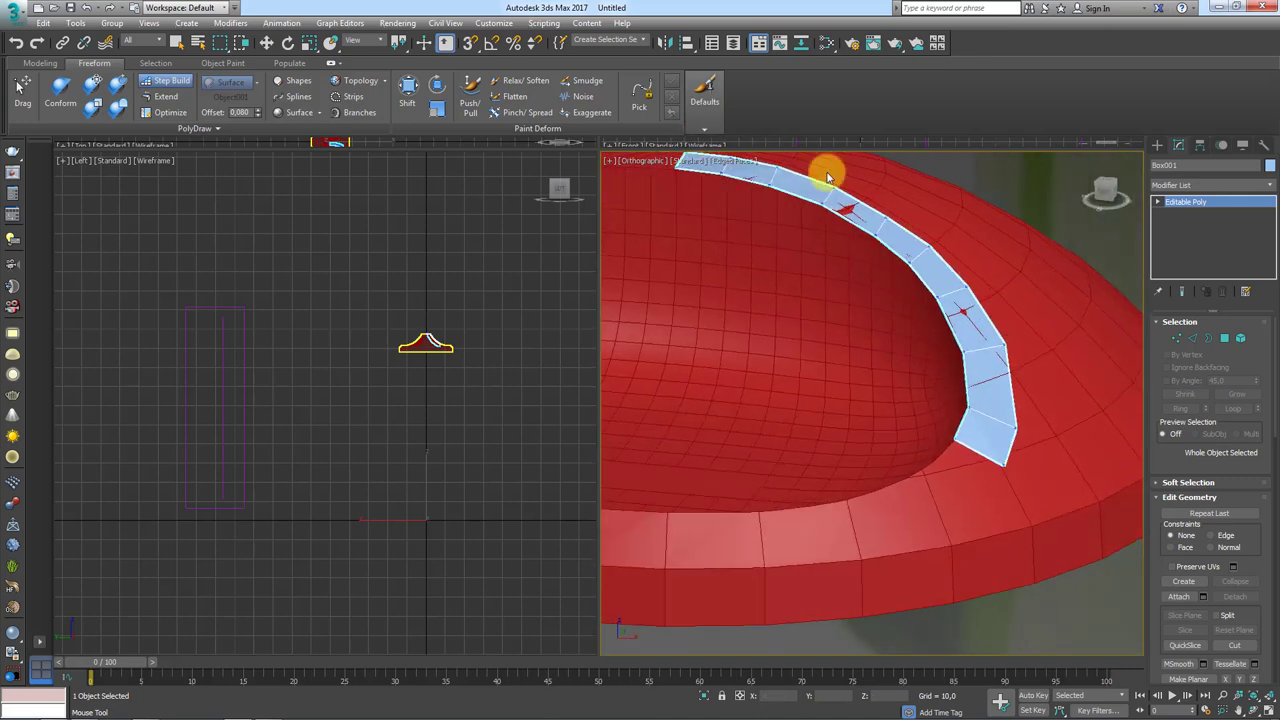
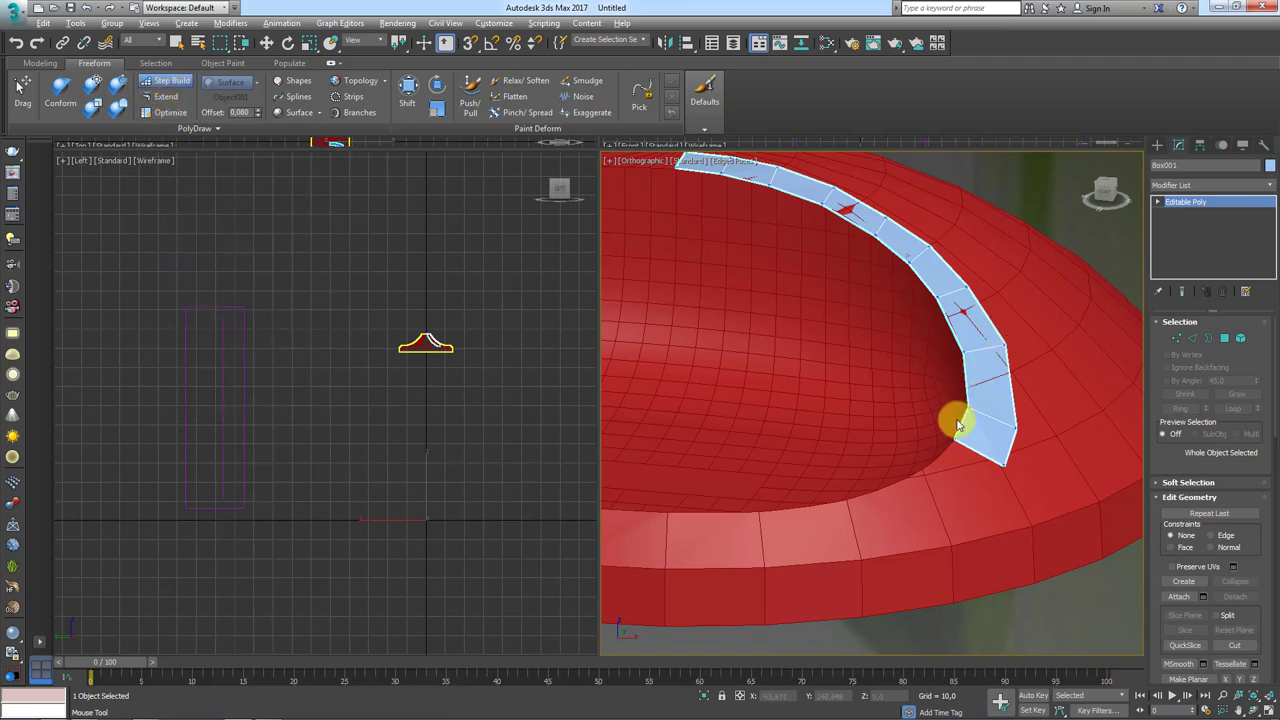
Step: Fill the gap below the strip's end with a quad, then build the next quad down to the rim
mouse_move(957, 420)
alt+middle_down()
mouse_move(922, 438)
mouse_move(888, 401)
alt+middle_up()
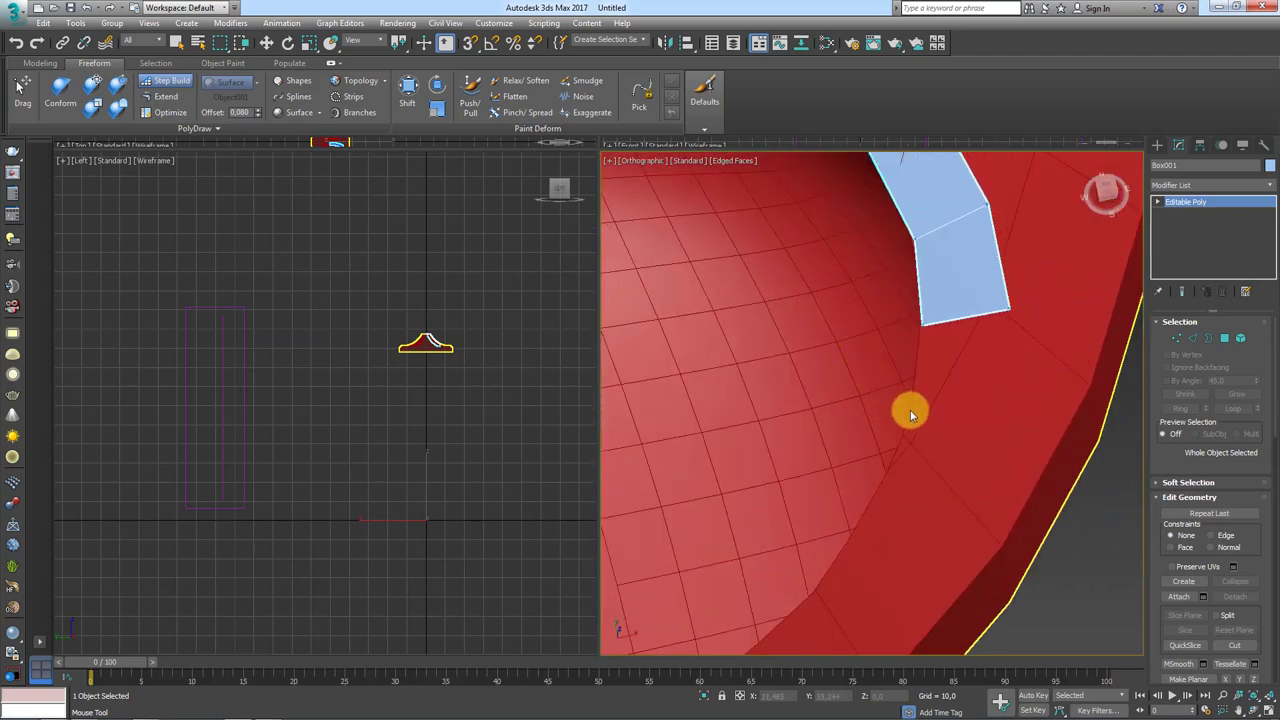
shift+click(959, 393)
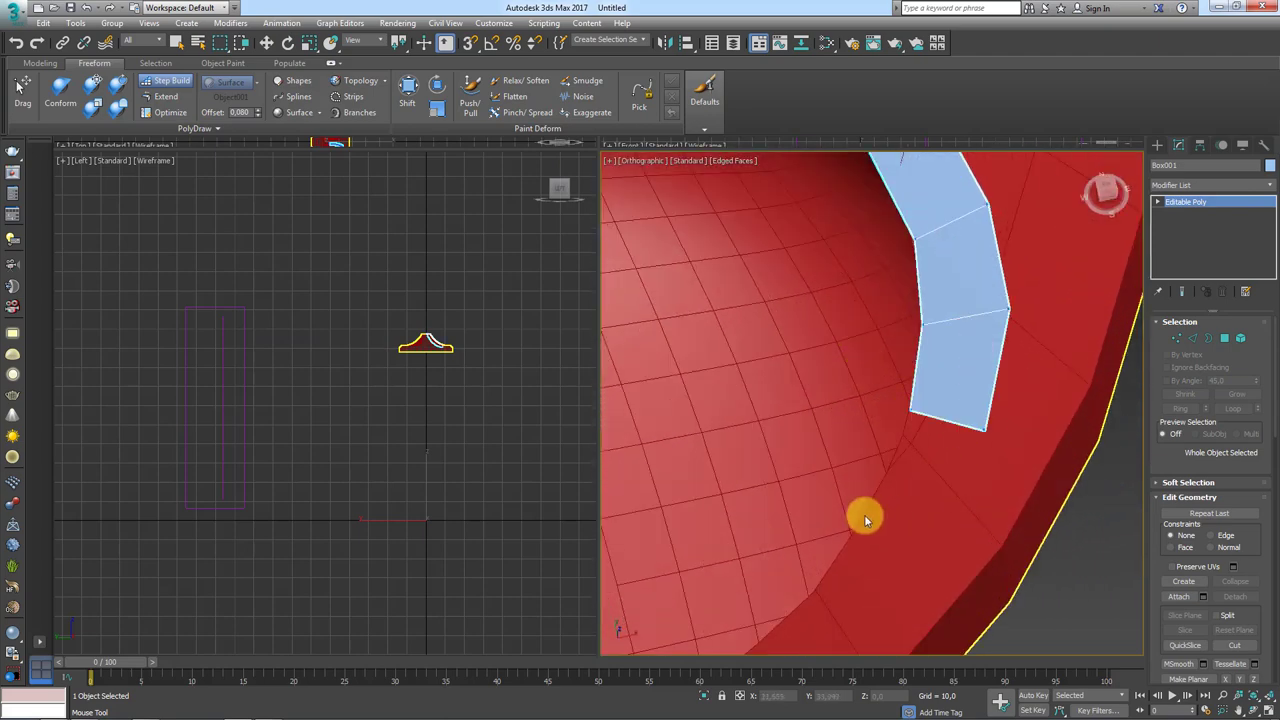
shift+click(934, 463)
mouse_move(934, 463)
alt+middle_down()
mouse_move(920, 443)
mouse_move(880, 471)
alt+middle_up()
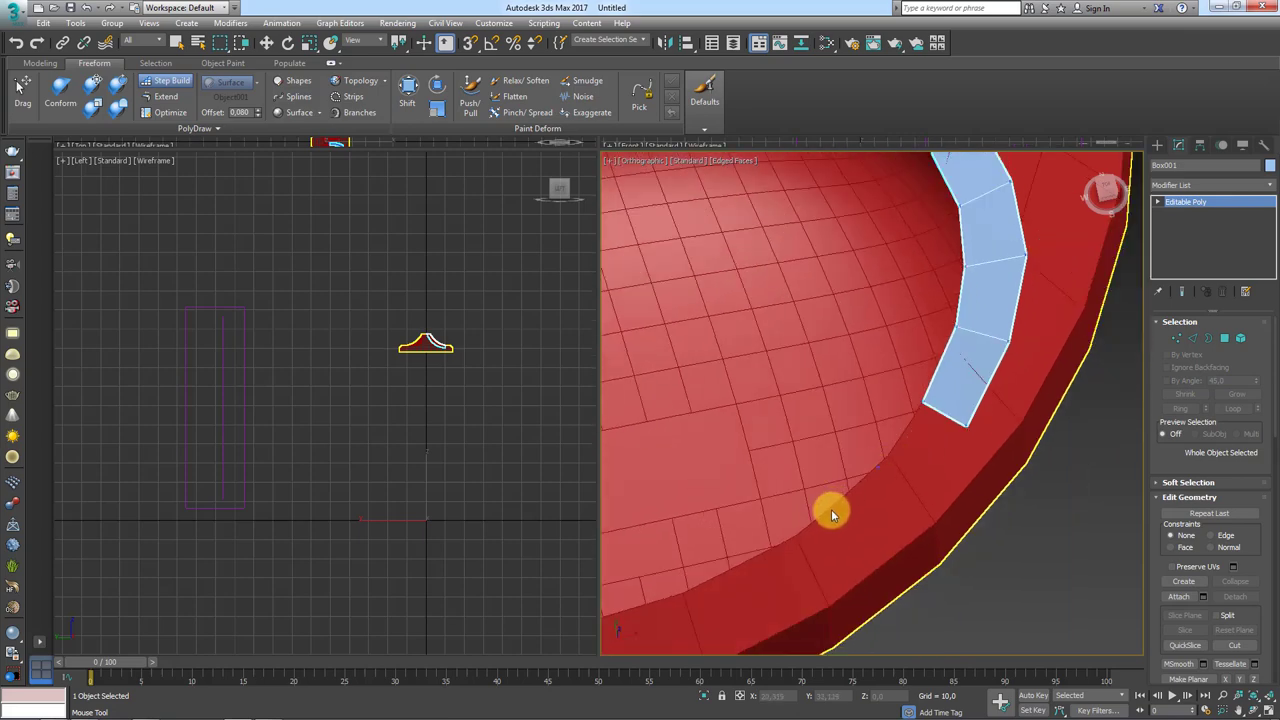
Step: Place four vertices along the rim face and build a long arc of quads following it
alt+middle_drag(781, 542, 872, 454)
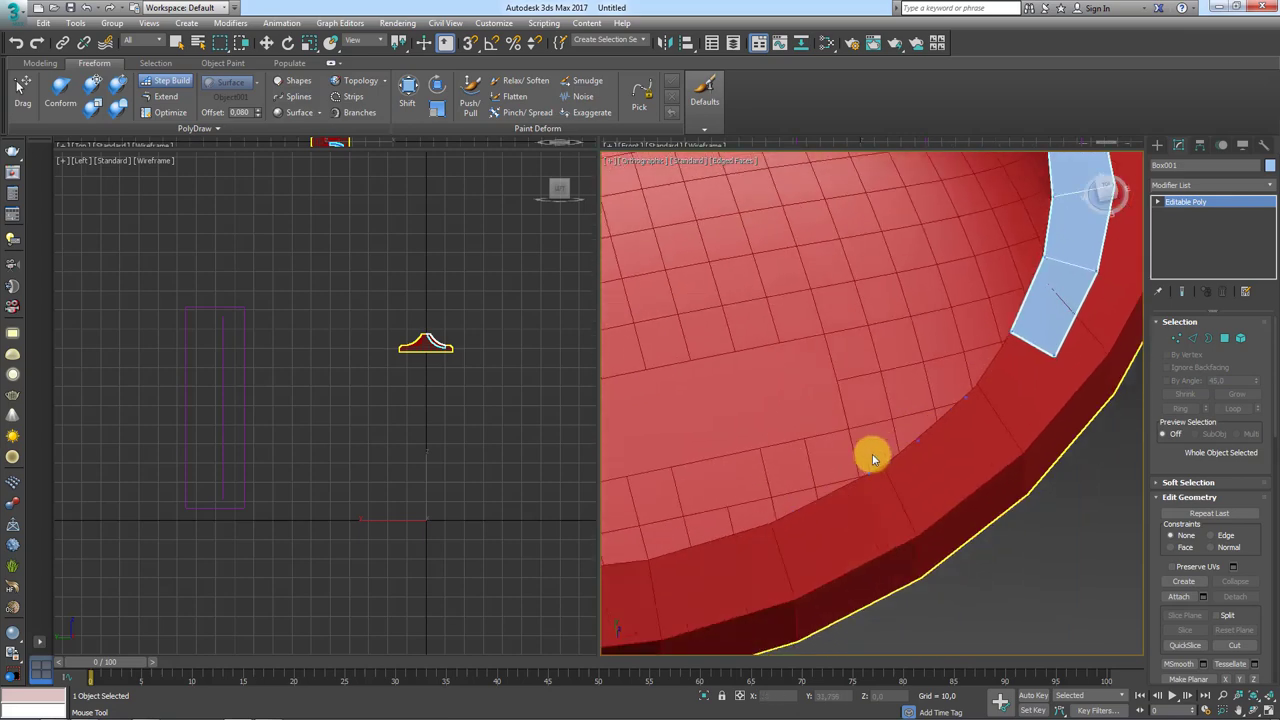
scroll(880, 440, up, 3)
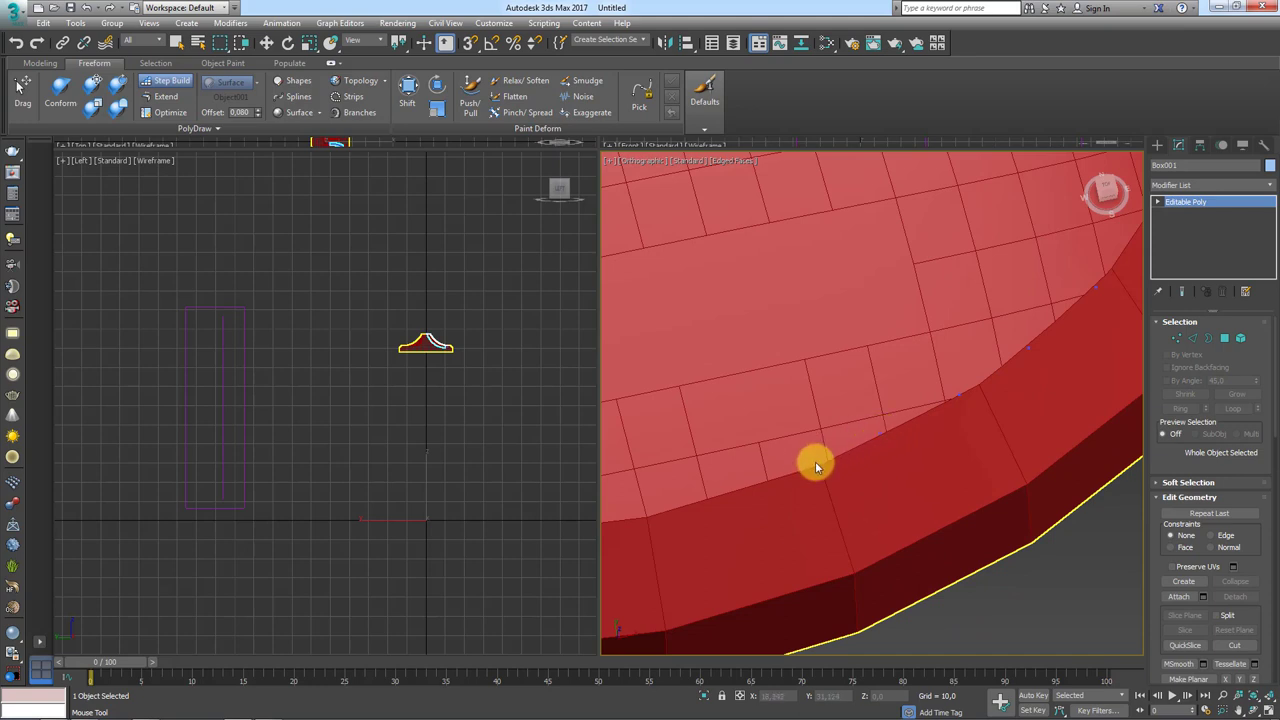
click(836, 507)
click(910, 476)
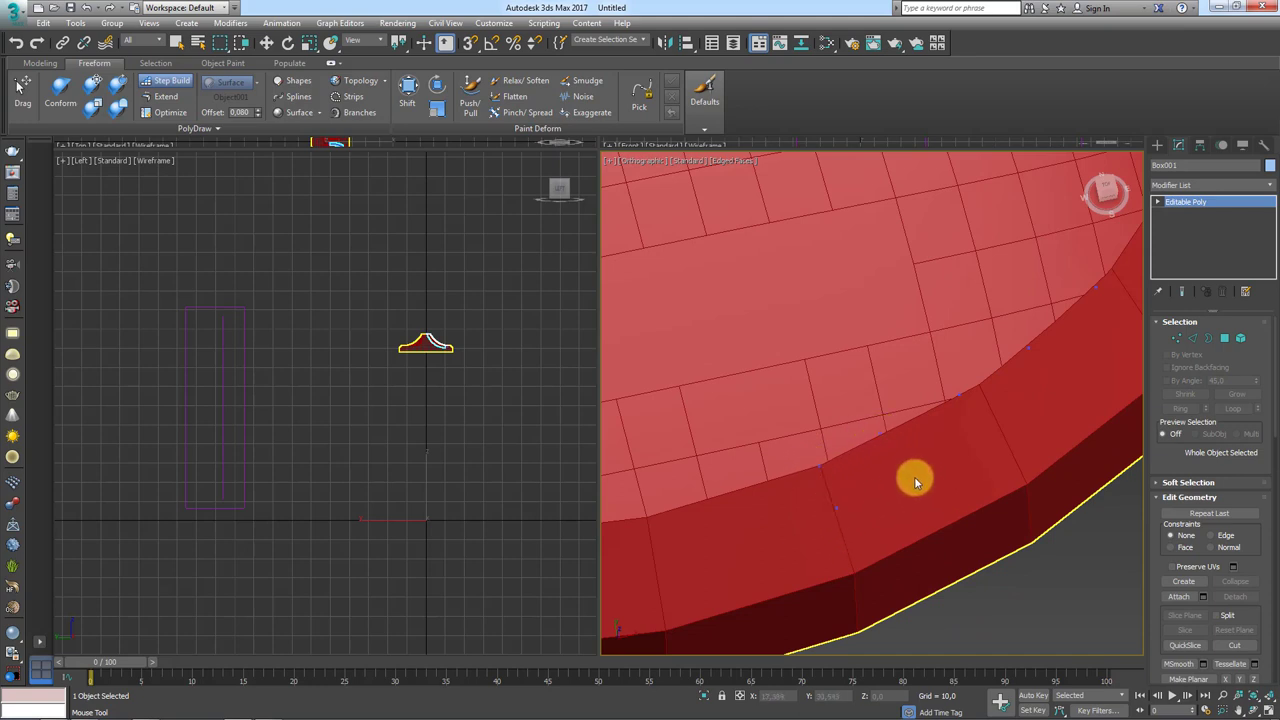
click(993, 430)
click(1057, 390)
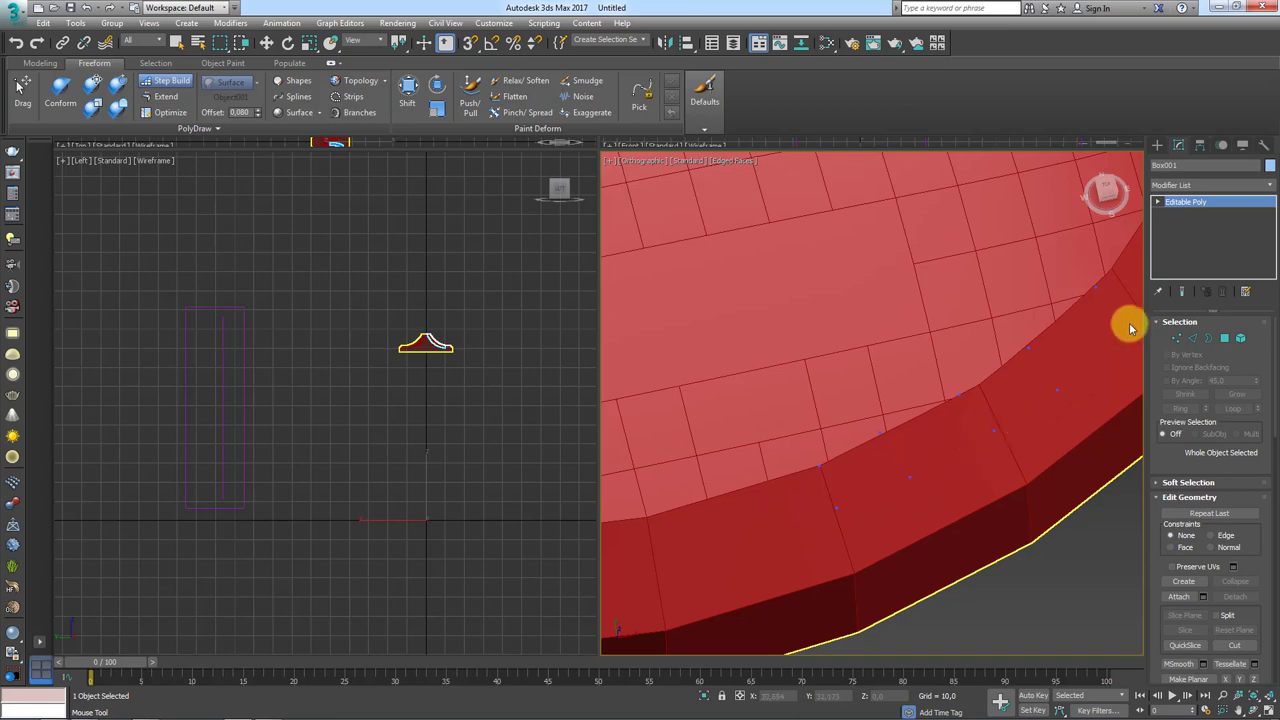
shift+drag(1130, 328, 835, 490)
alt+middle_drag(1066, 346, 966, 394)
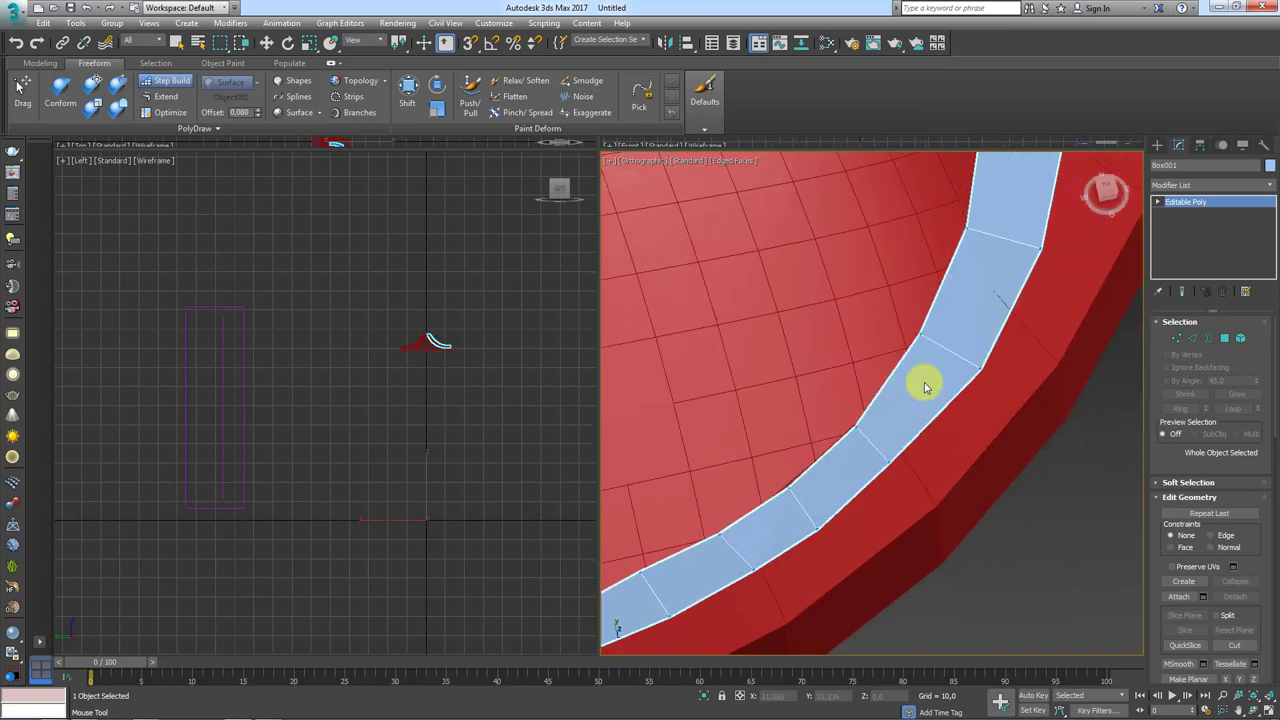
scroll(928, 410, down, 5)
mouse_move(931, 434)
alt+middle_down()
mouse_move(837, 380)
mouse_move(797, 306)
alt+middle_up()
Step: Paint more quads across the rim surface to continue the strip around the rim
scroll(925, 352, up, 3)
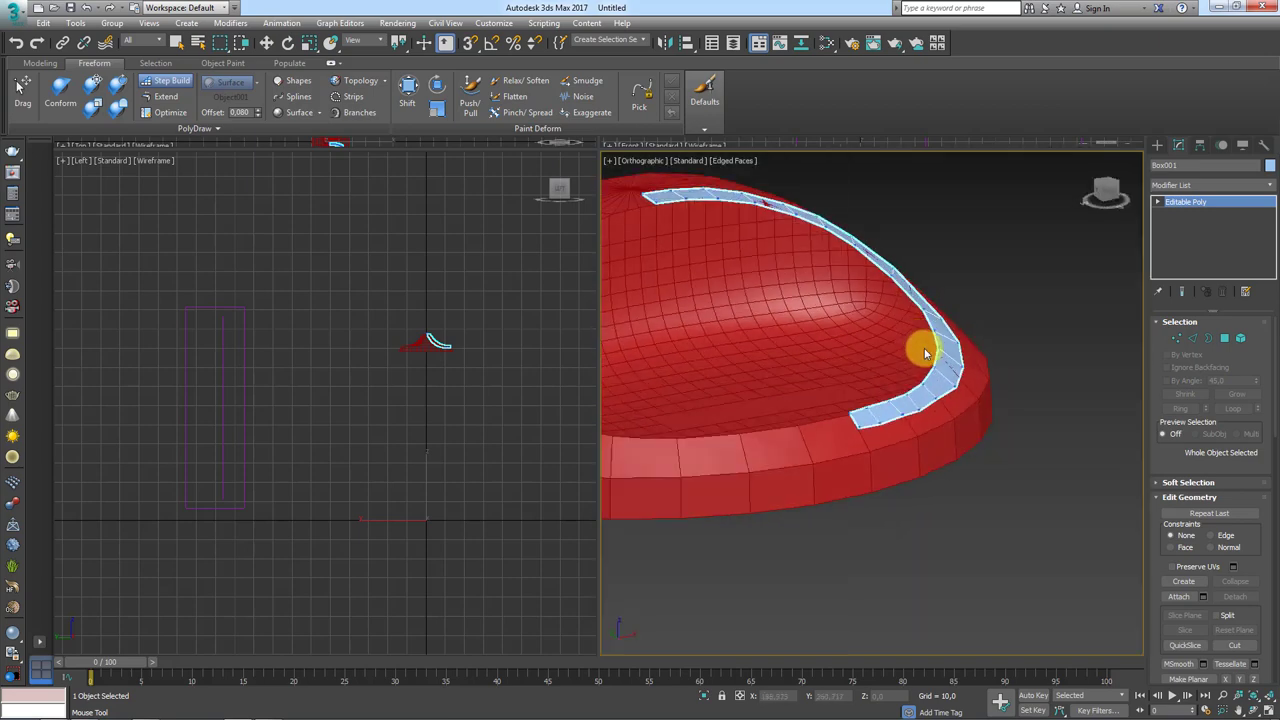
alt+middle_drag(925, 352, 851, 471)
scroll(788, 447, up, 5)
click(823, 460)
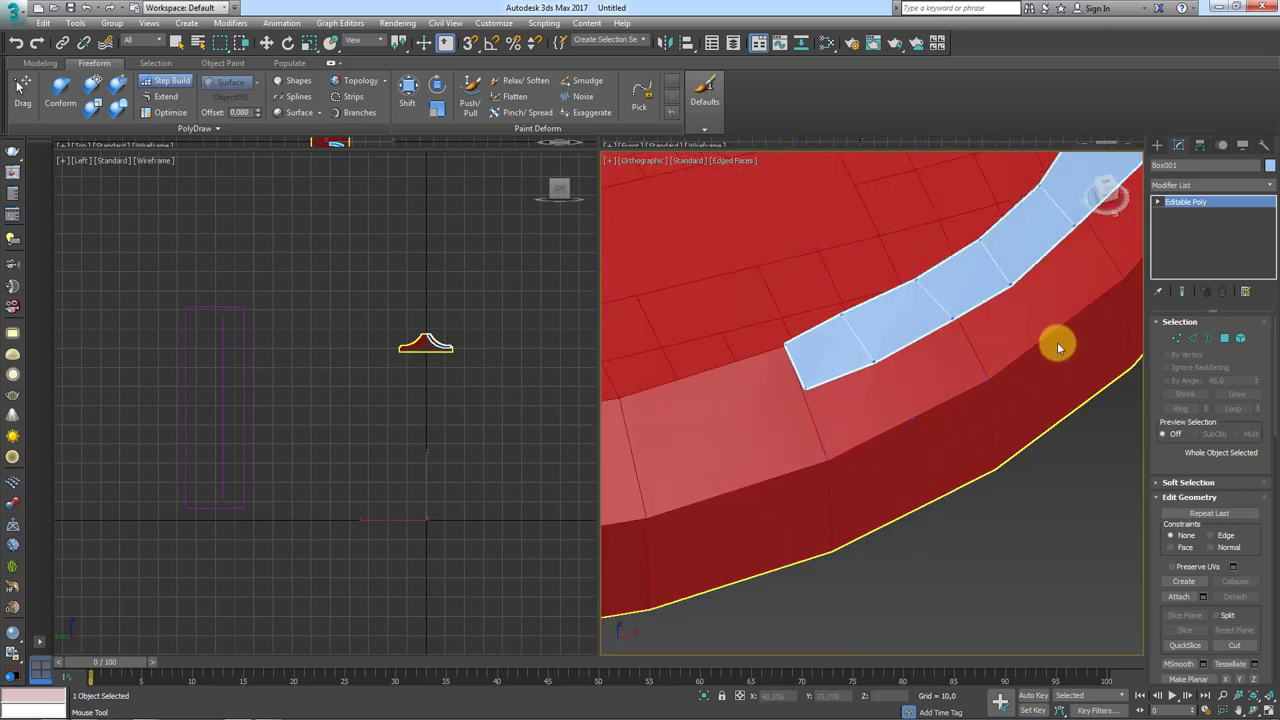
mouse_move(1120, 288)
mouse_down()
mouse_move(848, 400)
mouse_move(1020, 306)
mouse_up()
alt+middle_drag(1020, 306, 747, 457)
Step: Add extra quads at the strip's bend where it turns inward
click(785, 414)
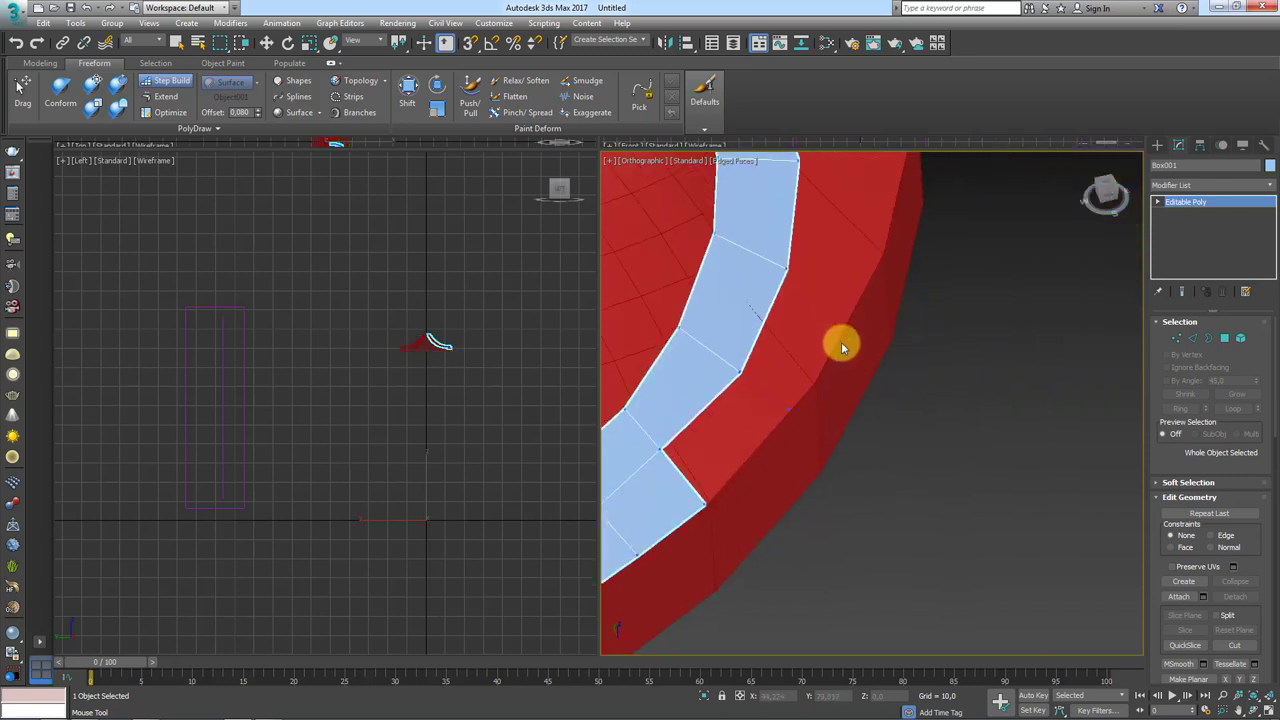
mouse_move(846, 330)
alt+middle_down()
mouse_move(700, 457)
mouse_move(826, 414)
mouse_move(872, 442)
alt+middle_up()
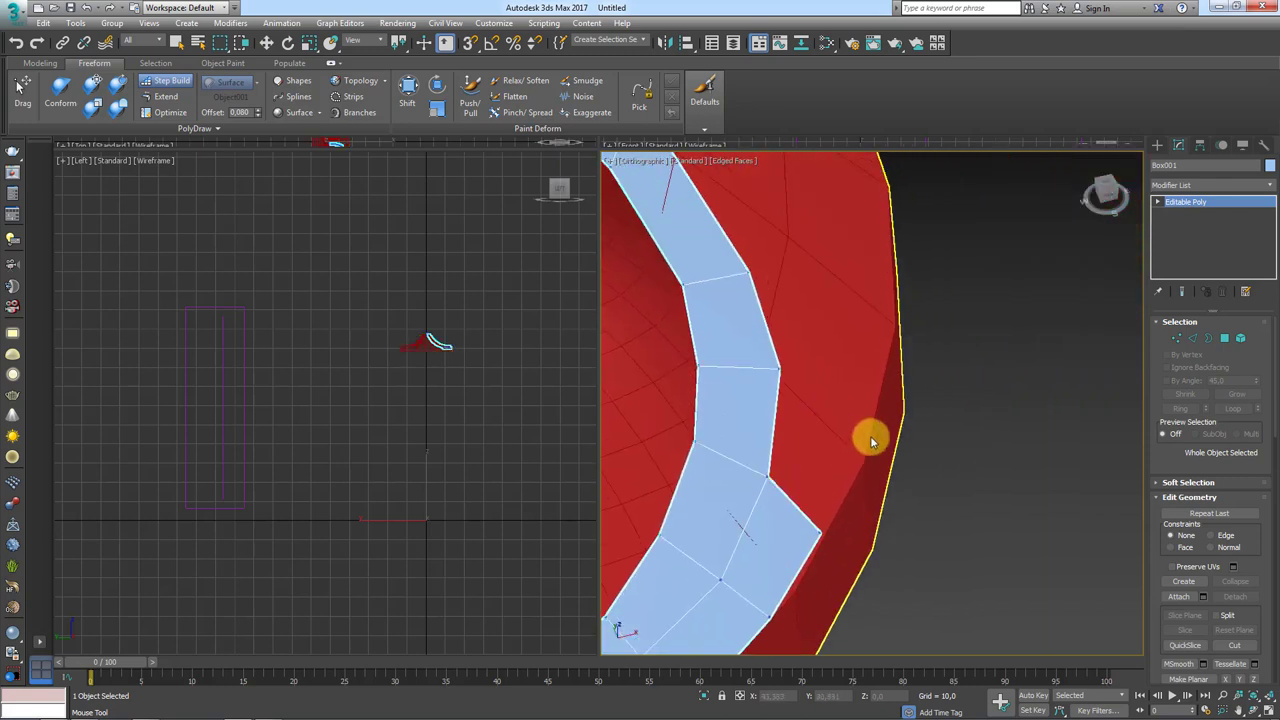
shift+click(834, 417)
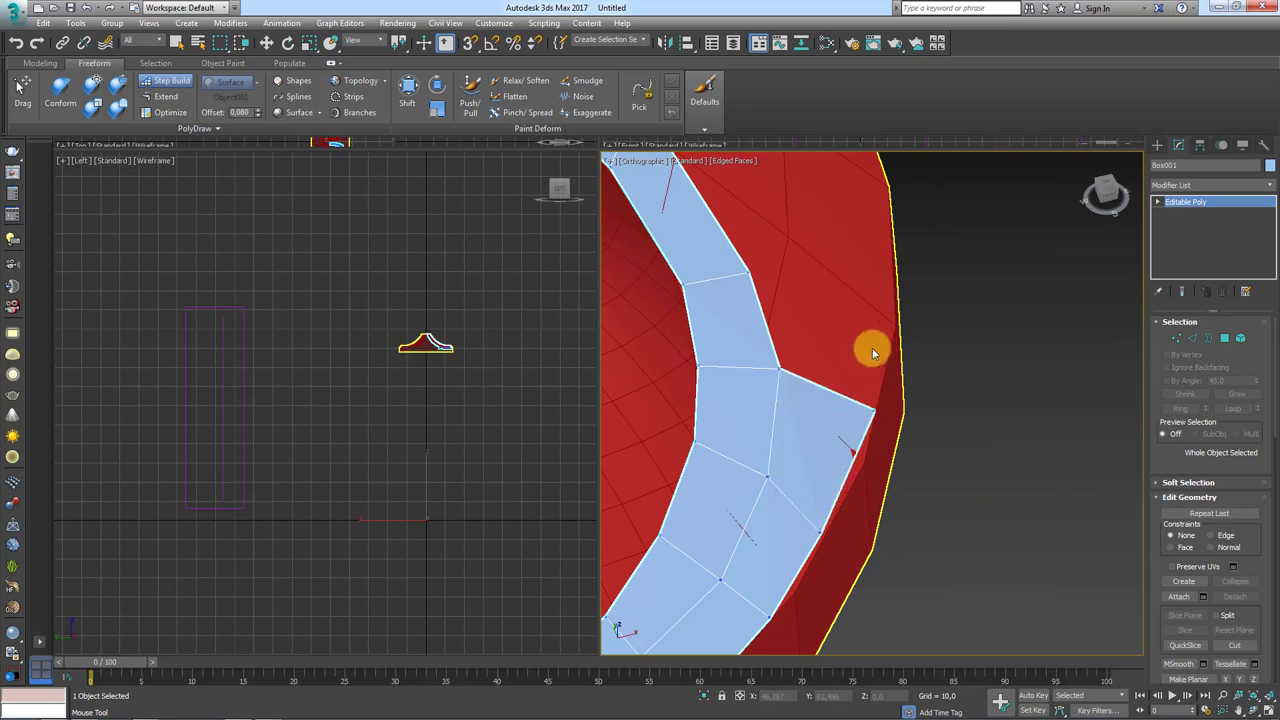
mouse_move(871, 346)
alt+middle_down()
mouse_move(906, 419)
mouse_move(785, 414)
alt+middle_up()
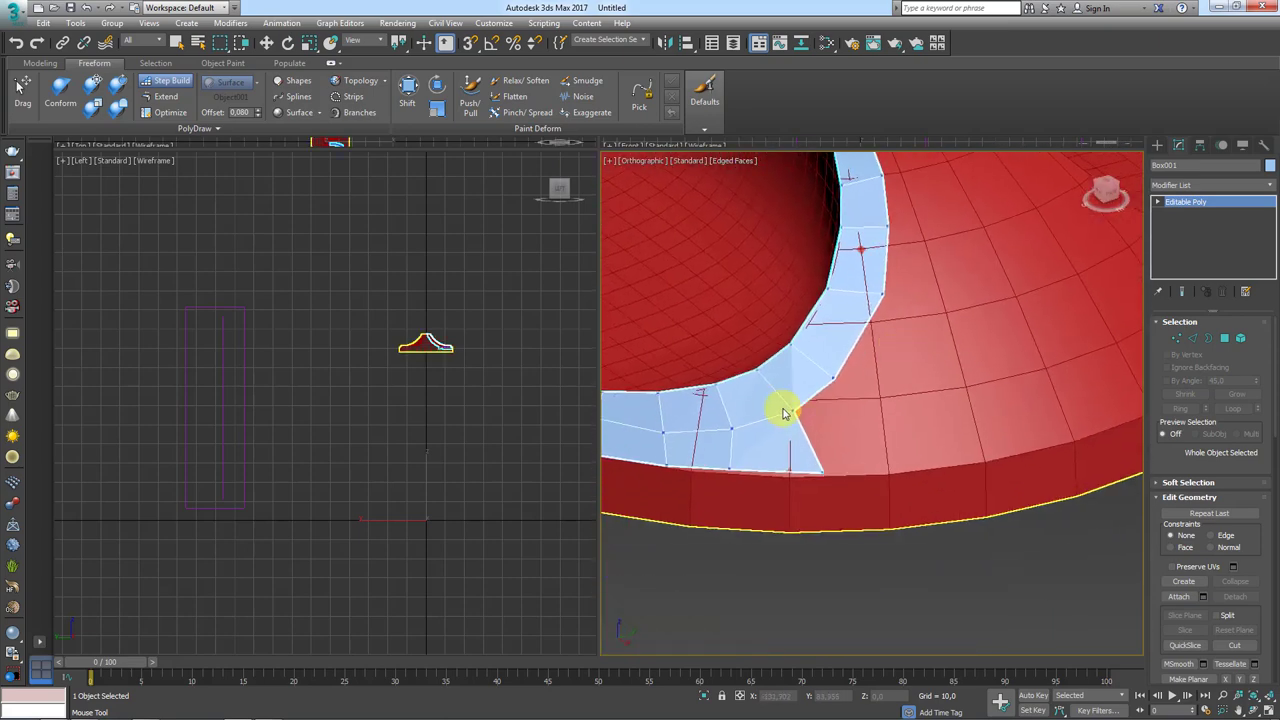
click(916, 470)
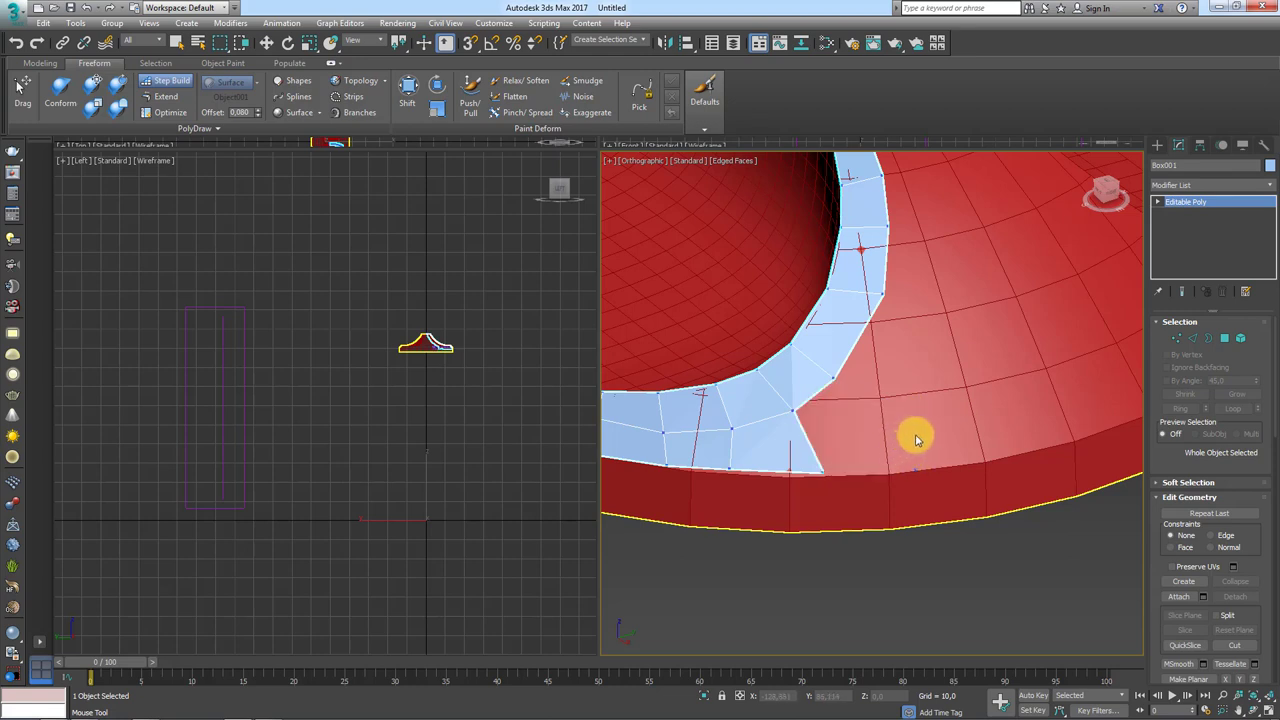
Step: With PolyDraw Extend, pull the strip's corner into a new quad and stretch it up and right
click(160, 96)
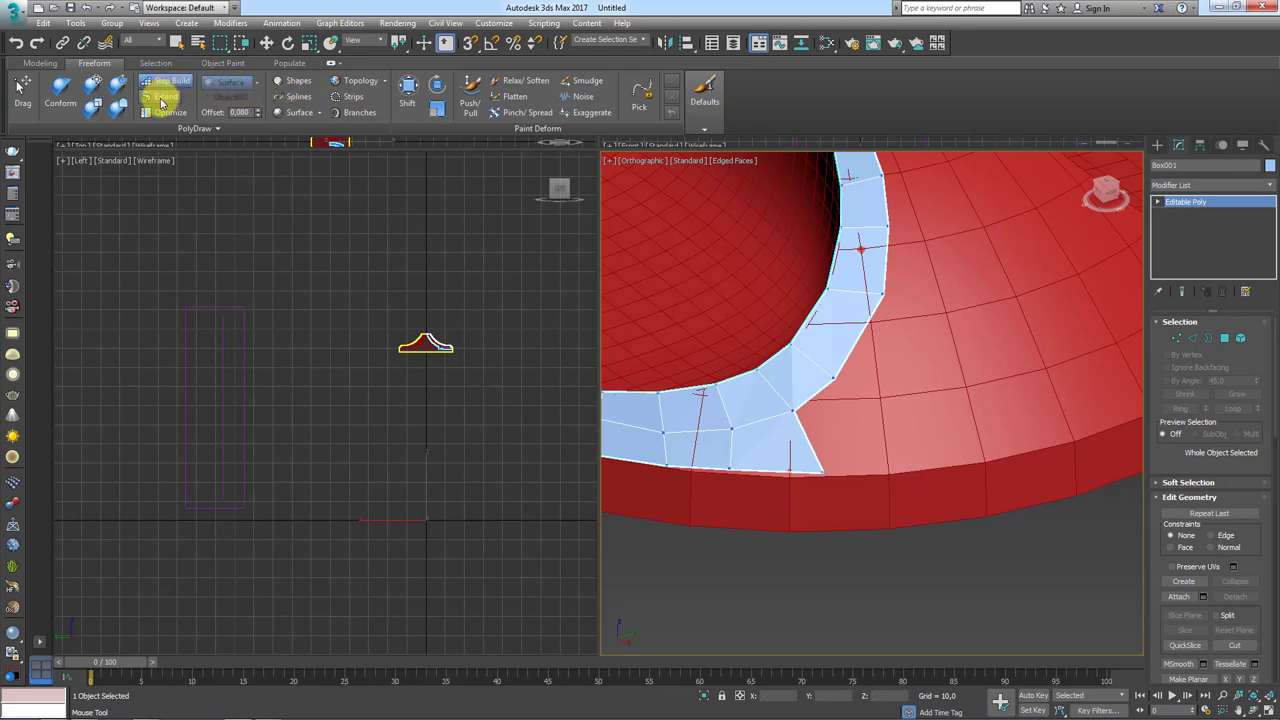
mouse_move(830, 458)
mouse_down()
mouse_move(908, 446)
mouse_move(908, 427)
mouse_up()
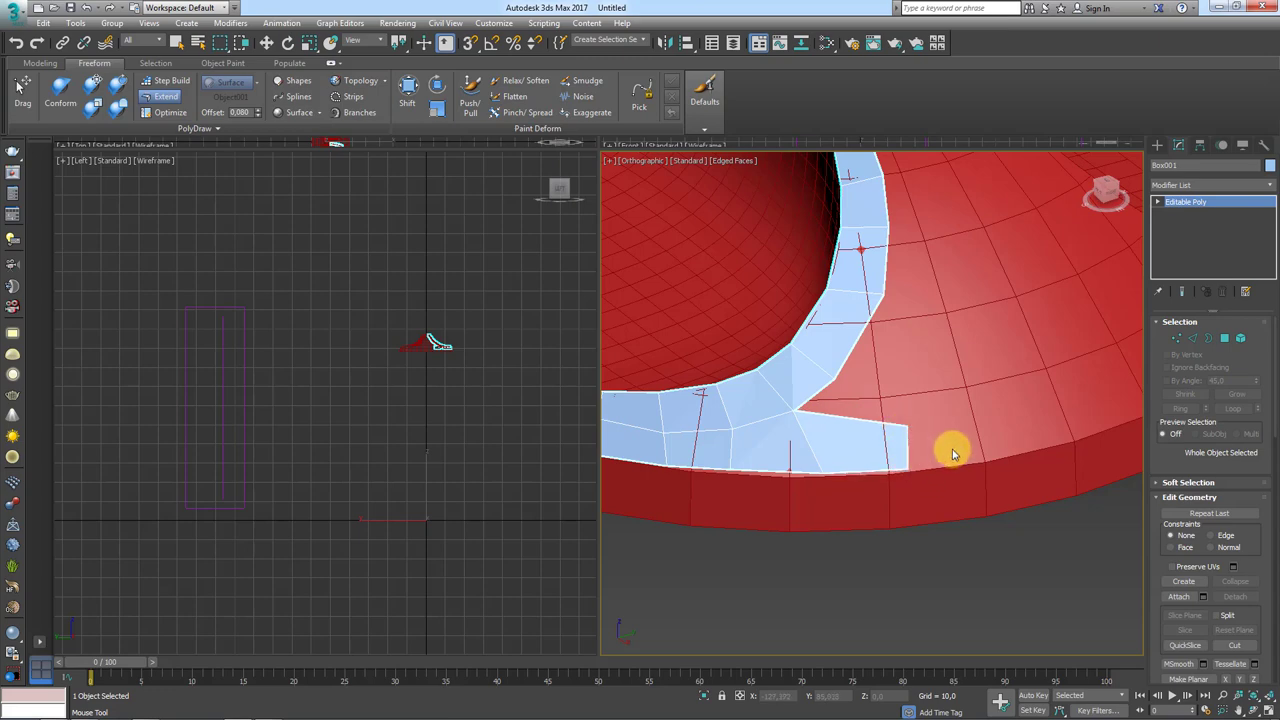
scroll(952, 453, down, 3)
scroll(846, 467, up, 3)
mouse_move(757, 459)
mouse_down()
mouse_move(869, 440)
mouse_move(893, 352)
mouse_up()
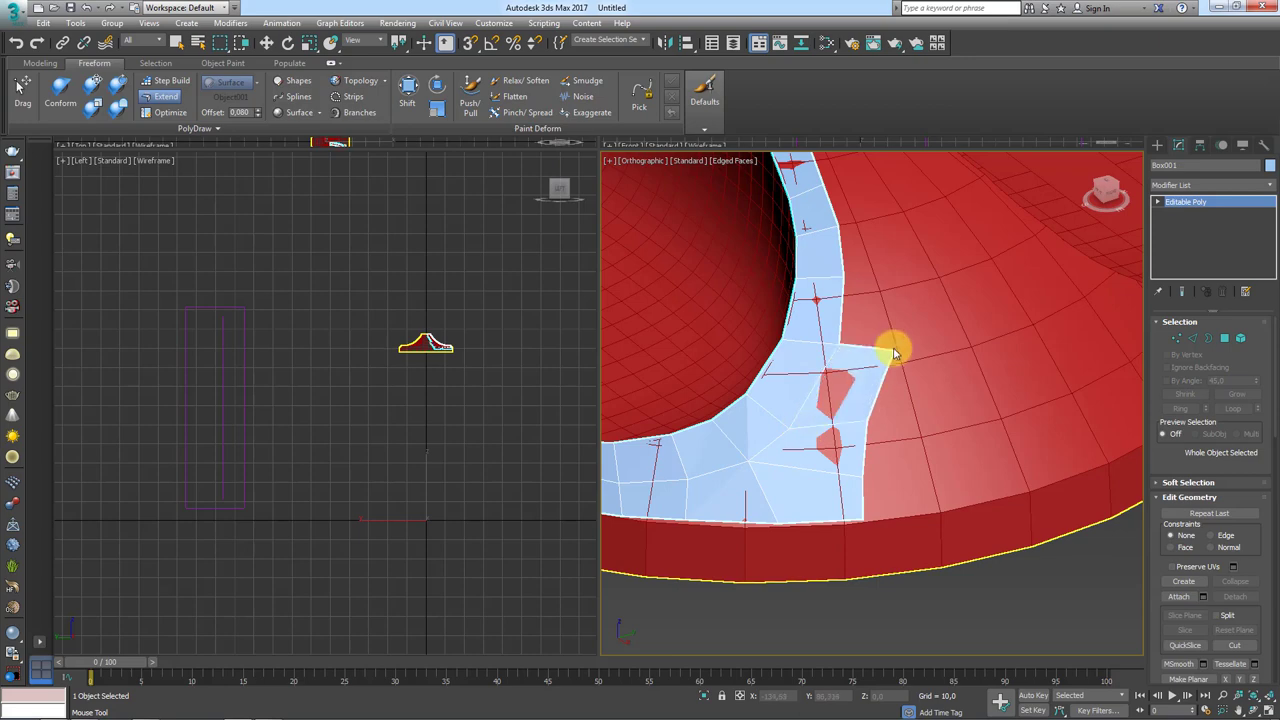
scroll(893, 400, down, 1)
scroll(894, 457, down, 2)
scroll(894, 451, up, 3)
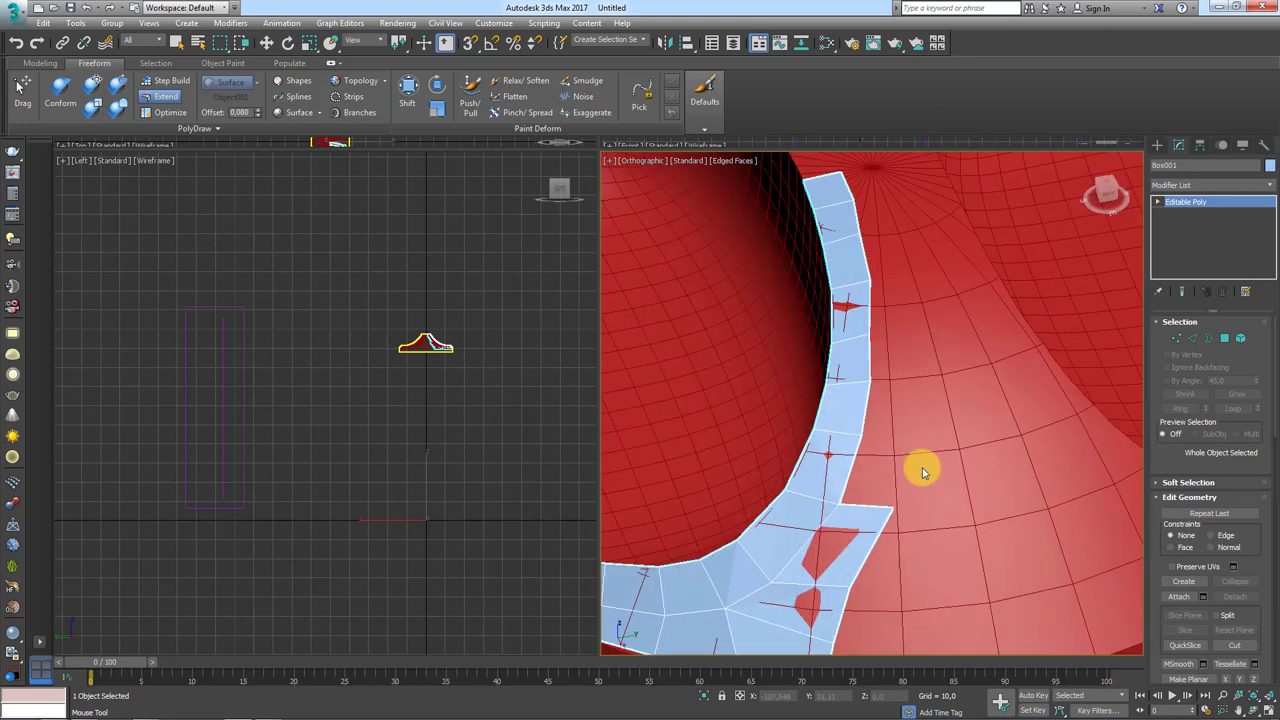
scroll(637, 248, up, 1)
Step: Back in Step Build, start widening the strip to the right with new quads
click(166, 81)
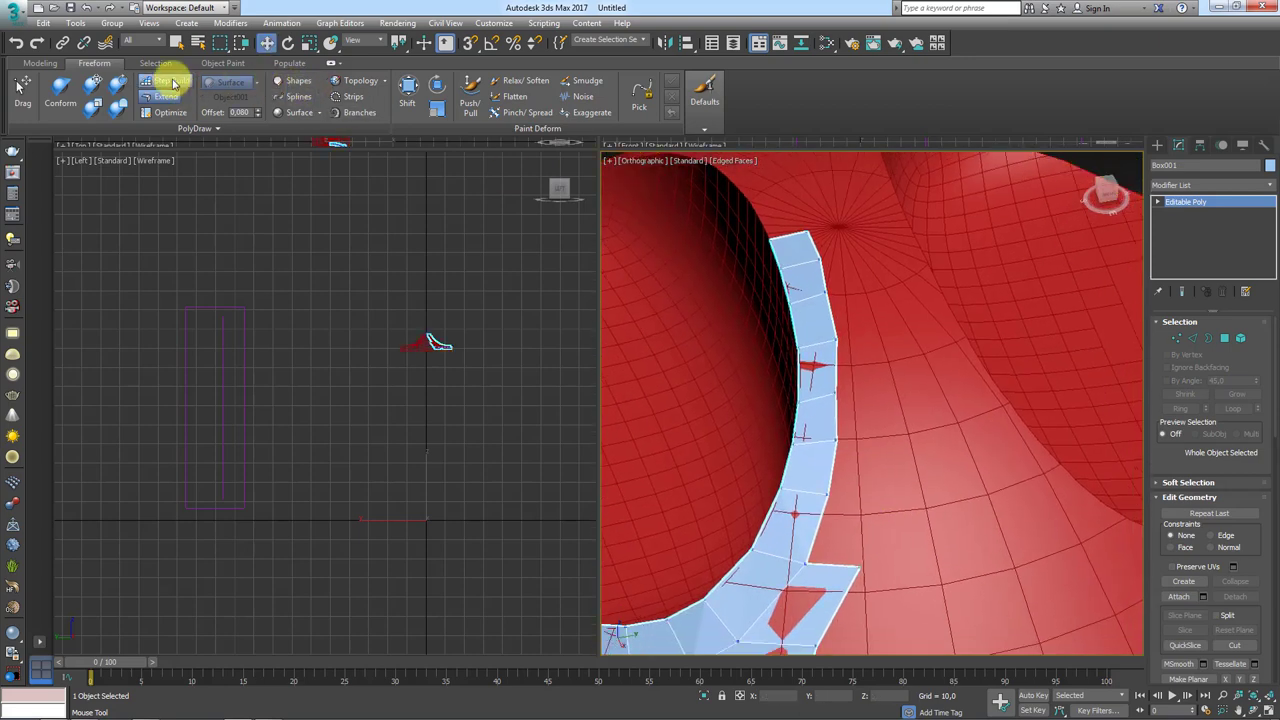
mouse_move(830, 262)
alt+middle_down()
mouse_move(877, 316)
mouse_move(863, 349)
alt+middle_up()
scroll(828, 300, up, 2)
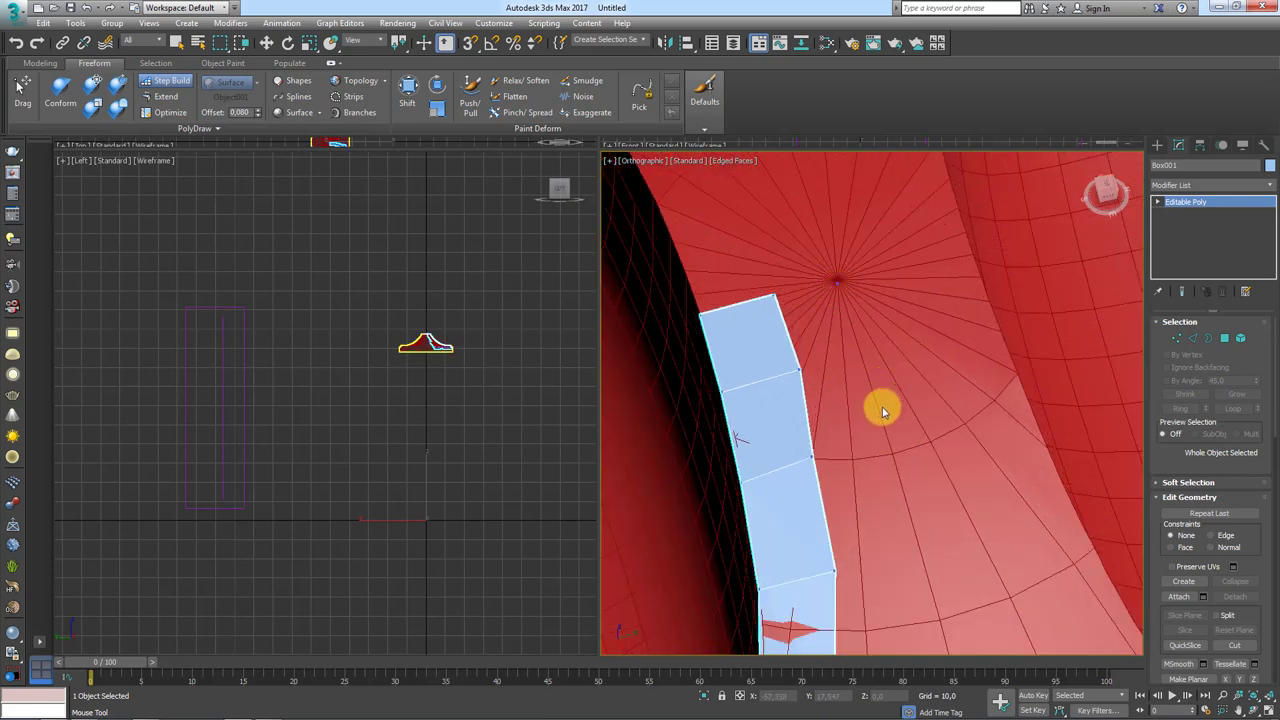
click(862, 349)
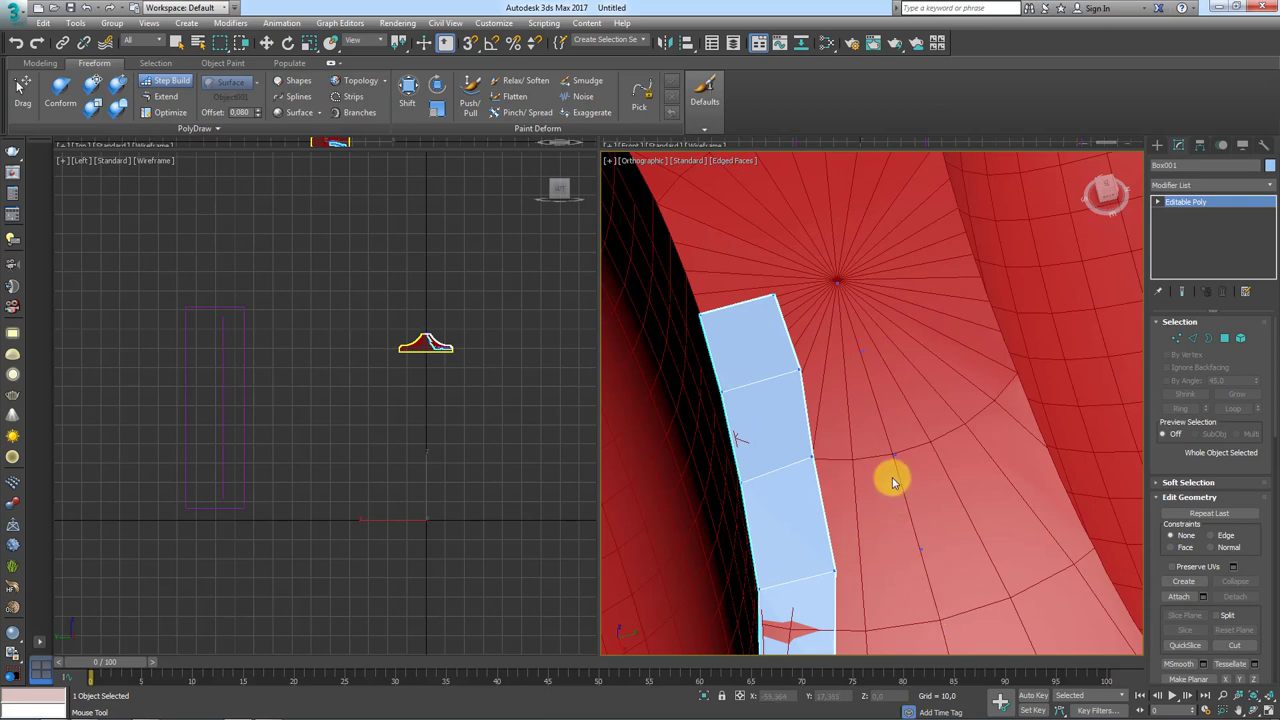
key(shift)
middle_drag(886, 557, 929, 420)
scroll(929, 420, down, 2)
scroll(929, 420, up, 2)
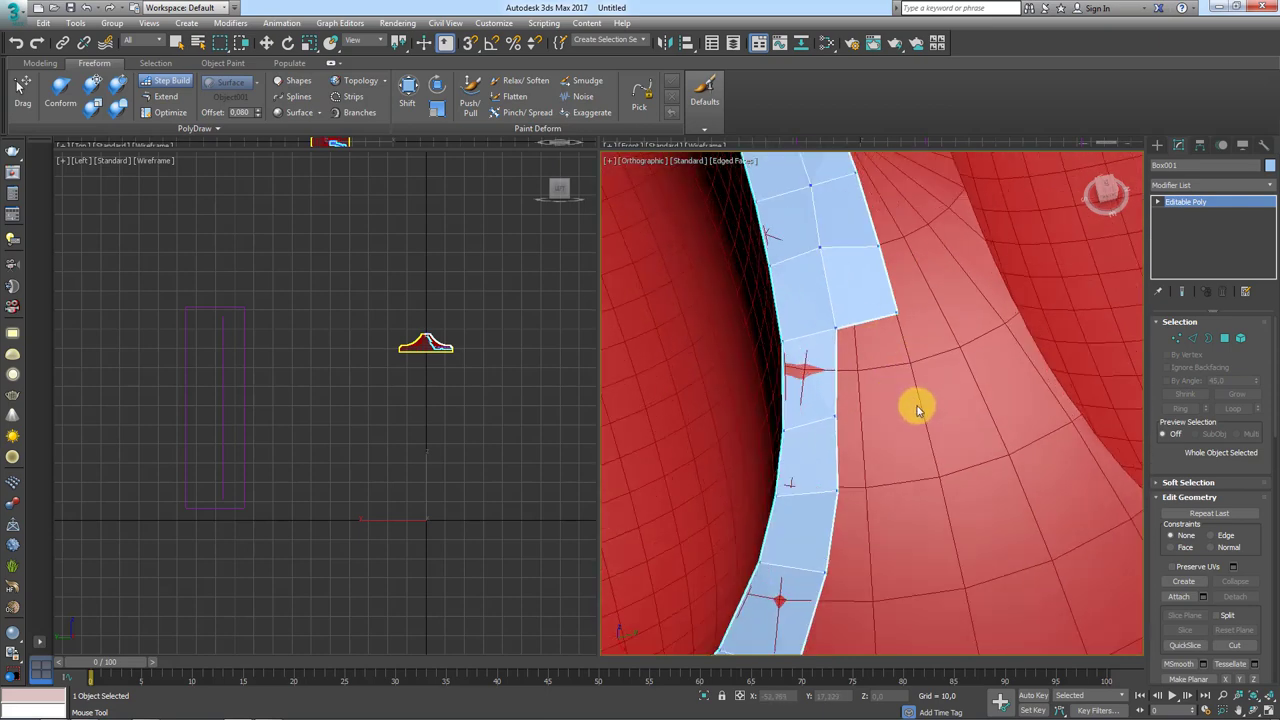
shift+drag(934, 477, 886, 366)
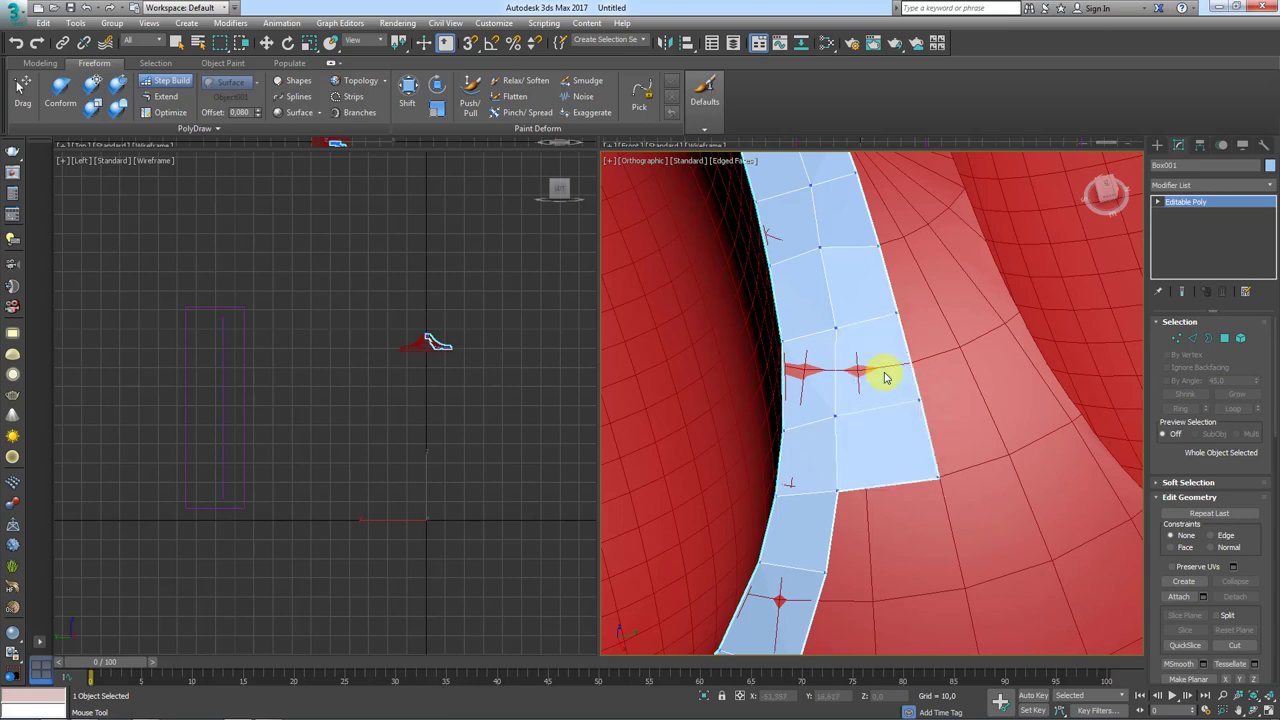
Step: Add more quads to the right of and below the strip's bend
middle_drag(958, 558, 960, 452)
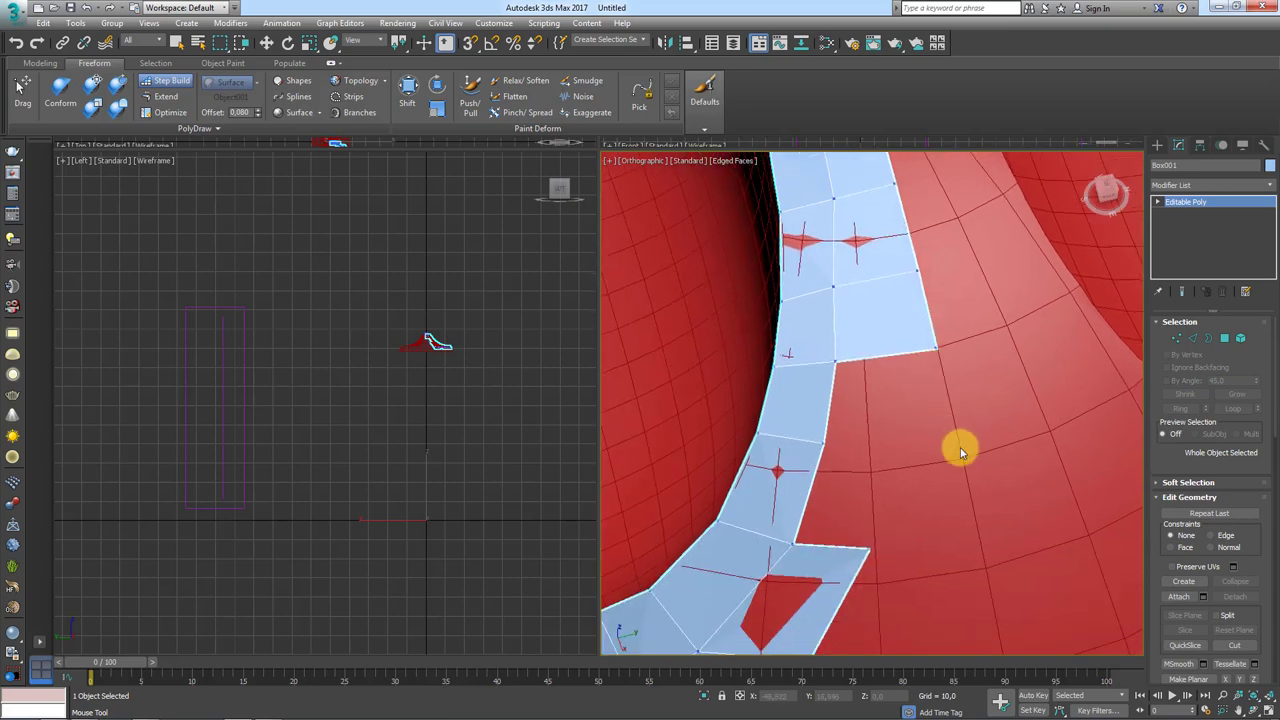
shift+click(910, 428)
shift+click(865, 503)
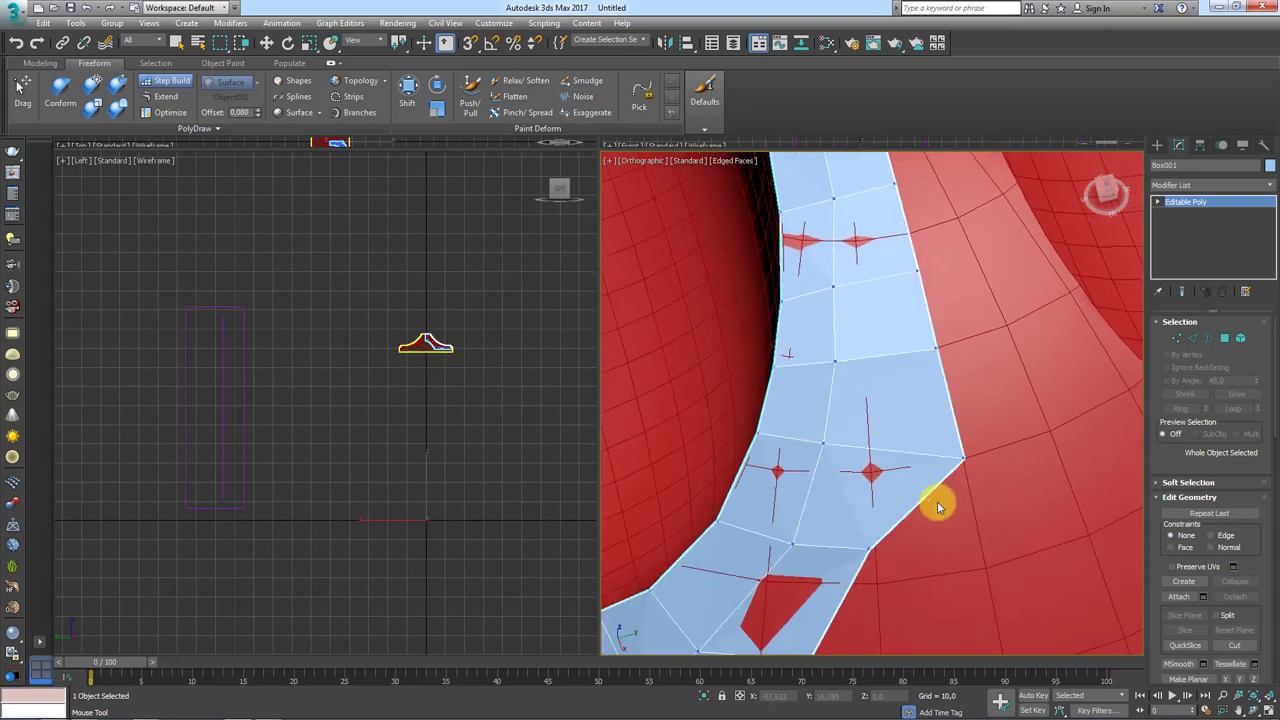
middle_drag(938, 507, 920, 386)
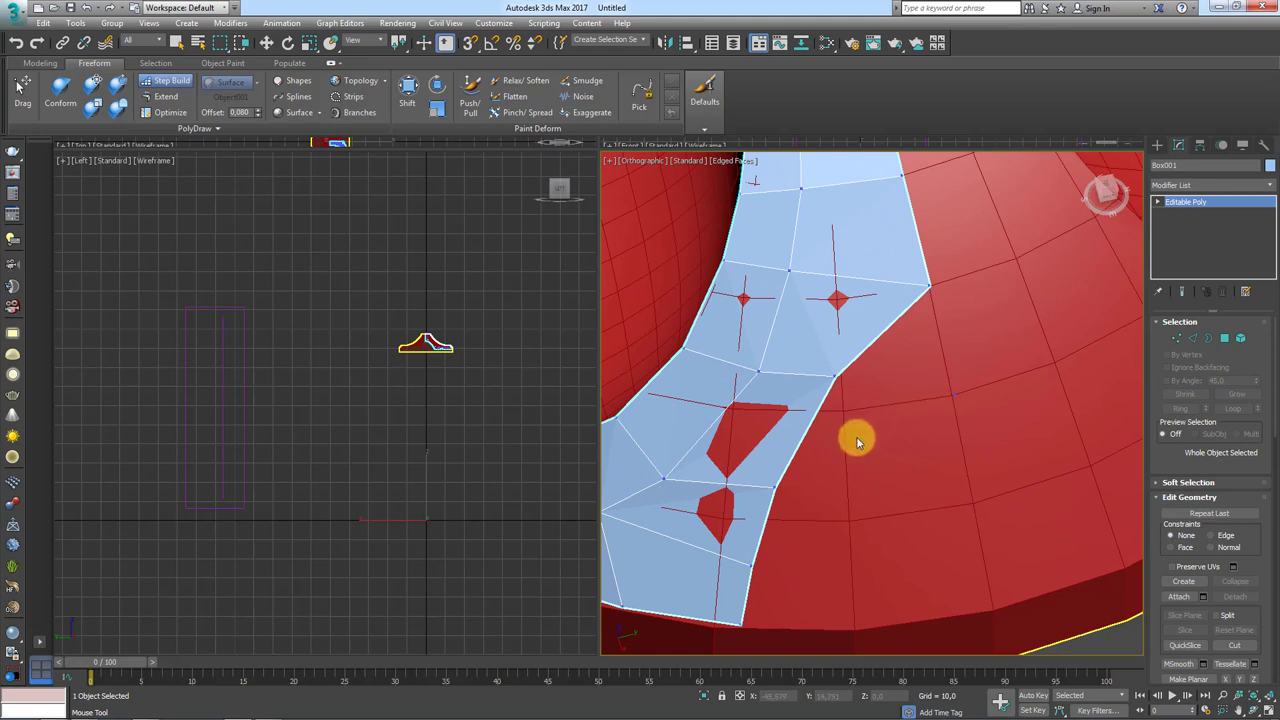
shift+click(891, 409)
shift+click(805, 462)
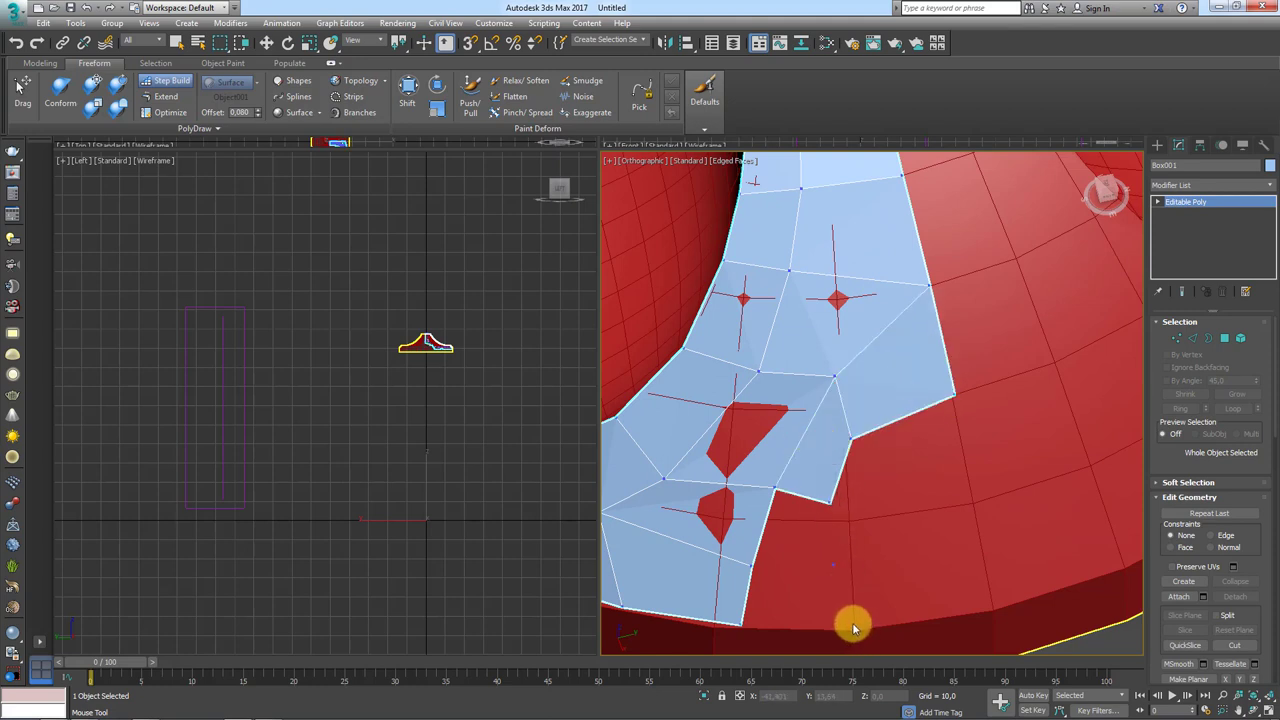
Step: Fill the remaining quads below the strip's edge, completing the wider patch
shift+click(801, 548)
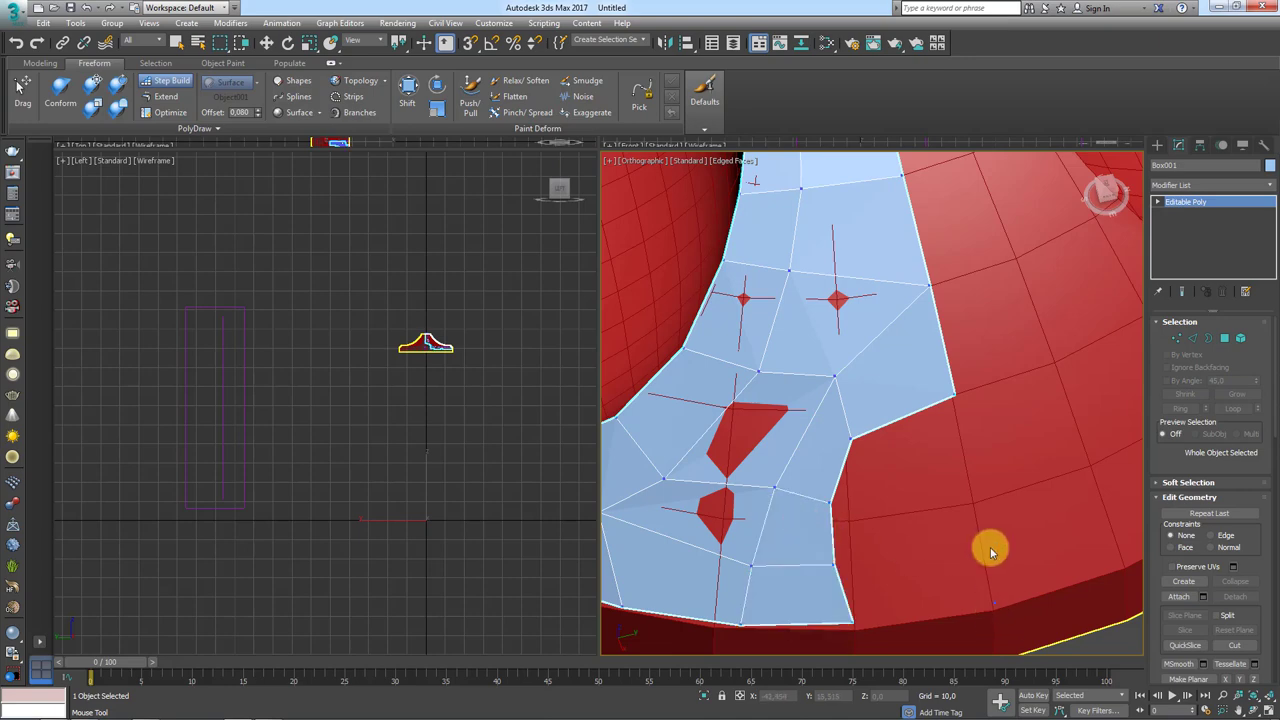
shift+click(922, 588)
shift+click(905, 522)
shift+click(899, 435)
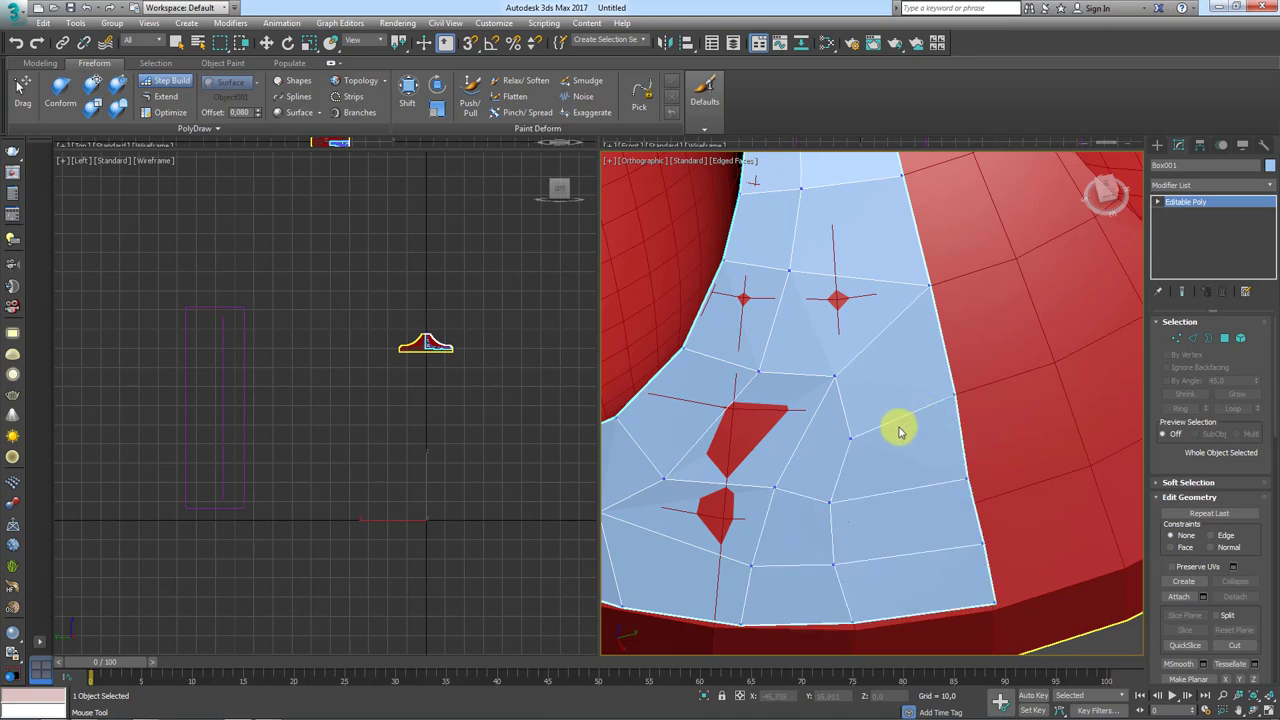
scroll(899, 432, down, 10)
alt+middle_drag(855, 435, 956, 403)
Step: Build the first row of quads along the strip's lower edge and fill the notch below it
mouse_move(812, 422)
alt+middle_down()
mouse_move(766, 363)
mouse_move(886, 409)
mouse_move(694, 346)
mouse_move(714, 329)
mouse_move(660, 384)
alt+middle_up()
scroll(737, 343, up, 3)
scroll(737, 338, up, 2)
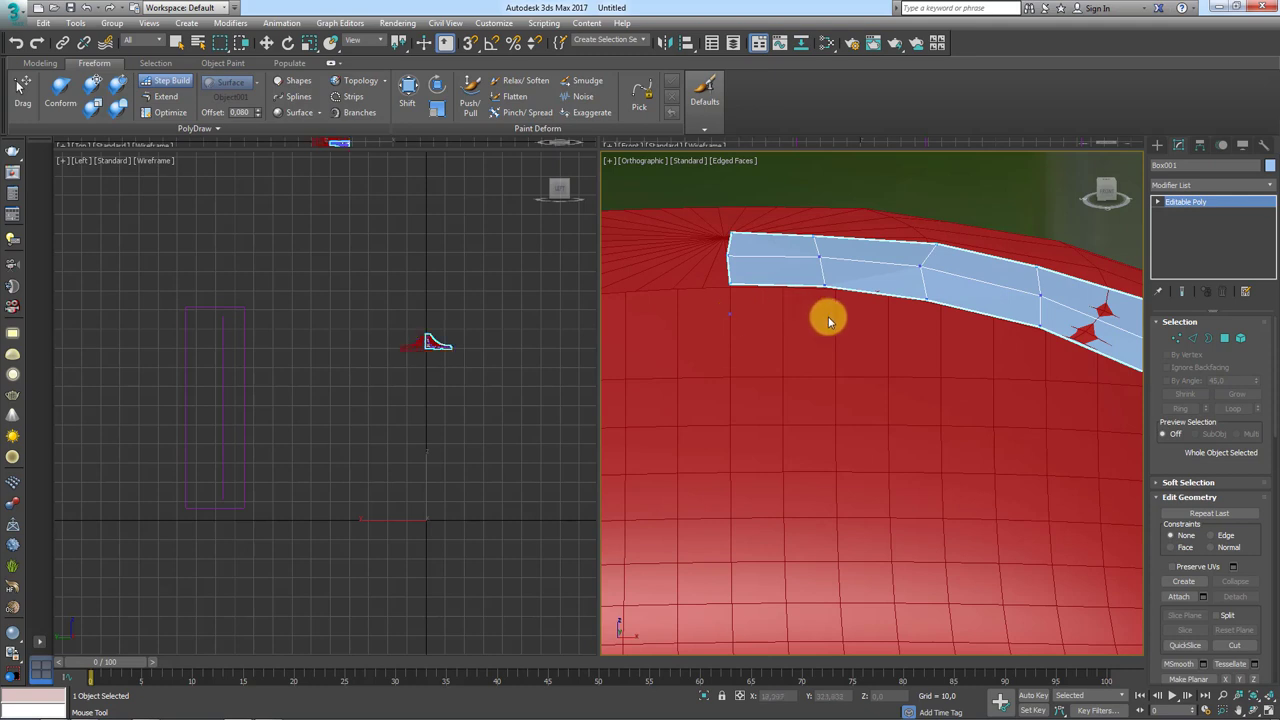
alt+middle_drag(1066, 374, 879, 370)
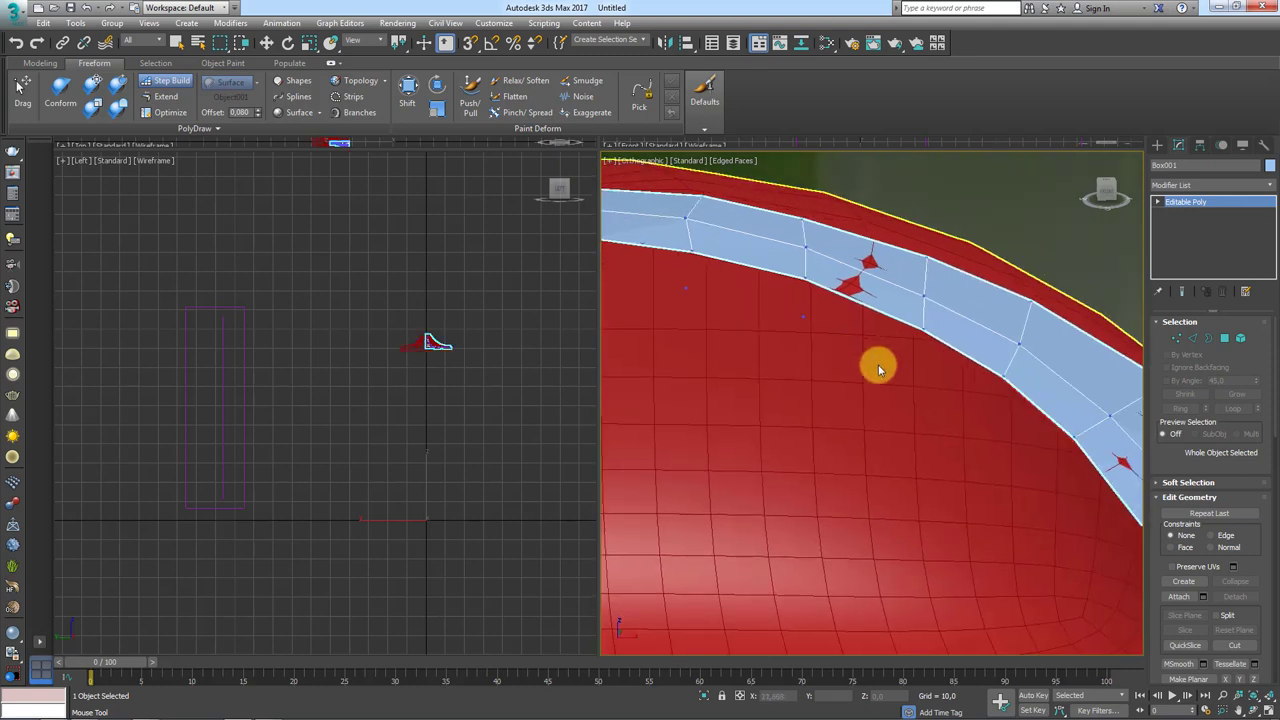
click(901, 364)
shift+drag(1049, 471, 633, 271)
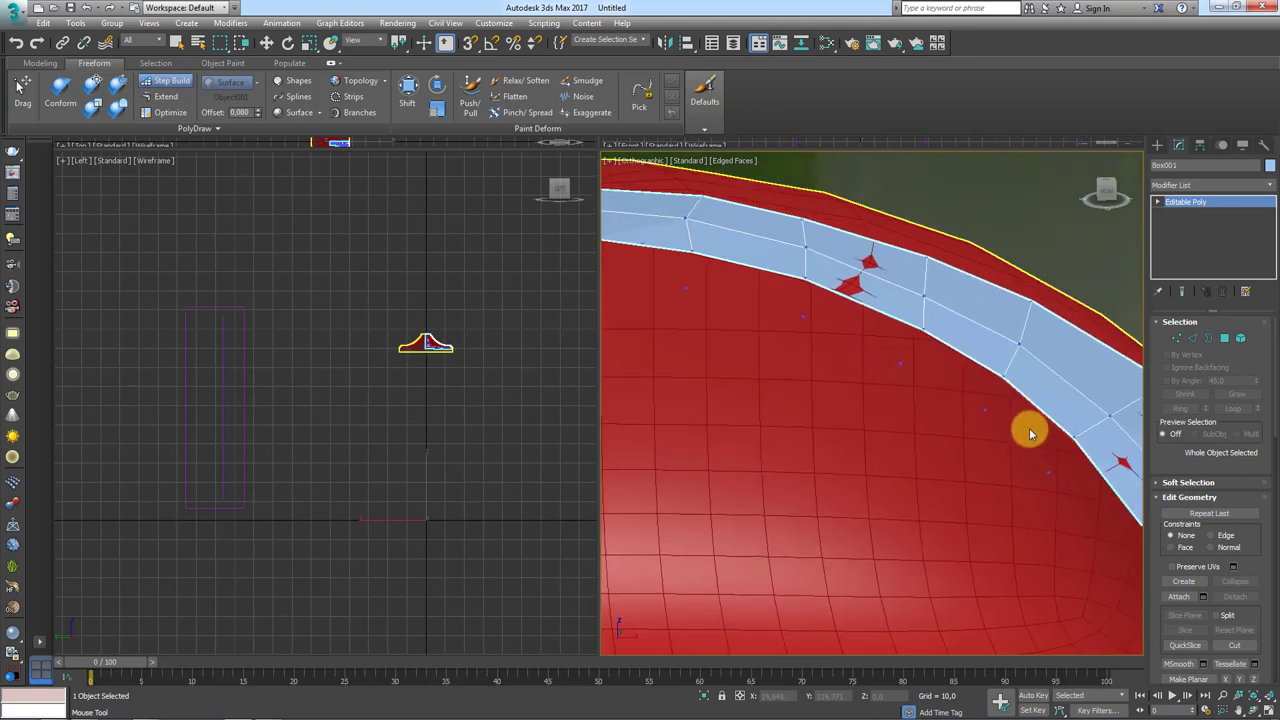
mouse_move(633, 271)
alt+middle_down()
mouse_move(929, 323)
mouse_move(803, 294)
mouse_move(990, 378)
mouse_move(914, 397)
mouse_move(894, 423)
mouse_move(872, 412)
alt+middle_up()
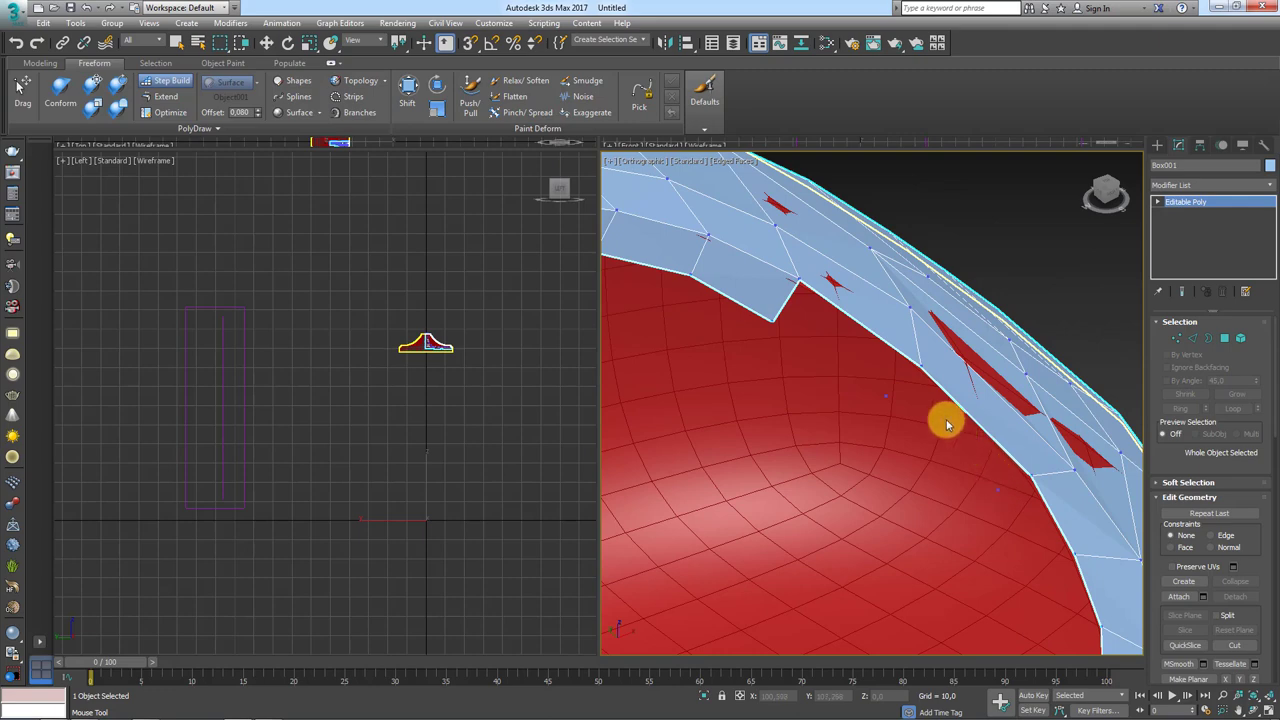
shift+drag(943, 420, 874, 380)
Step: Continue the second row of quads further along the strip's curving lower edge
alt+middle_drag(895, 368, 900, 343)
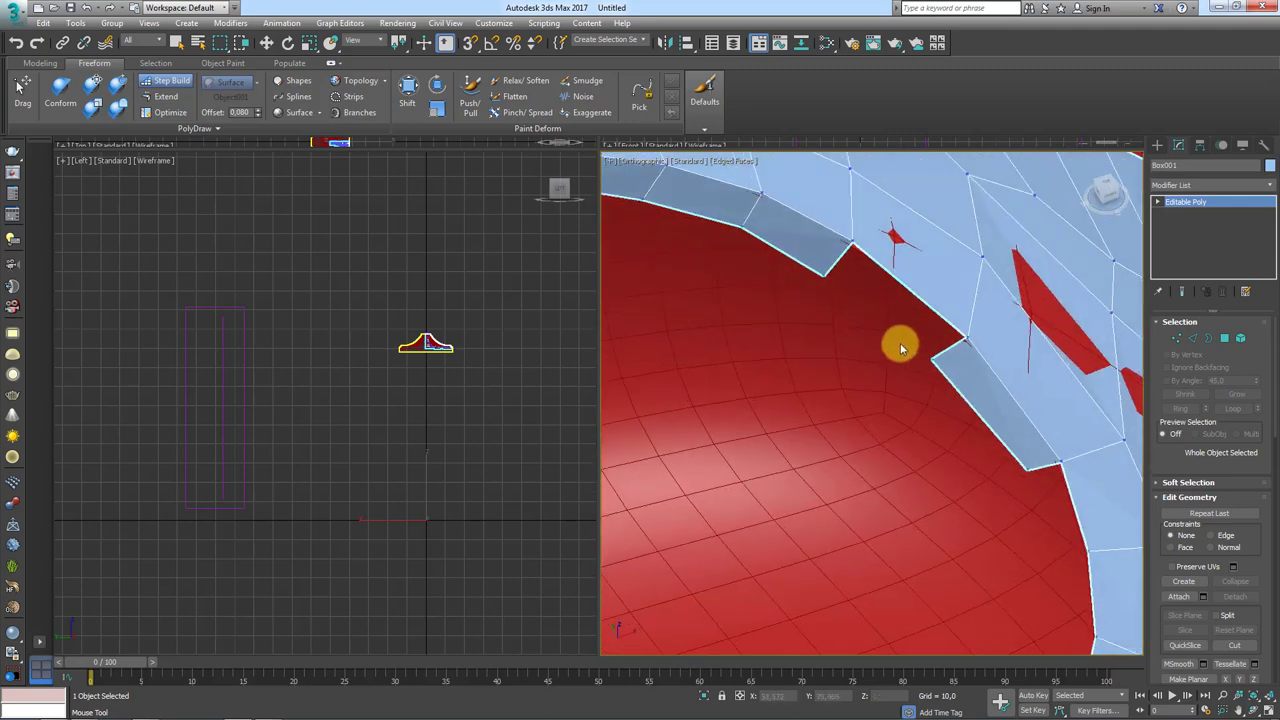
mouse_move(851, 277)
alt+middle_down()
mouse_move(963, 449)
mouse_move(1025, 476)
alt+middle_up()
scroll(1025, 476, up, 3)
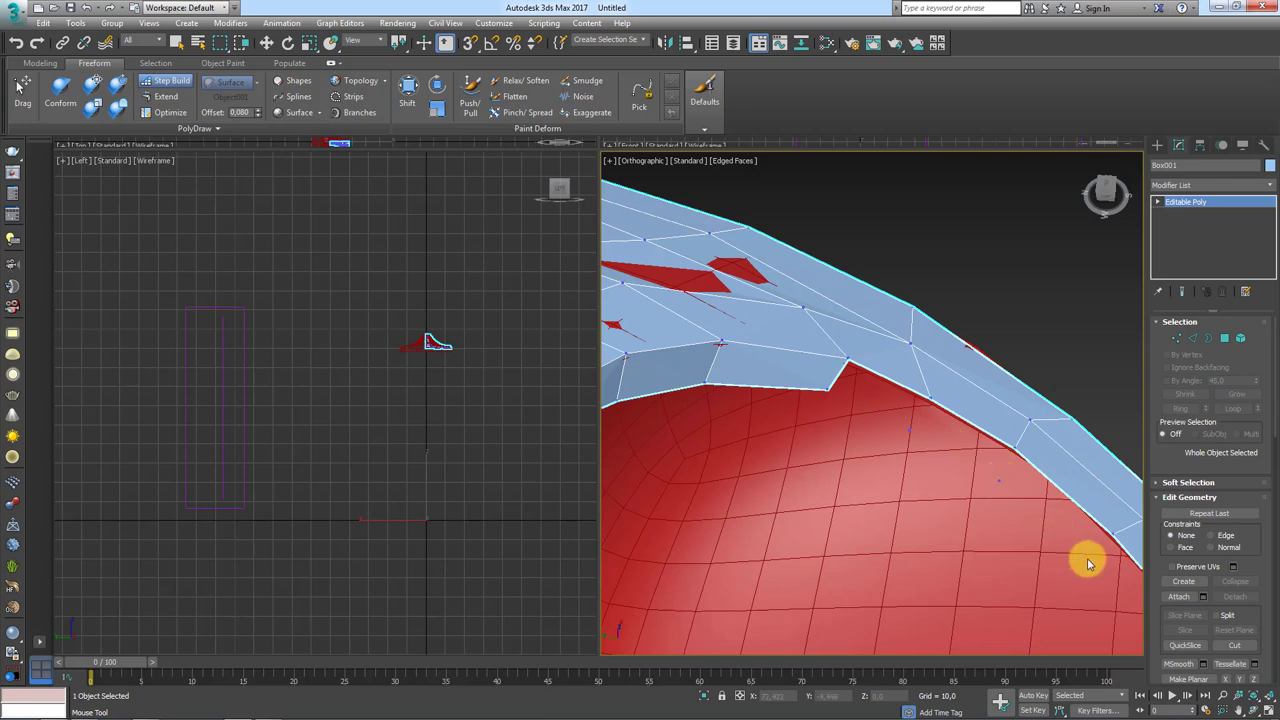
mouse_move(1086, 560)
shift+mouse_down()
mouse_move(1014, 471)
mouse_move(849, 400)
shift+mouse_up()
mouse_move(961, 481)
alt+middle_down()
mouse_move(955, 500)
mouse_move(991, 394)
mouse_move(840, 426)
mouse_move(814, 400)
alt+middle_up()
scroll(955, 500, up, 3)
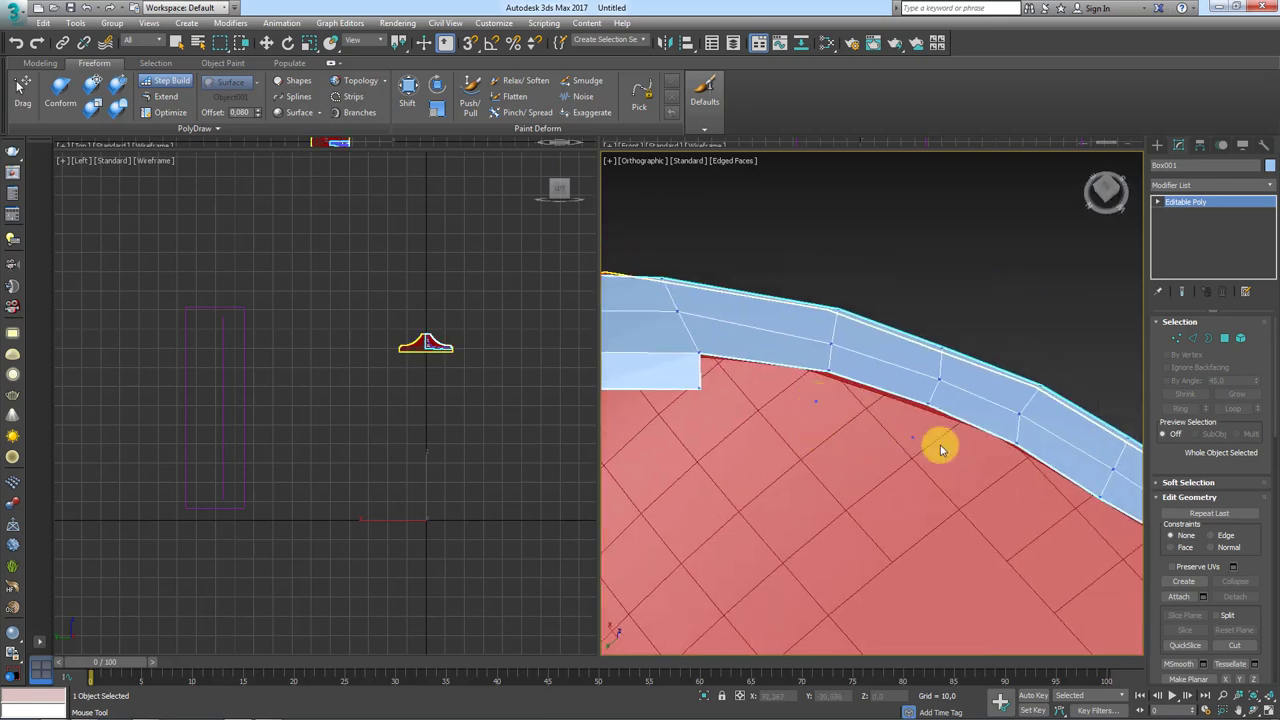
mouse_move(1003, 477)
shift+mouse_down()
mouse_move(923, 423)
mouse_move(809, 423)
shift+mouse_up()
mouse_move(1013, 479)
alt+middle_down()
mouse_move(863, 383)
mouse_move(860, 310)
mouse_move(837, 400)
alt+middle_up()
scroll(858, 417, up, 2)
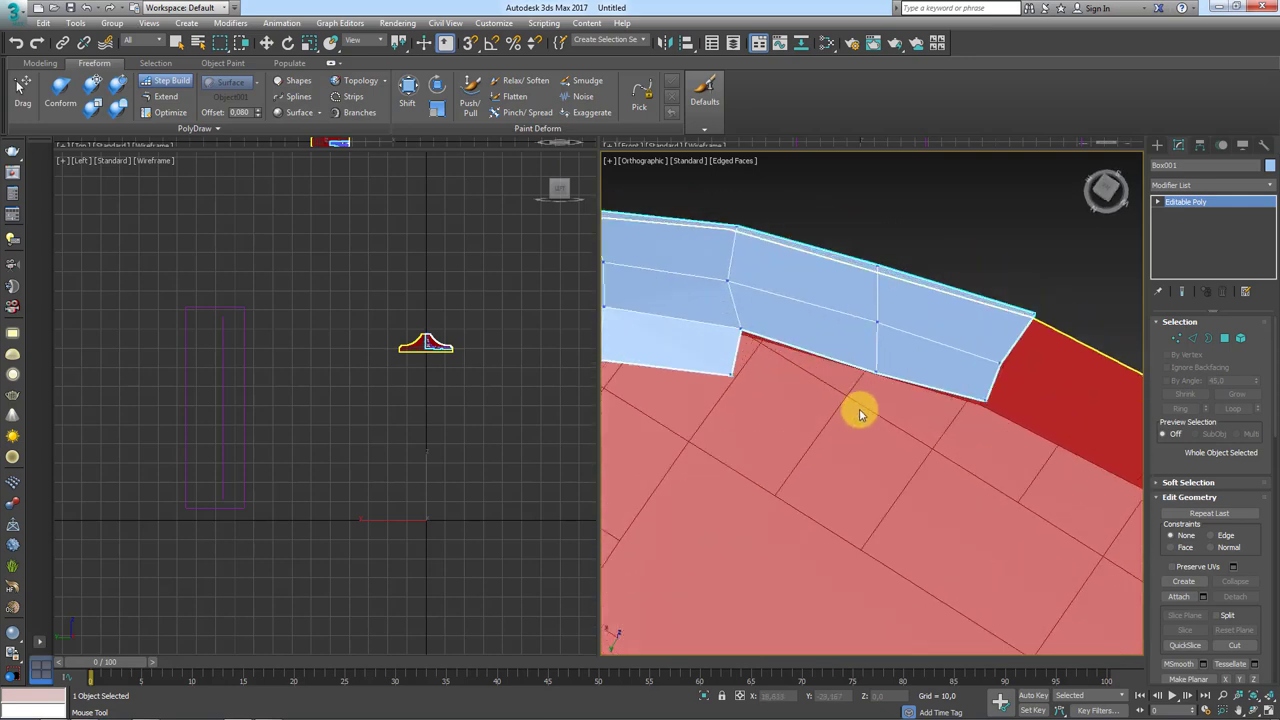
Step: Extend the second row toward the strip's end on the rim
click(858, 409)
shift+drag(960, 428, 777, 371)
scroll(951, 406, down, 2)
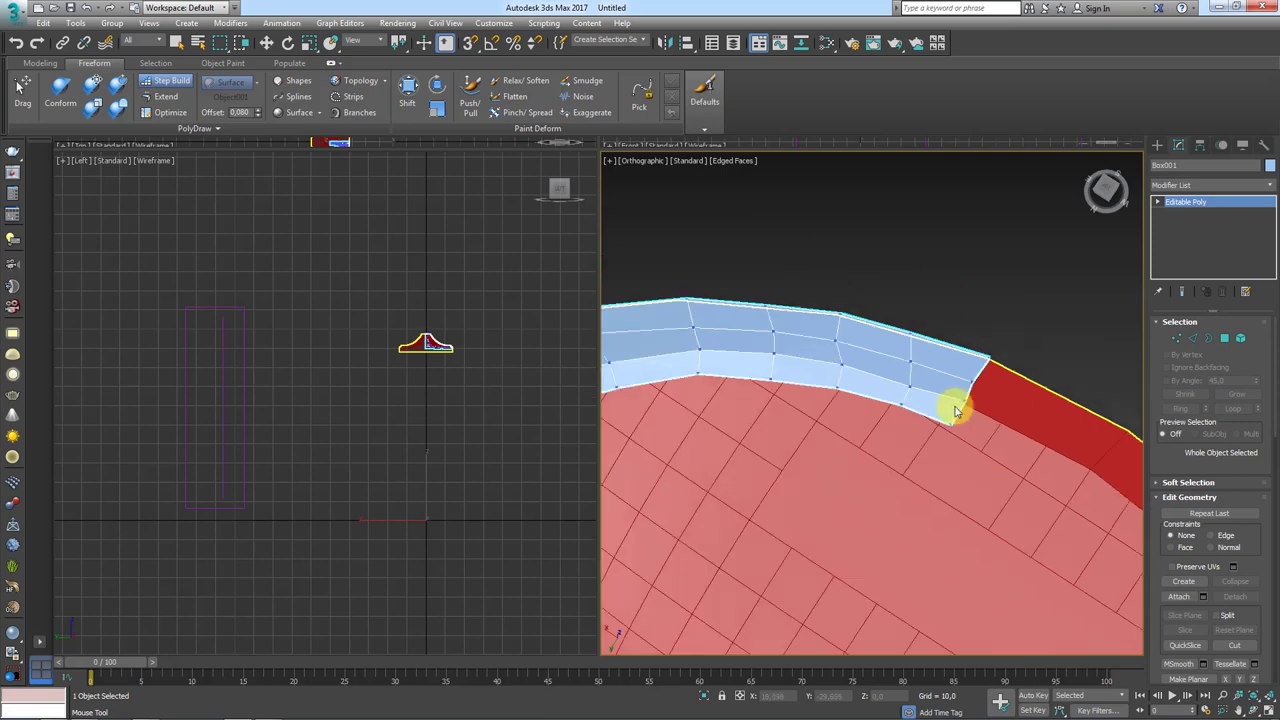
mouse_move(951, 406)
alt+middle_down()
mouse_move(986, 420)
mouse_move(918, 347)
alt+middle_up()
scroll(918, 347, up, 2)
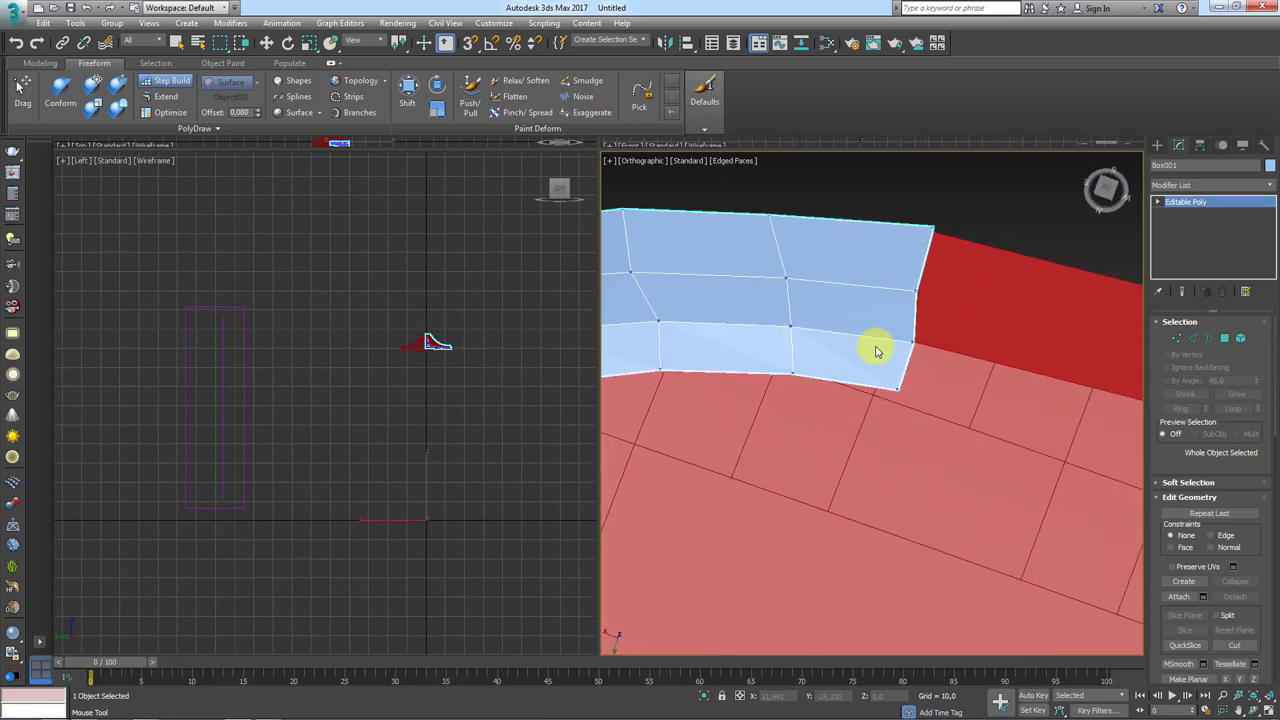
scroll(876, 351, down, 3)
mouse_move(894, 394)
alt+middle_down()
mouse_move(737, 360)
mouse_move(1020, 306)
mouse_move(888, 247)
mouse_move(923, 329)
alt+middle_up()
scroll(906, 400, up, 2)
alt+middle_drag(906, 400, 857, 520)
scroll(866, 375, up, 2)
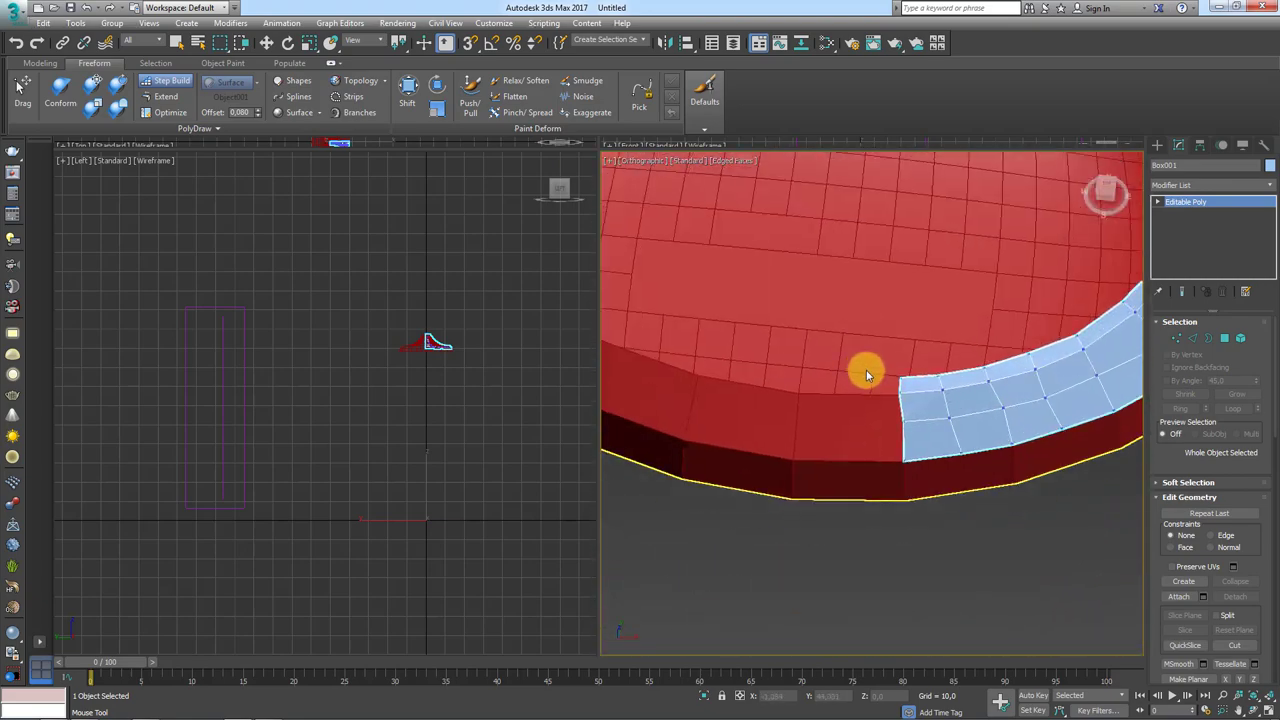
scroll(866, 375, up, 2)
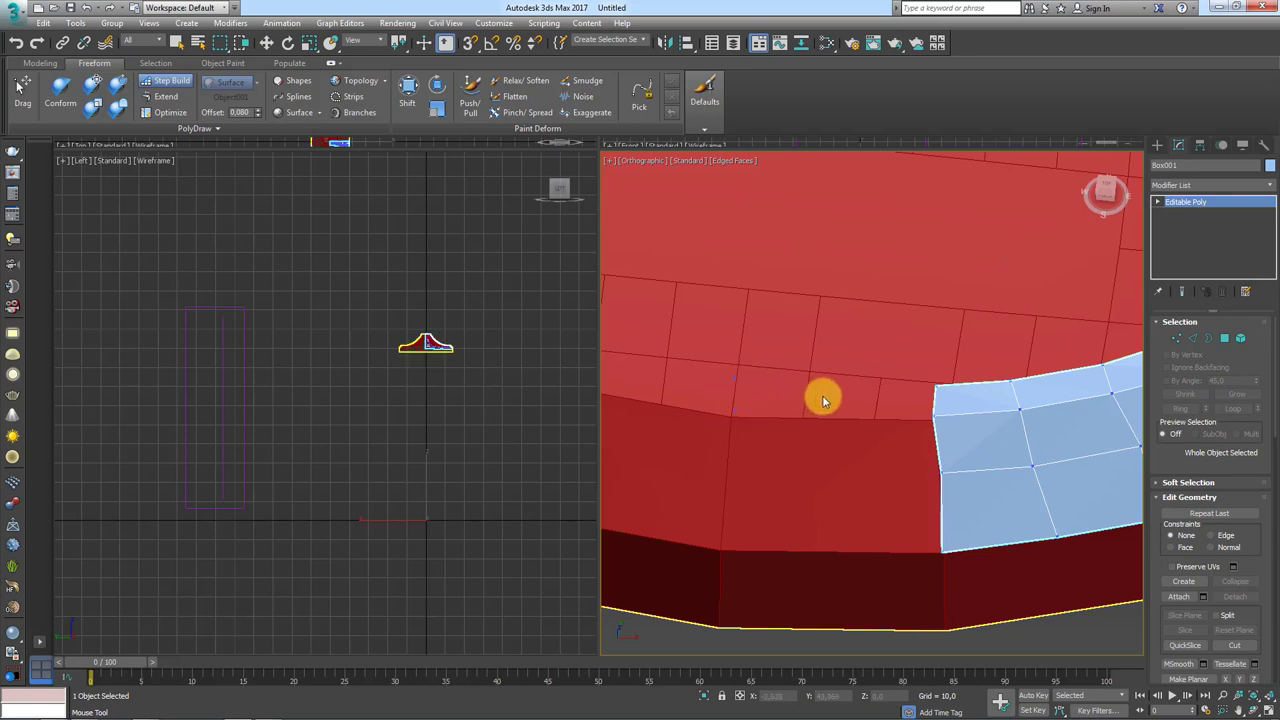
Step: Build a thin polygon beside the strip's end joining the existing blue faces
shift+click(823, 394)
click(722, 488)
click(721, 547)
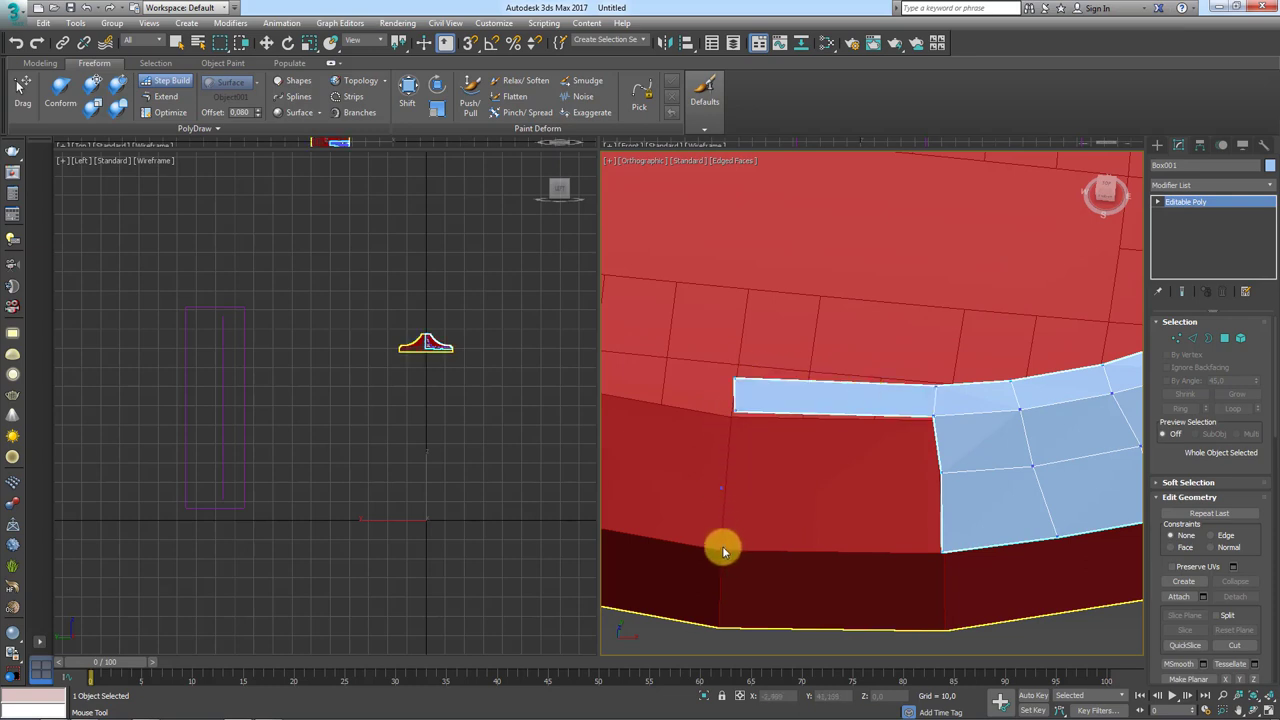
shift+click(827, 452)
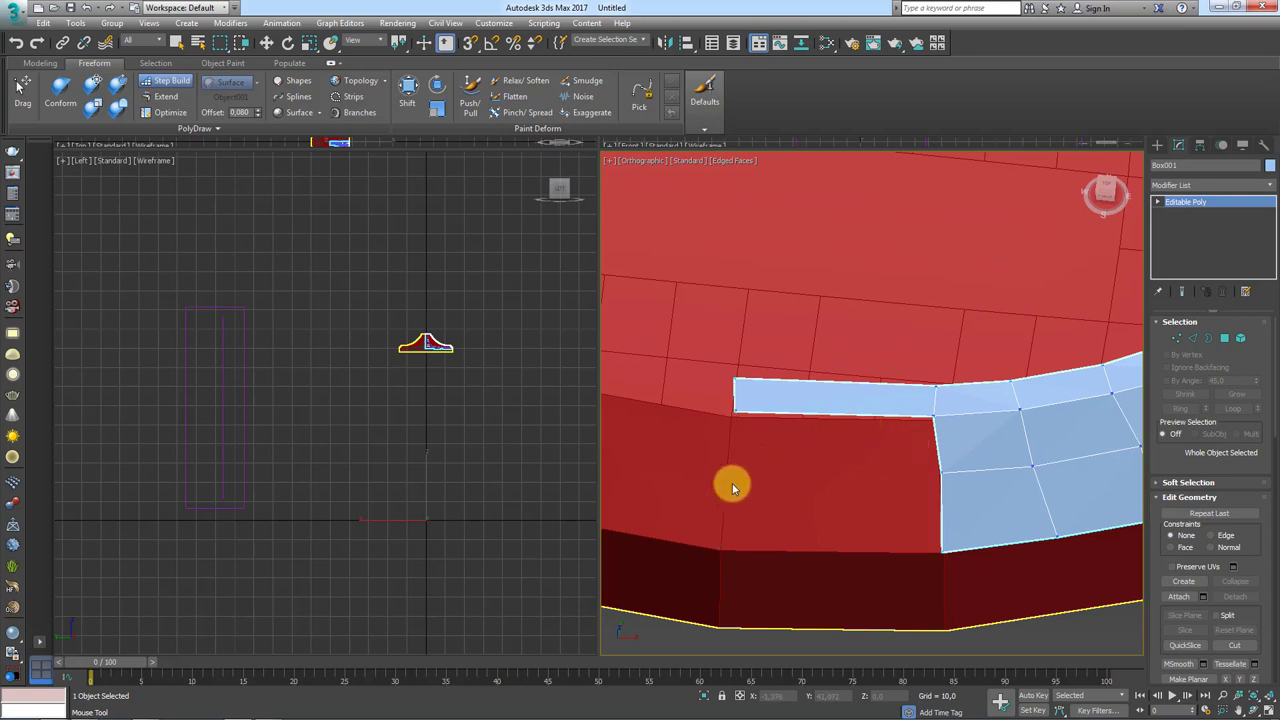
Step: With Extend, pull the open edge down to fill the notch with a straight bottom edge
click(166, 96)
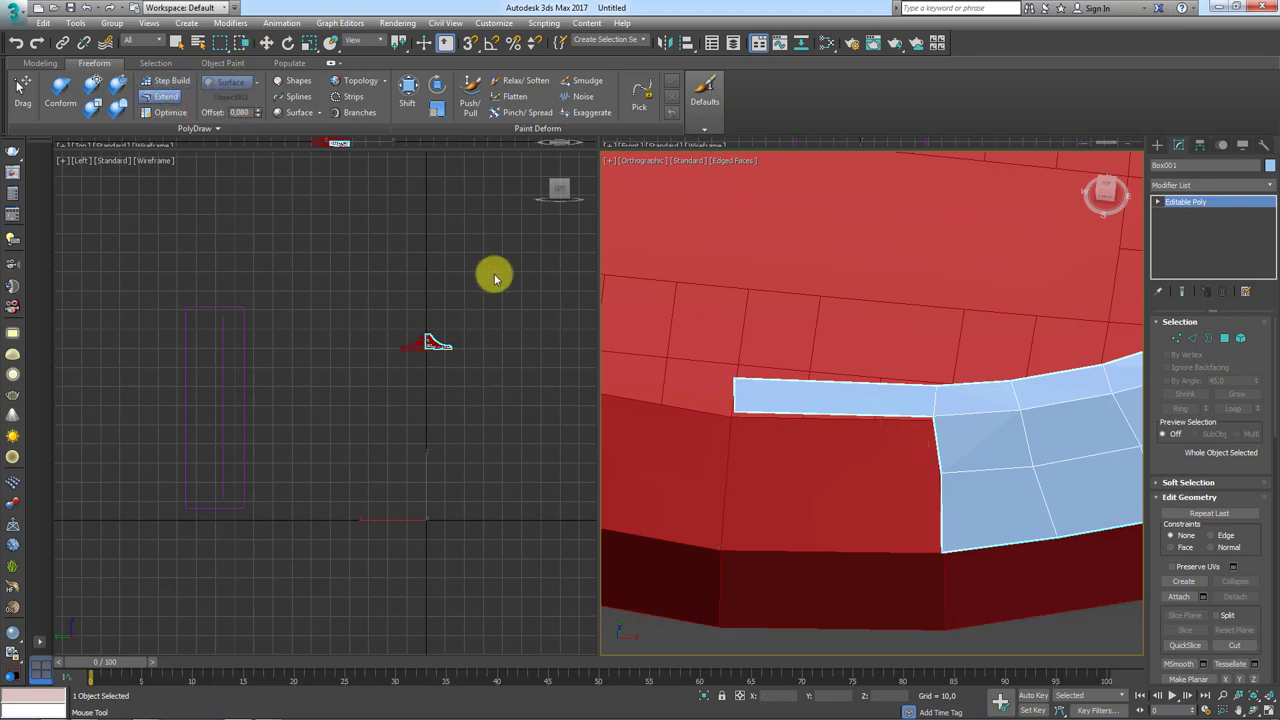
drag(926, 425, 735, 472)
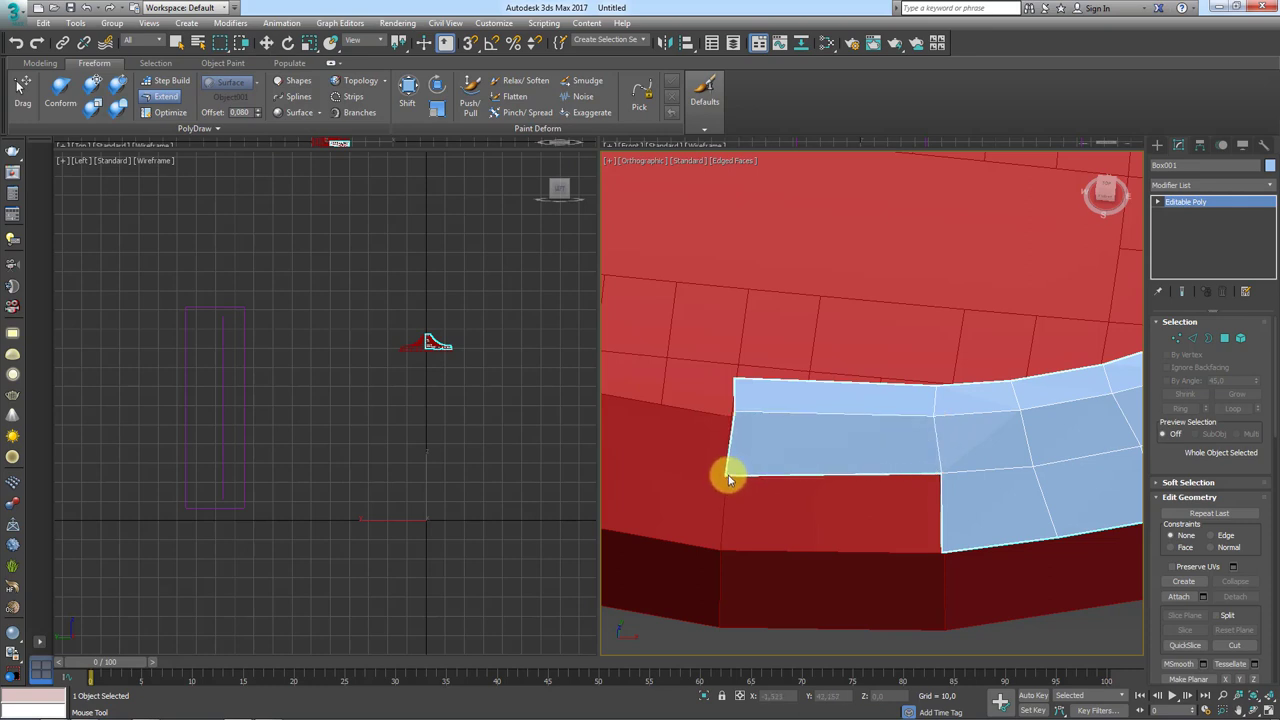
drag(923, 469, 910, 493)
drag(818, 535, 729, 543)
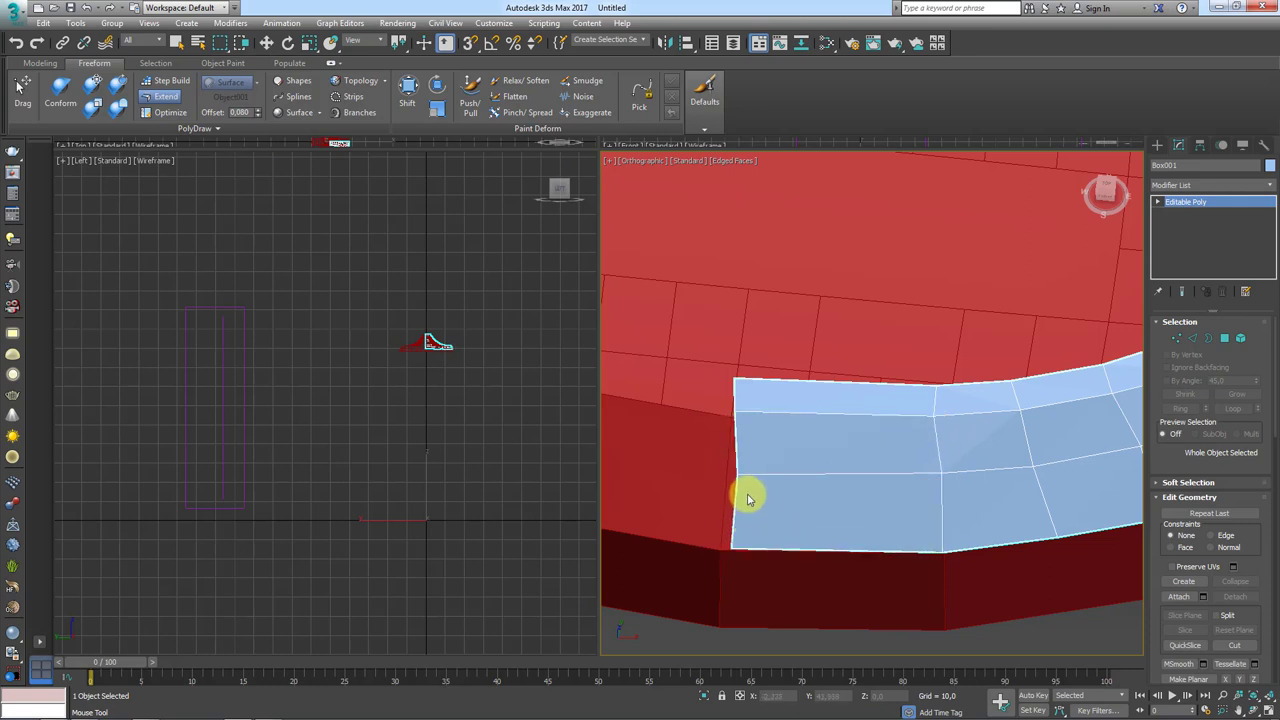
drag(737, 481, 734, 486)
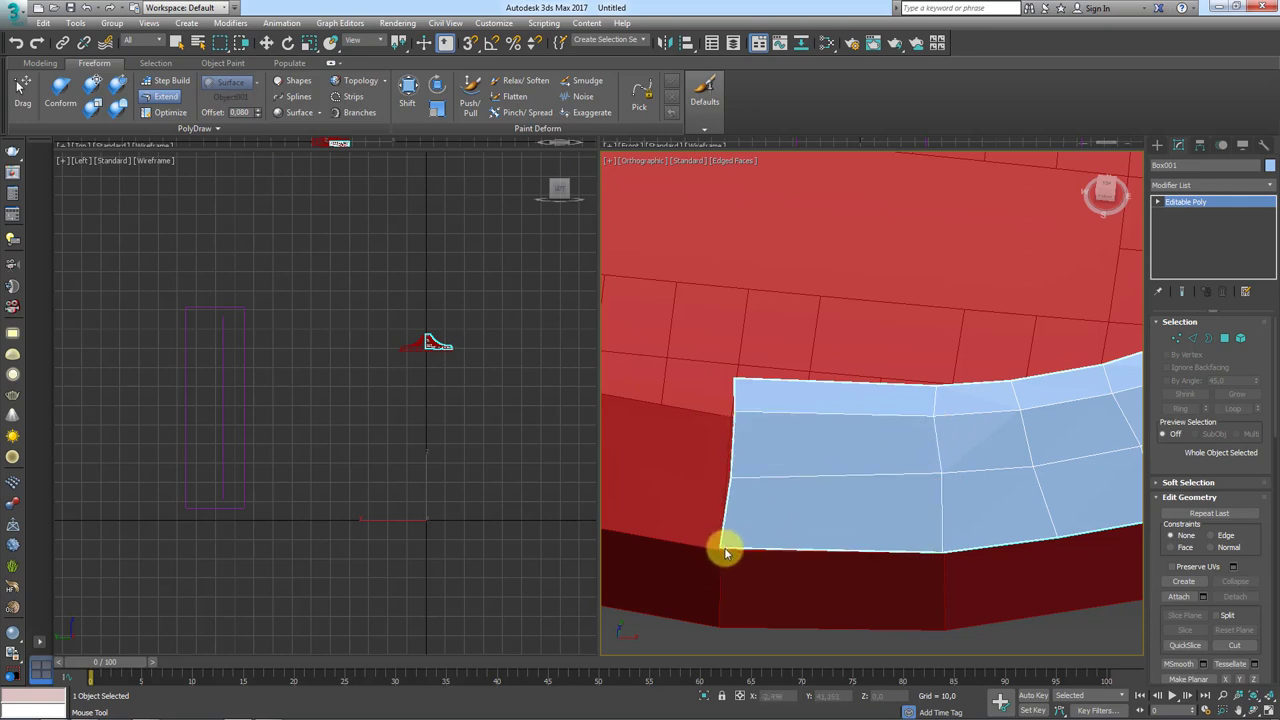
scroll(791, 431, down, 5)
mouse_move(791, 431)
alt+middle_down()
mouse_move(794, 340)
mouse_move(830, 280)
alt+middle_up()
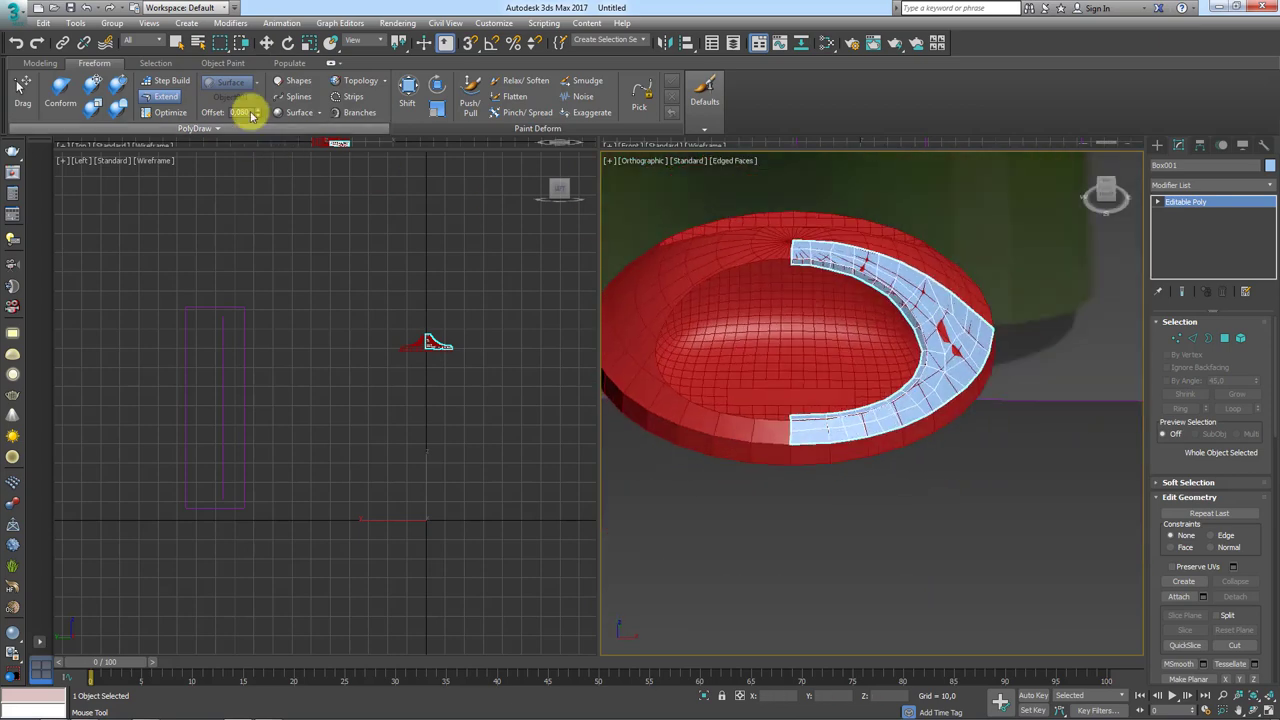
Step: In Step Build, place vertices down the red inner surface and build a strip of quads along them
click(166, 84)
scroll(894, 289, up, 3)
scroll(849, 286, up, 3)
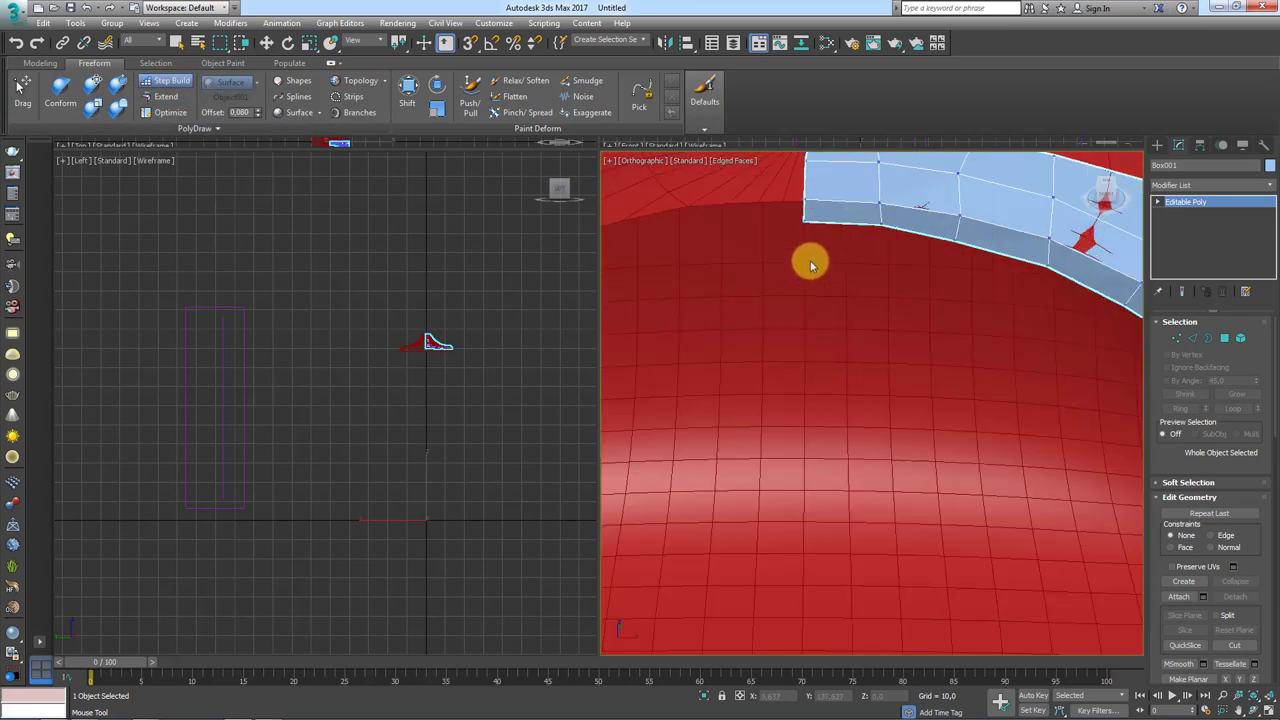
click(877, 280)
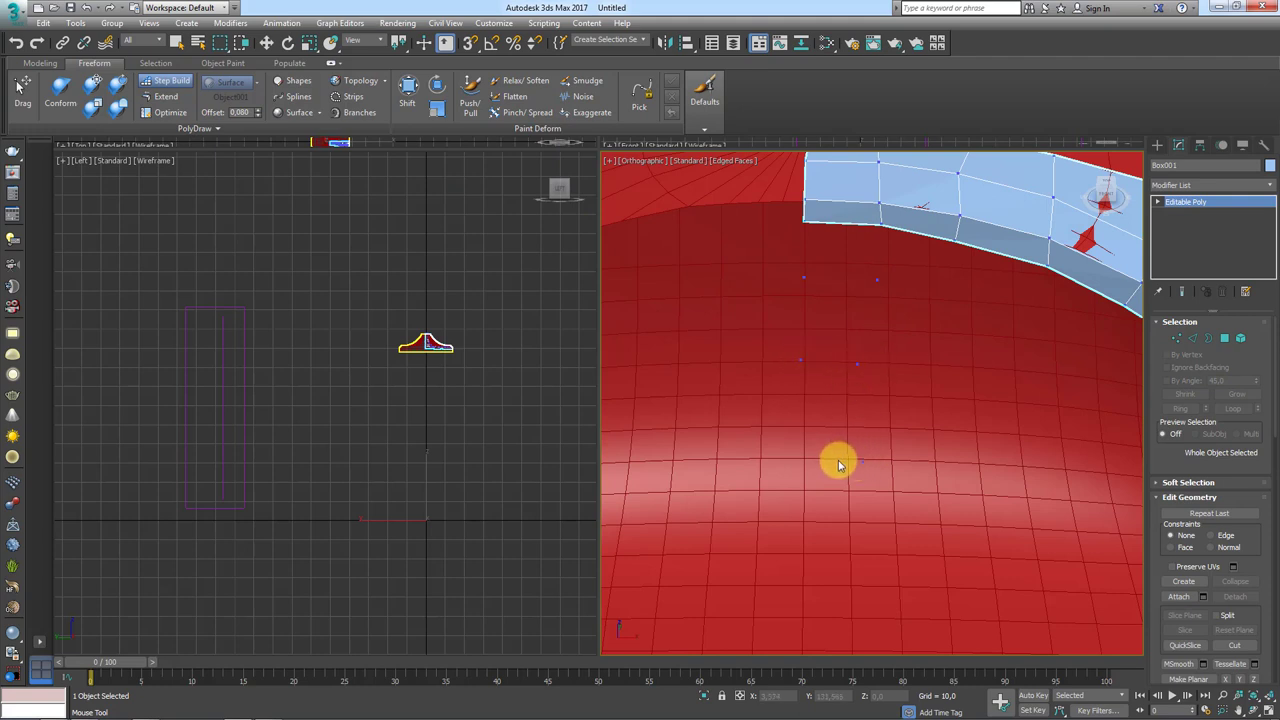
click(797, 461)
click(800, 538)
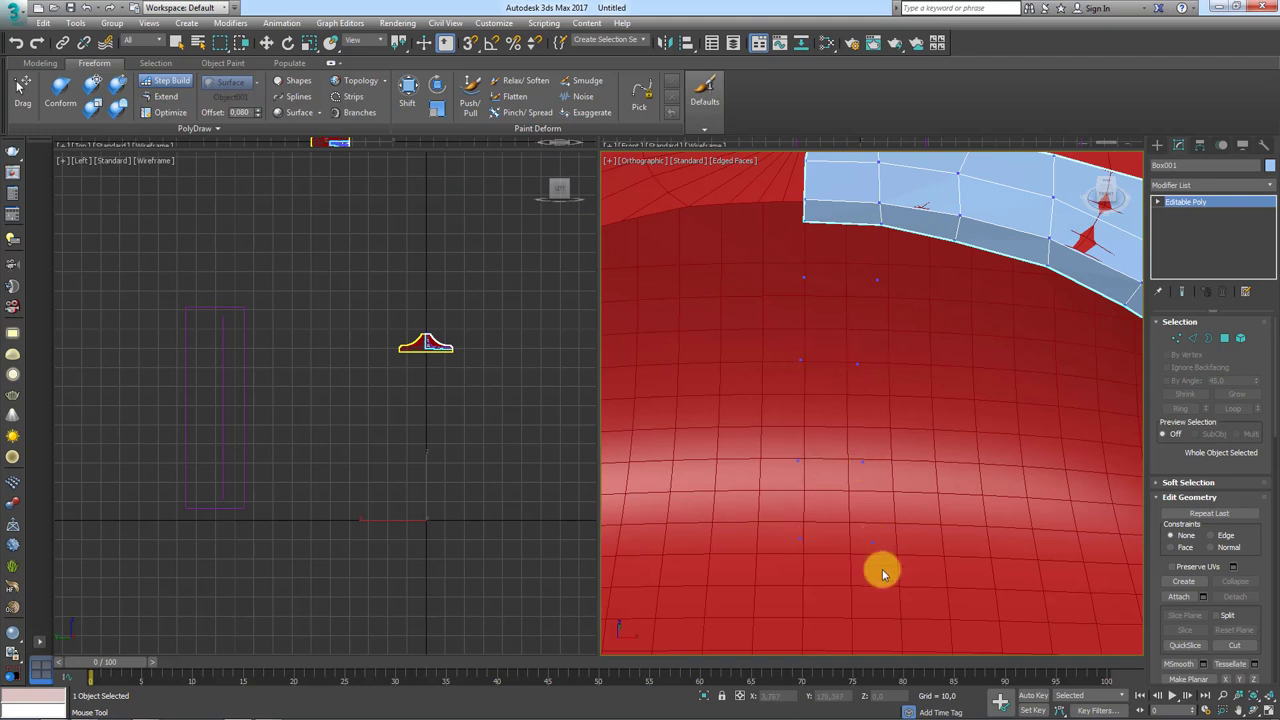
alt+middle_drag(882, 573, 866, 403)
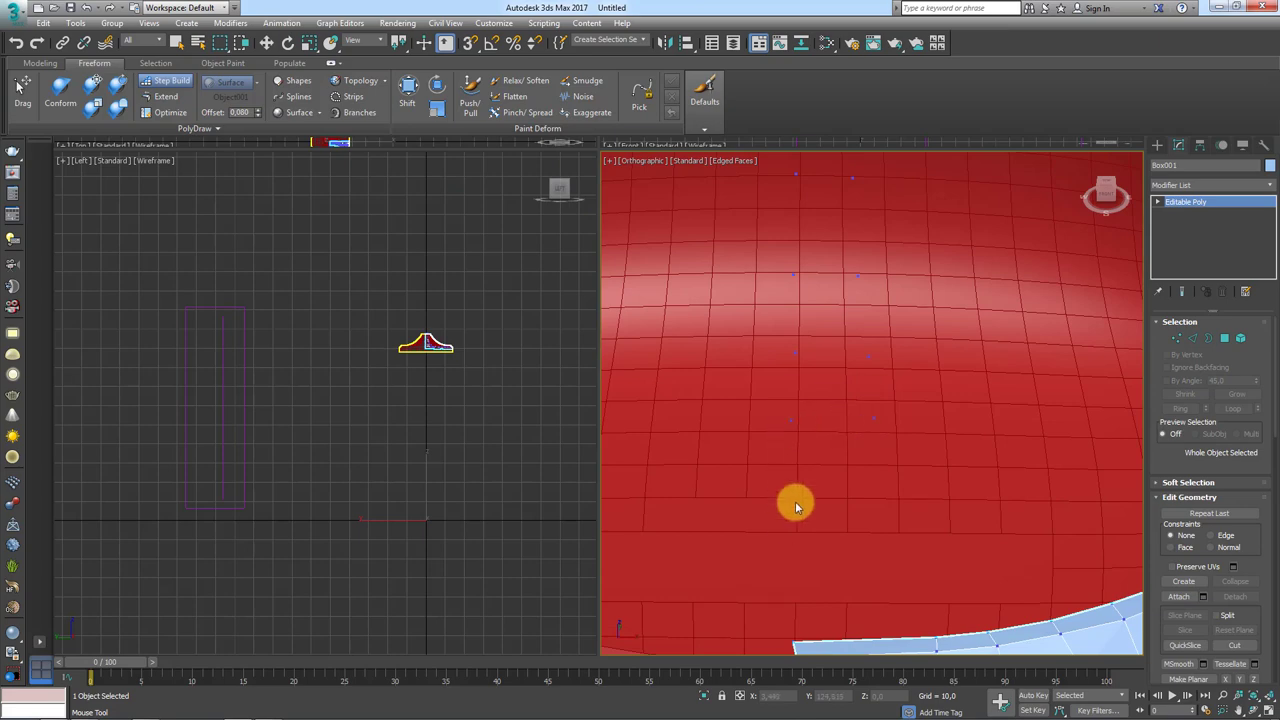
alt+middle_drag(891, 503, 846, 297)
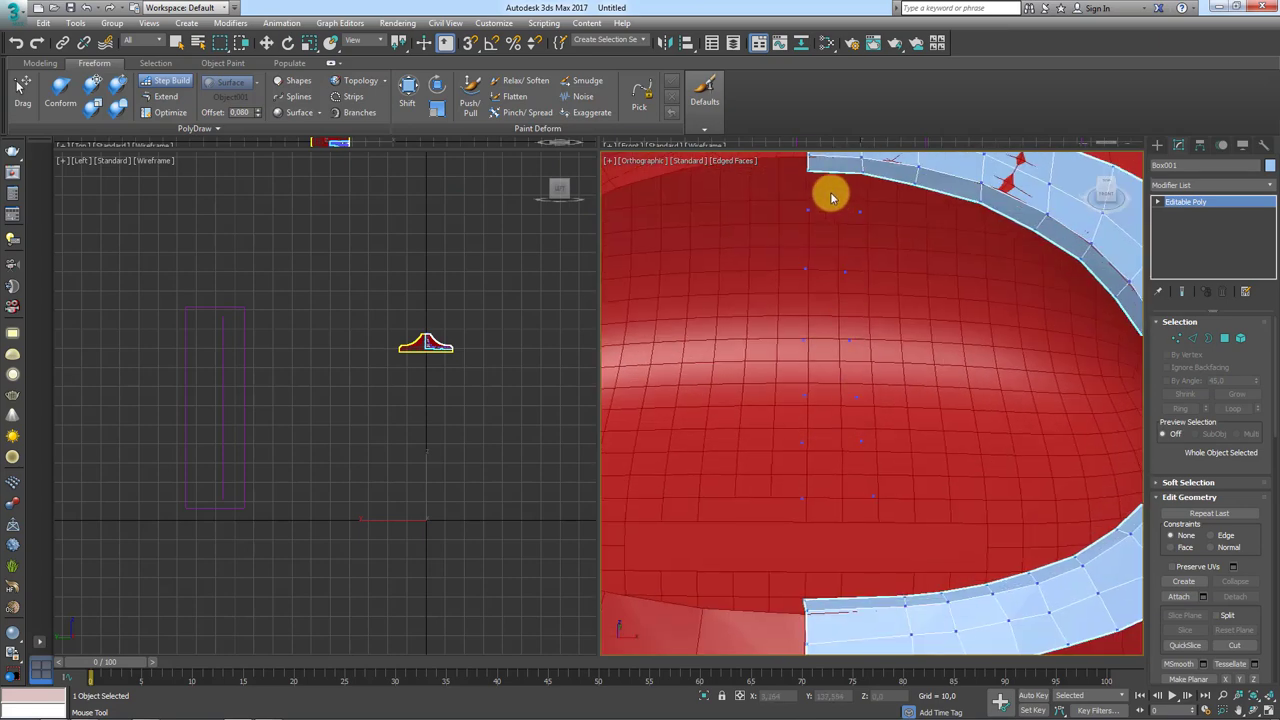
shift+drag(830, 197, 826, 449)
alt+middle_drag(826, 449, 866, 407)
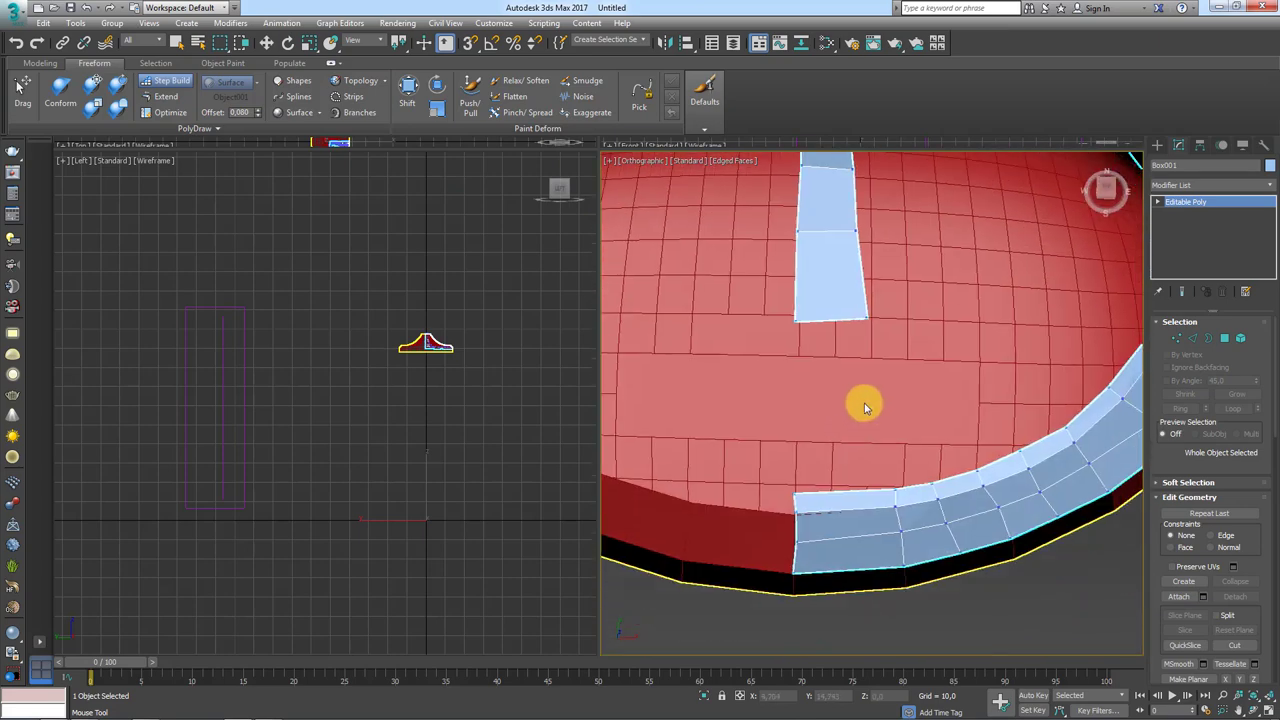
Step: Add quads below the strip's end that join it to the lower band
click(866, 407)
click(792, 407)
shift+click(819, 369)
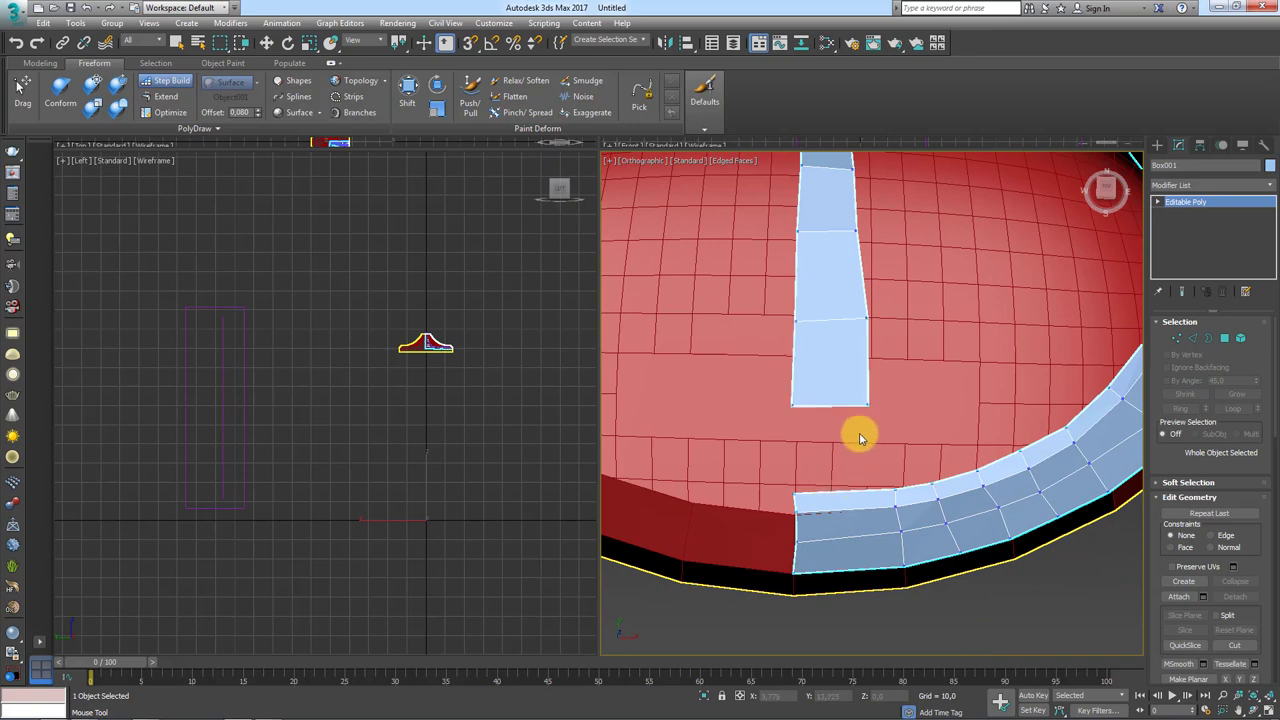
shift+click(859, 437)
alt+middle_drag(903, 466, 837, 349)
scroll(845, 370, up, 5)
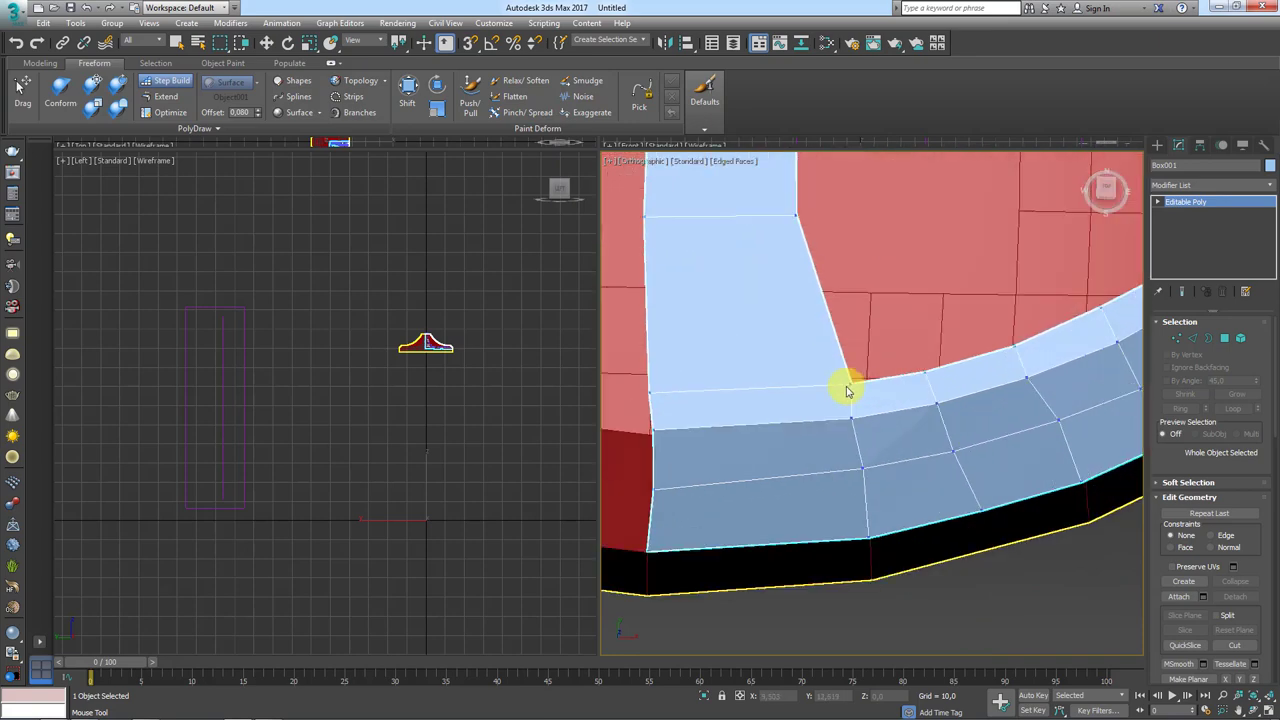
Step: Slide the corner, mid-band and bottom-edge vertices to even out and straighten the band
drag(846, 390, 834, 385)
drag(818, 430, 828, 432)
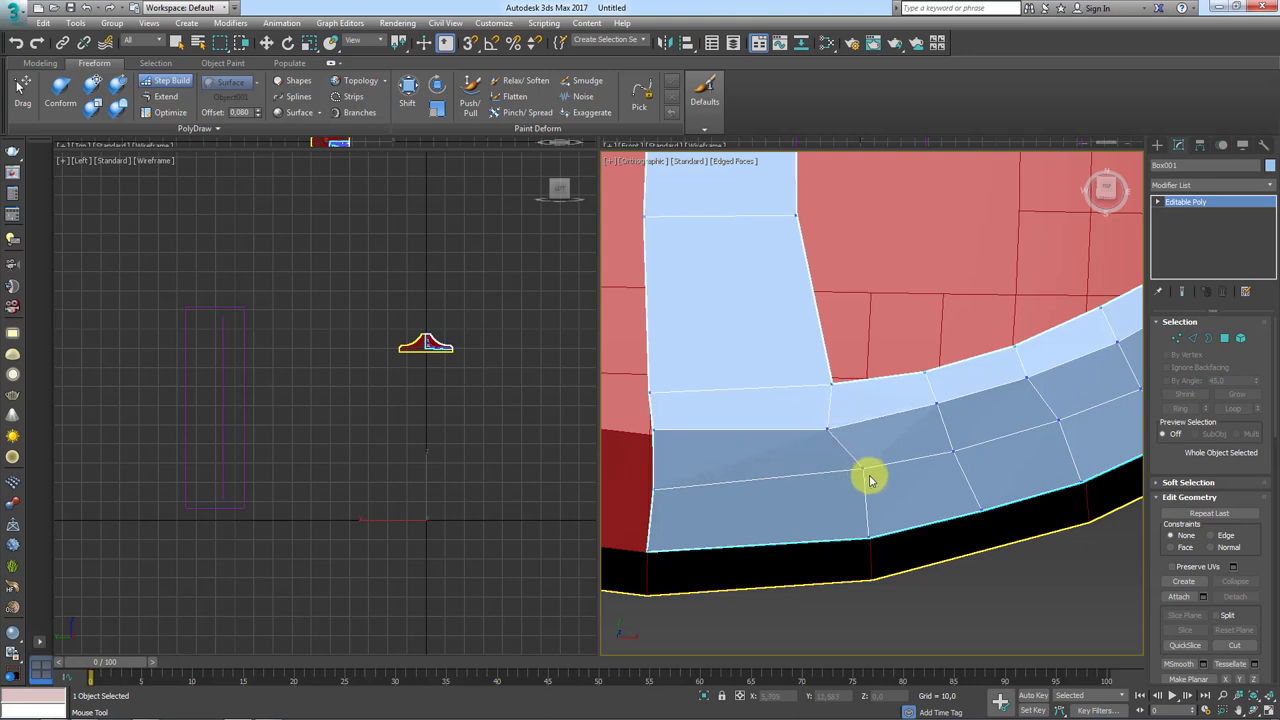
drag(868, 472, 828, 478)
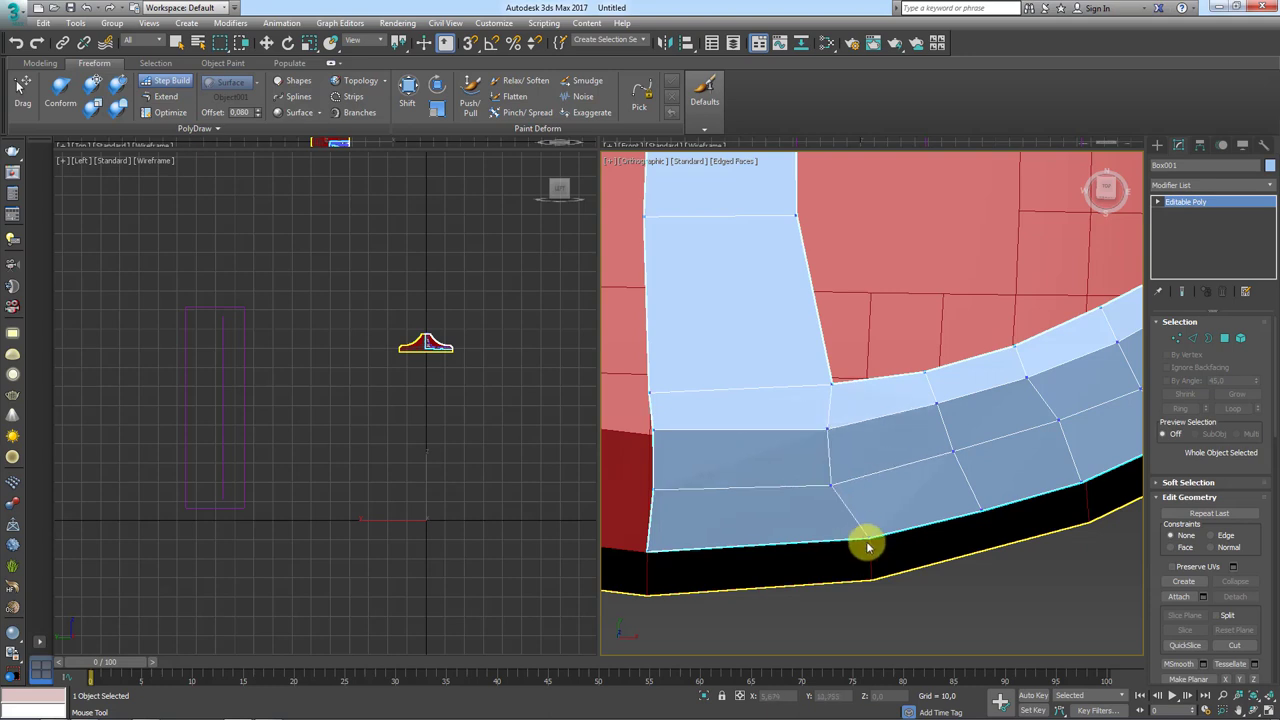
drag(866, 534, 829, 537)
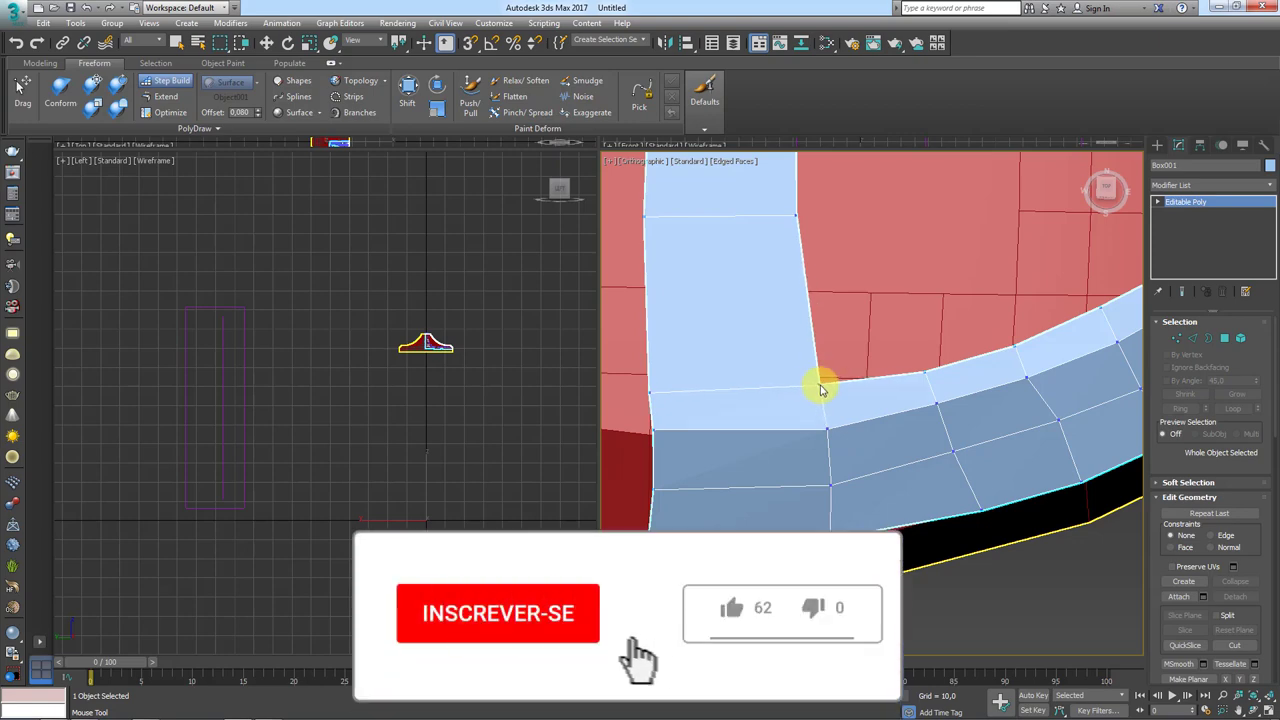
mouse_move(820, 382)
alt+middle_down()
mouse_move(849, 334)
mouse_move(825, 293)
alt+middle_up()
scroll(825, 293, up, 5)
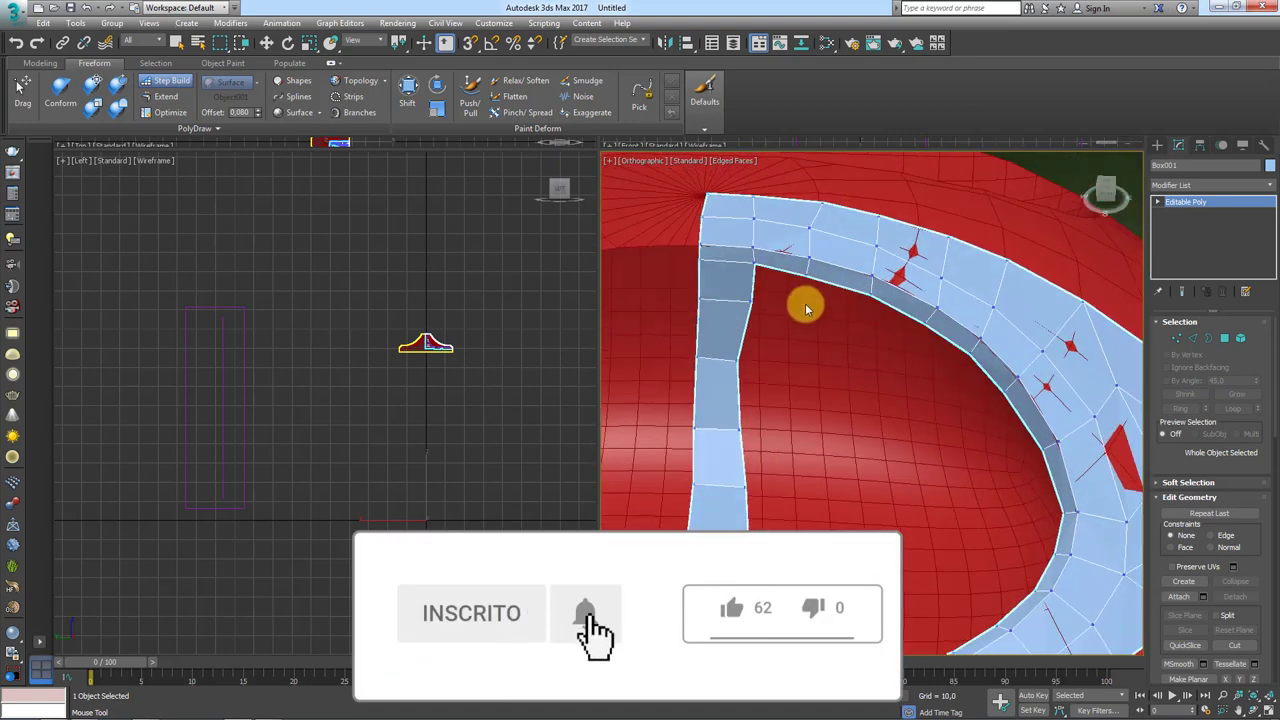
Step: Lay new vertices along the band's inner edge and in a row across the insole
mouse_move(798, 314)
mouse_down()
mouse_move(851, 329)
mouse_move(943, 388)
mouse_up()
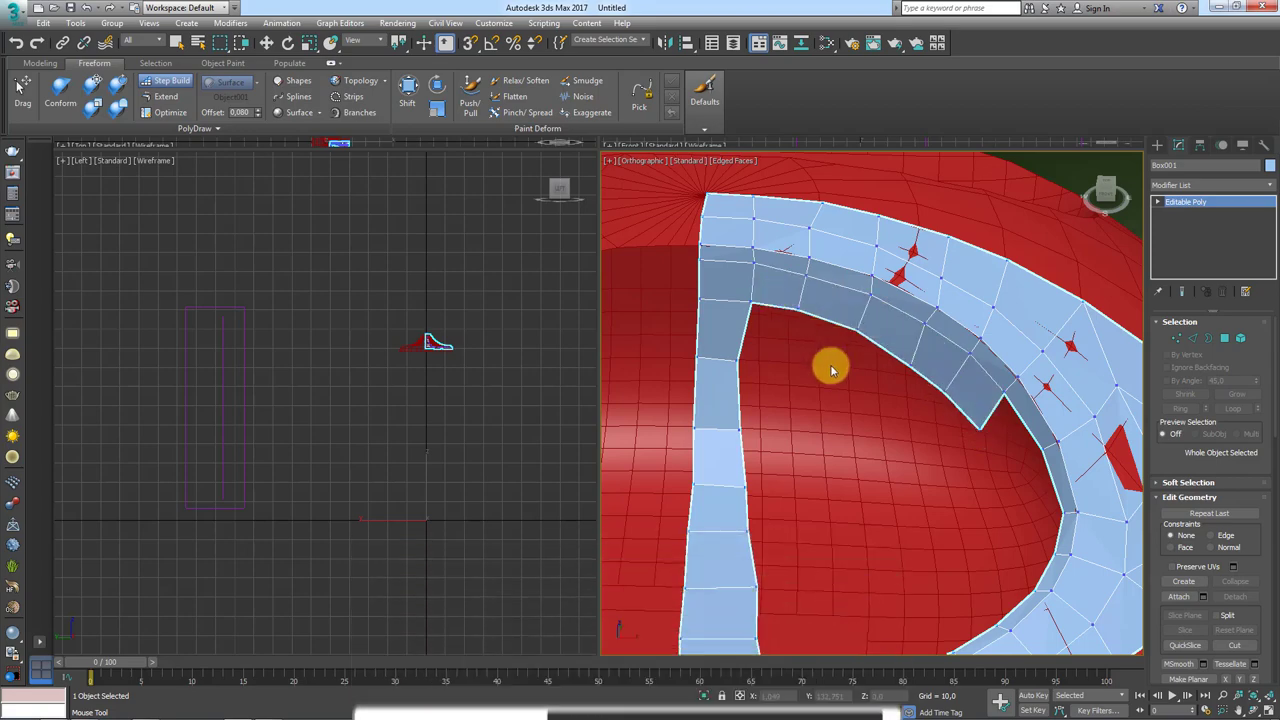
mouse_move(829, 366)
alt+middle_down()
mouse_move(994, 451)
mouse_move(736, 316)
alt+middle_up()
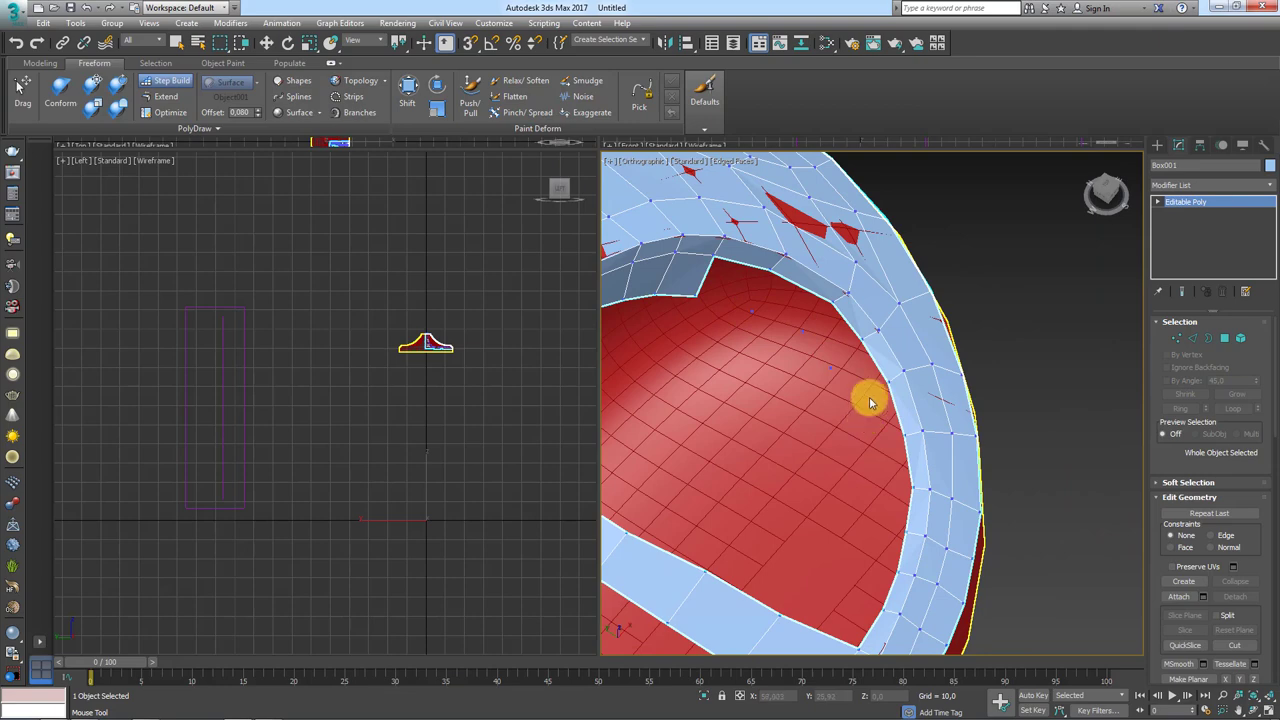
mouse_move(713, 286)
alt+middle_down()
mouse_move(908, 420)
mouse_move(856, 359)
alt+middle_up()
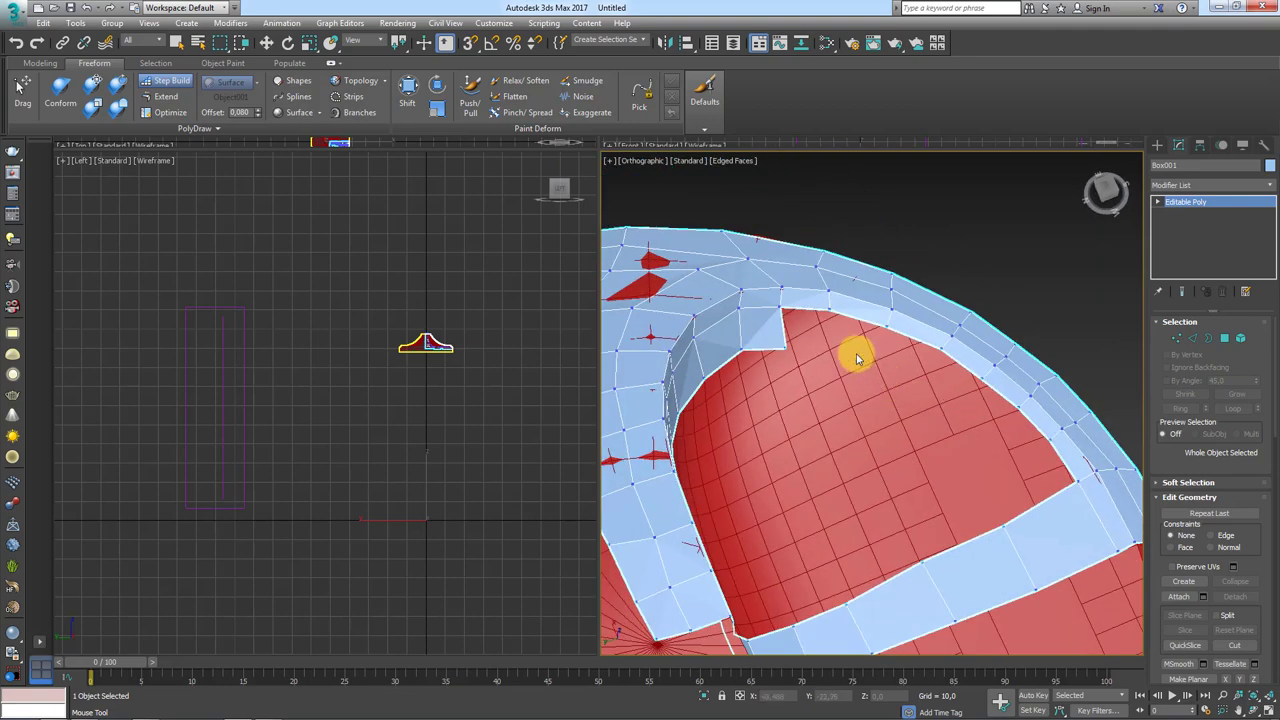
mouse_move(830, 350)
mouse_down()
mouse_move(929, 383)
mouse_move(997, 442)
mouse_up()
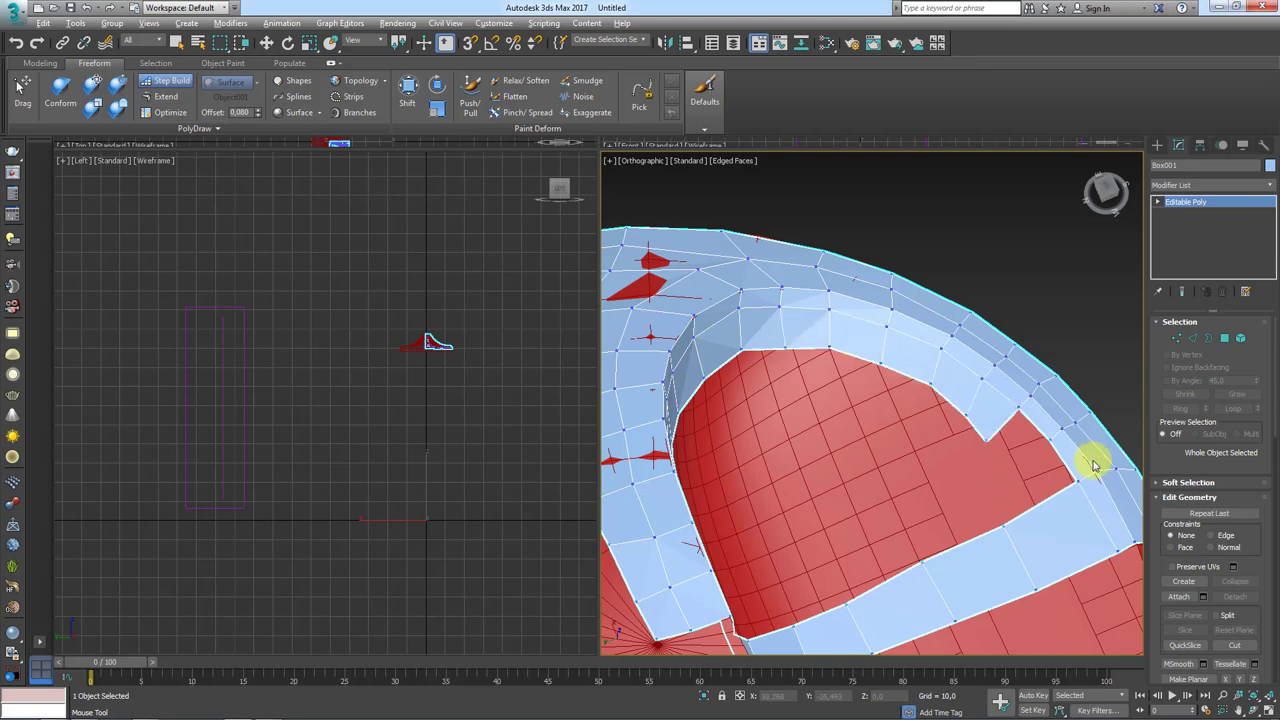
mouse_move(1091, 457)
alt+middle_down()
mouse_move(1049, 357)
mouse_move(972, 380)
mouse_move(863, 366)
mouse_move(1040, 400)
mouse_move(900, 329)
mouse_move(826, 361)
alt+middle_up()
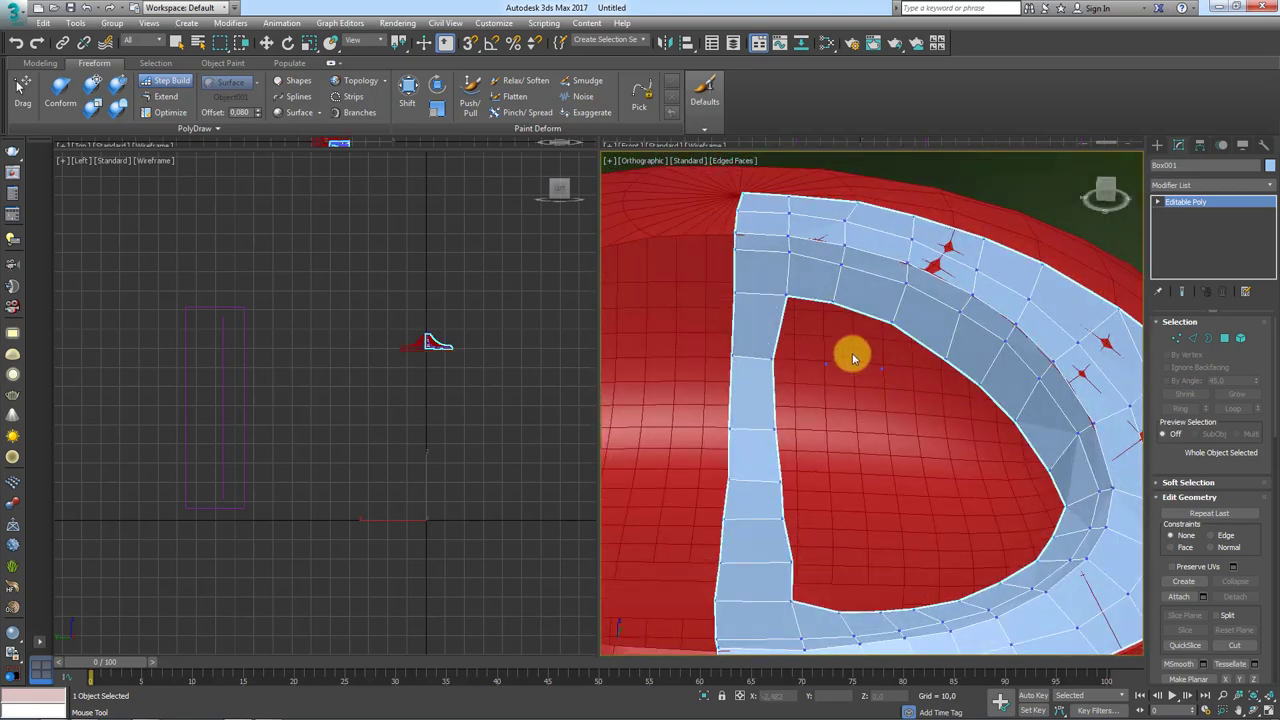
Step: Extend new polygons down from the band's inner border toward the opening
mouse_move(849, 351)
mouse_down()
mouse_move(820, 343)
mouse_move(885, 398)
mouse_up()
alt+middle_drag(885, 398, 842, 375)
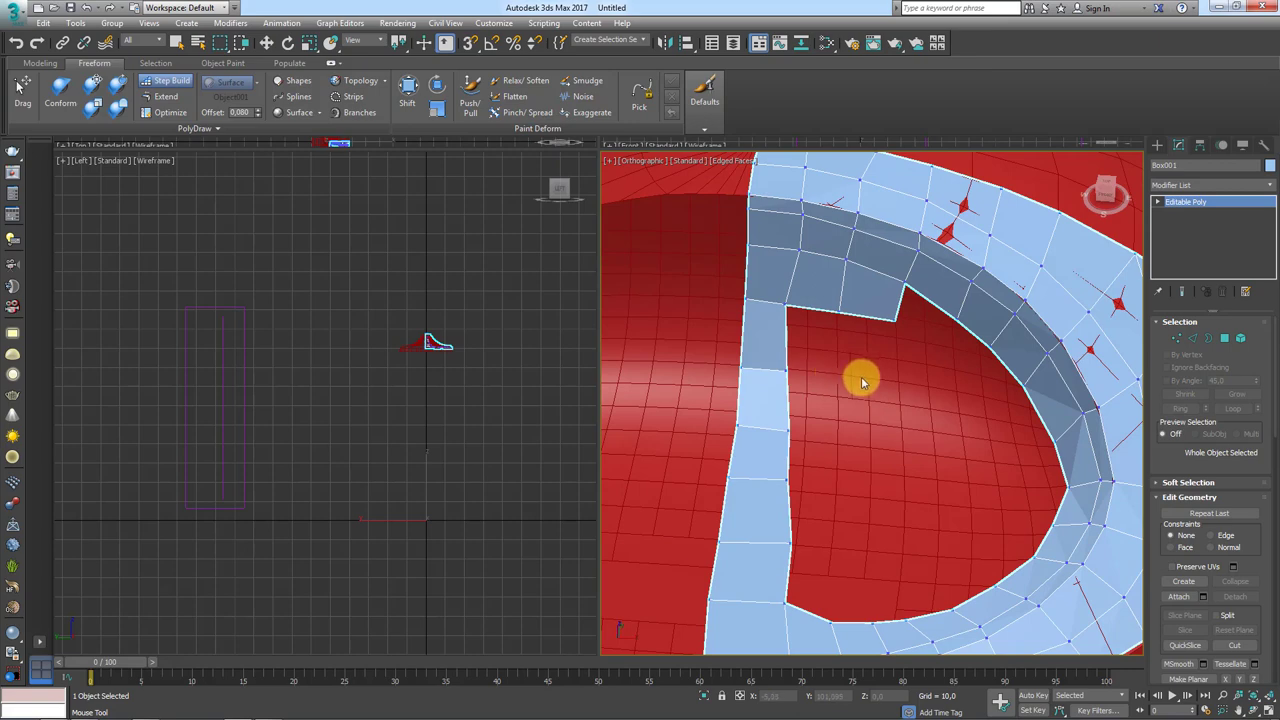
alt+middle_drag(934, 394, 797, 471)
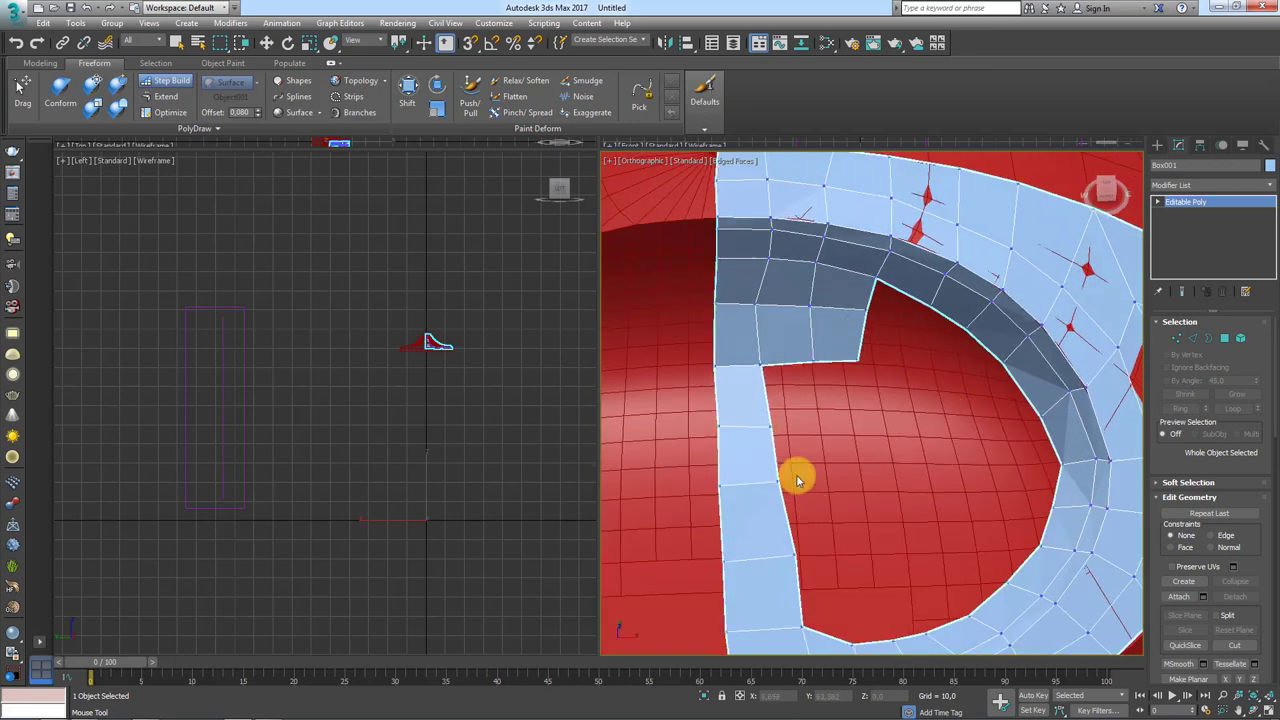
mouse_move(763, 523)
alt+middle_down()
mouse_move(794, 463)
mouse_move(894, 346)
alt+middle_up()
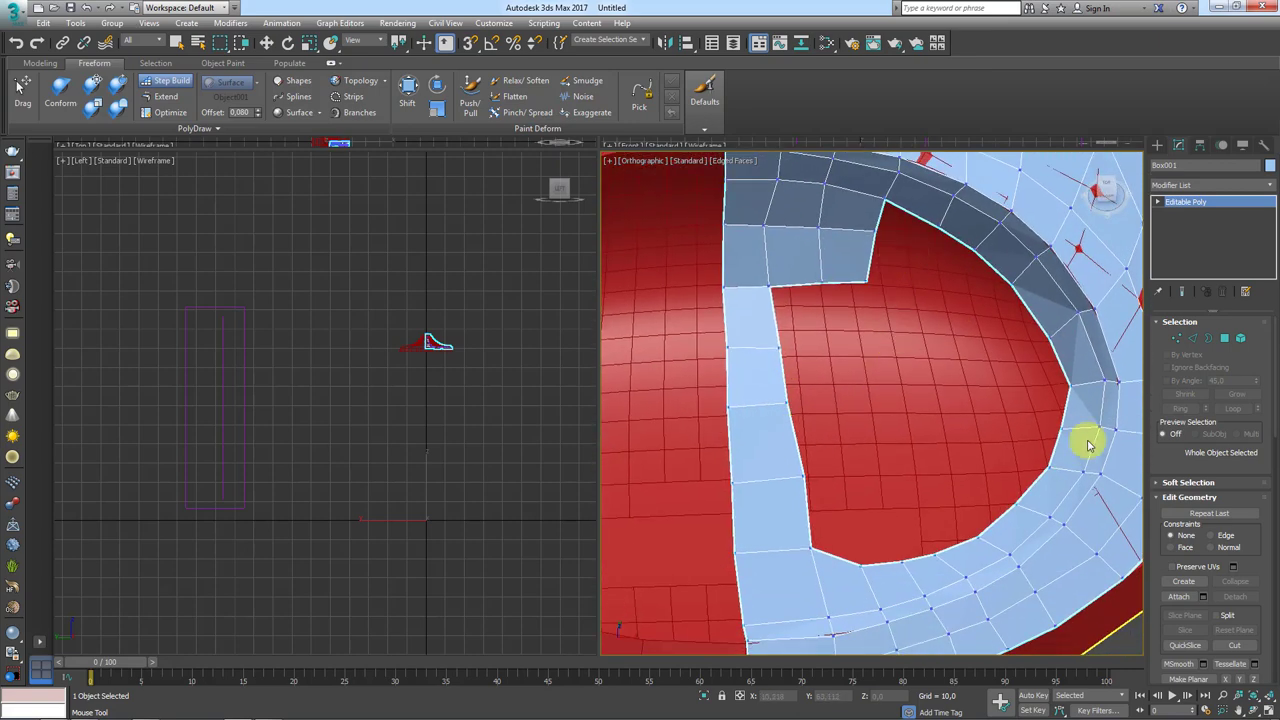
mouse_move(926, 390)
alt+middle_down()
mouse_move(963, 329)
mouse_move(880, 289)
mouse_move(883, 300)
alt+middle_up()
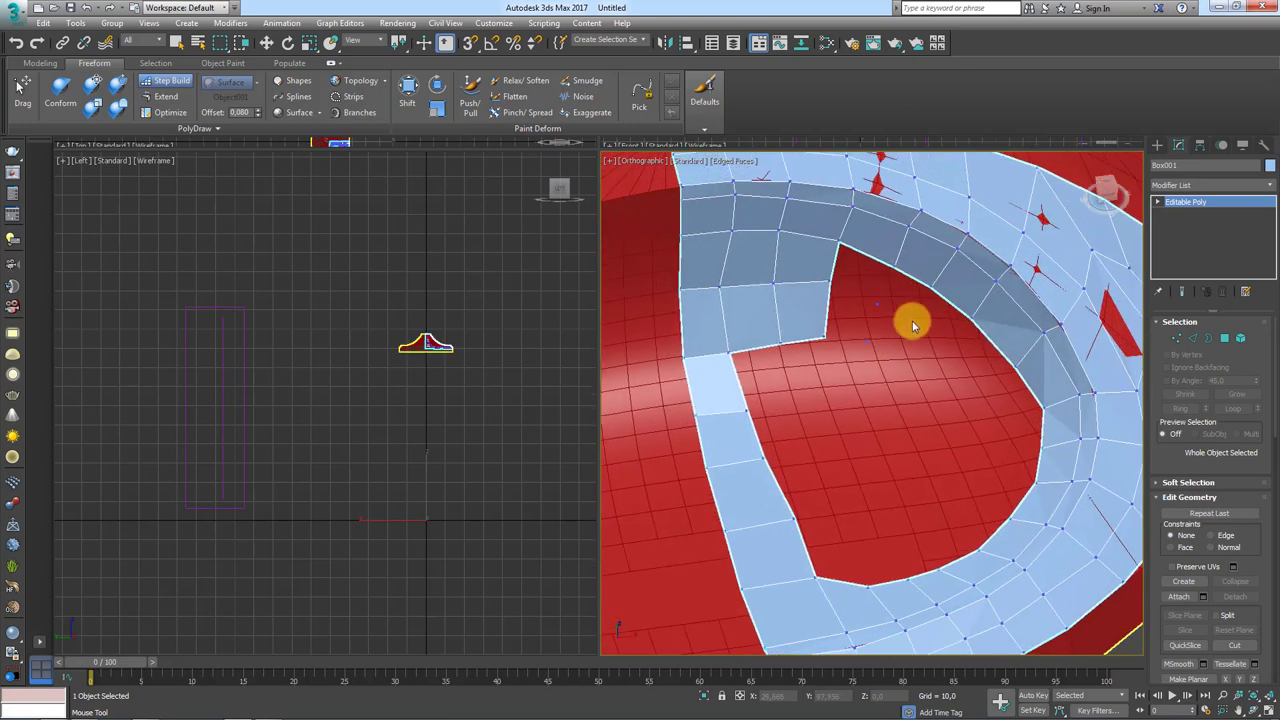
alt+middle_drag(900, 337, 849, 380)
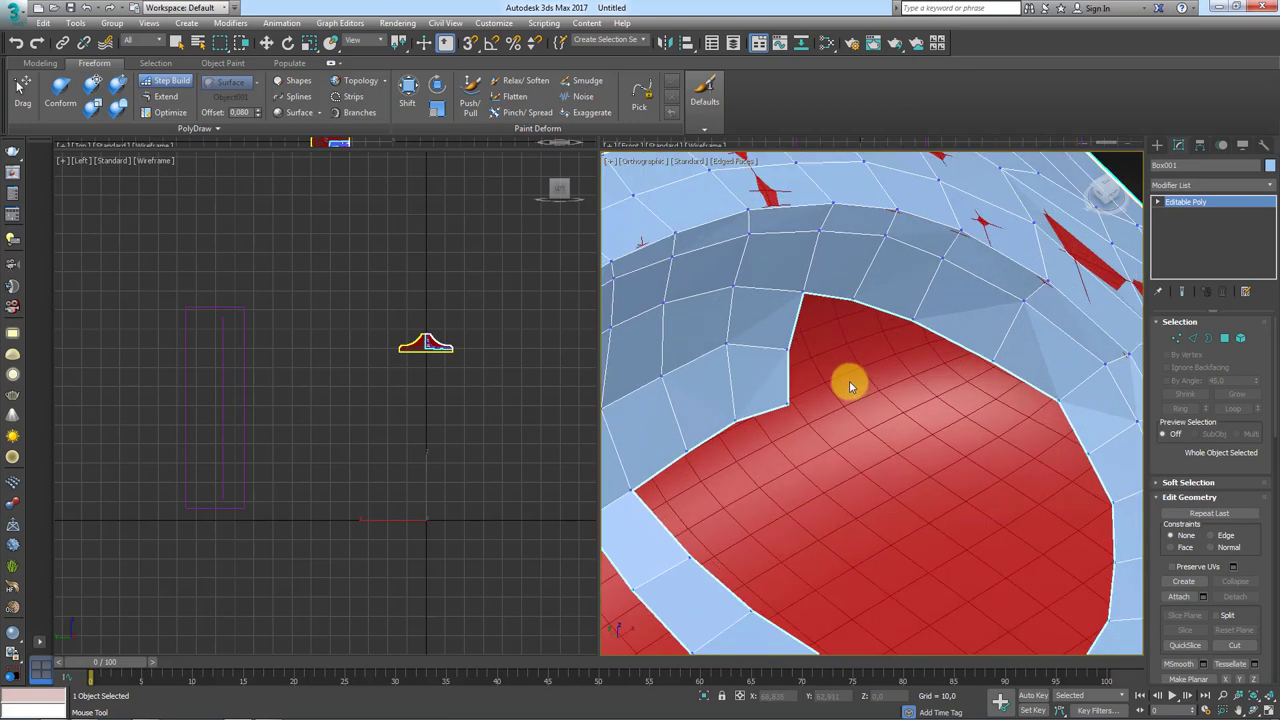
Step: Fill the notch along the band's inner edge with quads so the edge runs straight
shift+drag(857, 357, 831, 314)
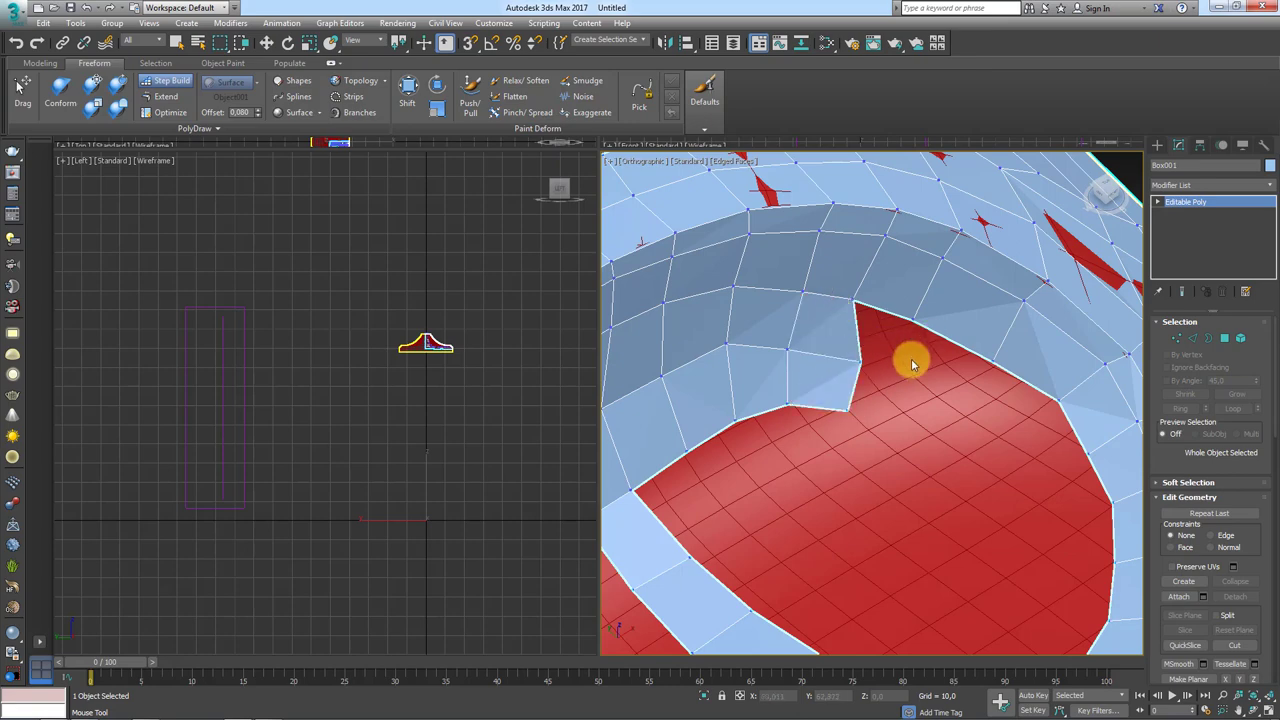
mouse_move(916, 379)
shift+mouse_down()
mouse_move(894, 428)
mouse_move(895, 332)
shift+mouse_up()
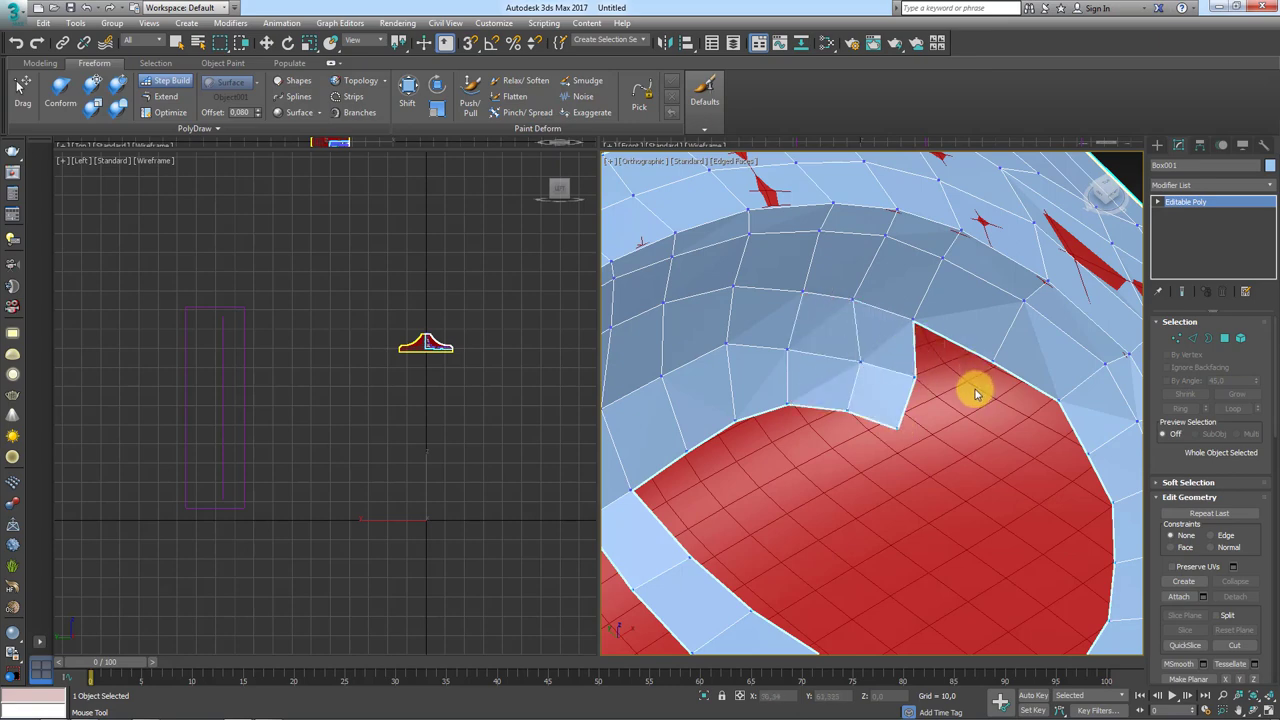
mouse_move(991, 423)
alt+middle_down()
mouse_move(1037, 428)
mouse_move(900, 458)
alt+middle_up()
shift+drag(895, 476, 882, 405)
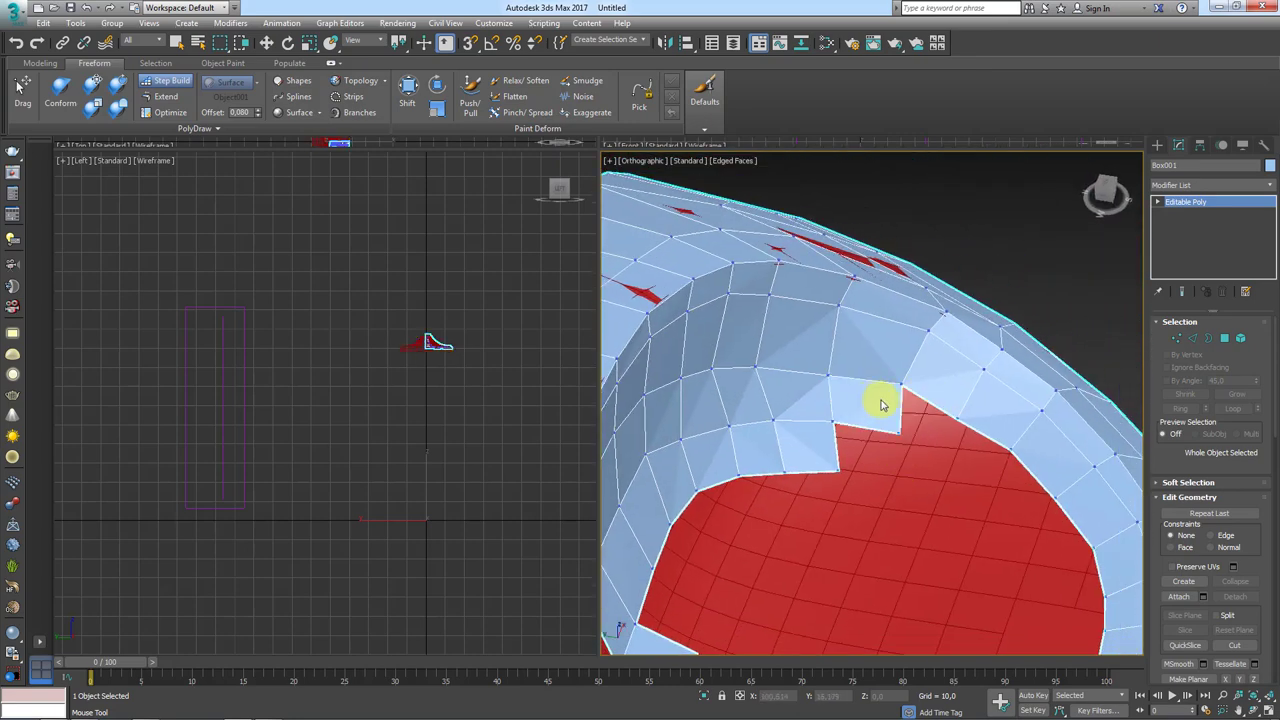
mouse_move(866, 458)
alt+middle_down()
mouse_move(934, 451)
mouse_move(850, 422)
alt+middle_up()
shift+drag(871, 449, 820, 394)
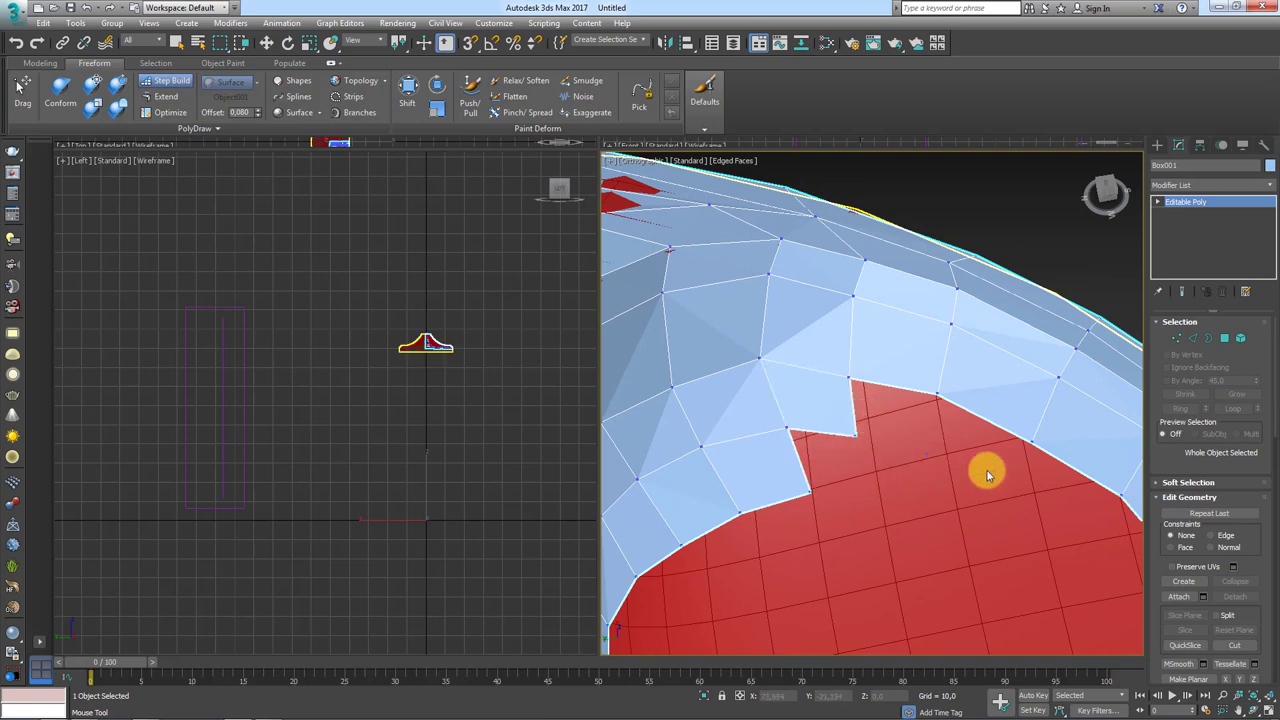
mouse_move(886, 414)
alt+middle_down()
mouse_move(1046, 489)
mouse_move(955, 368)
mouse_move(957, 349)
mouse_move(843, 334)
mouse_move(860, 265)
mouse_move(1006, 351)
mouse_move(894, 334)
mouse_move(835, 420)
mouse_move(809, 371)
alt+middle_up()
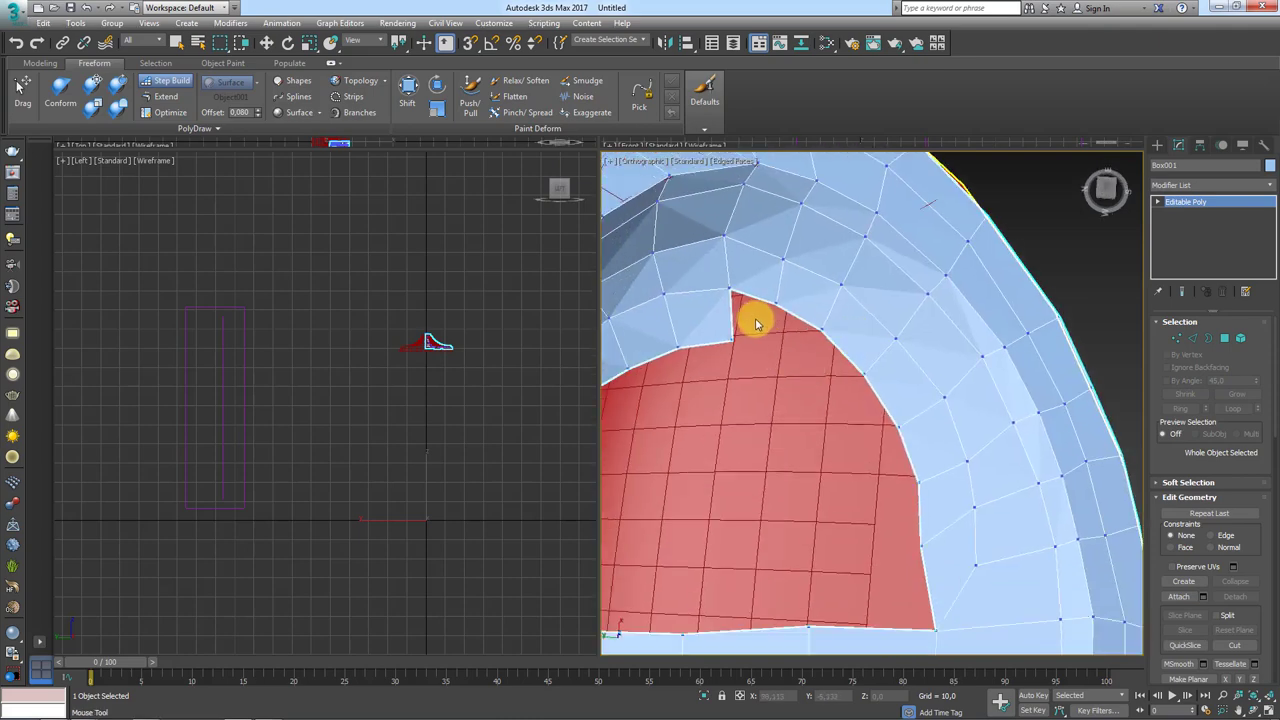
mouse_move(756, 323)
shift+mouse_down()
mouse_move(778, 314)
mouse_move(782, 290)
shift+mouse_up()
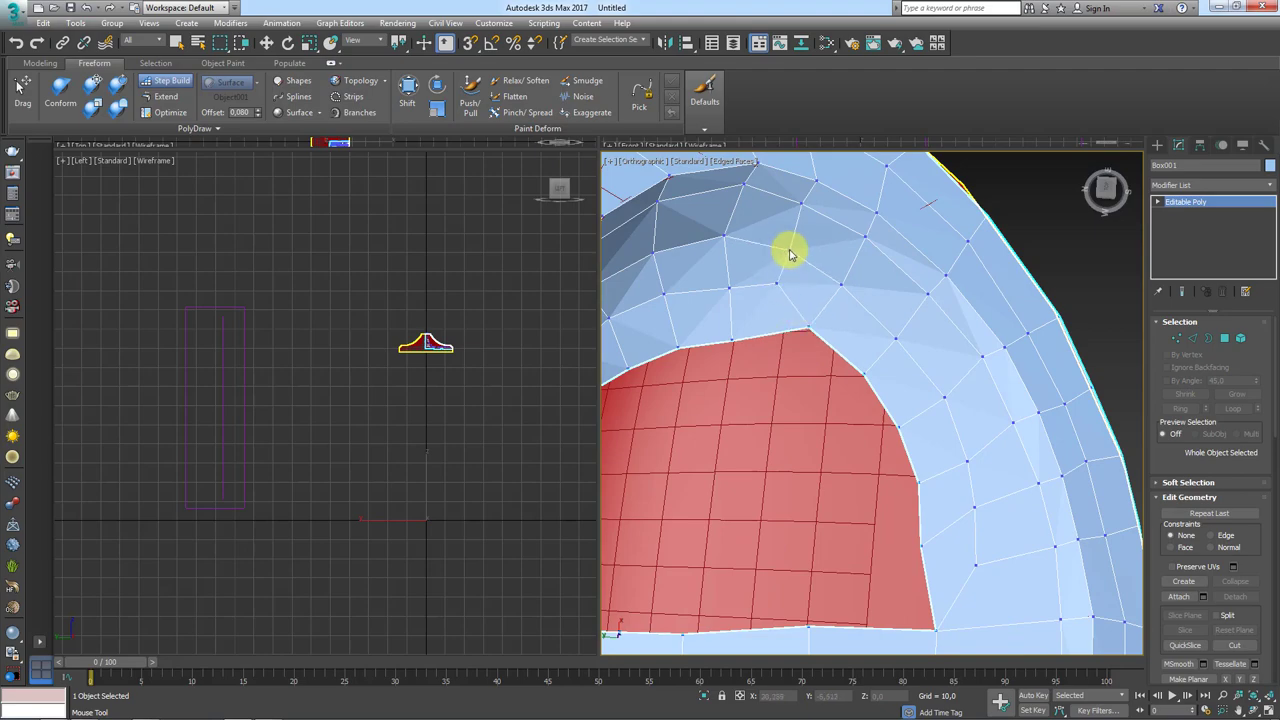
Step: Cover the edge, corner and top of the red opening with new quads
mouse_move(806, 341)
alt+middle_down()
mouse_move(849, 266)
mouse_move(757, 251)
mouse_move(920, 443)
mouse_move(985, 328)
alt+middle_up()
scroll(985, 328, up, 2)
scroll(957, 366, up, 1)
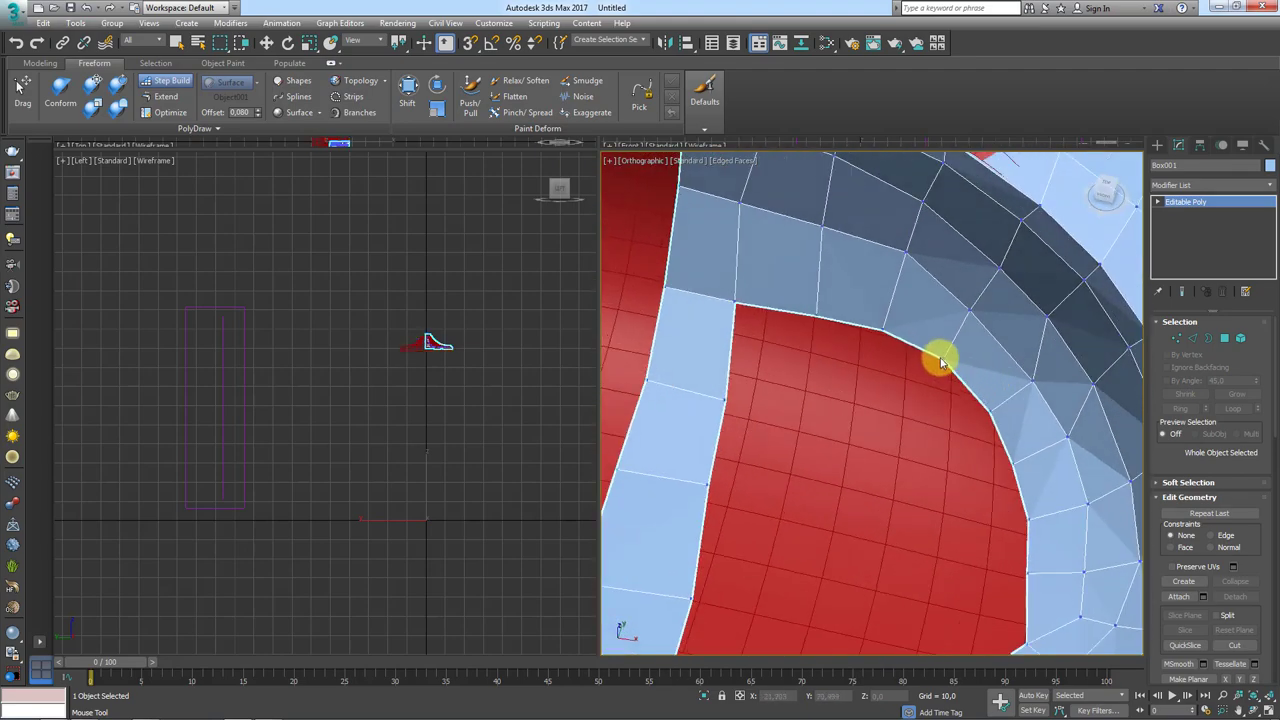
shift+drag(940, 362, 951, 337)
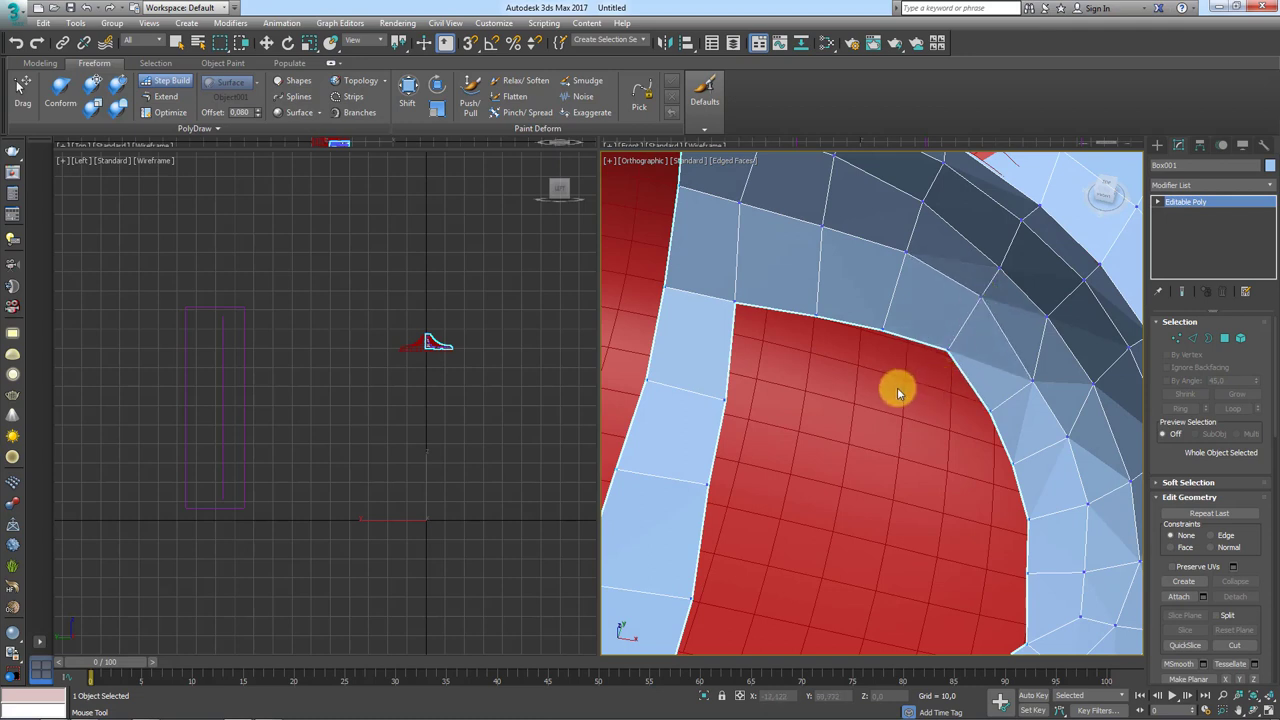
mouse_move(914, 398)
shift+mouse_down()
mouse_move(908, 381)
mouse_move(829, 422)
shift+mouse_up()
middle_drag(829, 422, 847, 396)
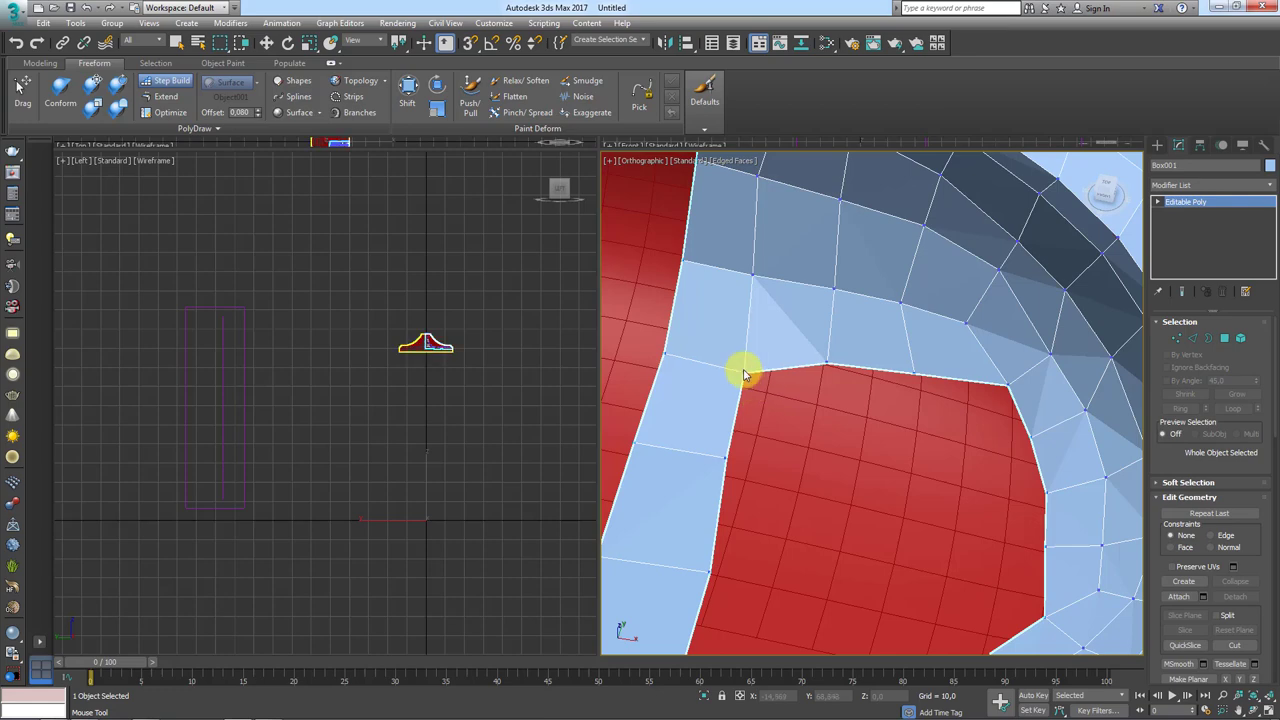
mouse_move(745, 364)
alt+middle_down()
mouse_move(848, 420)
mouse_move(808, 440)
alt+middle_up()
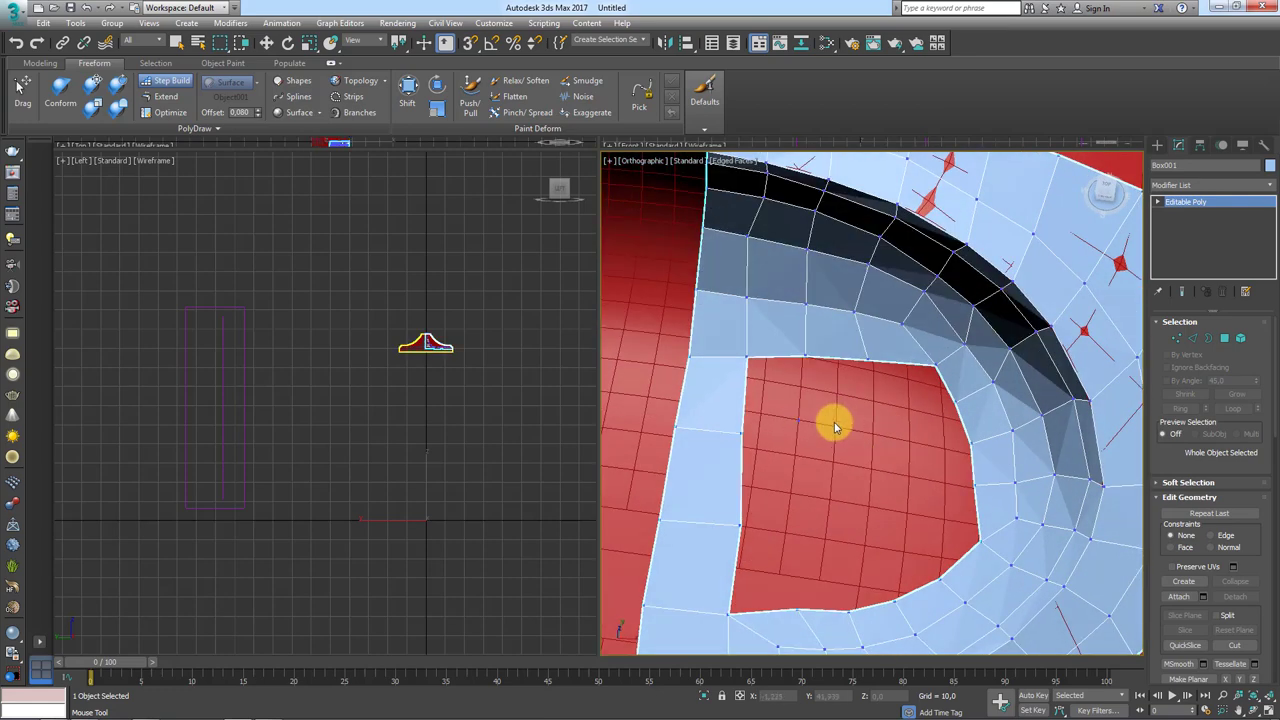
Step: Add quads across the hole's top strip, replacing a stray triangle and a misplaced polygon
shift+drag(871, 391, 916, 436)
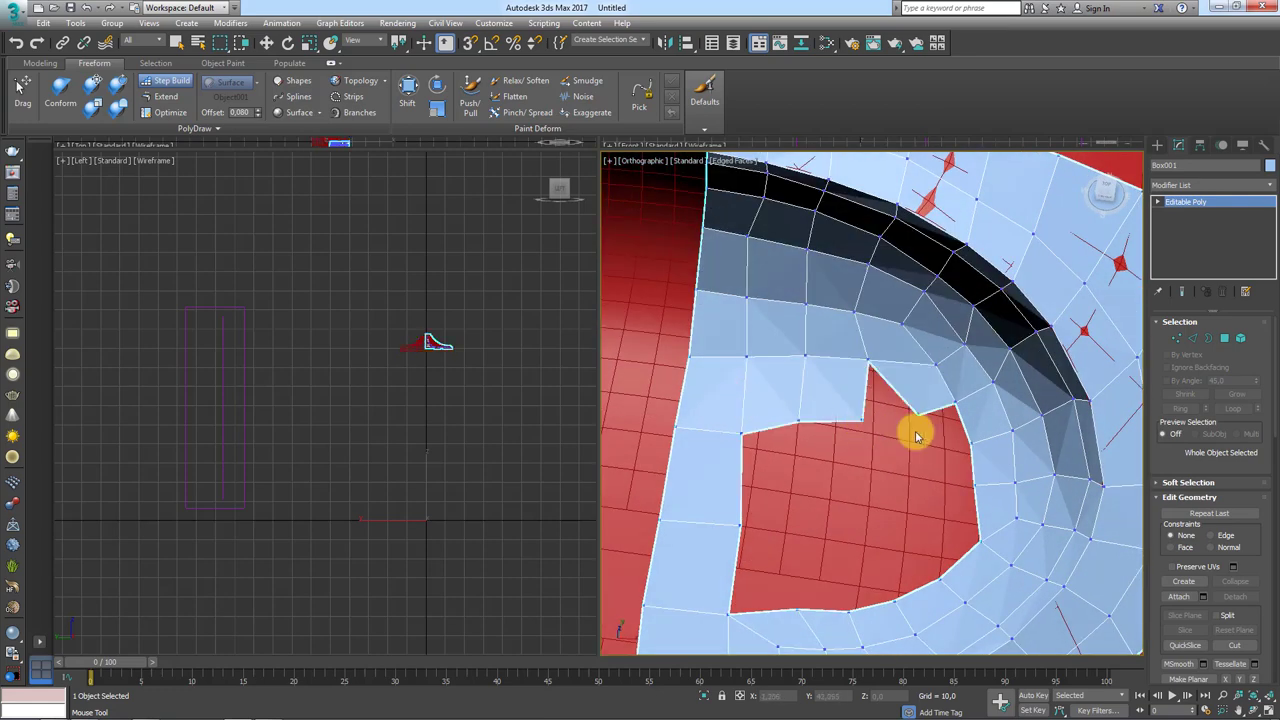
ctrl+shift+click(920, 395)
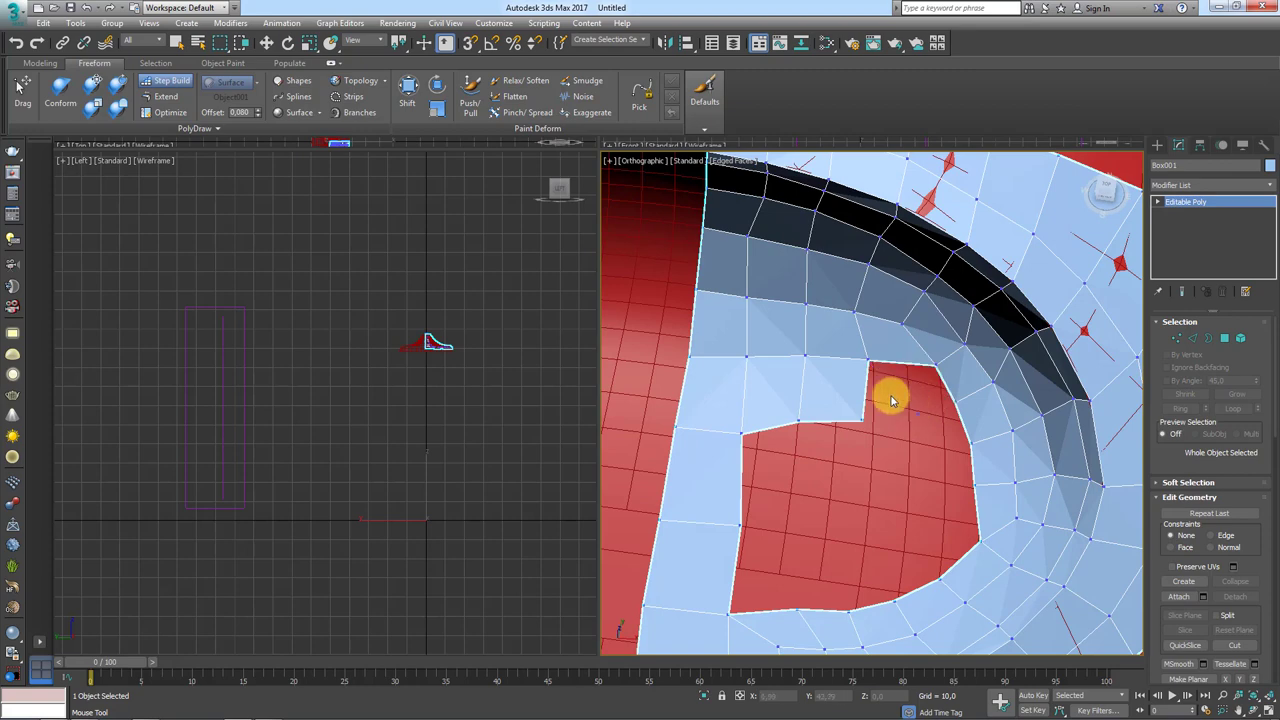
shift+drag(886, 400, 913, 430)
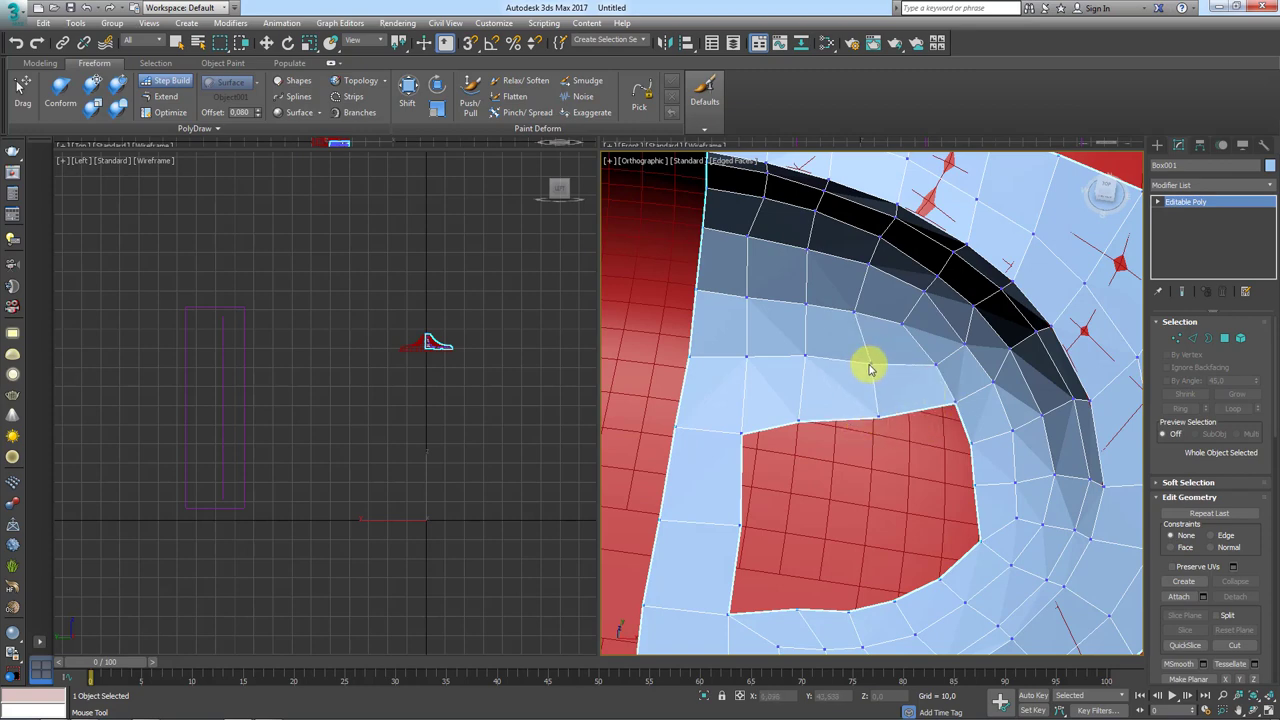
alt+middle_drag(943, 443, 910, 410)
shift+drag(916, 402, 928, 371)
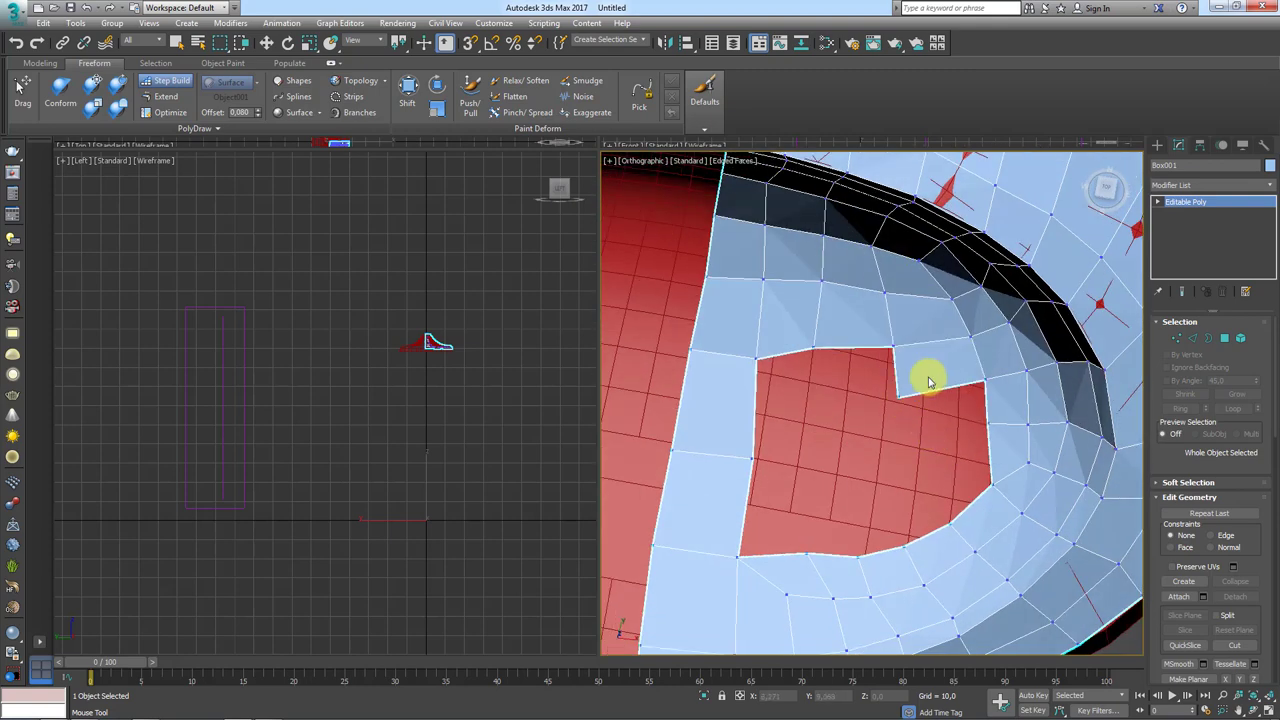
shift+drag(853, 387, 773, 425)
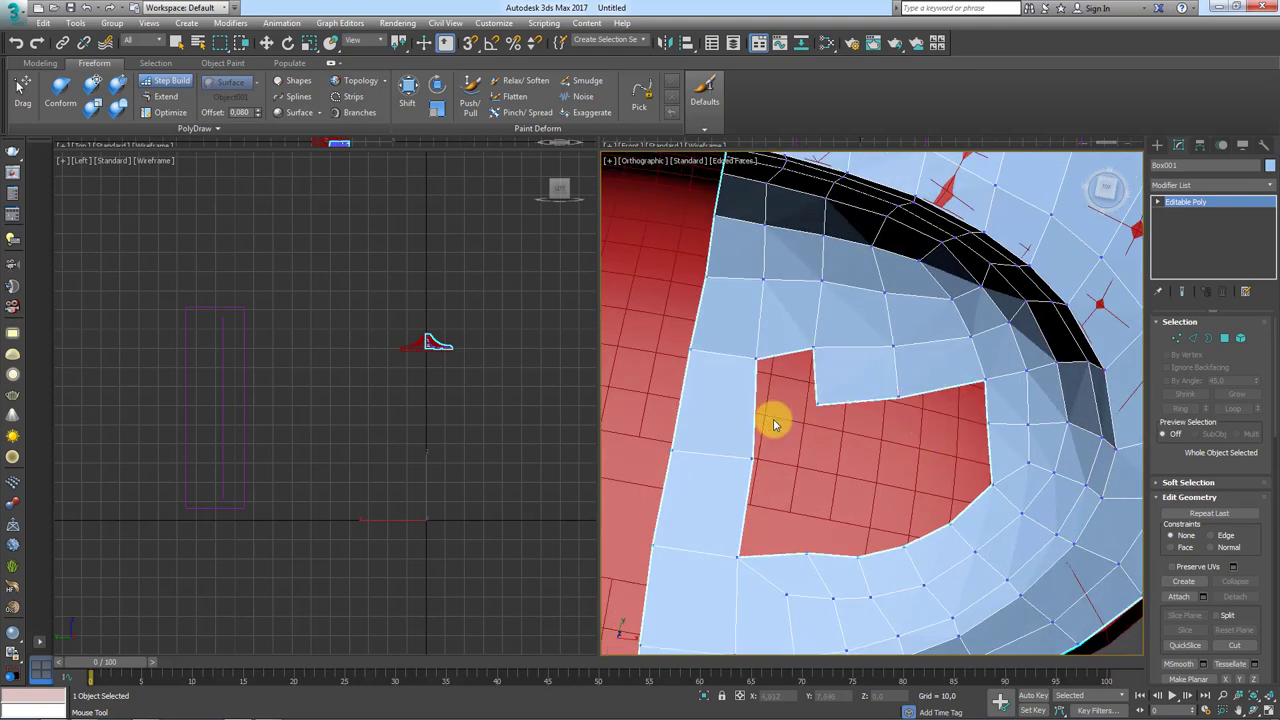
ctrl+shift+click(716, 412)
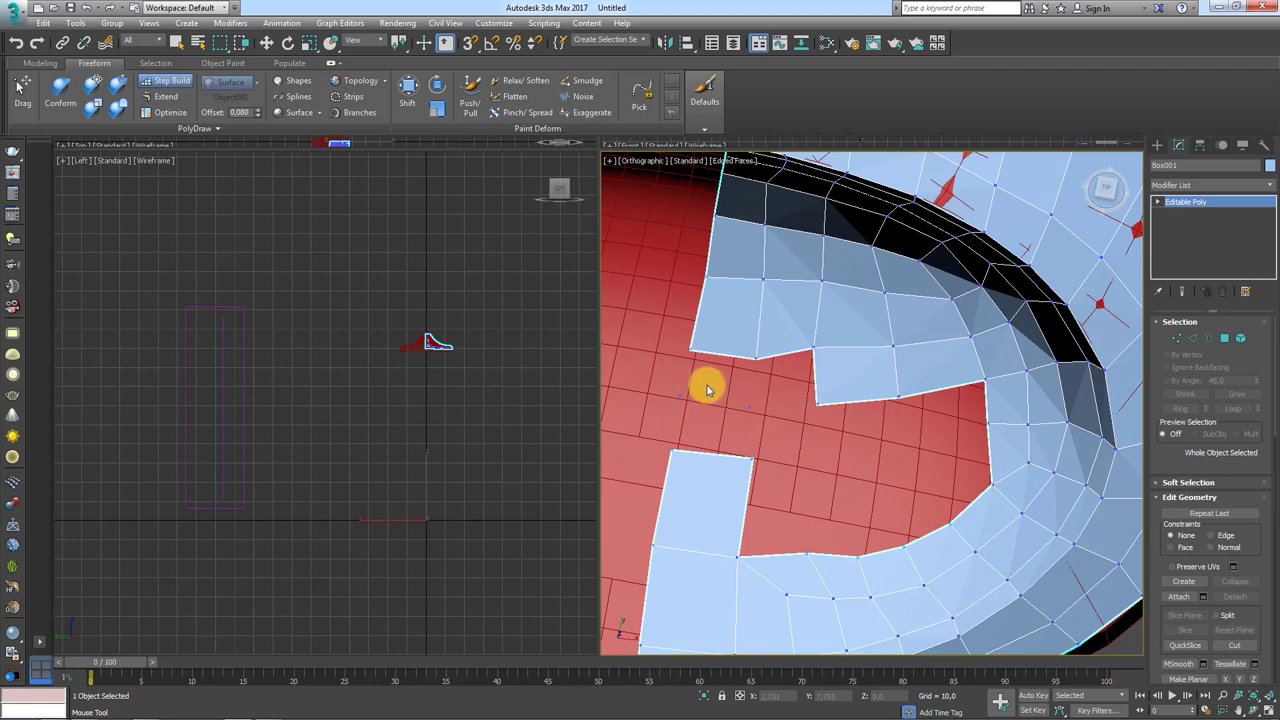
Step: Bridge the upper strip to the lower-left block and fill the hole's top and right parts
shift+drag(706, 390, 809, 380)
shift+drag(706, 443, 765, 430)
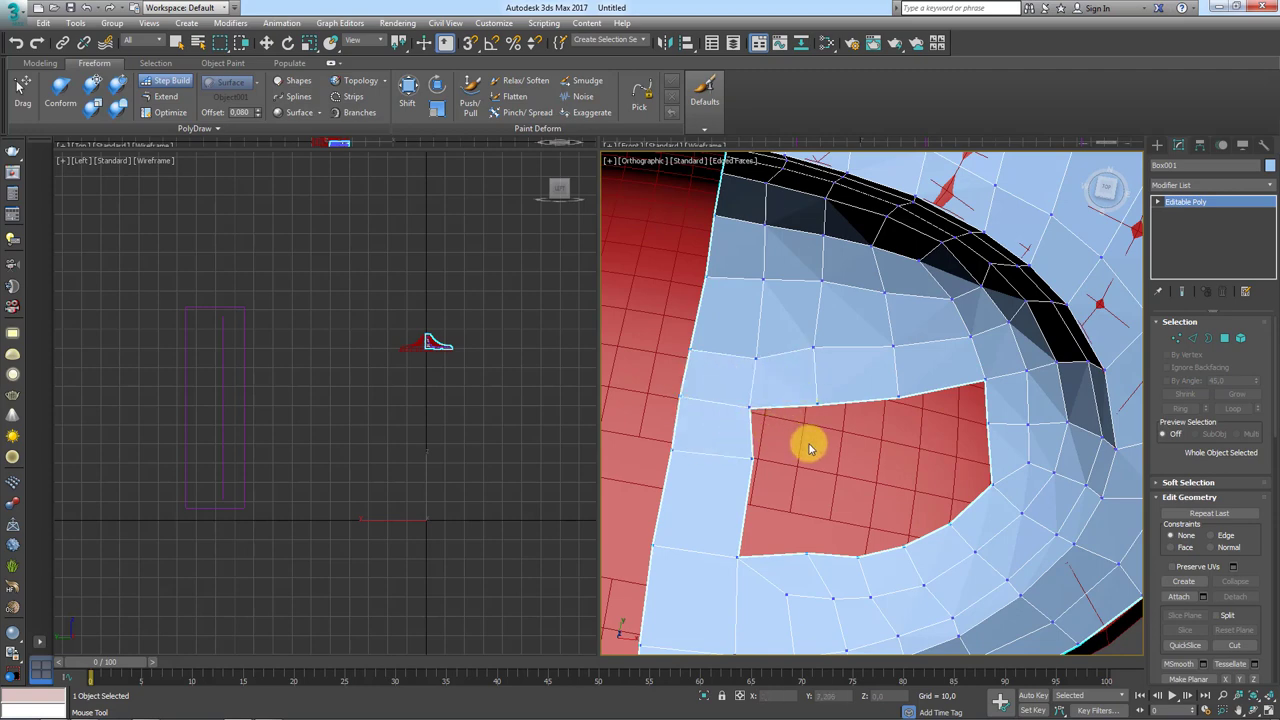
shift+drag(871, 423, 970, 410)
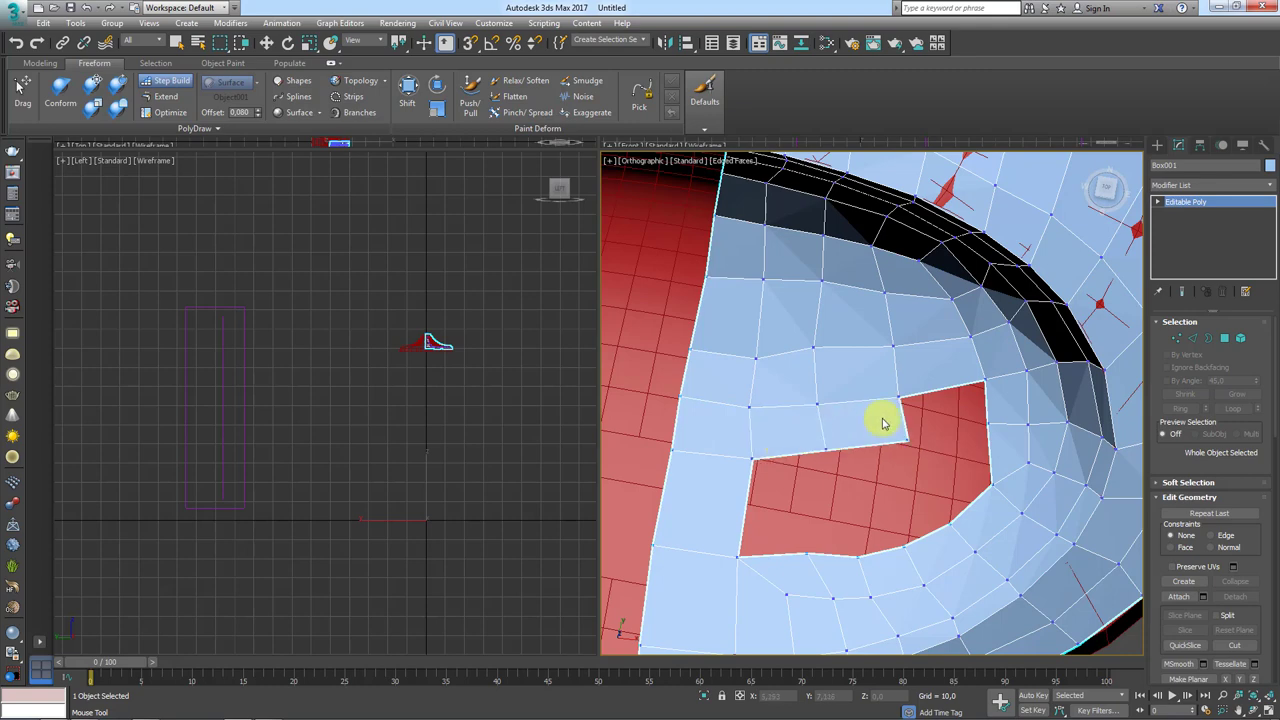
shift+drag(951, 480, 897, 513)
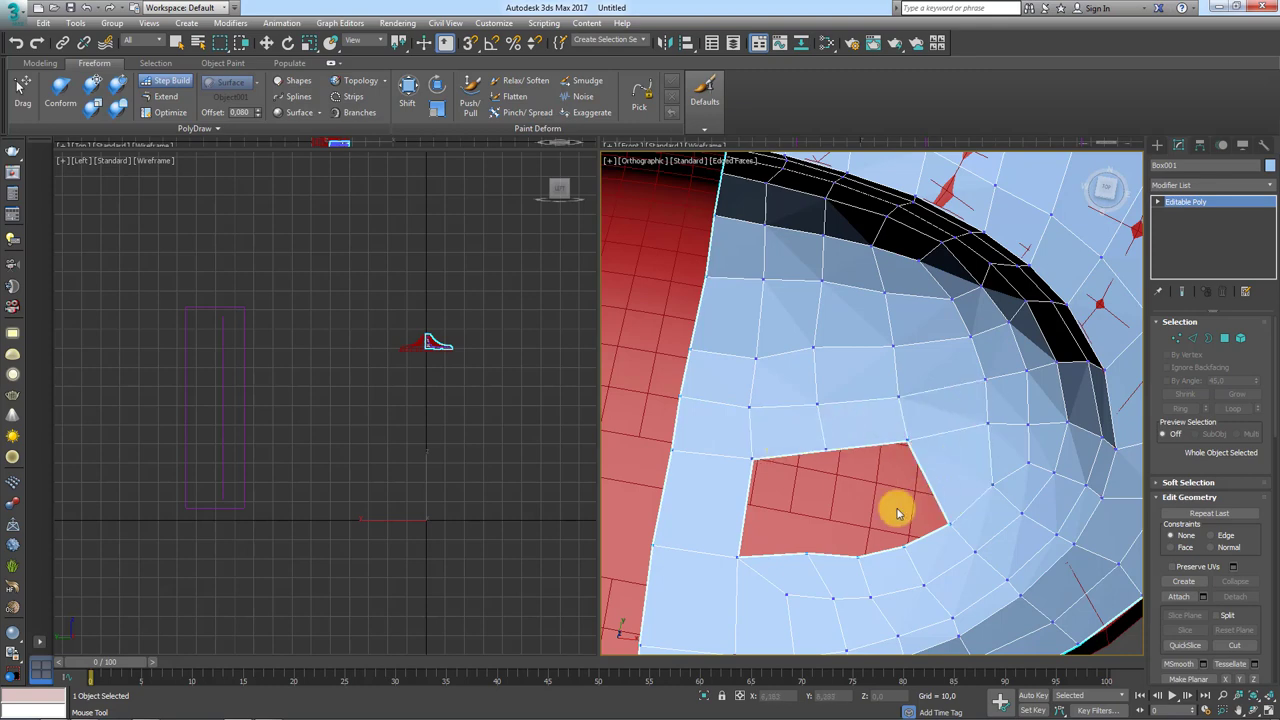
alt+middle_drag(894, 494, 877, 374)
mouse_move(929, 423)
alt+middle_down()
mouse_move(851, 409)
mouse_move(871, 383)
mouse_move(919, 480)
mouse_move(845, 494)
alt+middle_up()
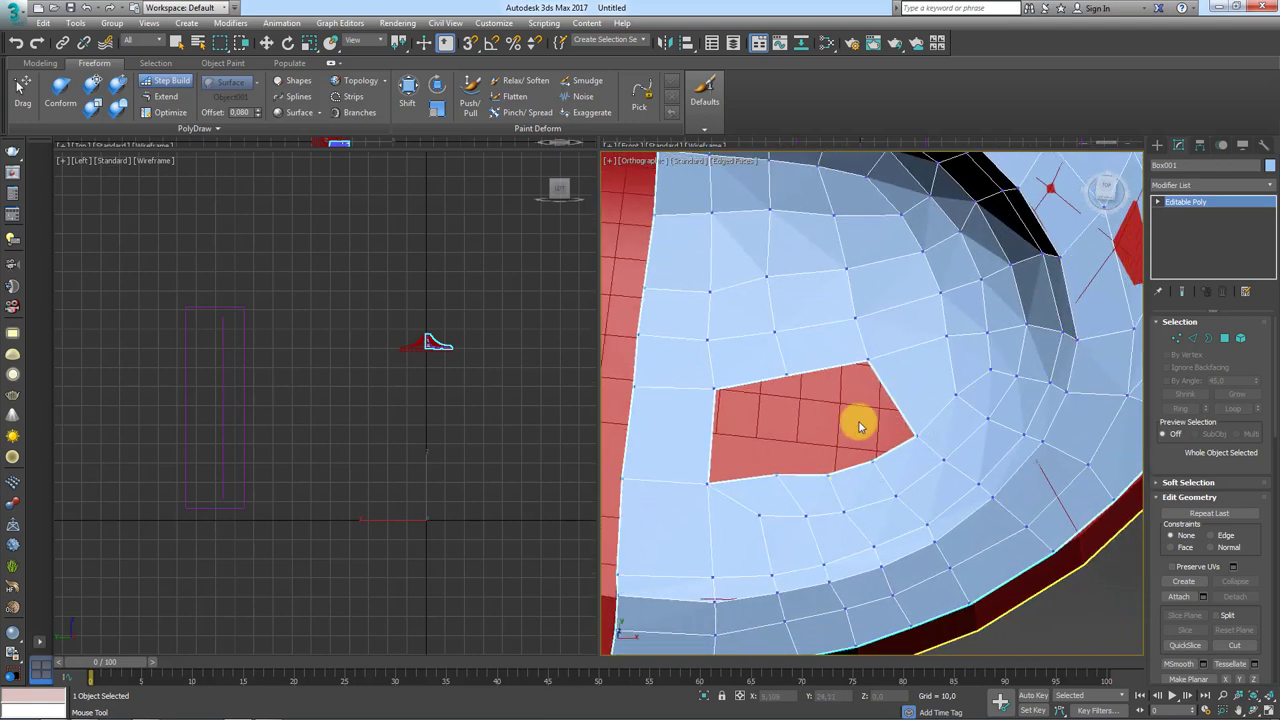
ctrl+click(904, 395)
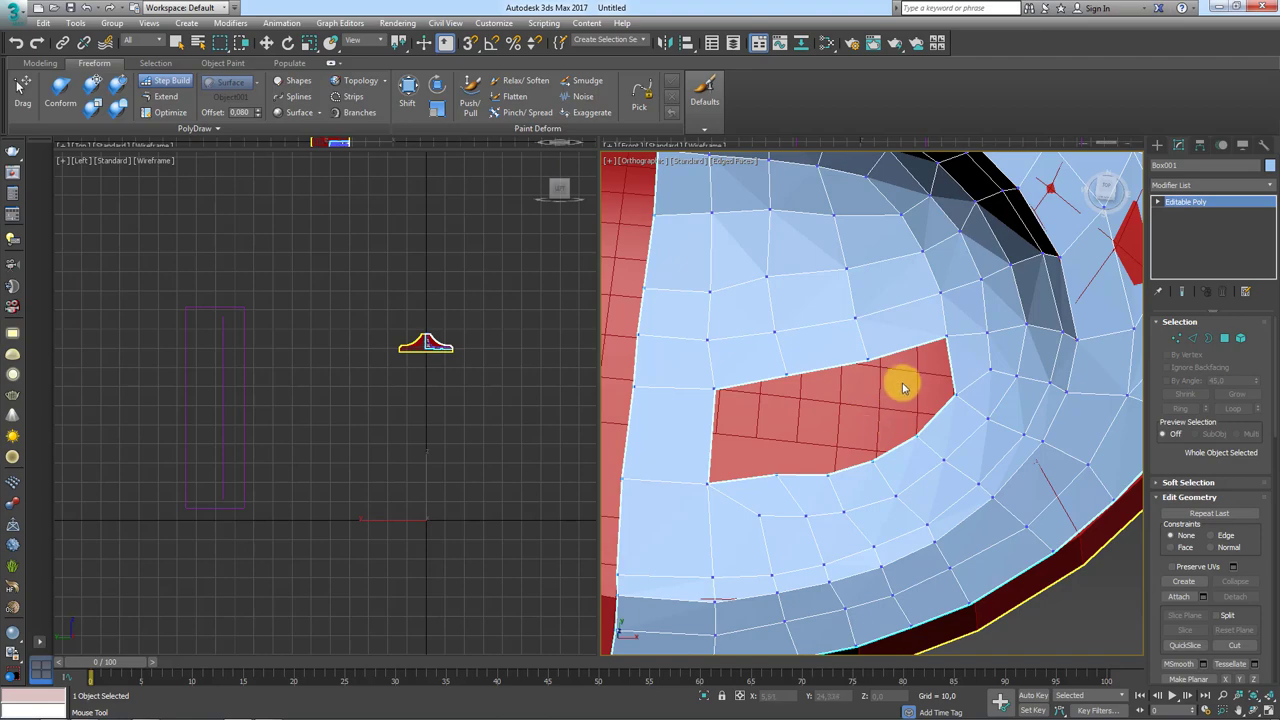
mouse_move(903, 388)
alt+middle_down()
mouse_move(916, 433)
mouse_move(983, 391)
mouse_move(891, 354)
mouse_move(937, 337)
mouse_move(835, 392)
mouse_move(820, 354)
mouse_move(877, 389)
mouse_move(891, 335)
alt+middle_up()
scroll(906, 424, up, 2)
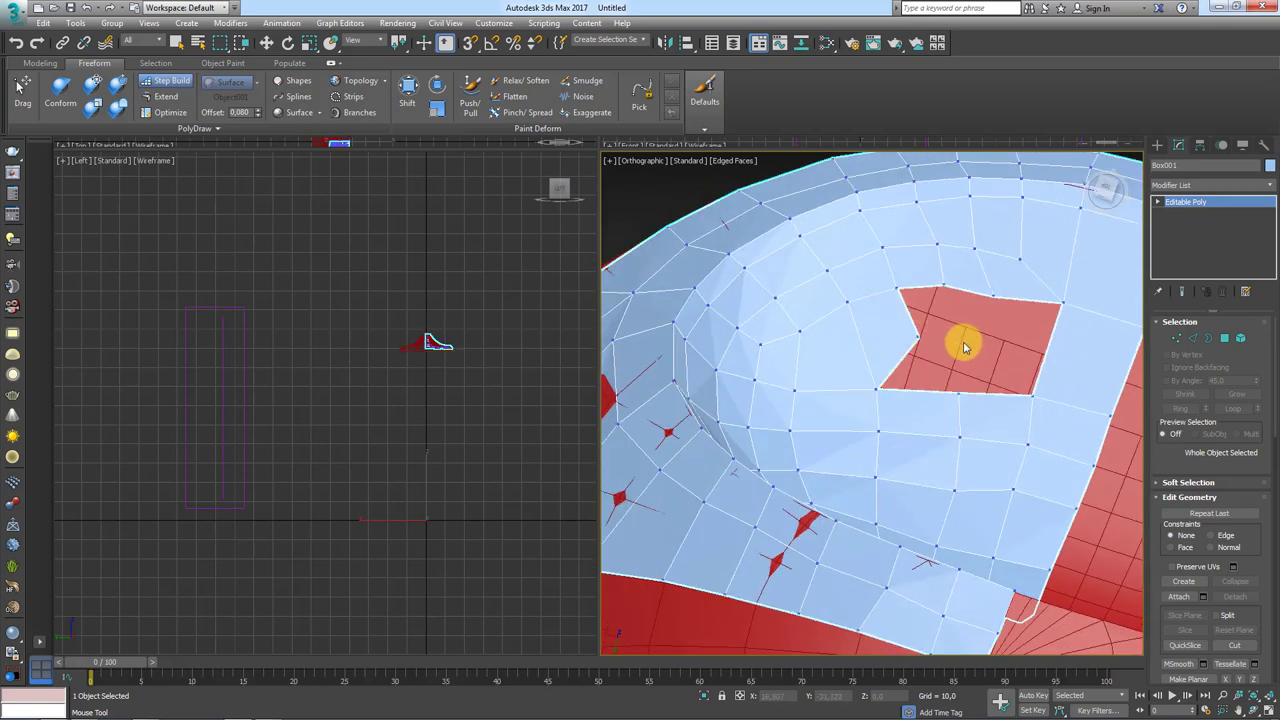
Step: Place four new polygons into the leftover gap, filling its left side down to the corner
alt+click(930, 318)
alt+click(934, 360)
alt+click(988, 360)
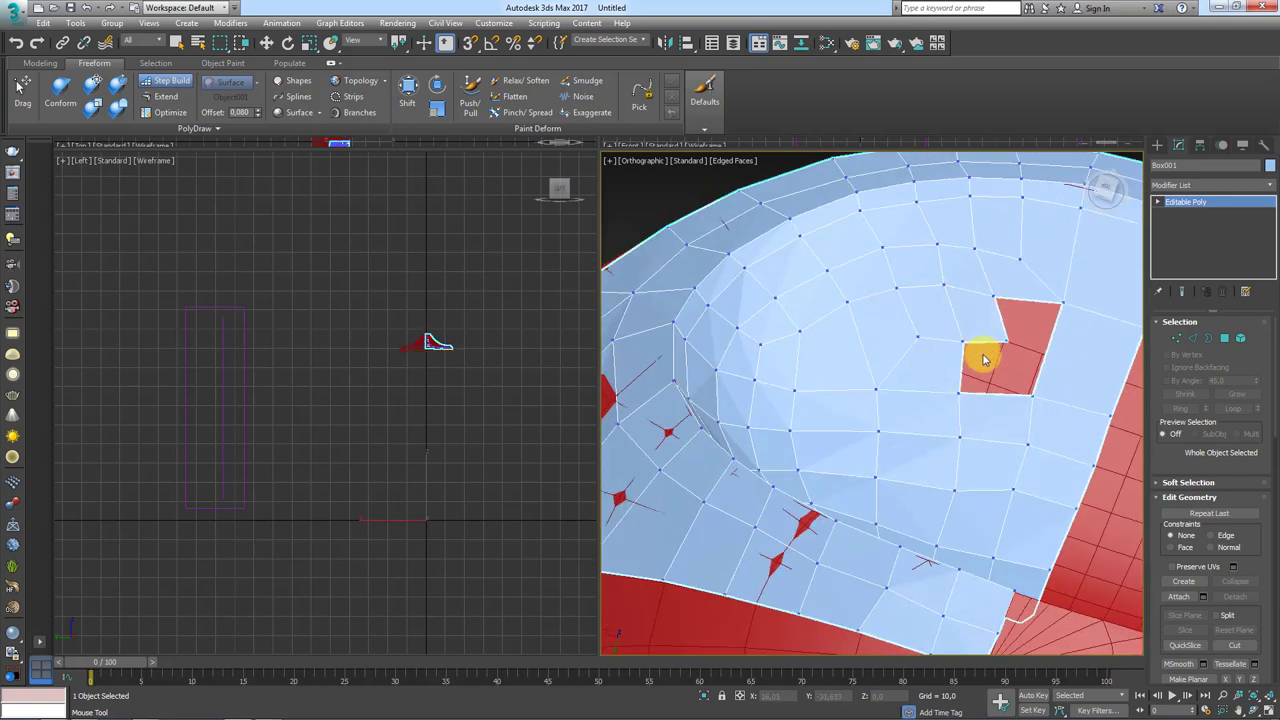
alt+click(1028, 346)
scroll(1045, 352, up, 2)
scroll(1013, 308, up, 2)
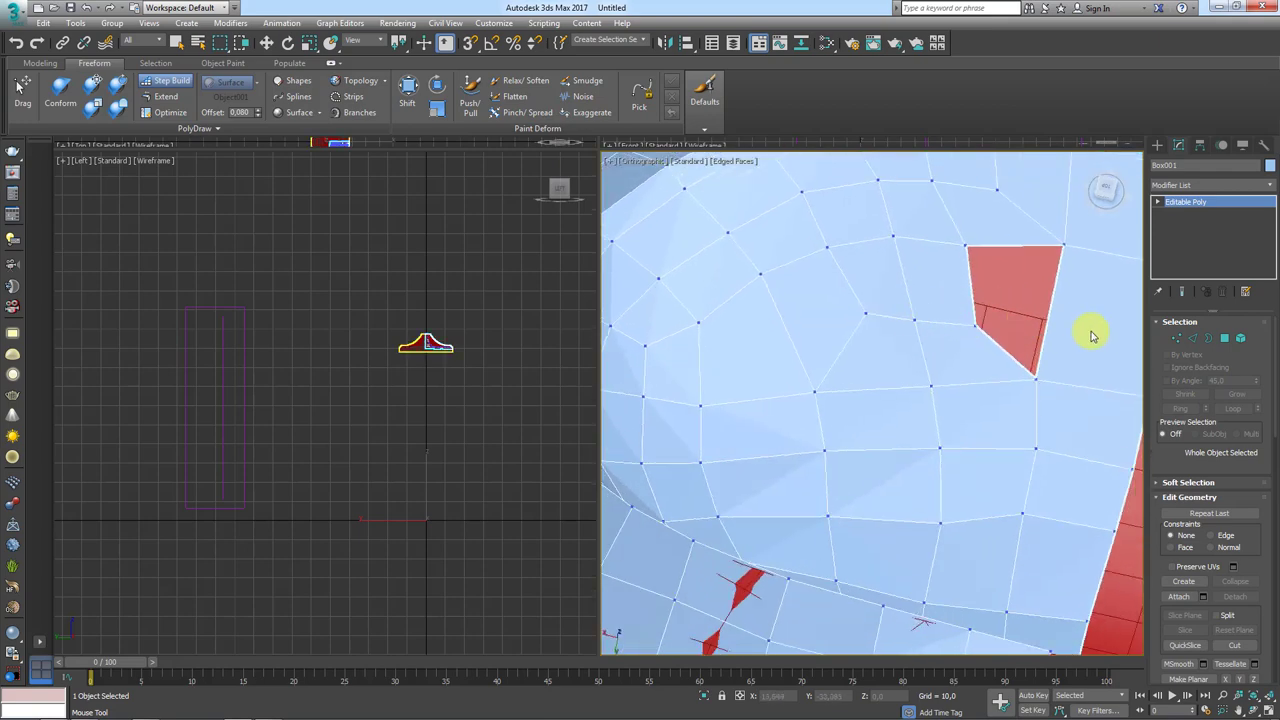
Step: Zoom out and orbit the model to inspect the patch's lower border
scroll(1092, 336, down, 2)
scroll(1000, 337, down, 1)
scroll(914, 363, down, 2)
scroll(884, 377, down, 2)
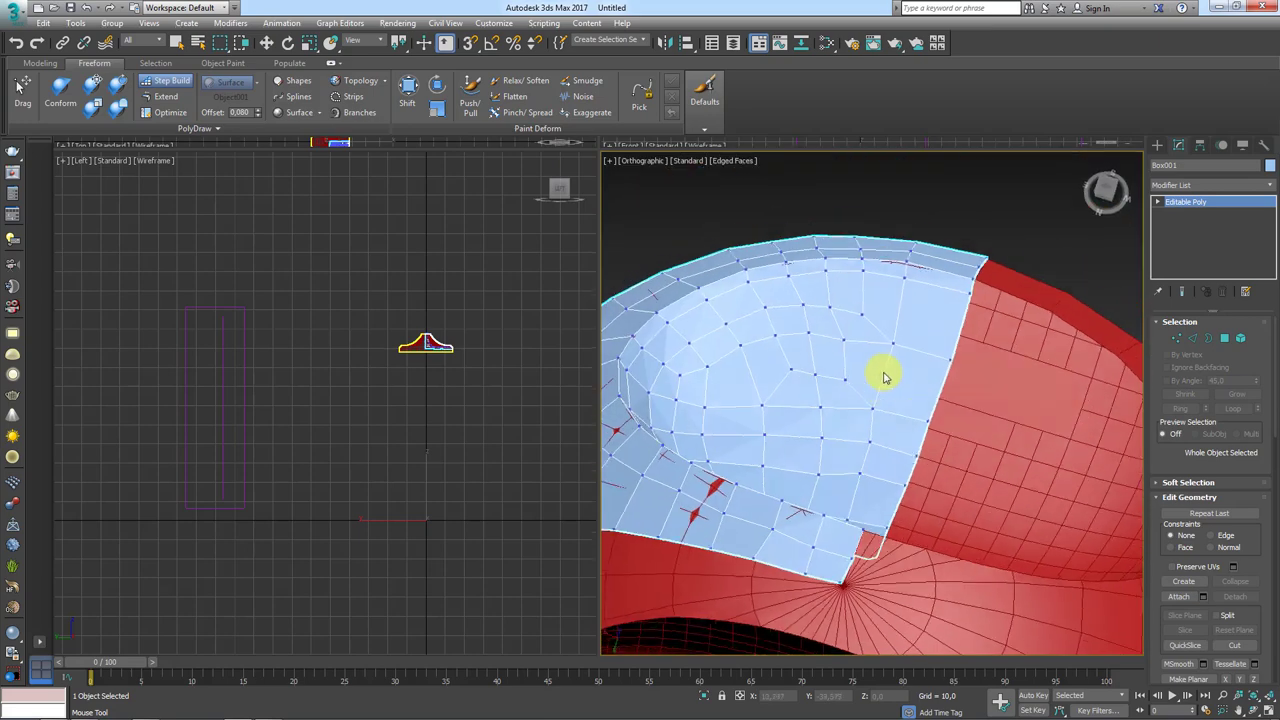
alt+middle_drag(884, 377, 871, 416)
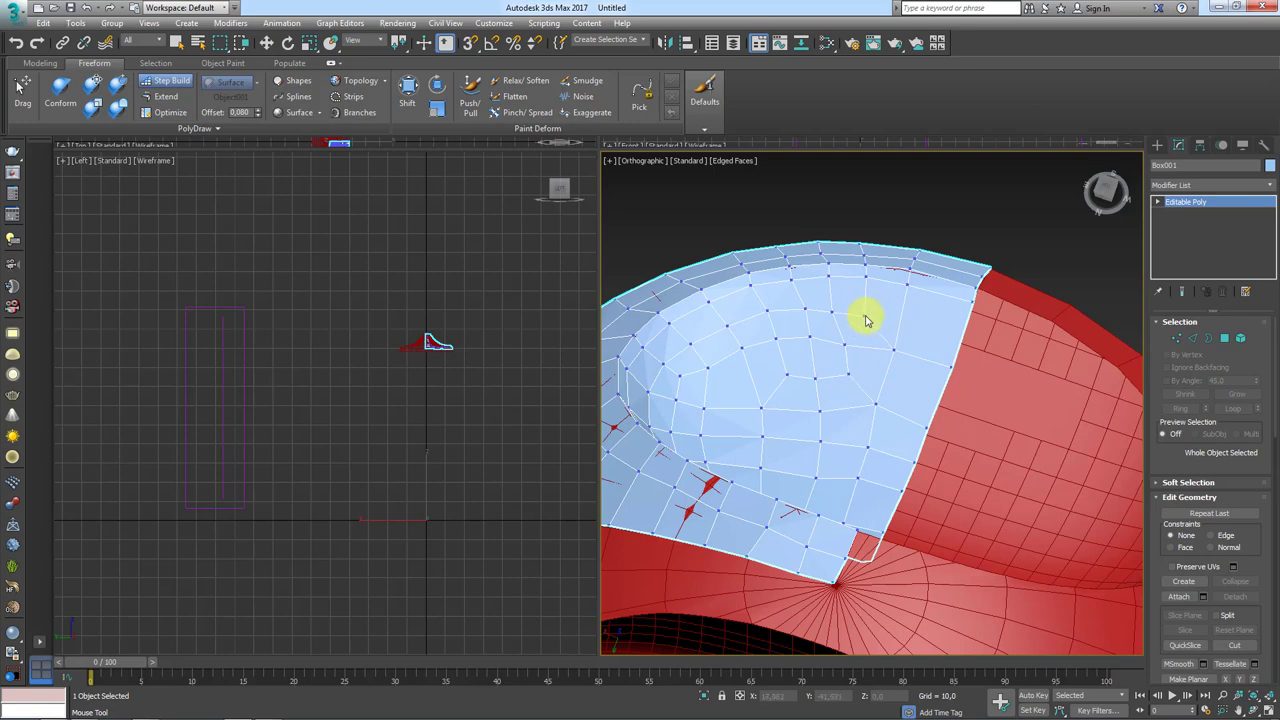
mouse_move(868, 318)
alt+middle_down()
mouse_move(923, 400)
mouse_move(866, 371)
alt+middle_up()
mouse_move(866, 371)
ctrl+mouse_down()
mouse_move(823, 391)
mouse_move(863, 360)
mouse_move(872, 328)
mouse_move(830, 328)
ctrl+mouse_up()
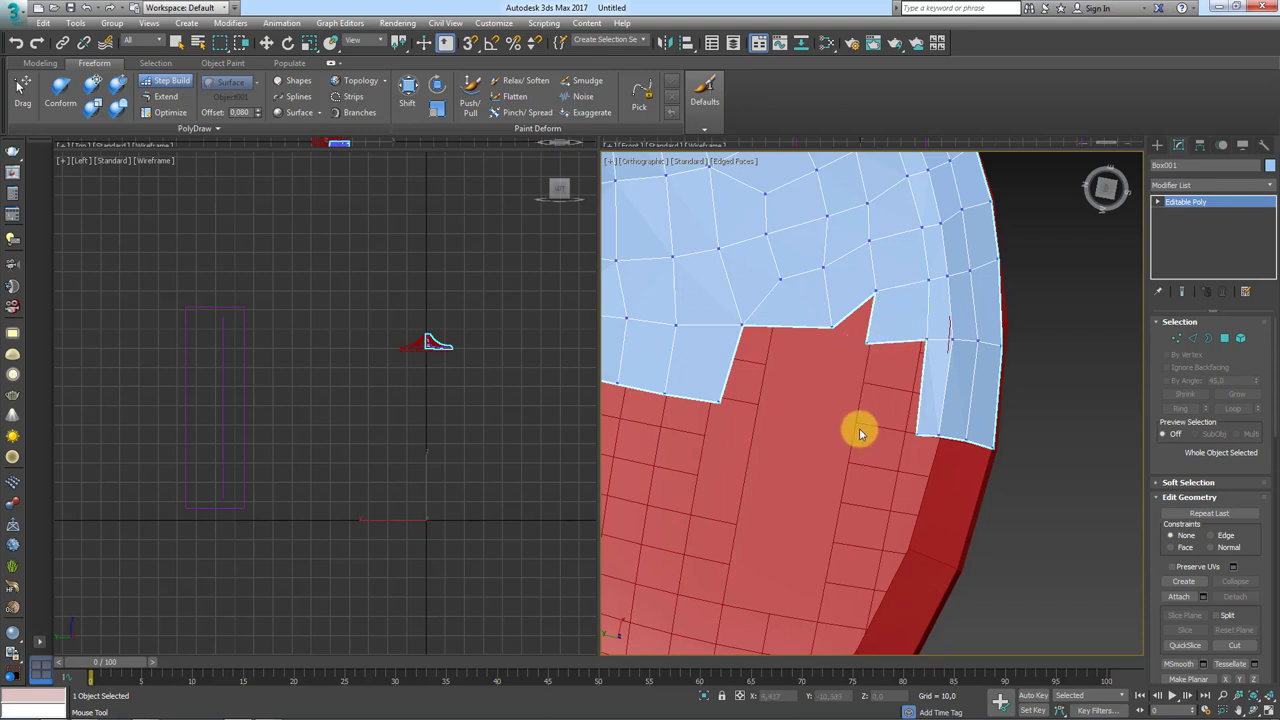
Step: Cover a column of red faces and fill the lower-border notch with two new quads
alt+drag(894, 400, 843, 334)
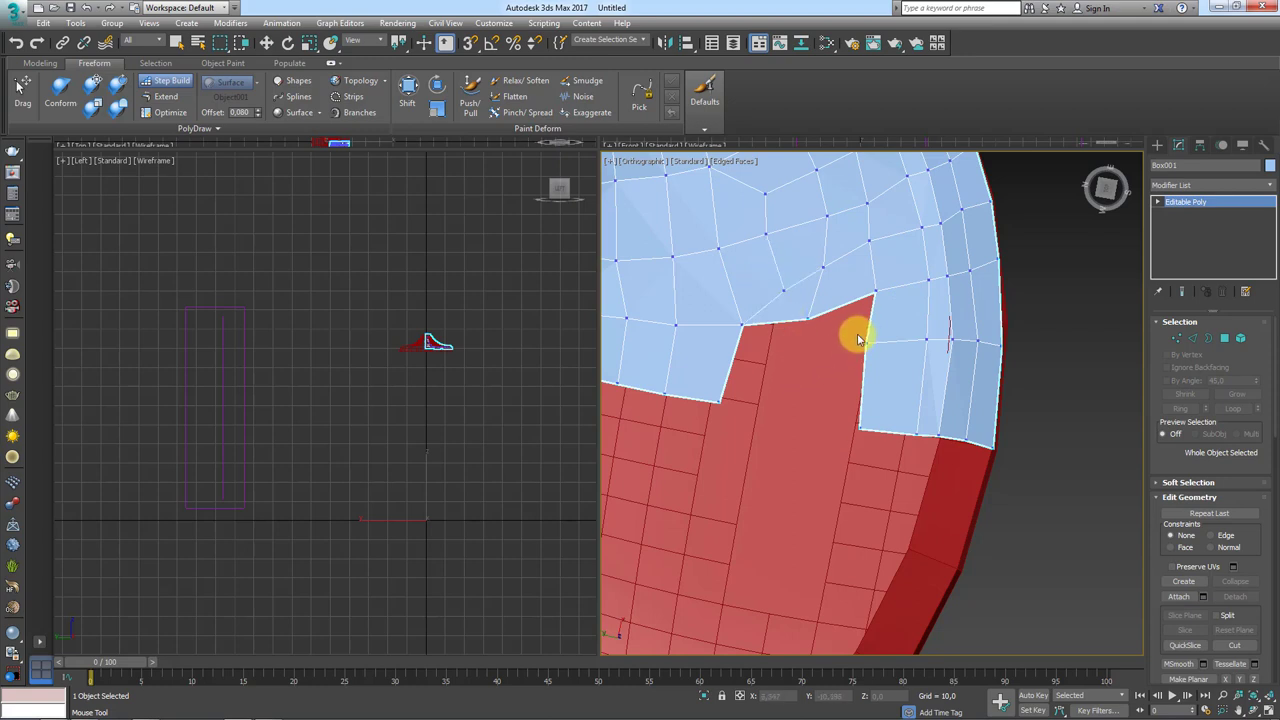
drag(877, 303, 867, 318)
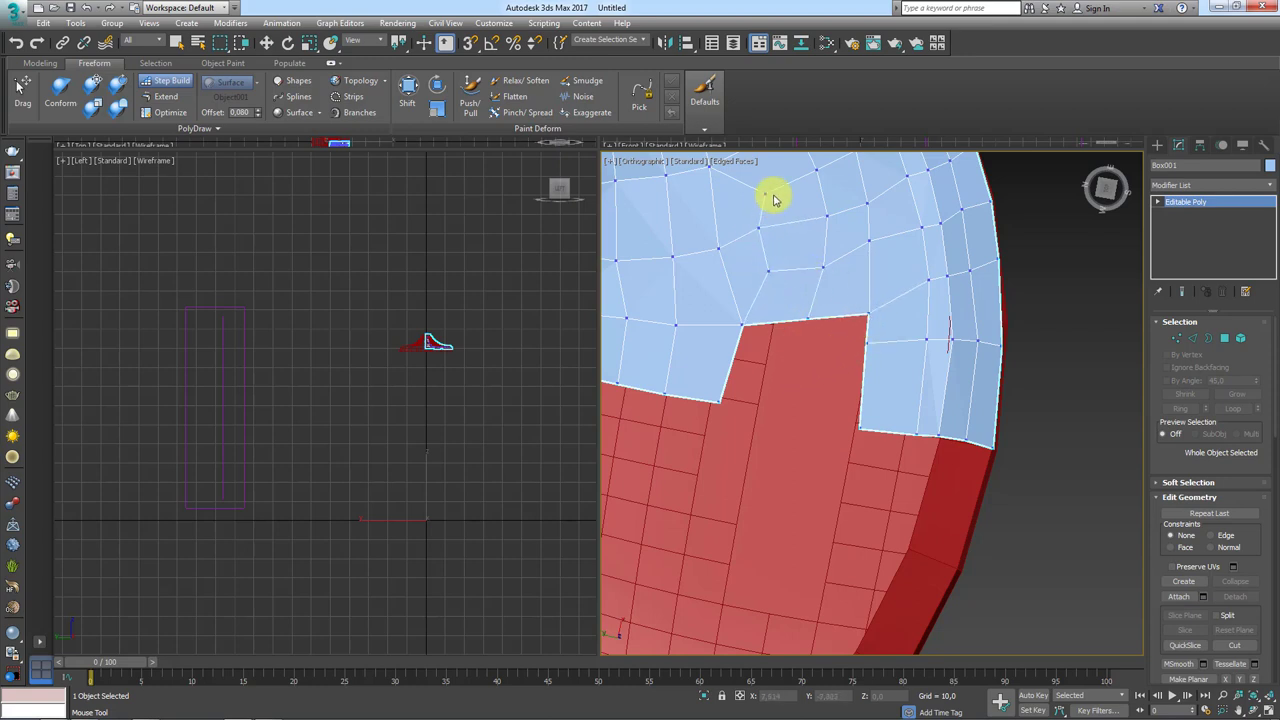
shift+click(848, 336)
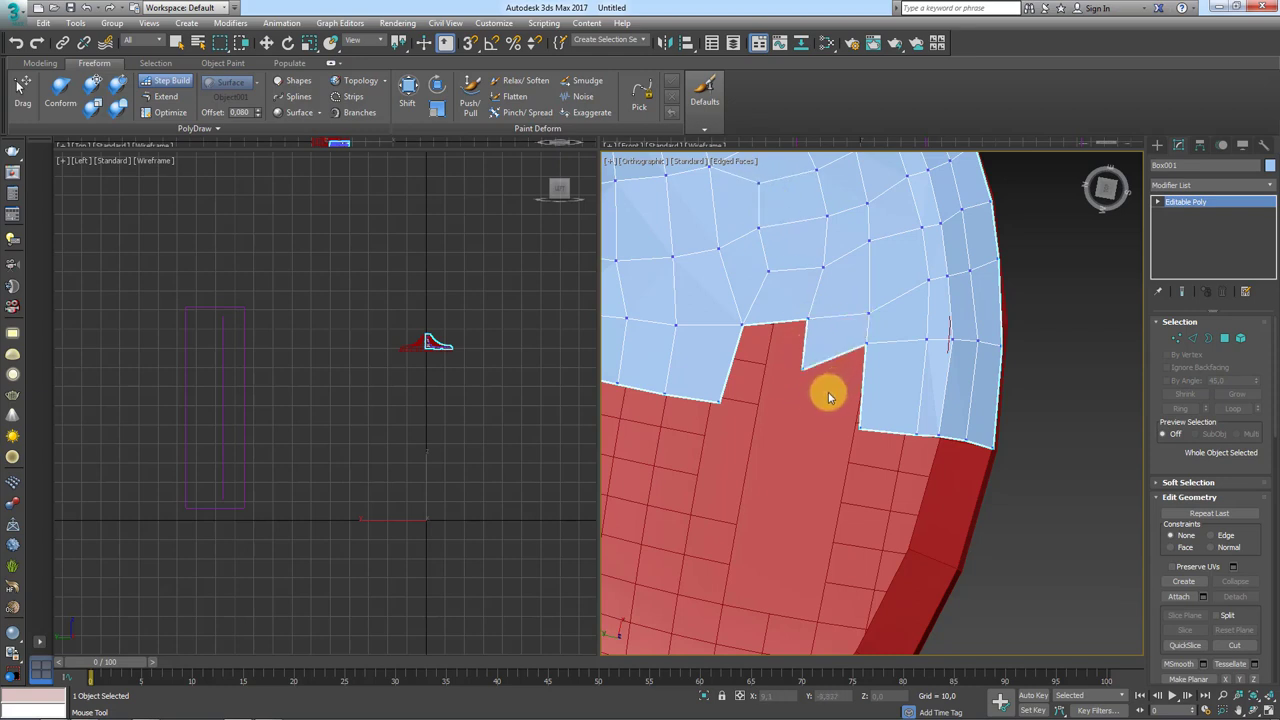
shift+click(764, 362)
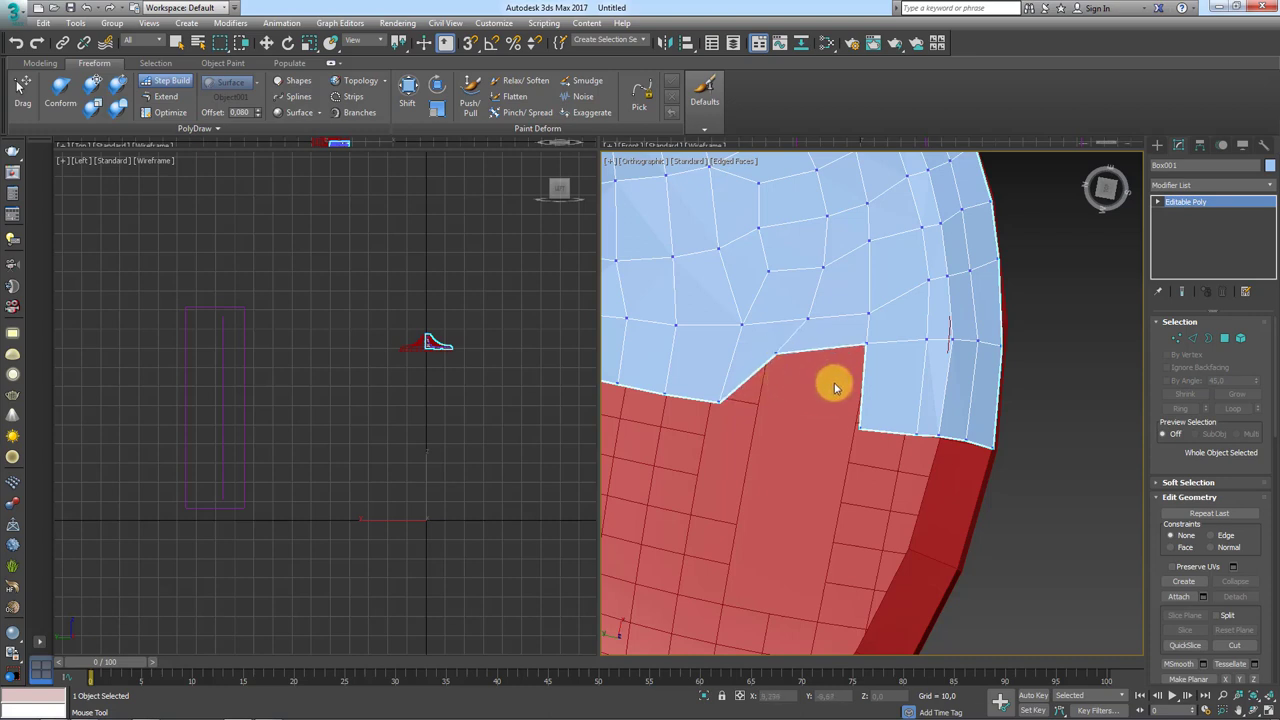
Step: Lower and reposition the notch corner vertices to flatten the mesh's lower border
drag(866, 348, 864, 362)
scroll(800, 393, down, 3)
scroll(908, 411, down, 2)
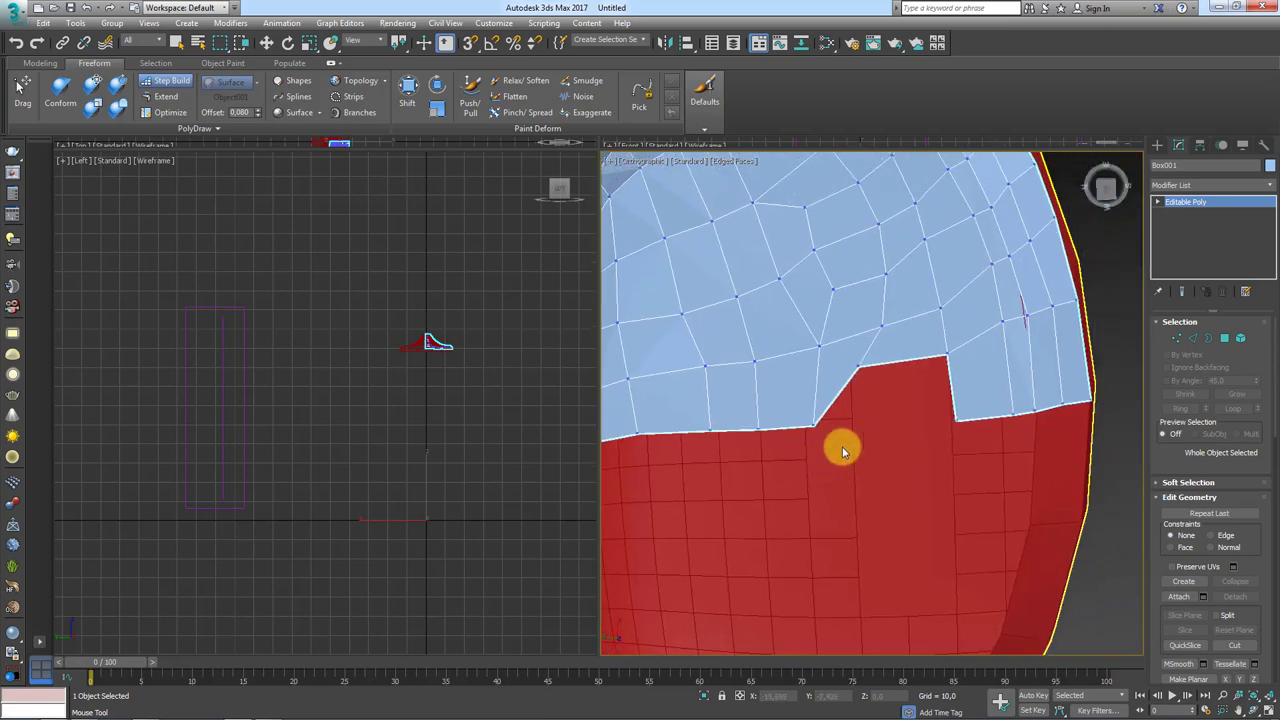
mouse_move(843, 446)
alt+middle_down()
mouse_move(854, 429)
mouse_move(795, 440)
mouse_move(831, 449)
alt+middle_up()
scroll(795, 440, up, 4)
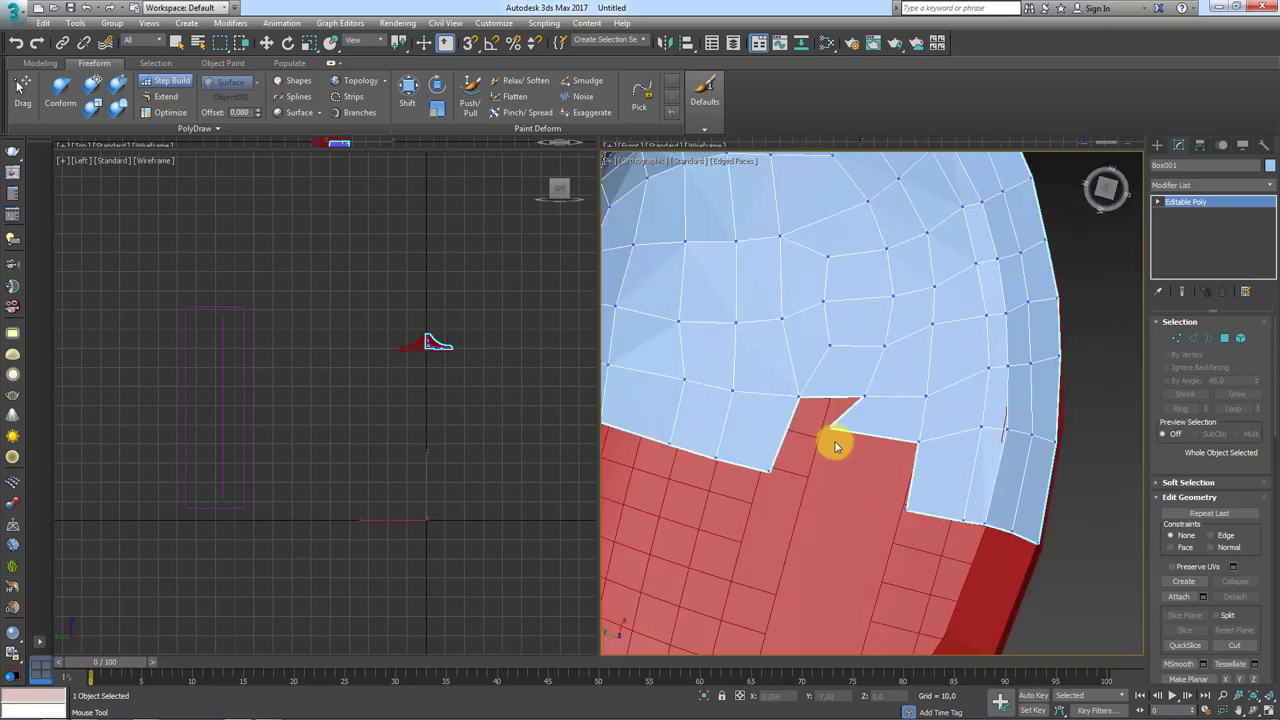
drag(812, 441, 794, 426)
mouse_move(870, 472)
alt+middle_down()
mouse_move(808, 451)
mouse_move(871, 451)
mouse_move(935, 492)
alt+middle_up()
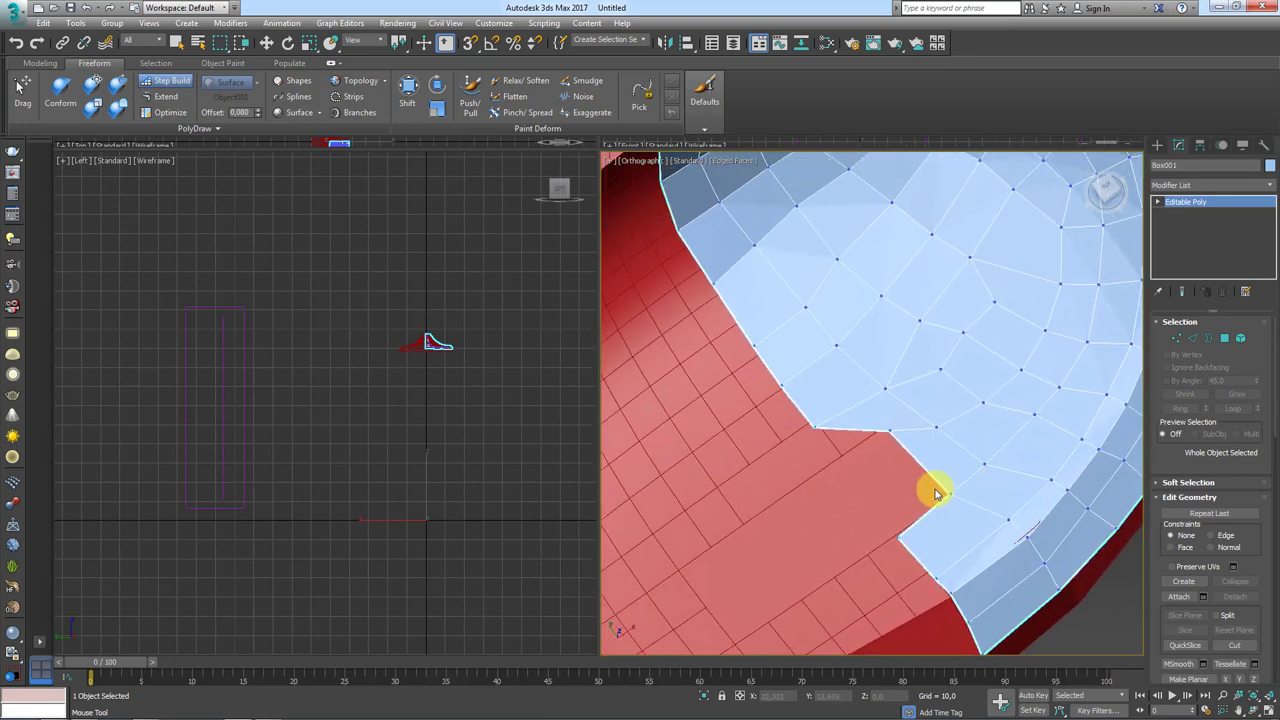
Step: With PolyDraw Extend, slide the notch vertex left along the border
click(160, 96)
drag(957, 500, 865, 473)
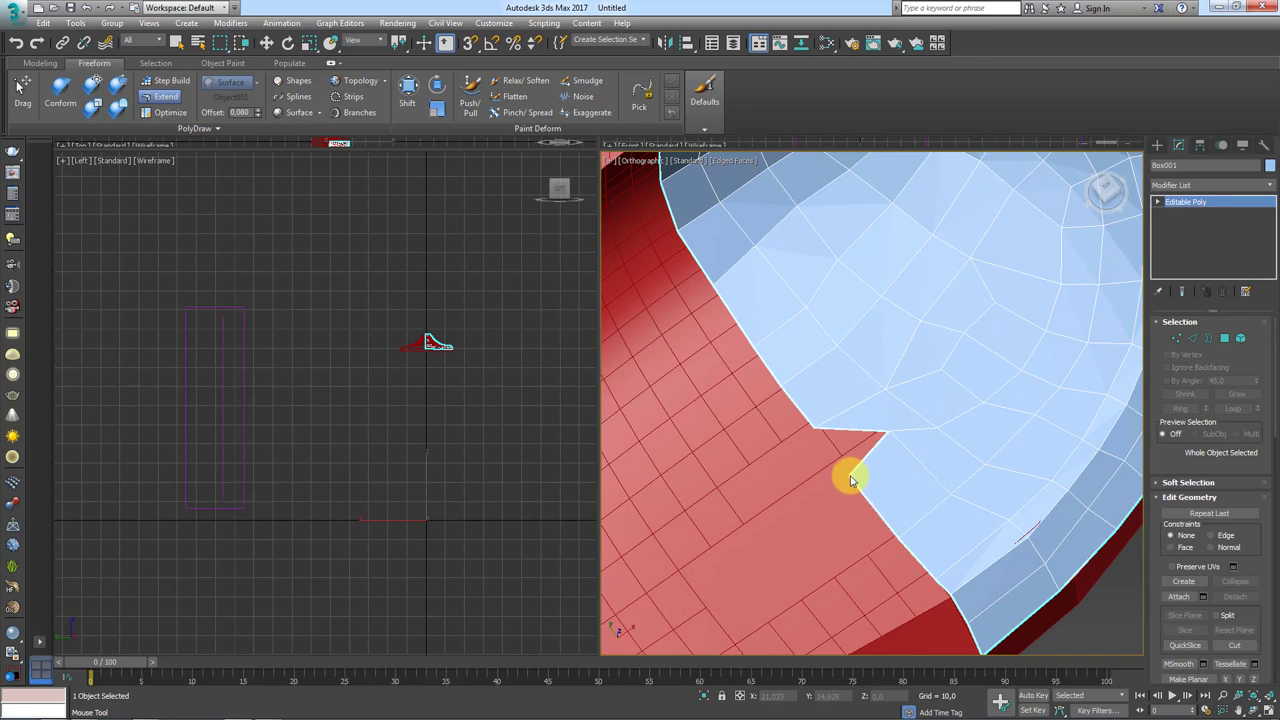
scroll(865, 445, up, 2)
scroll(890, 410, up, 2)
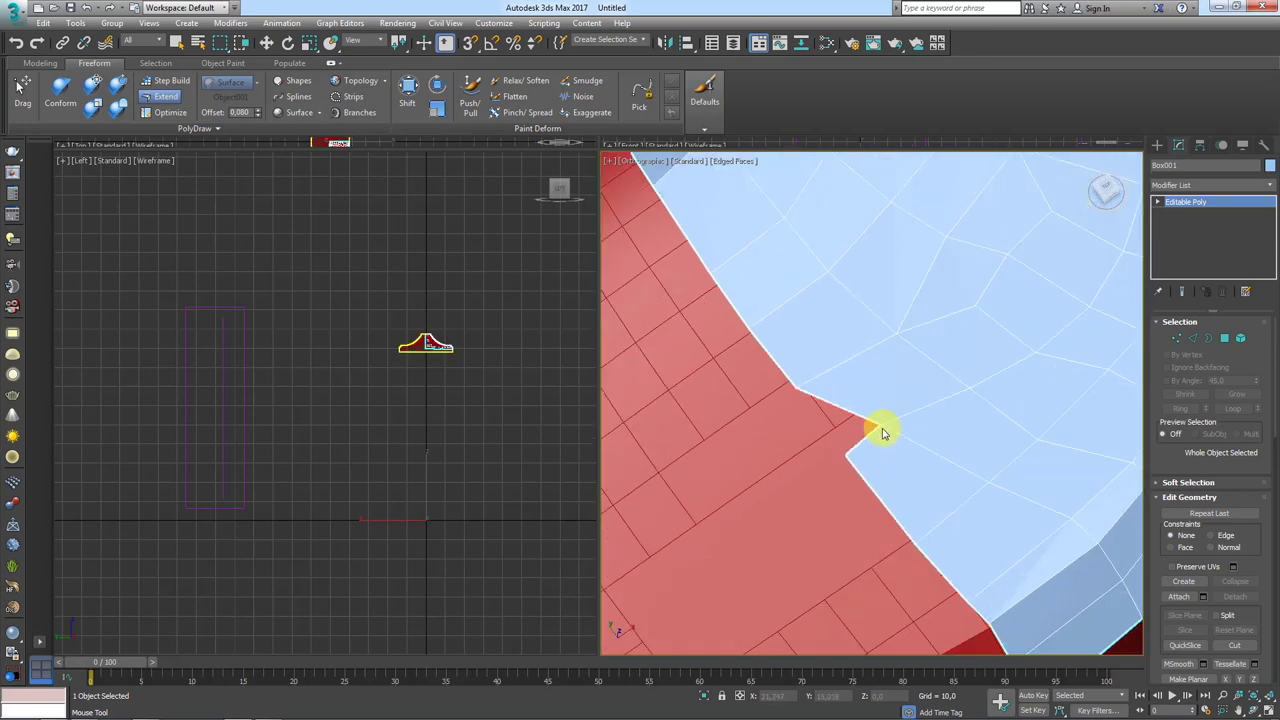
Step: Run Optimize across the notch to remove its extra vertices and straighten the border
click(166, 112)
drag(846, 461, 793, 390)
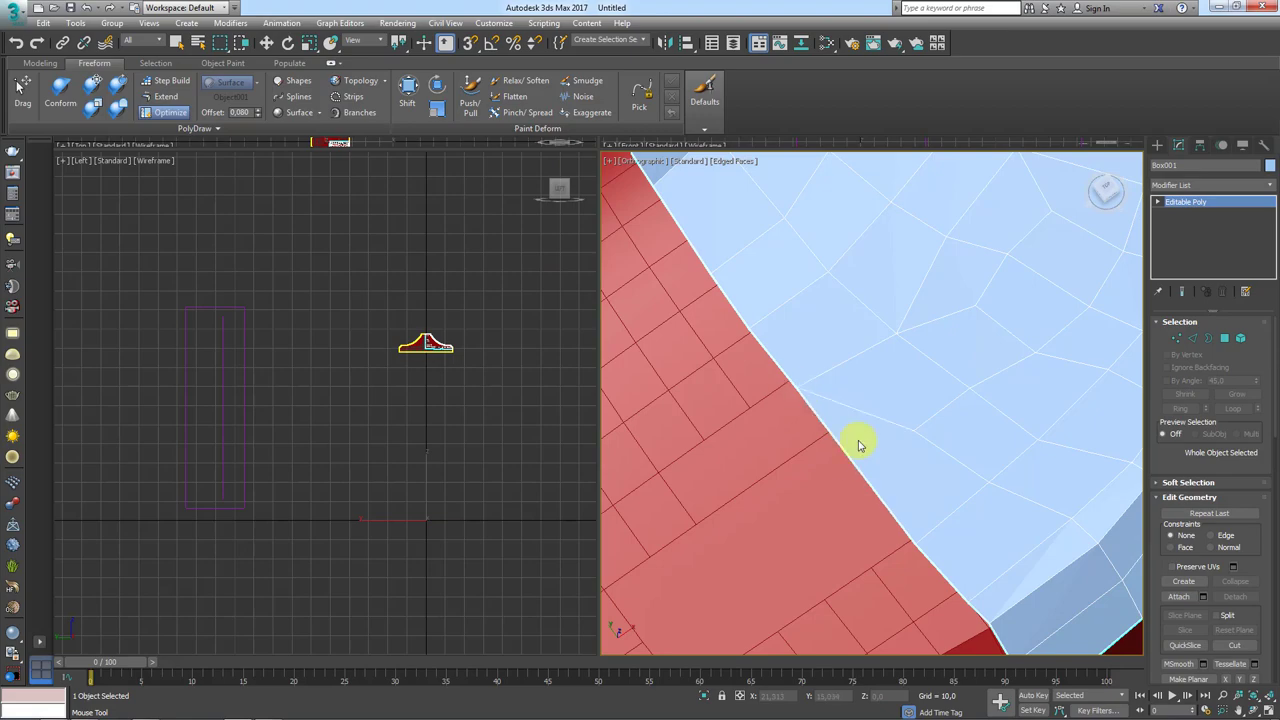
scroll(858, 445, down, 3)
mouse_move(834, 414)
alt+middle_down()
mouse_move(794, 394)
mouse_move(851, 263)
mouse_move(810, 470)
mouse_move(943, 457)
alt+middle_up()
scroll(914, 377, down, 5)
key(w)
mouse_move(934, 394)
middle_down()
mouse_move(822, 326)
mouse_move(771, 354)
mouse_move(966, 257)
mouse_move(953, 410)
middle_up()
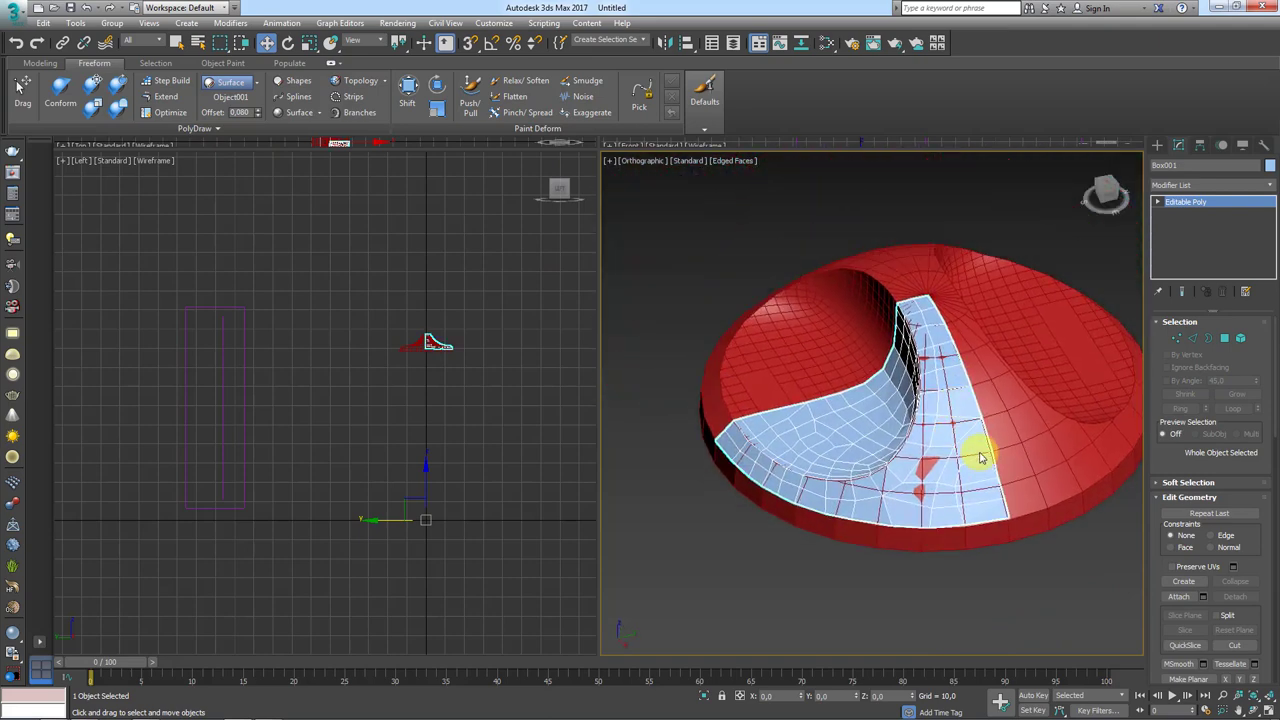
mouse_move(972, 370)
mouse_down()
mouse_move(871, 357)
mouse_move(689, 500)
mouse_move(985, 470)
mouse_up()
mouse_move(958, 400)
mouse_down()
mouse_move(1034, 383)
mouse_move(1012, 369)
mouse_up()
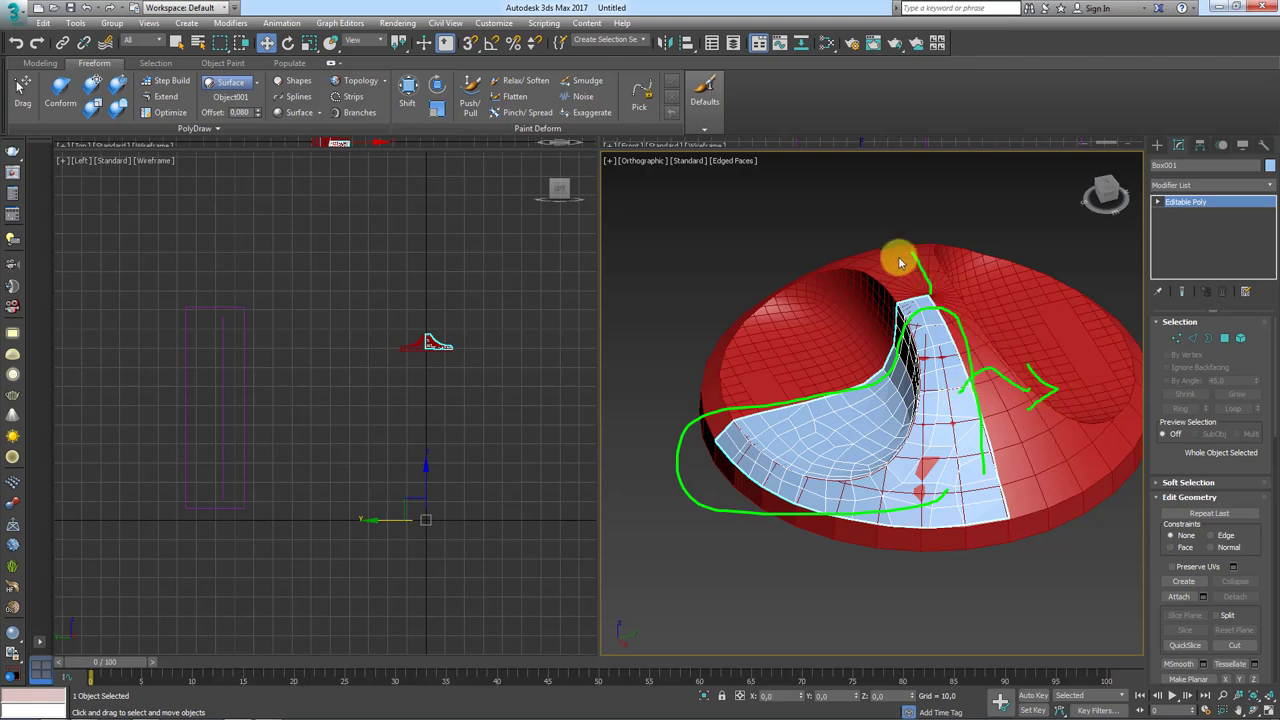
drag(899, 263, 929, 243)
alt+middle_drag(1166, 209, 935, 291)
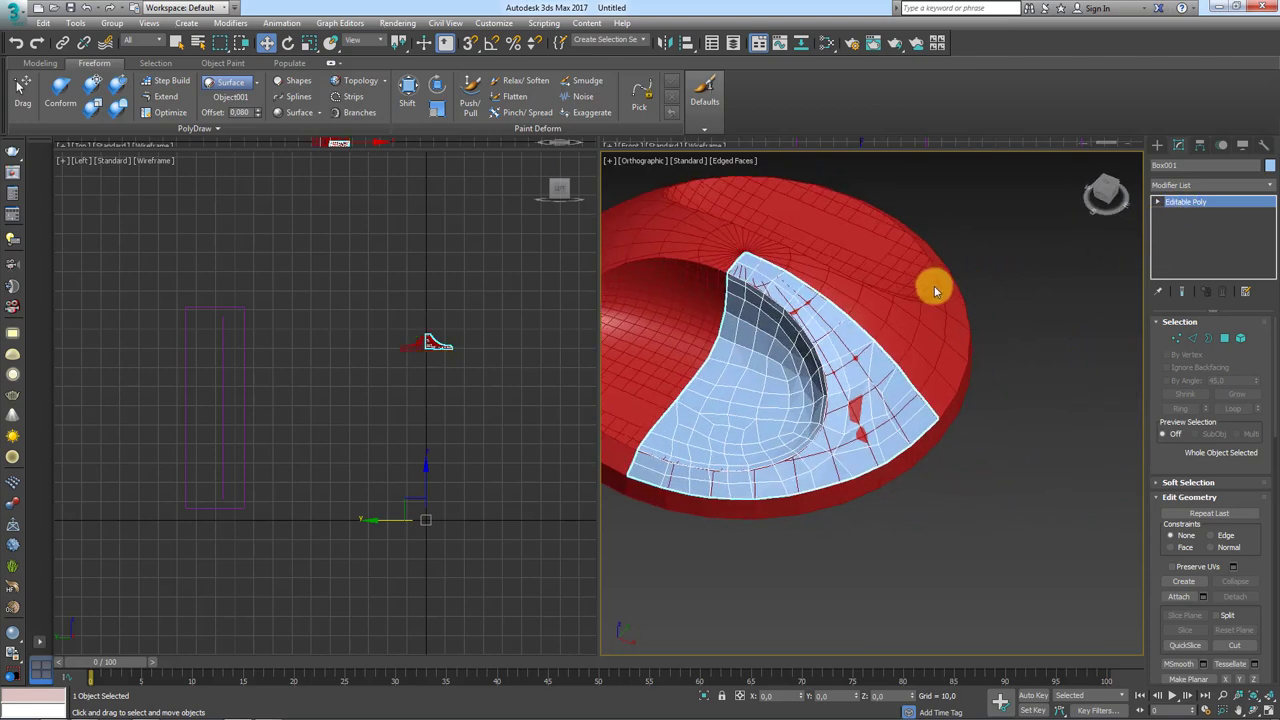
mouse_move(816, 327)
alt+middle_down()
mouse_move(834, 288)
mouse_move(850, 338)
mouse_move(814, 357)
mouse_move(868, 362)
alt+middle_up()
right_click(851, 314)
scroll(851, 338, down, 5)
scroll(868, 362, up, 3)
scroll(846, 357, up, 4)
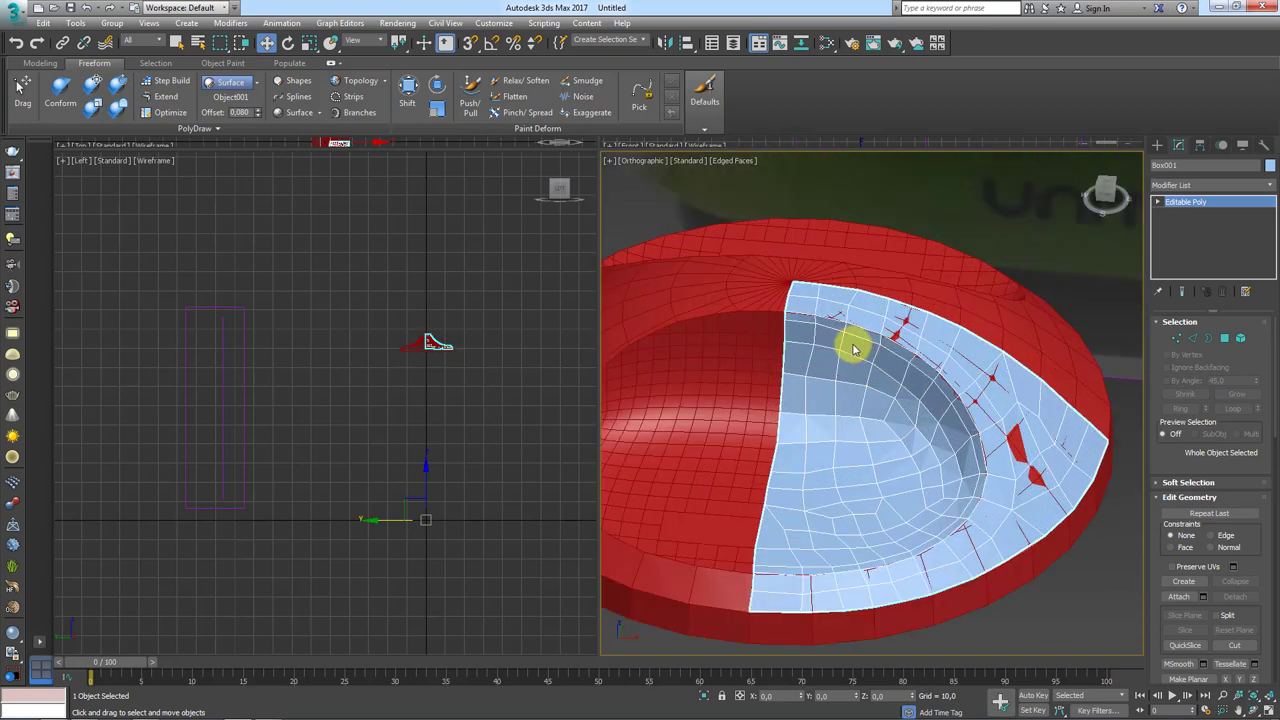